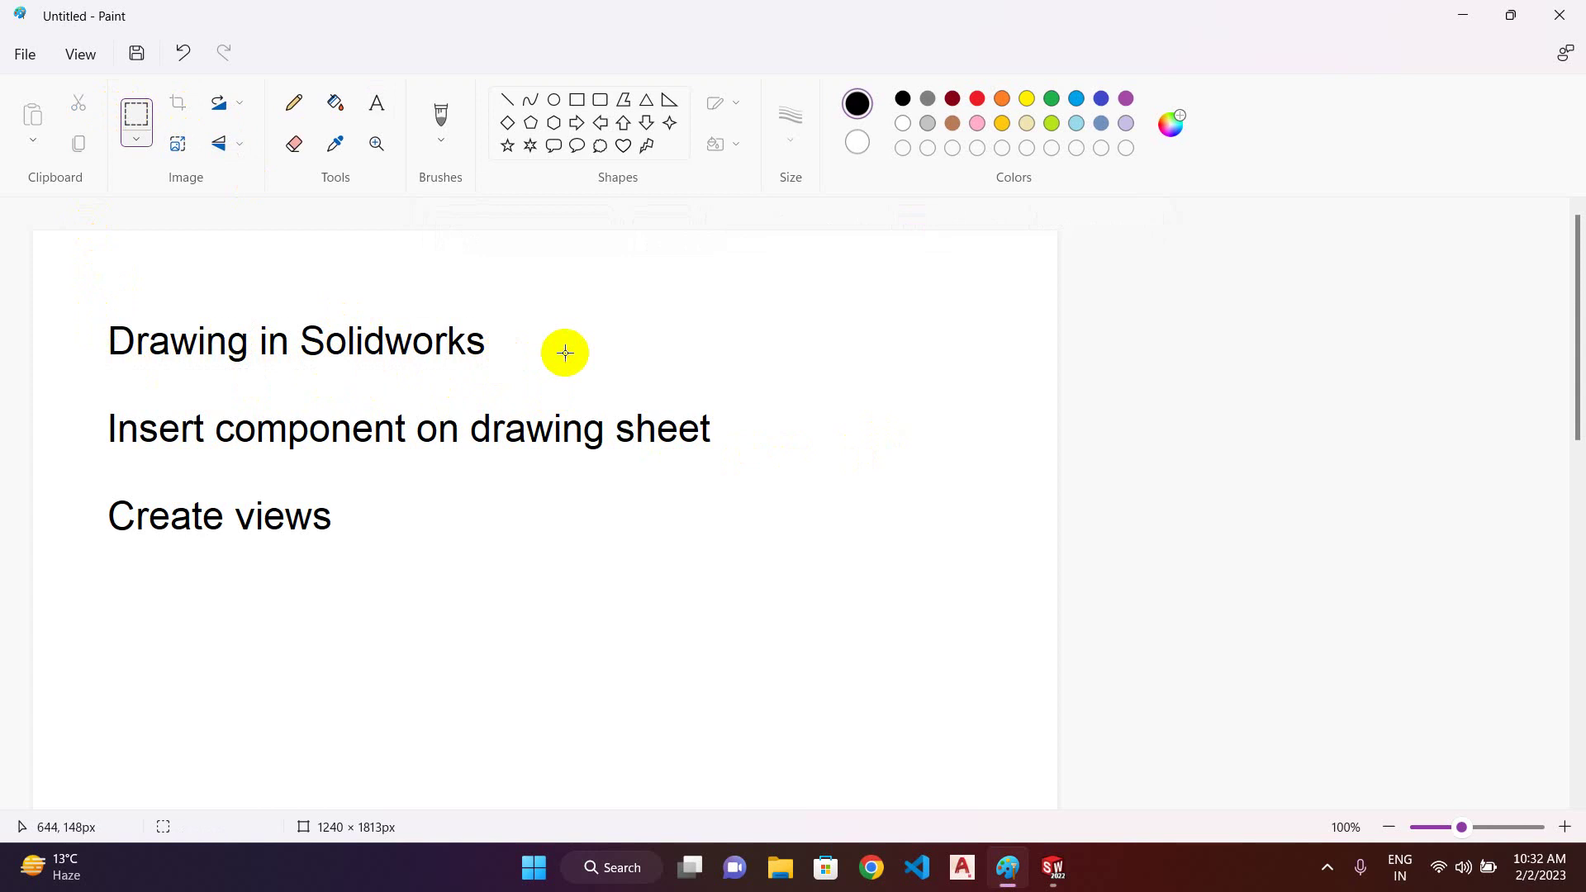
{"action": "mouse_move", "coordinate": [98, 405]}
{"action": "left_mouse_down"}
{"action": "mouse_move", "coordinate": [325, 454]}
{"action": "mouse_move", "coordinate": [735, 454]}
{"action": "left_mouse_up"}
{"action": "left_click", "coordinate": [746, 444]}
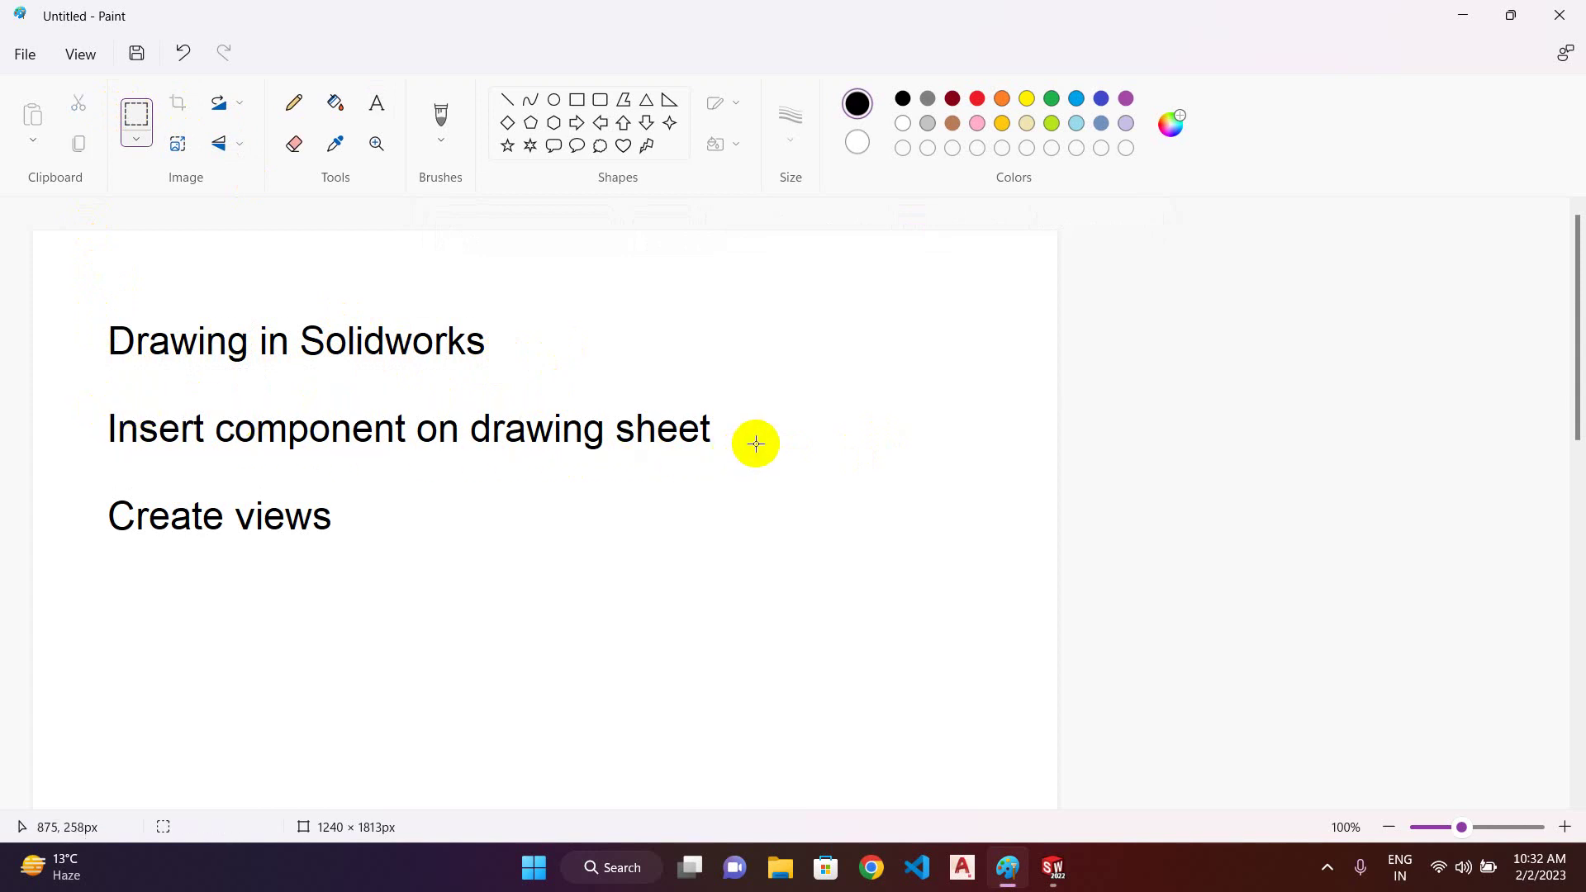
{"action": "left_click_drag", "start_coordinate": [96, 486], "coordinate": [333, 545]}
{"action": "left_click", "coordinate": [465, 529]}
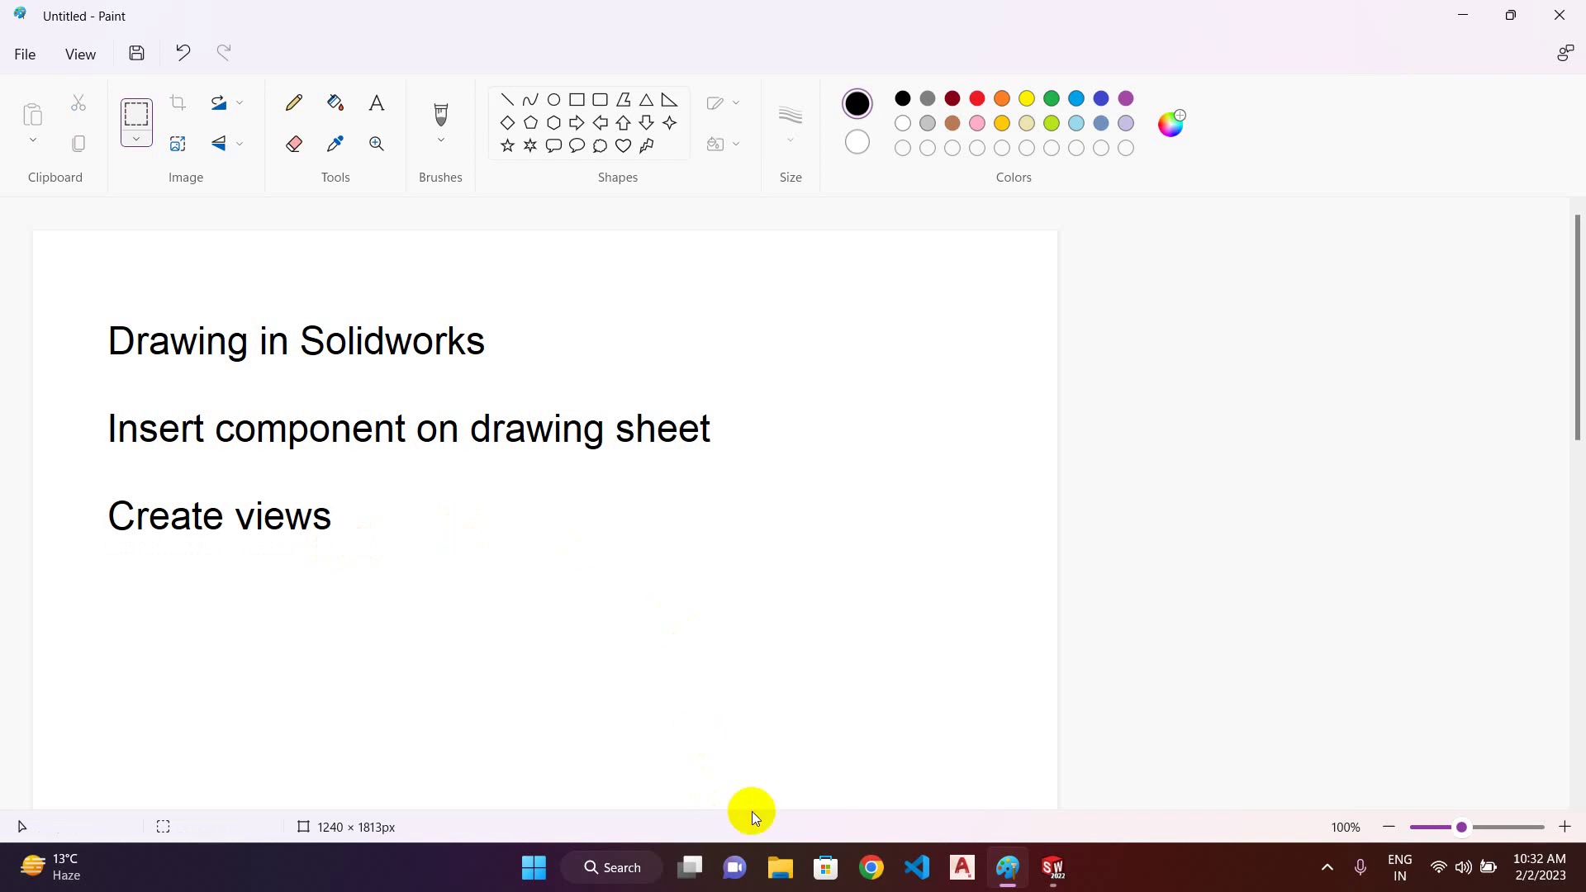
- Switch to SOLIDWORKS
{"action": "left_click", "coordinate": [1050, 869]}
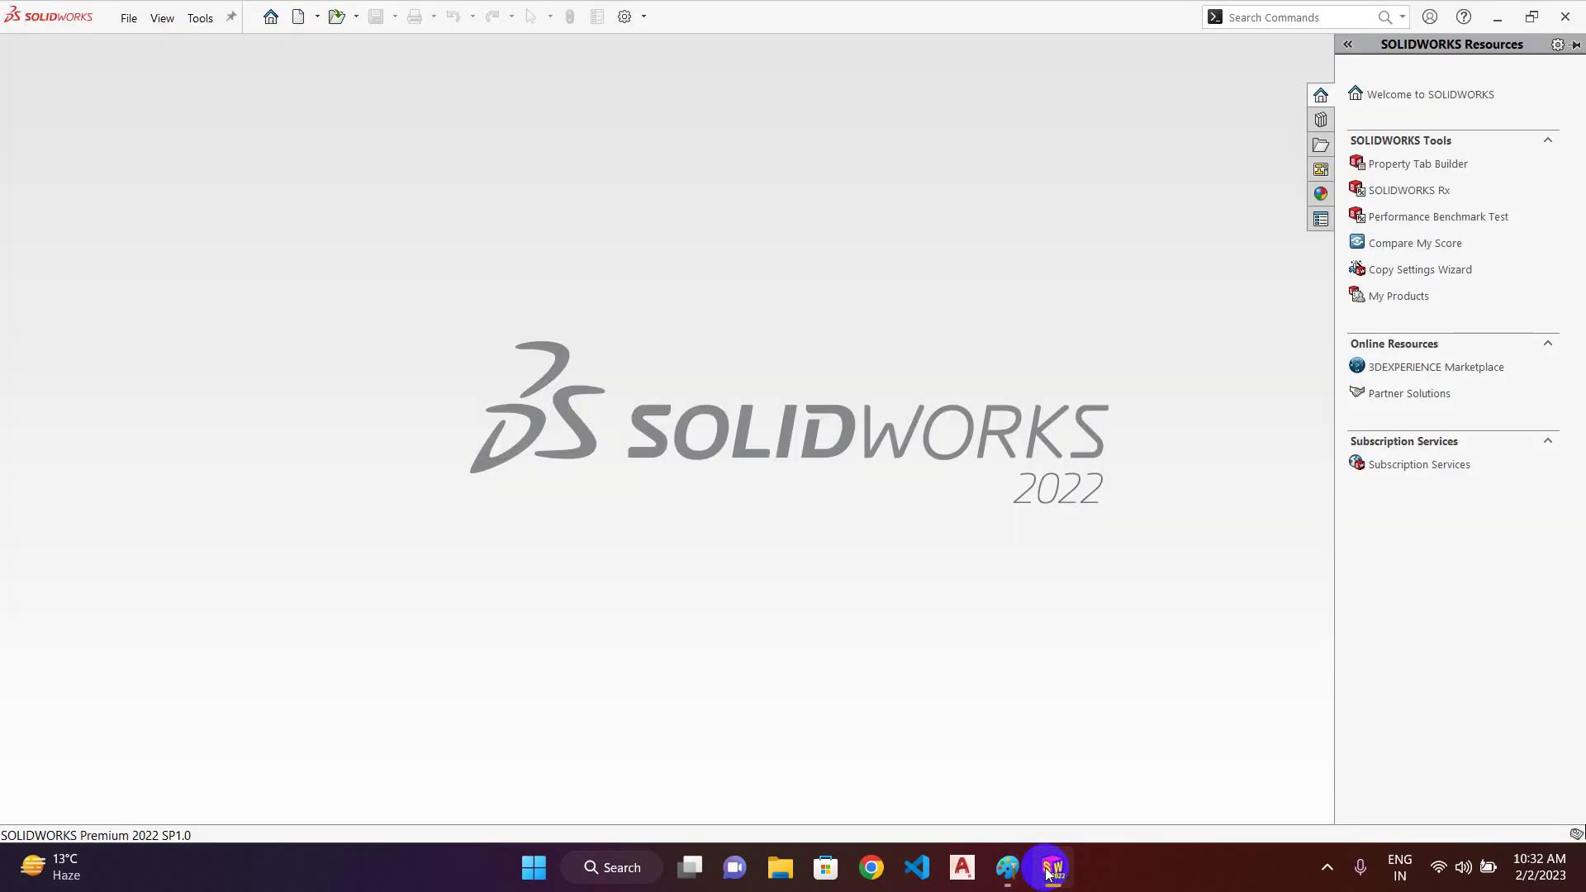
{"action": "left_click", "coordinate": [271, 17]}
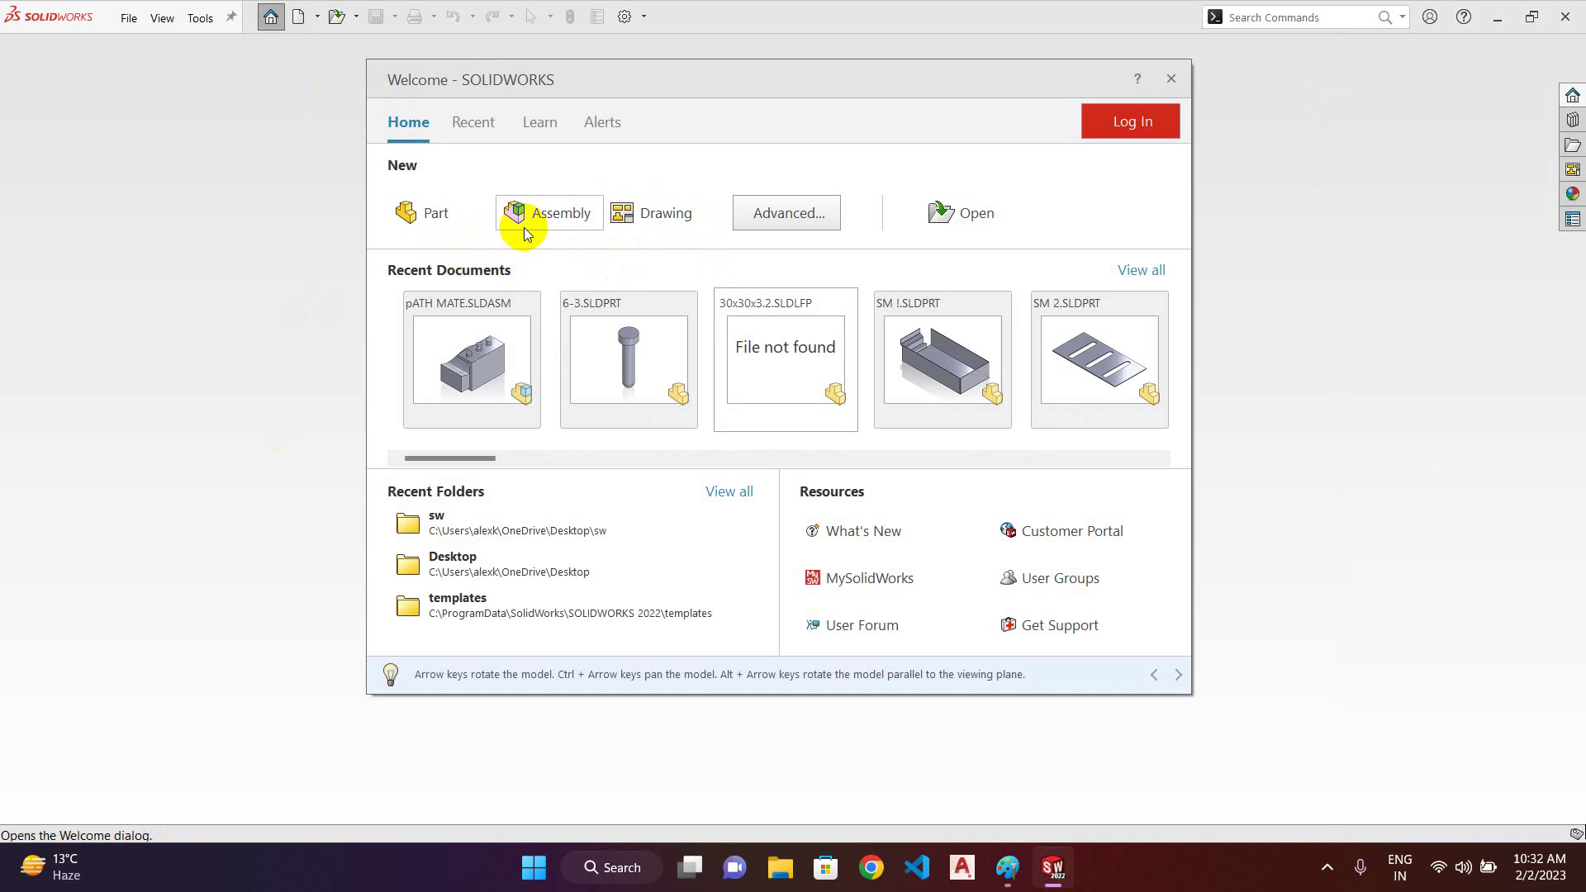
{"action": "left_click", "coordinate": [629, 214]}
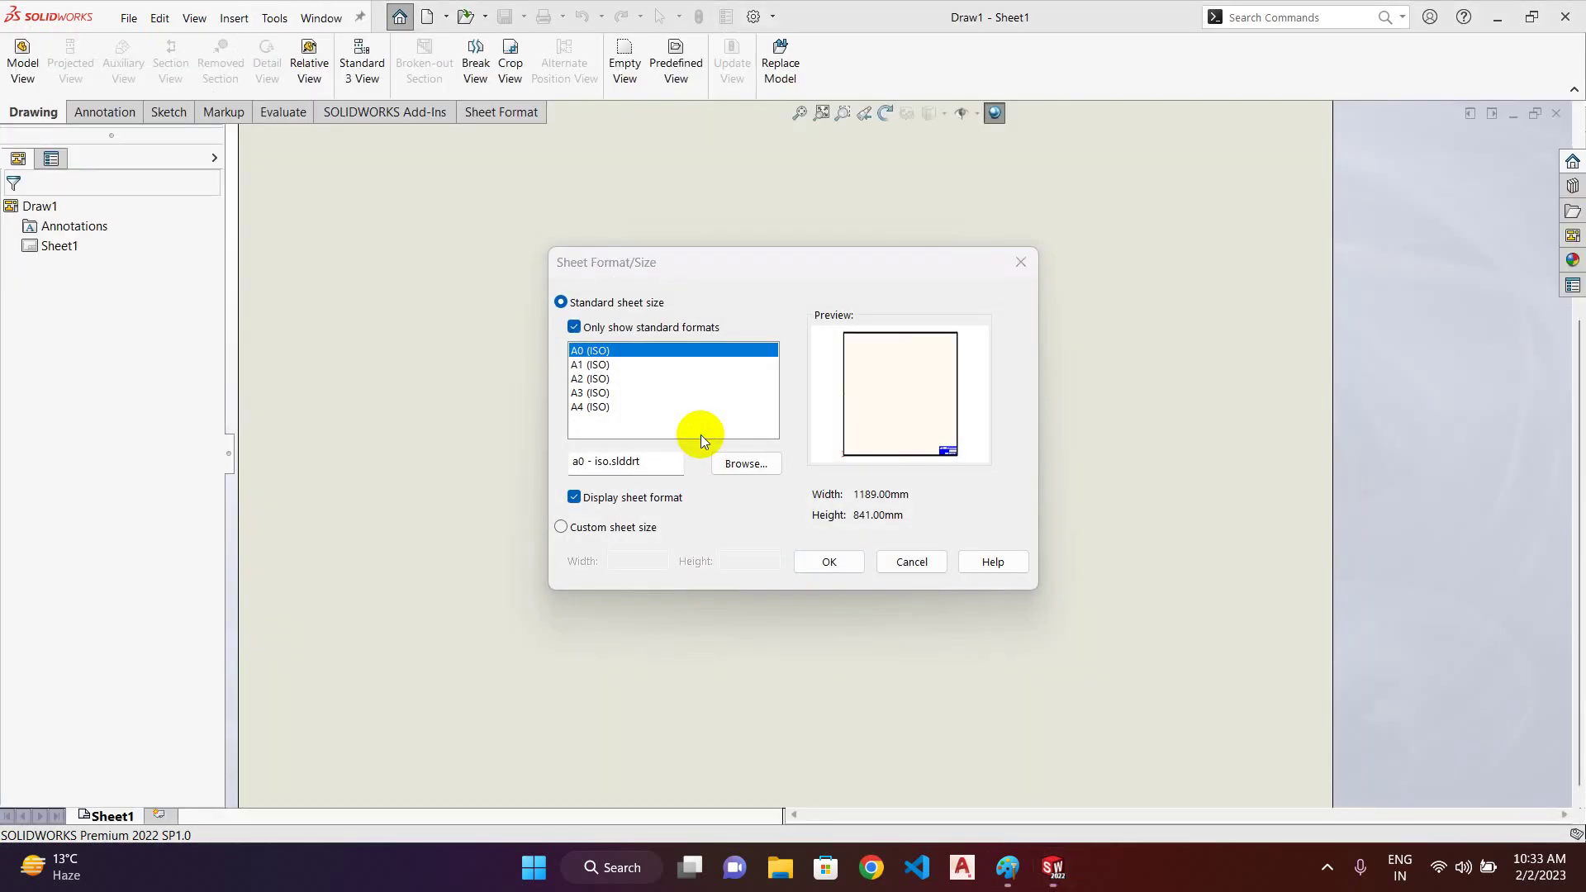
{"action": "left_click", "coordinate": [906, 561]}
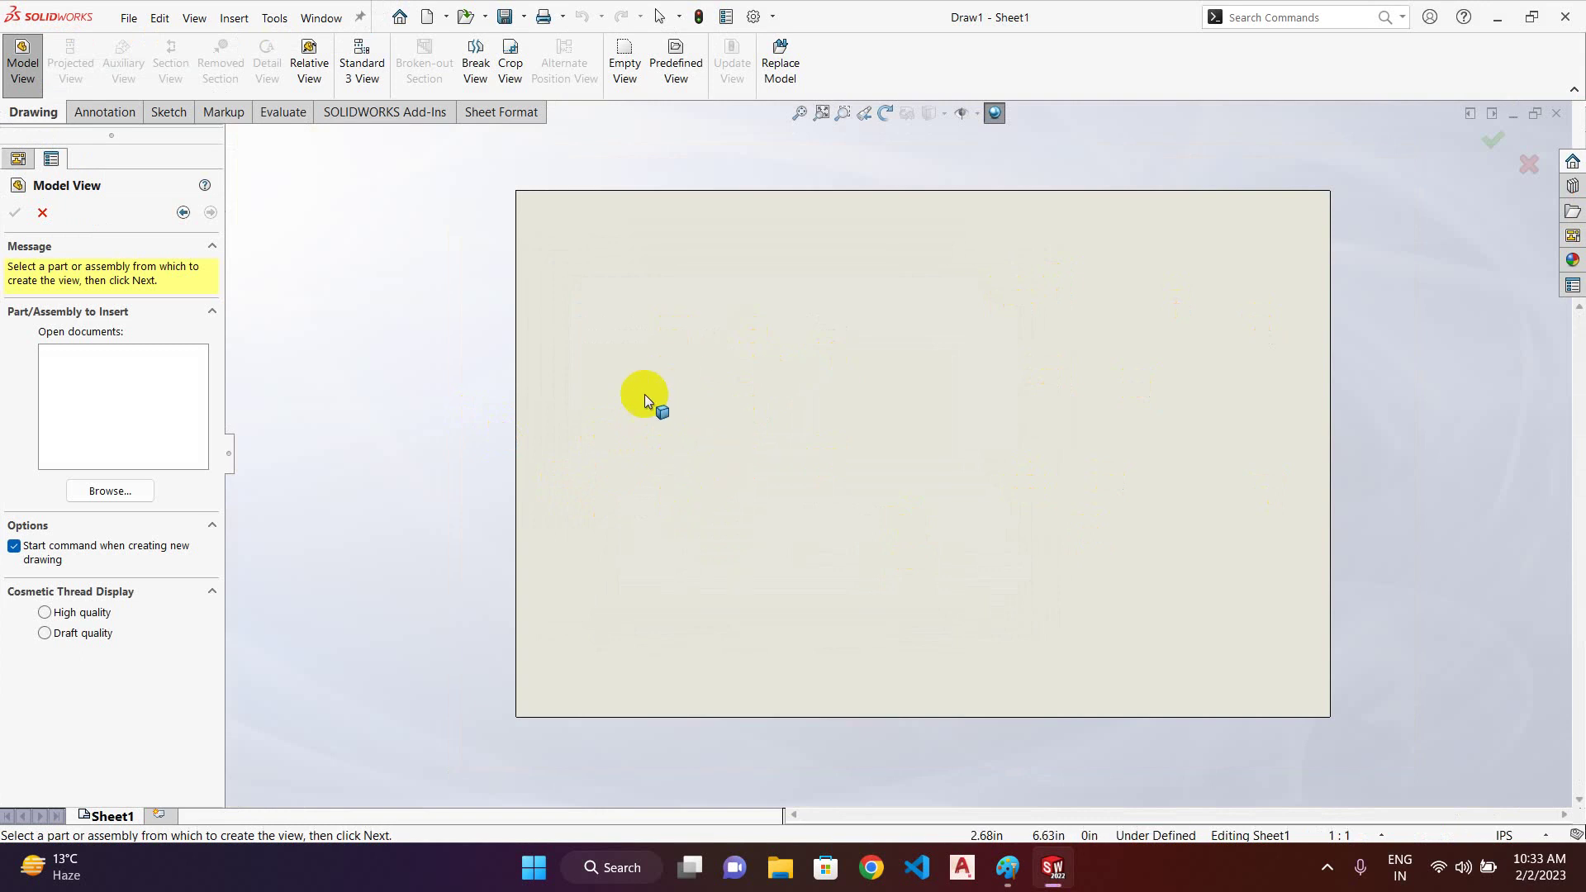
{"action": "left_click", "coordinate": [41, 212]}
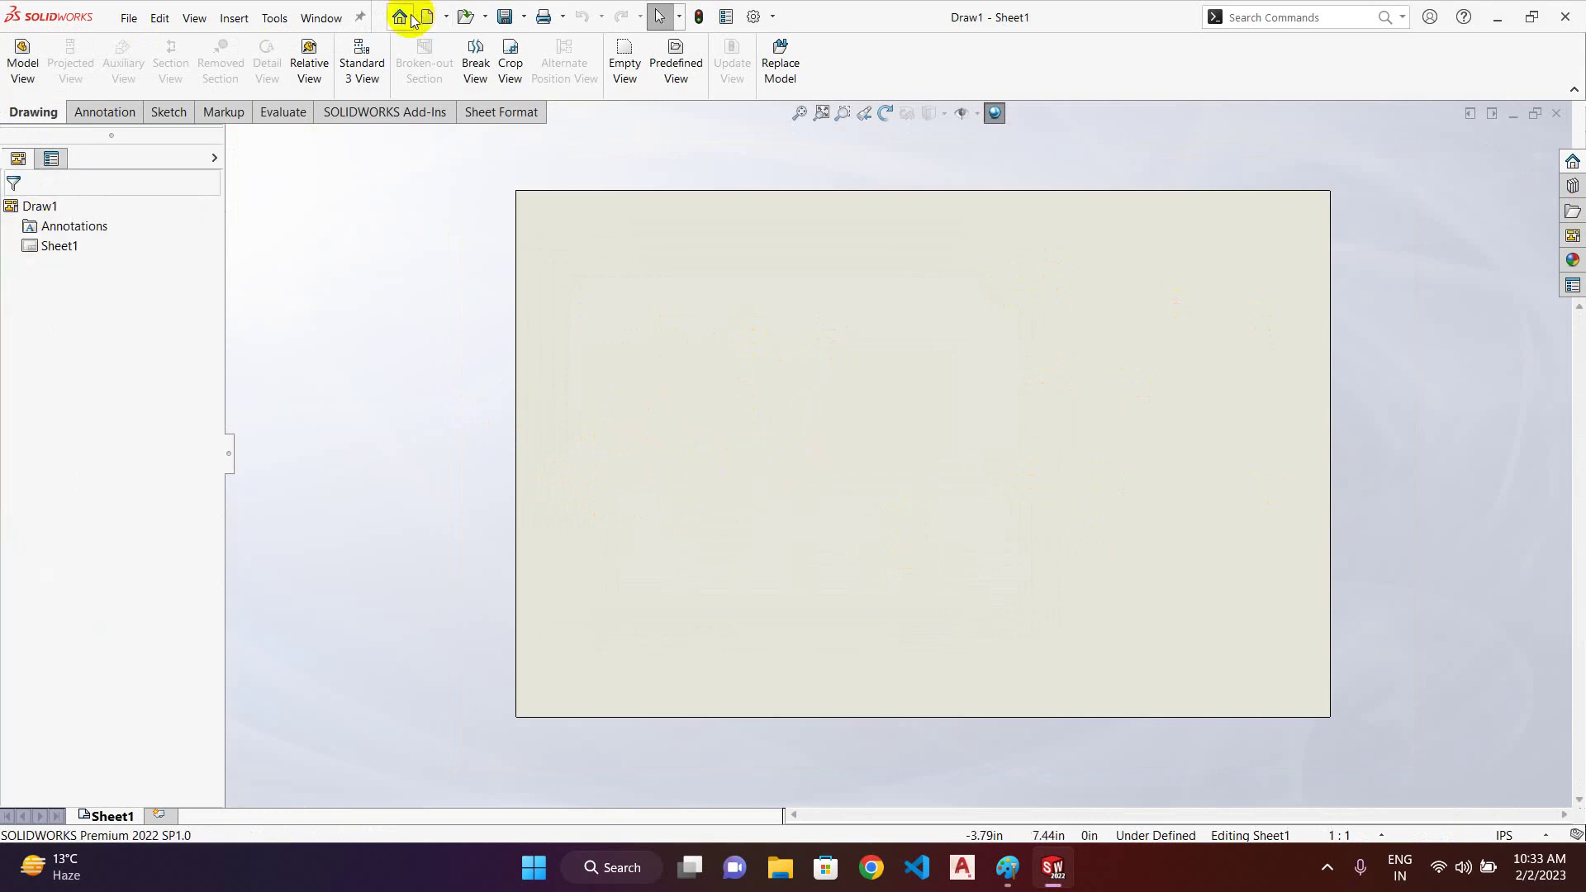
{"action": "left_click", "coordinate": [48, 248]}
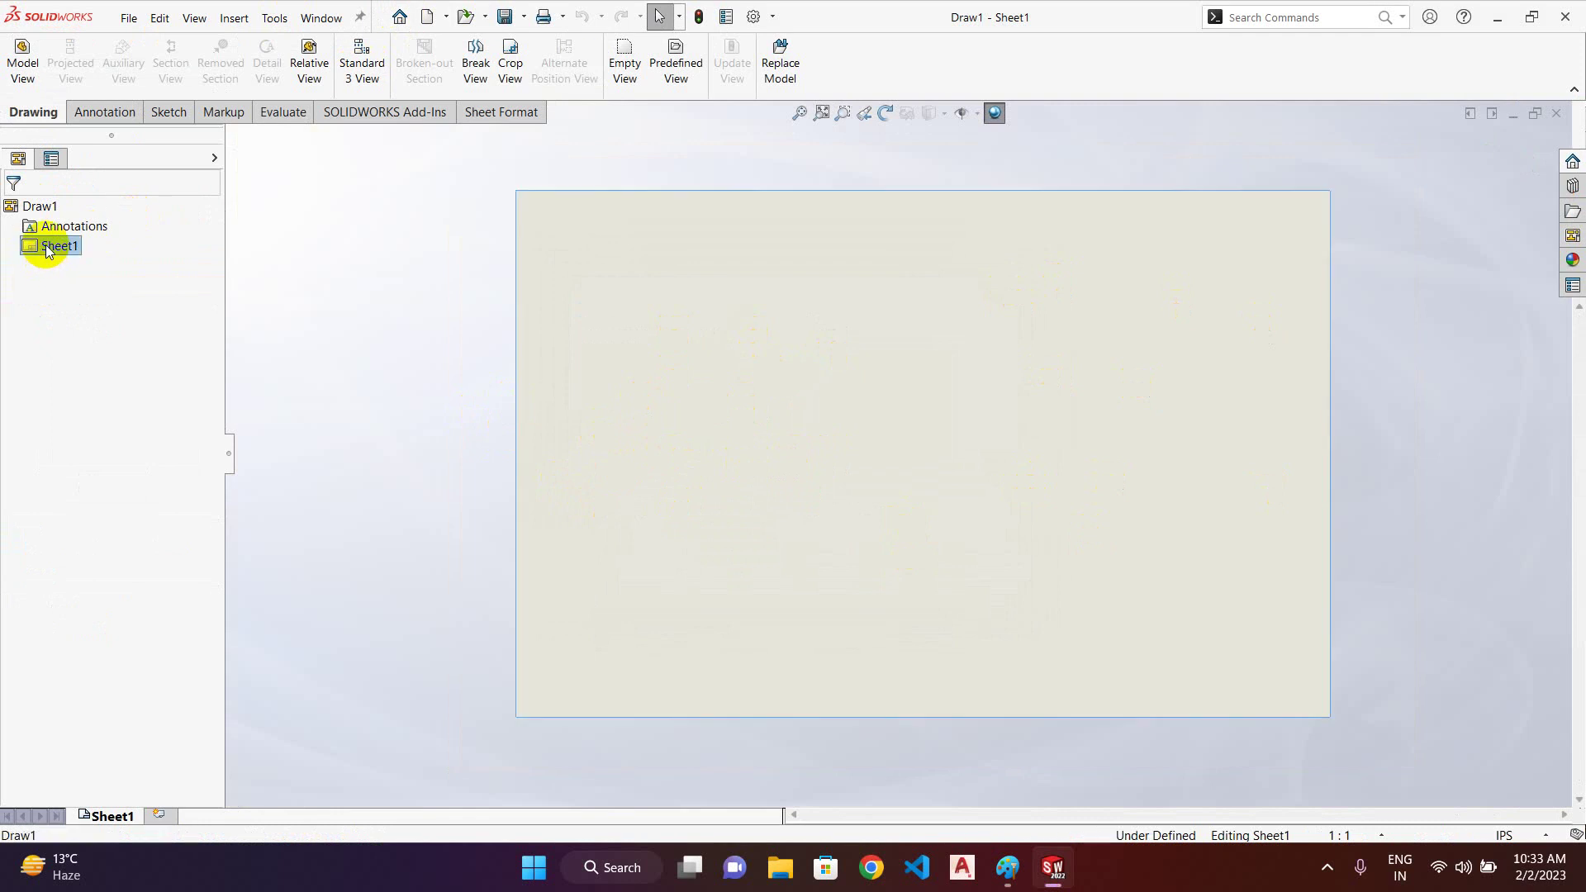
{"action": "right_click", "coordinate": [48, 247]}
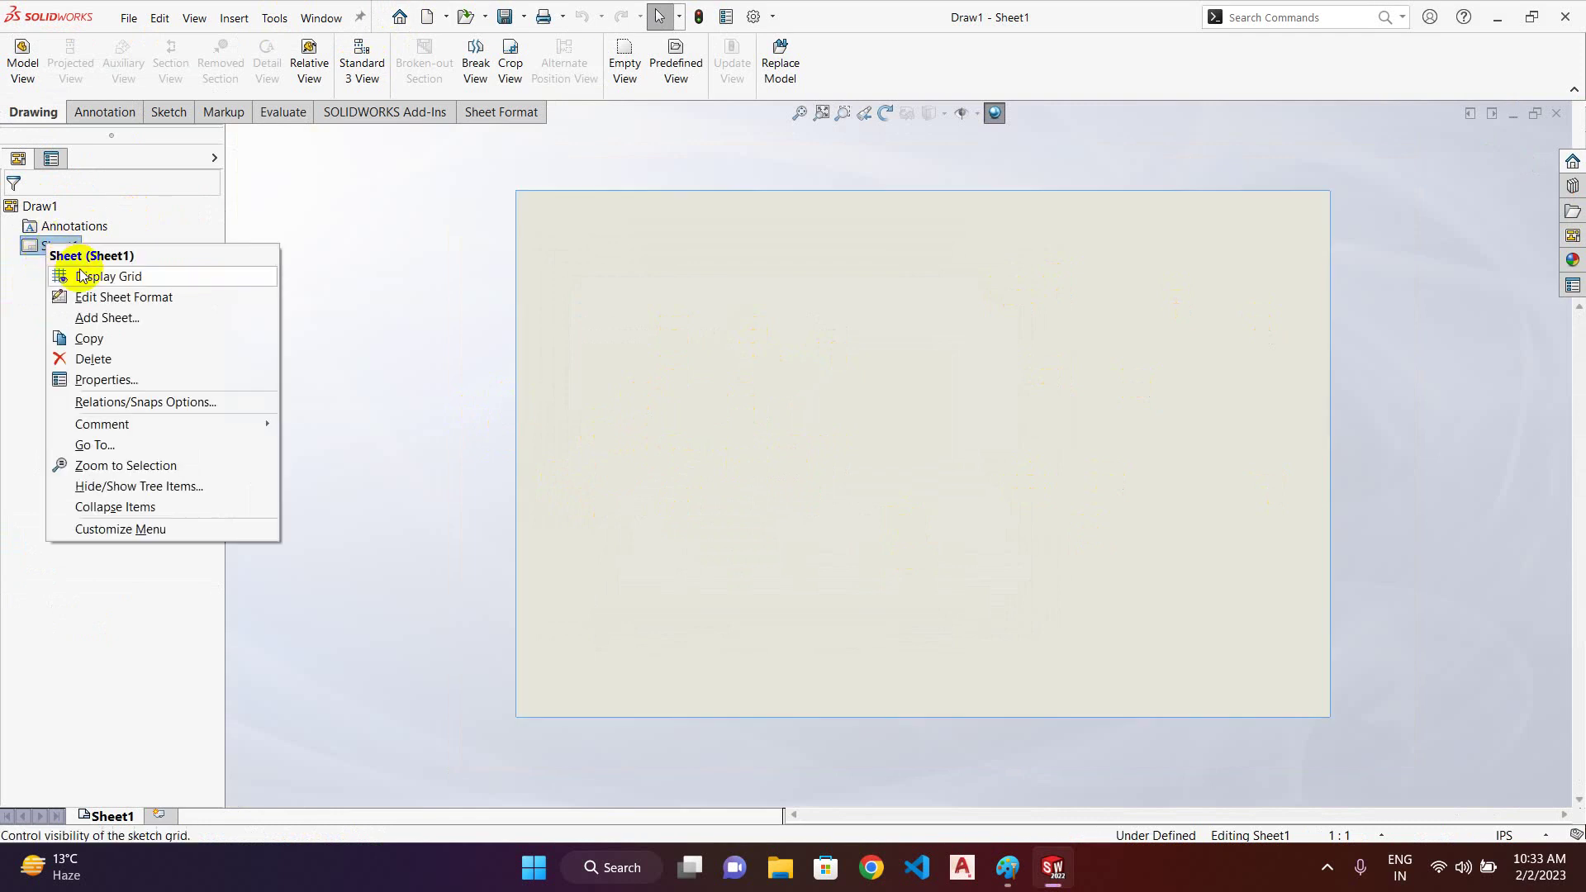
{"action": "left_click", "coordinate": [100, 299]}
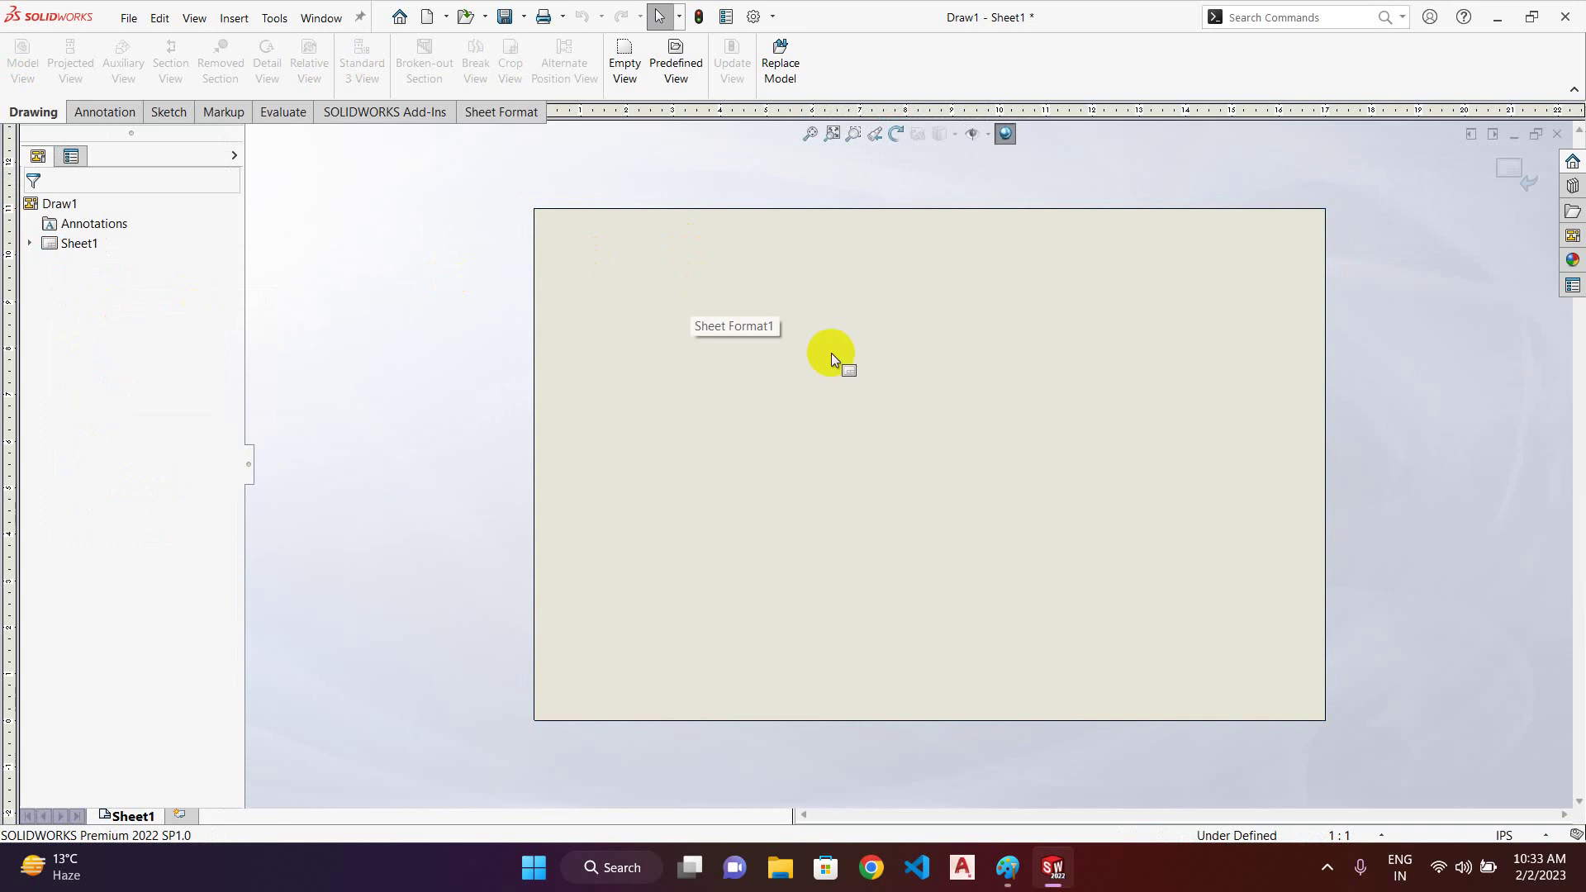
{"action": "scroll", "coordinate": [831, 353], "scroll_direction": "down", "scroll_amount": 2}
{"action": "scroll", "coordinate": [831, 354], "scroll_direction": "up", "scroll_amount": 3}
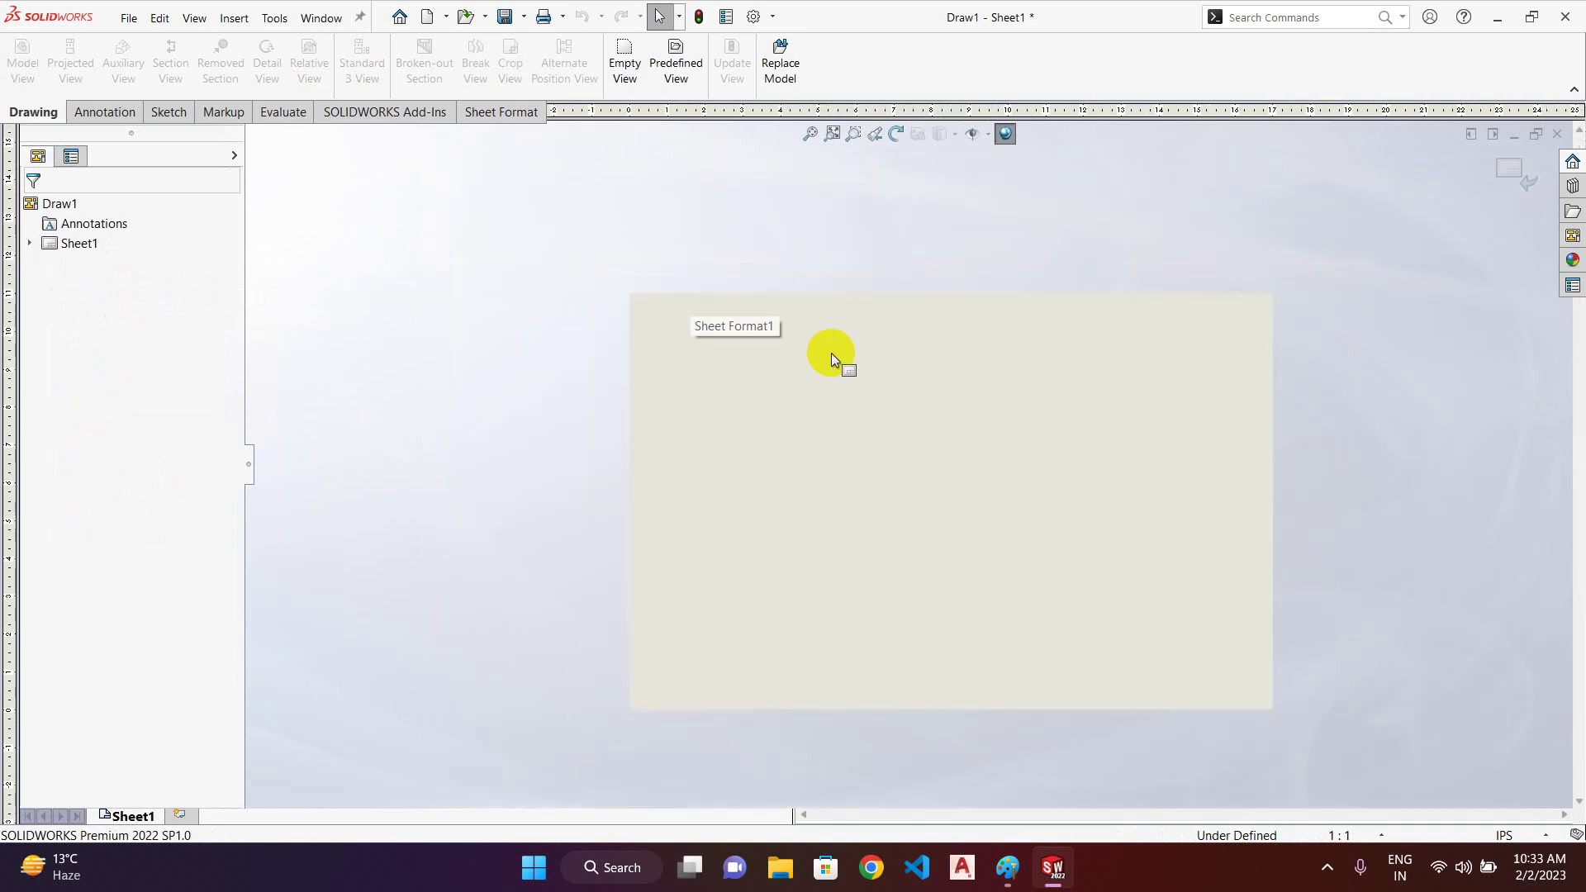
{"action": "left_click", "coordinate": [1509, 172]}
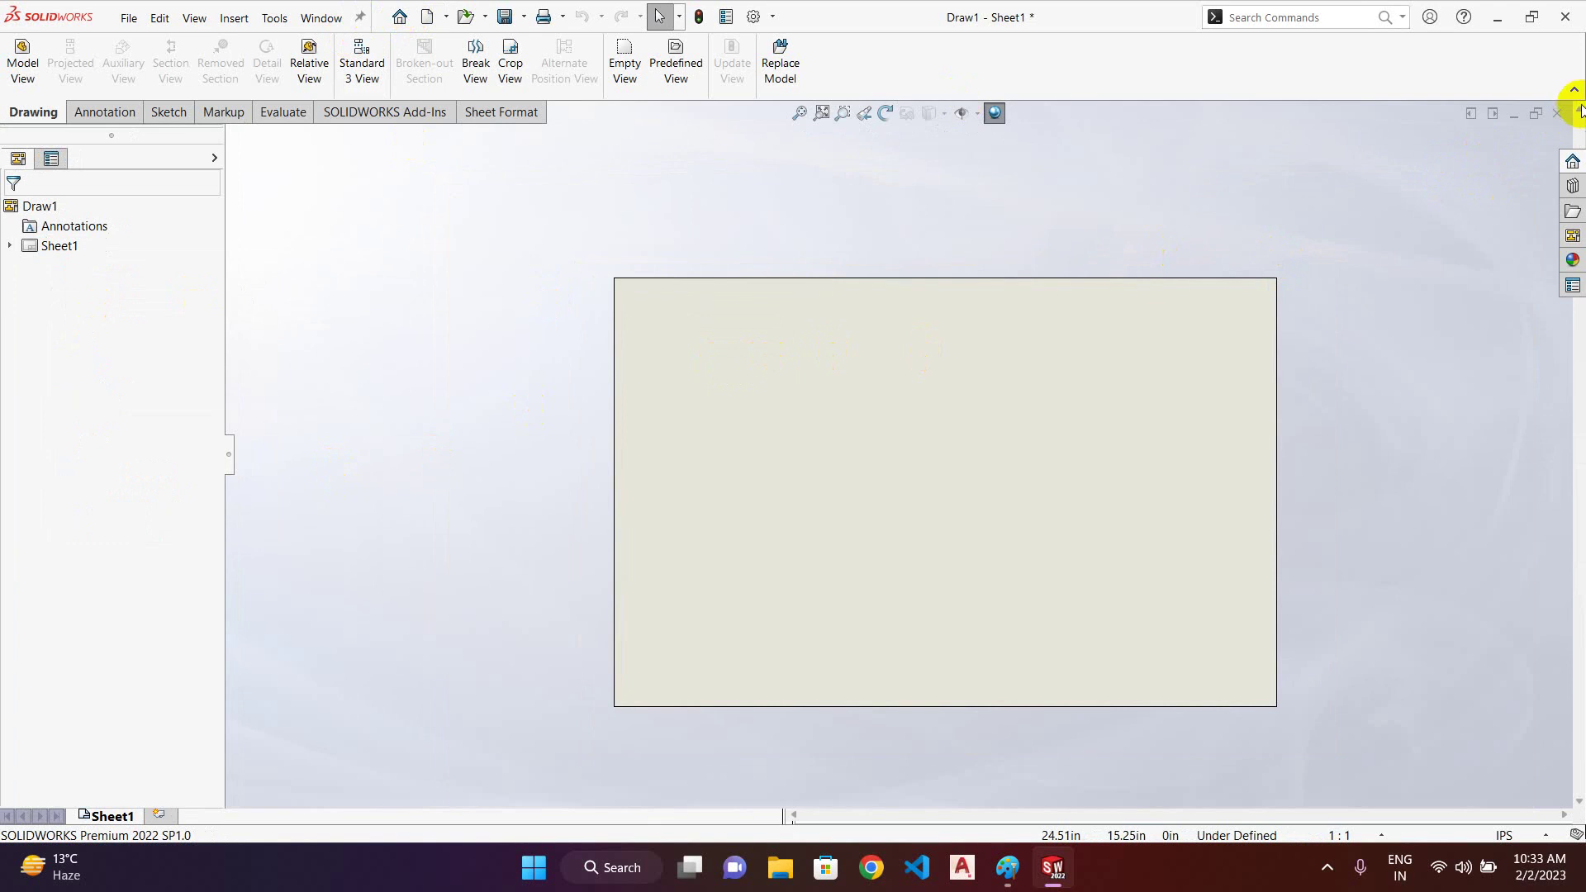
{"action": "left_click", "coordinate": [1557, 114]}
{"action": "left_click", "coordinate": [930, 428]}
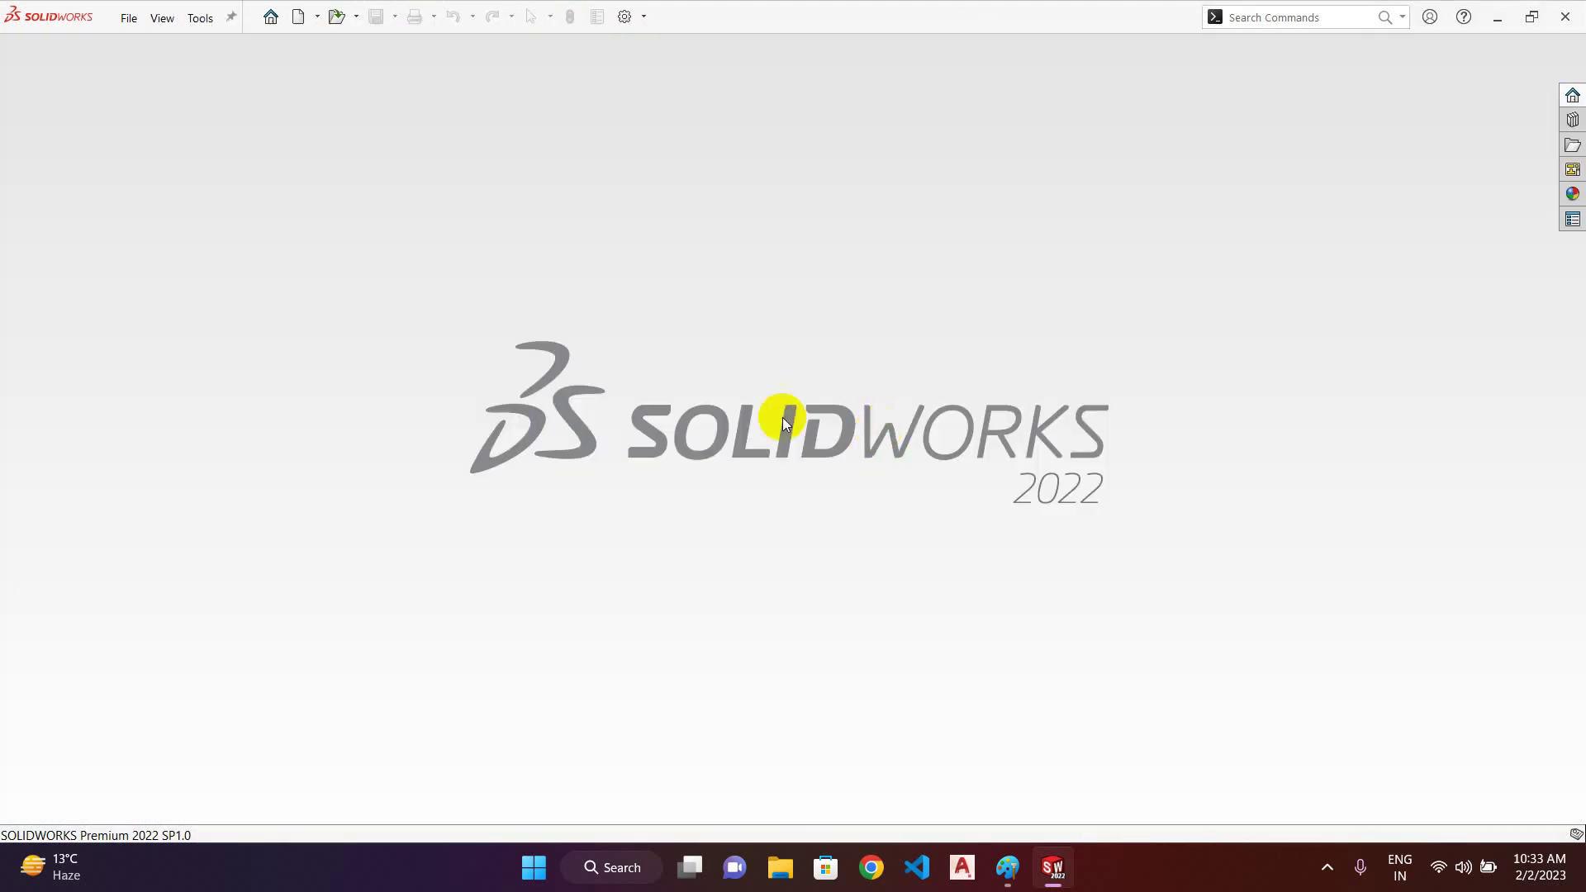
- Create a new drawing on a standard A3 (ISO) sheet with the sheet format displayed
{"action": "left_click", "coordinate": [271, 16]}
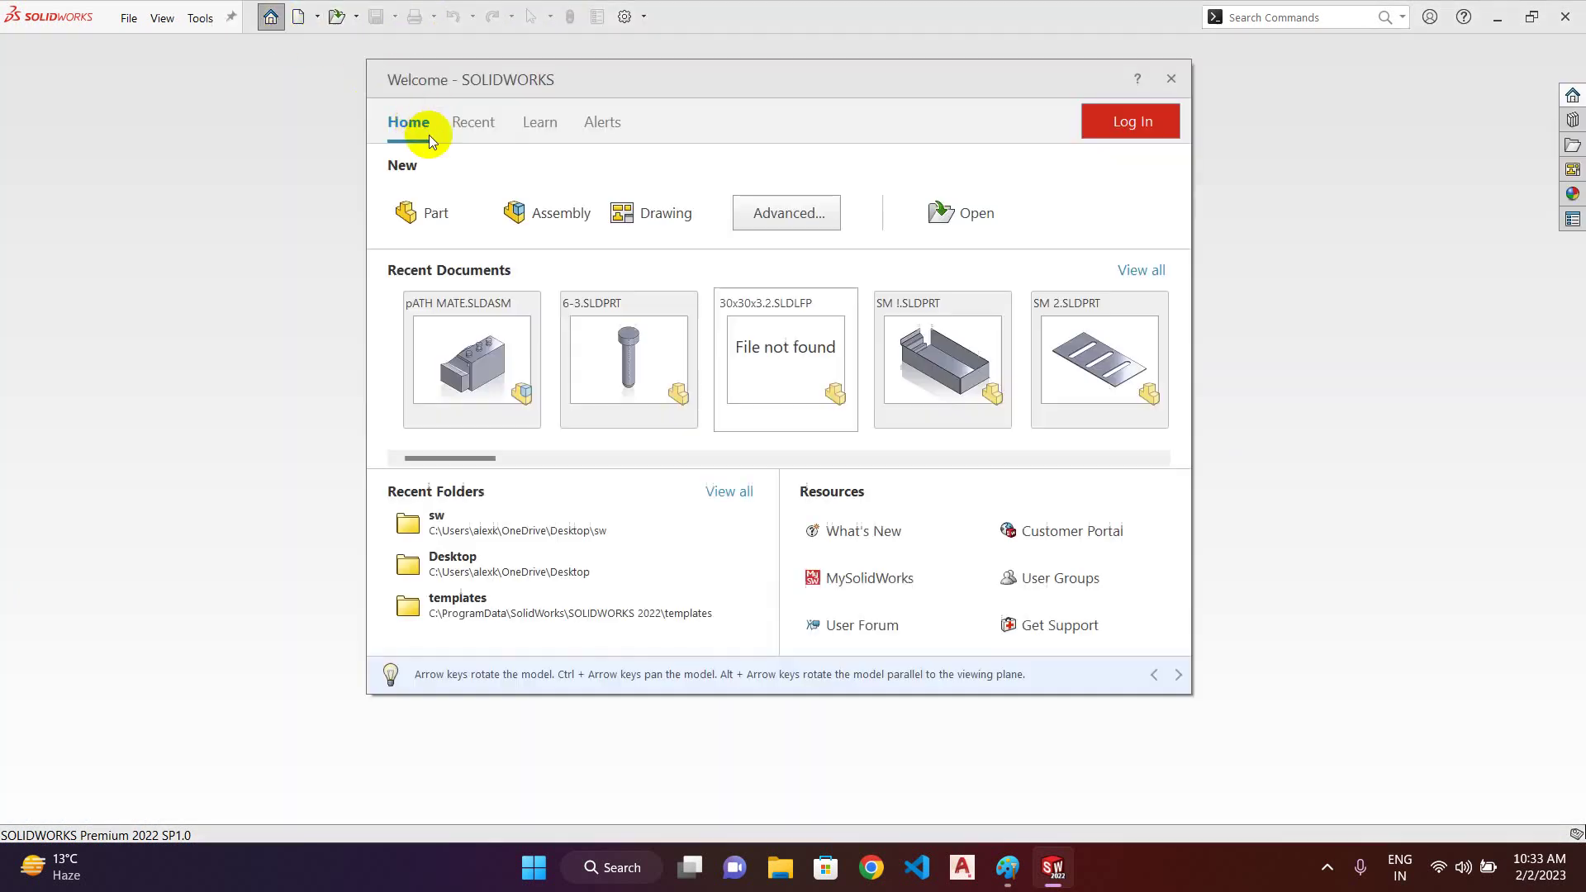
{"action": "left_click", "coordinate": [626, 204]}
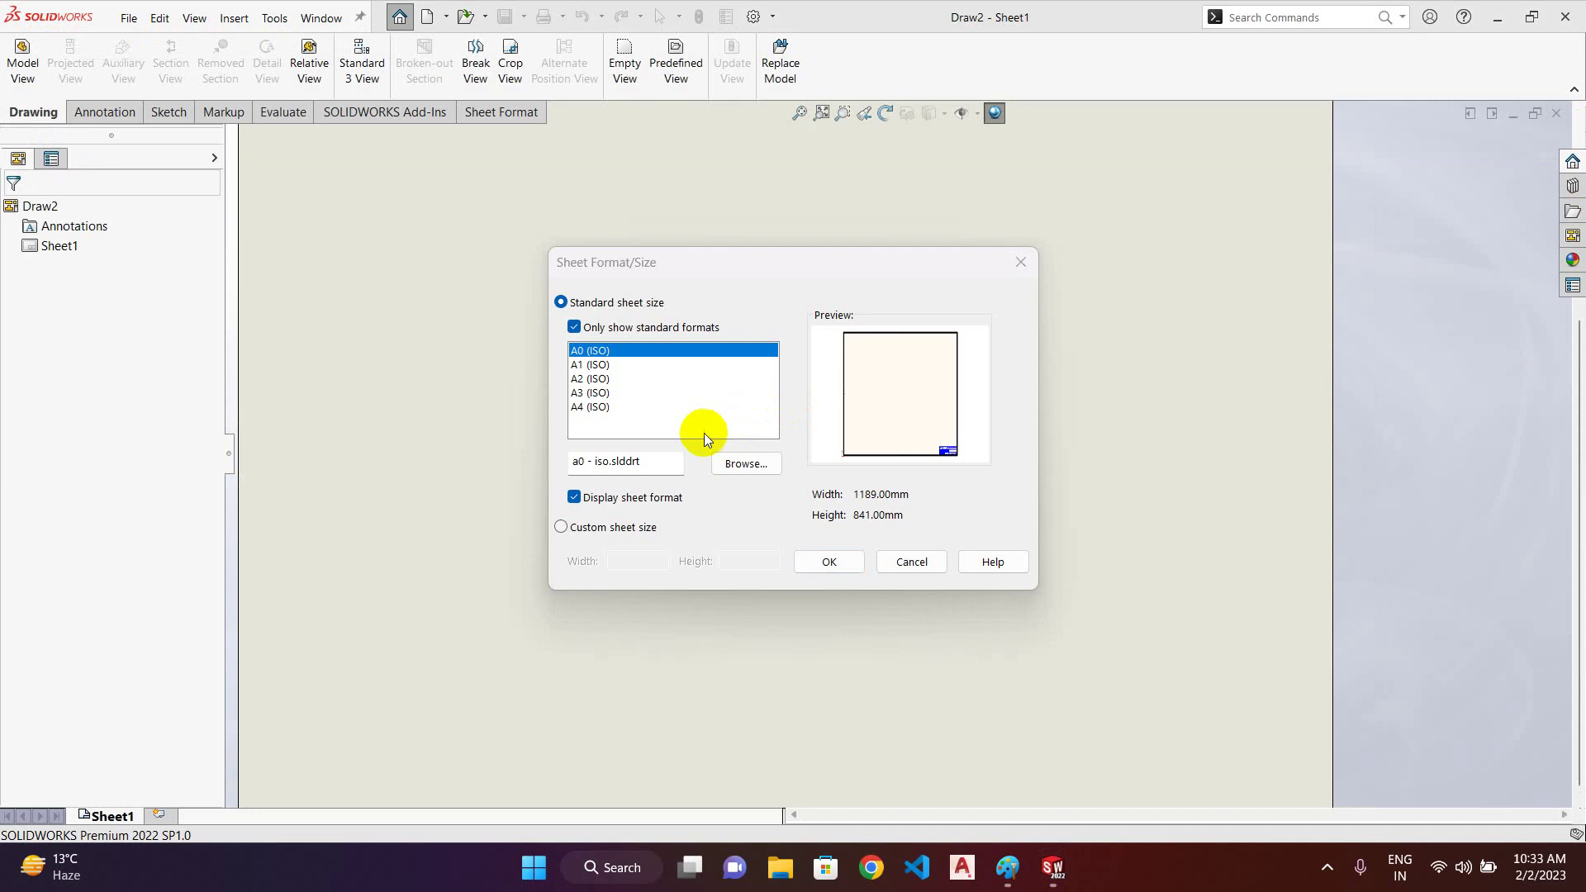
{"action": "left_click_drag", "start_coordinate": [726, 262], "coordinate": [720, 297]}
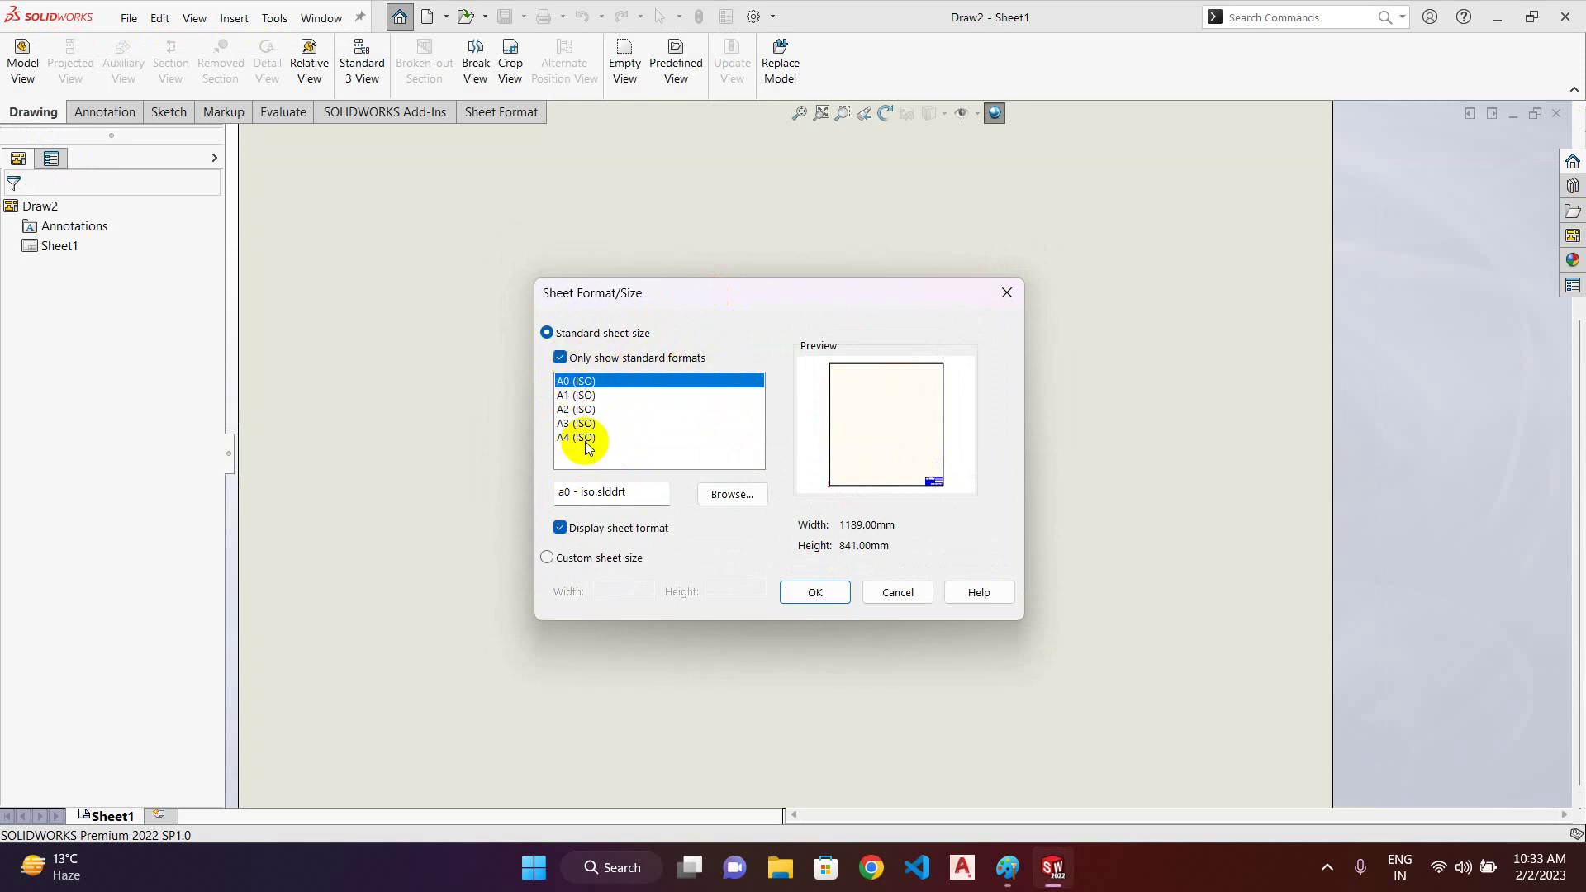
{"action": "left_click", "coordinate": [560, 358]}
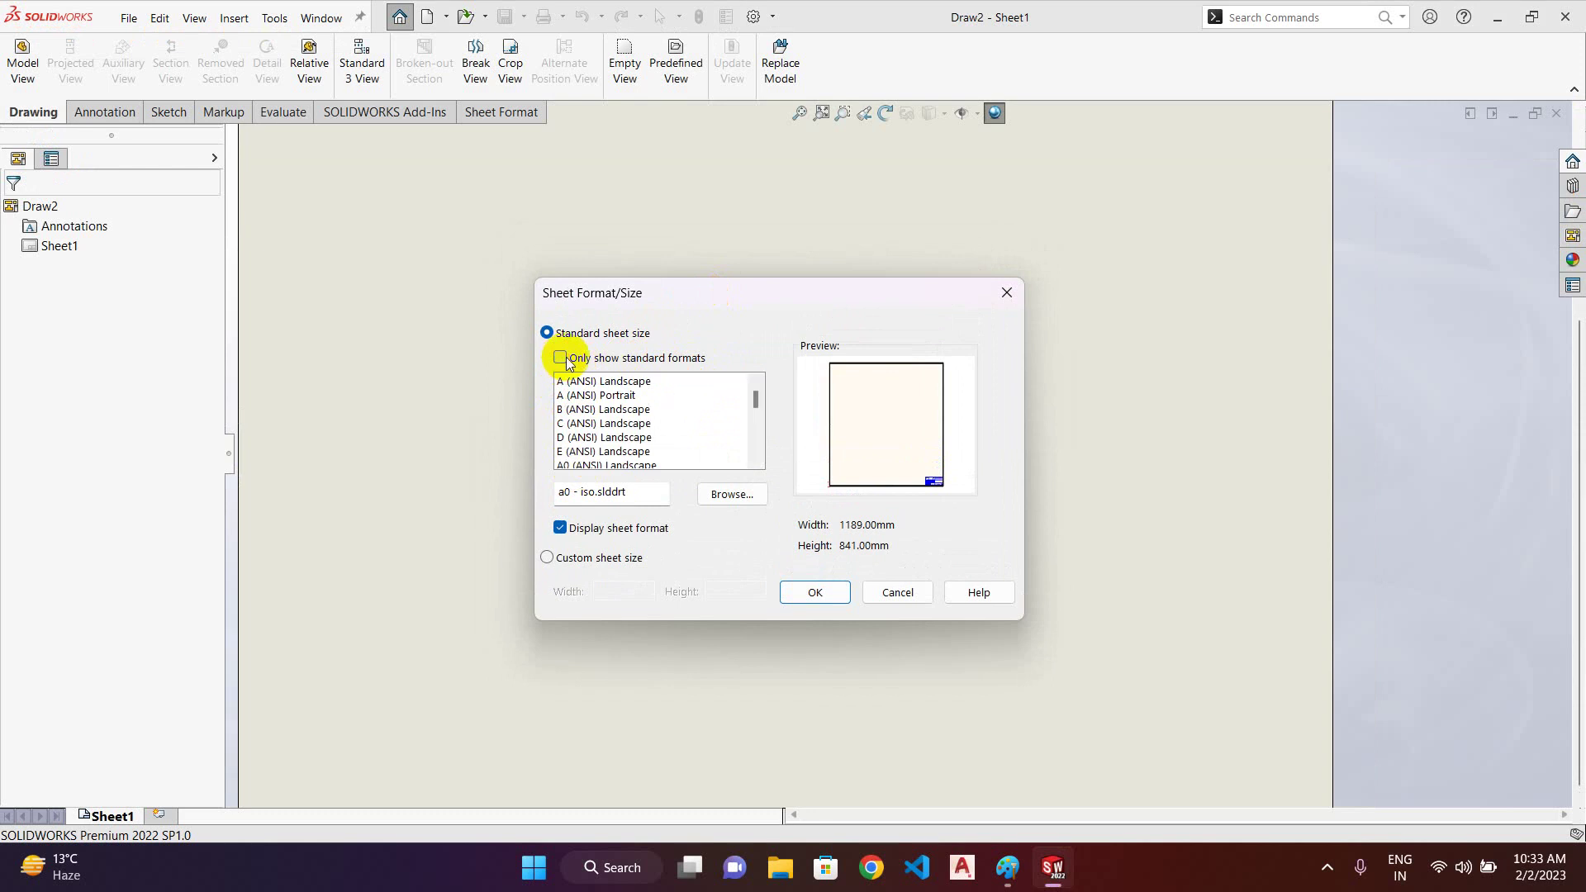
{"action": "scroll", "coordinate": [620, 401], "scroll_direction": "down", "scroll_amount": 3}
{"action": "scroll", "coordinate": [620, 401], "scroll_direction": "down", "scroll_amount": 5}
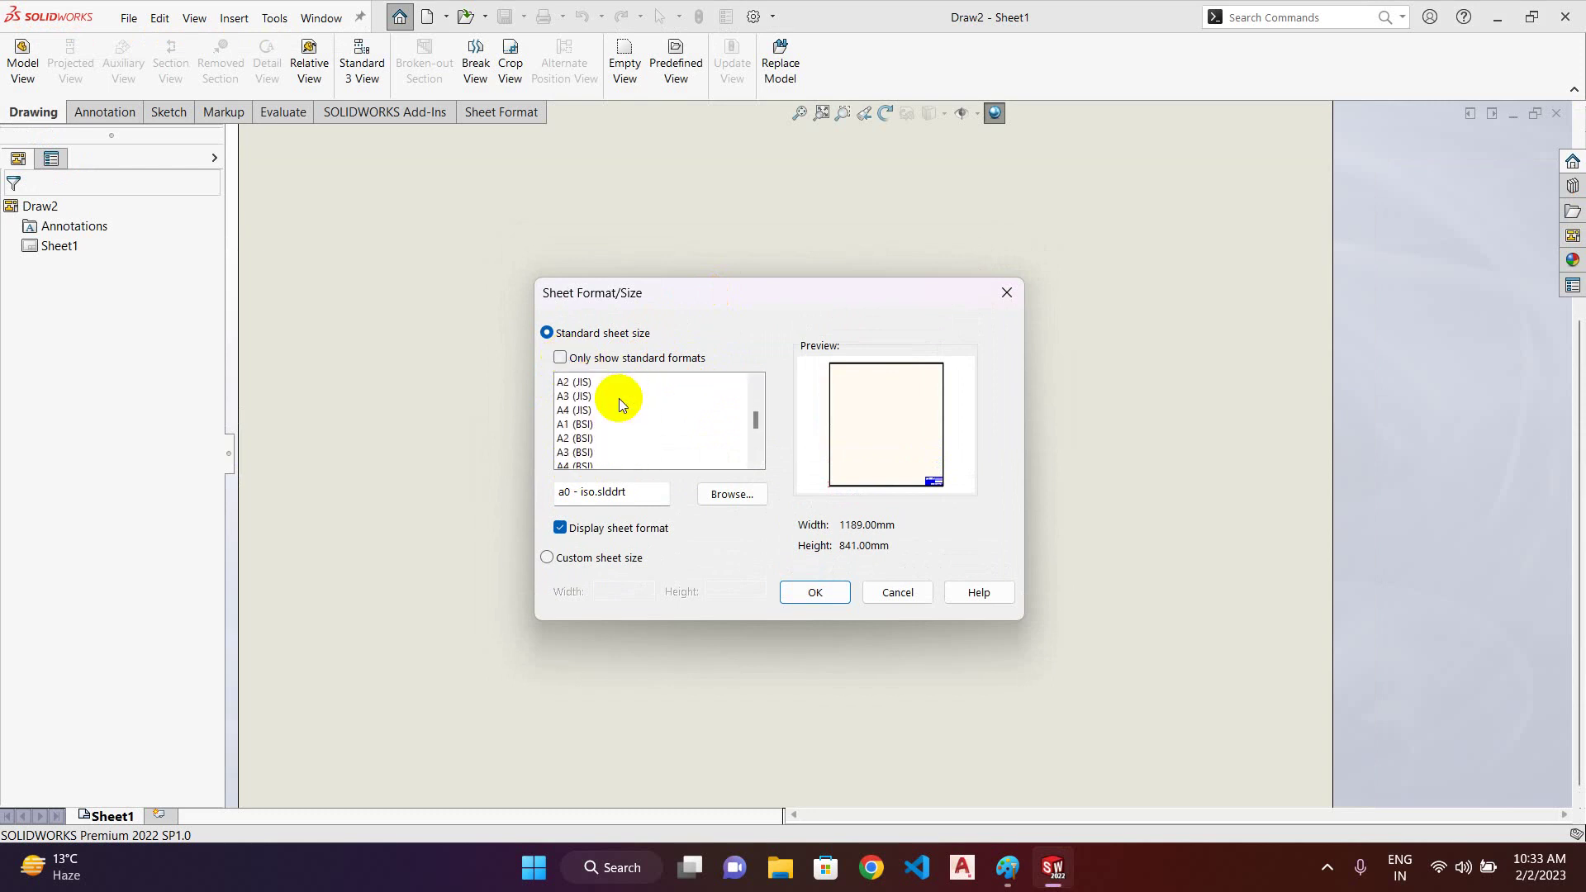
{"action": "scroll", "coordinate": [618, 401], "scroll_direction": "up", "scroll_amount": 8}
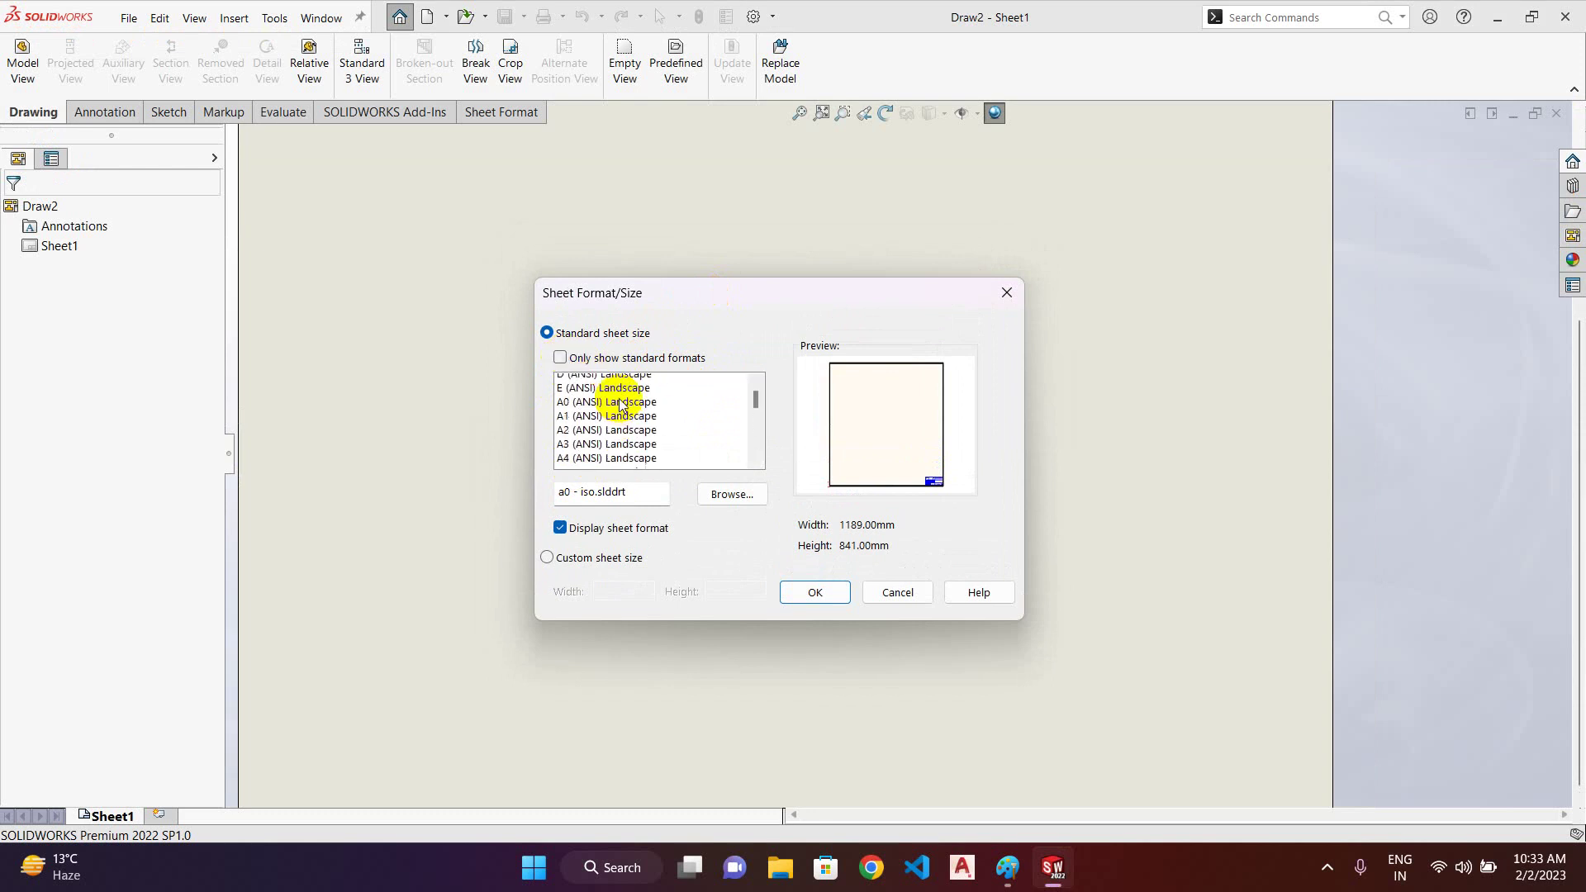
{"action": "left_click", "coordinate": [562, 360]}
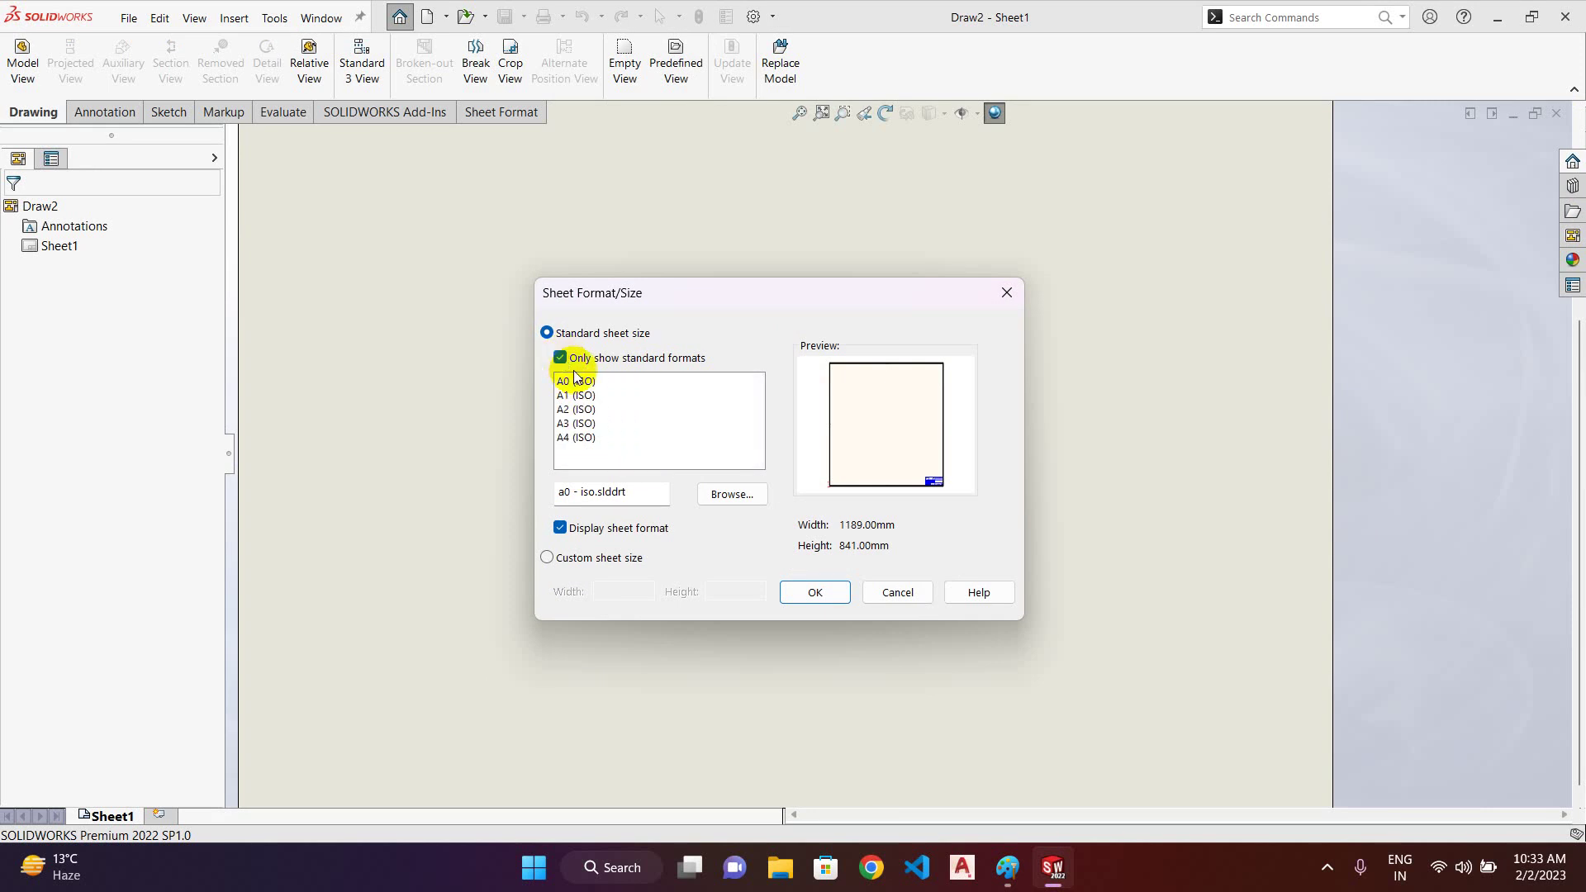
{"action": "left_click", "coordinate": [568, 425]}
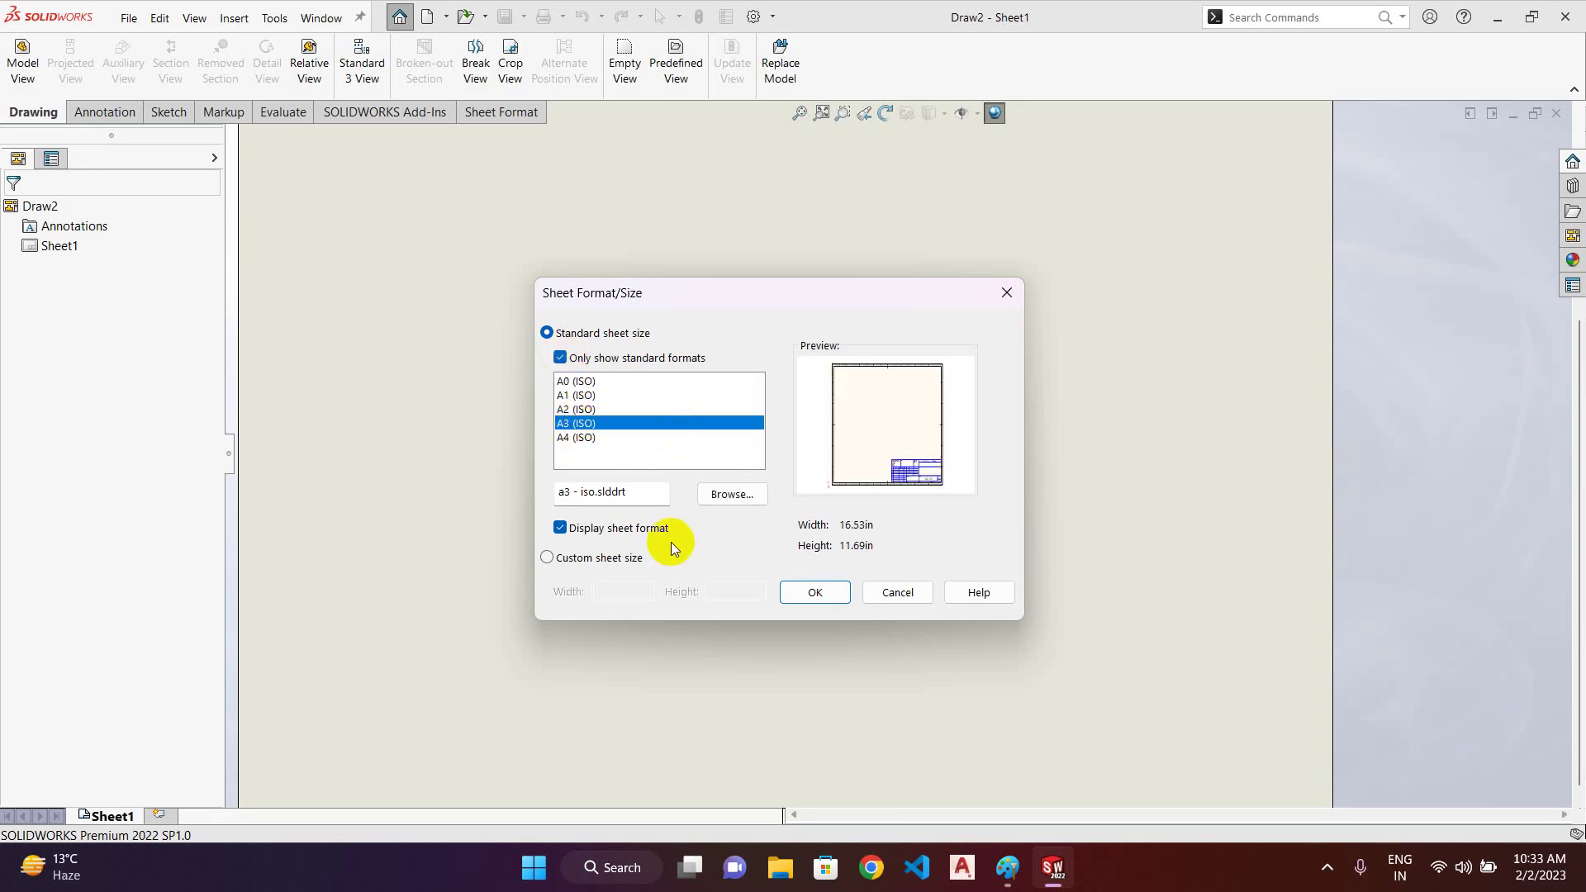
{"action": "left_click", "coordinate": [814, 596]}
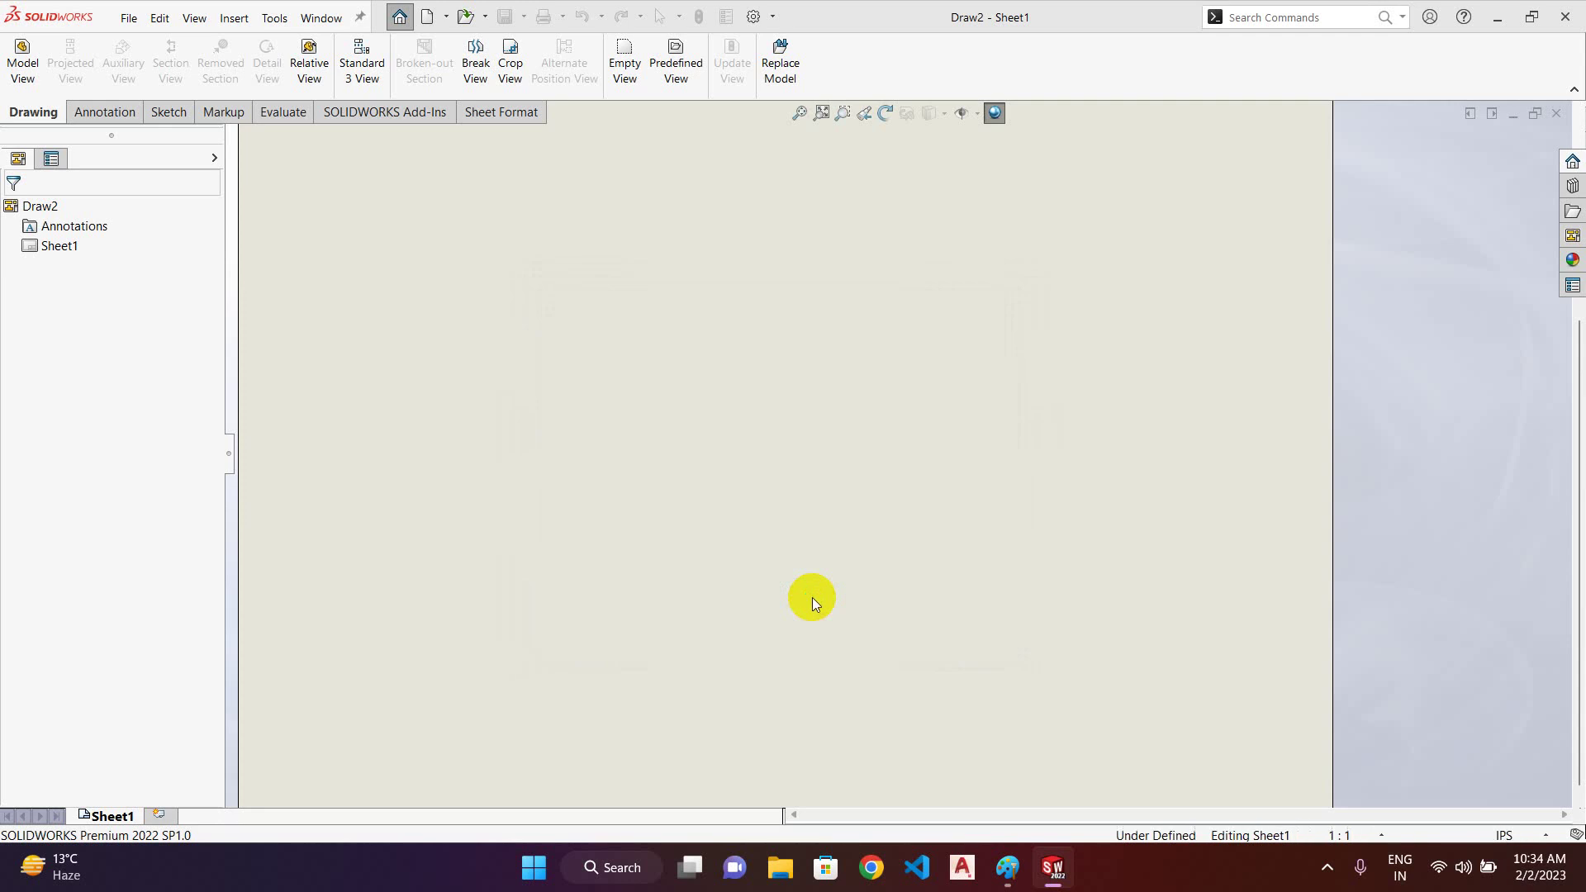
- Examine the border, zone labels and title block of the new A3 sheet
{"action": "scroll", "coordinate": [641, 588], "scroll_direction": "up", "scroll_amount": 4}
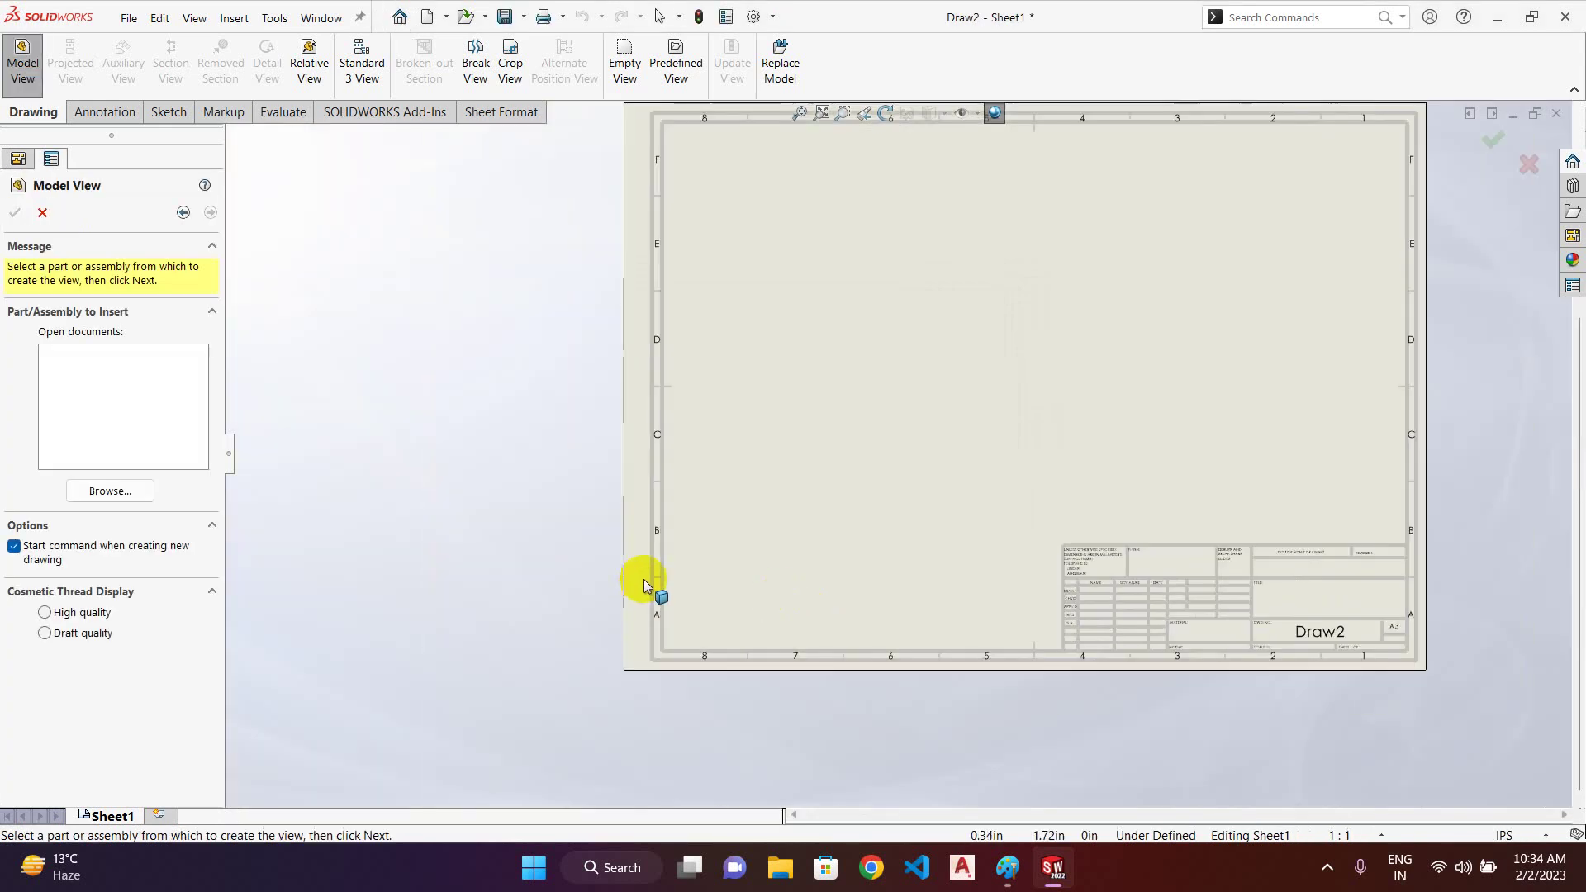
{"action": "scroll", "coordinate": [991, 380], "scroll_direction": "down", "scroll_amount": 3}
{"action": "scroll", "coordinate": [1127, 327], "scroll_direction": "up", "scroll_amount": 1}
{"action": "scroll", "coordinate": [1134, 325], "scroll_direction": "up", "scroll_amount": 3}
{"action": "scroll", "coordinate": [1133, 313], "scroll_direction": "down", "scroll_amount": 4}
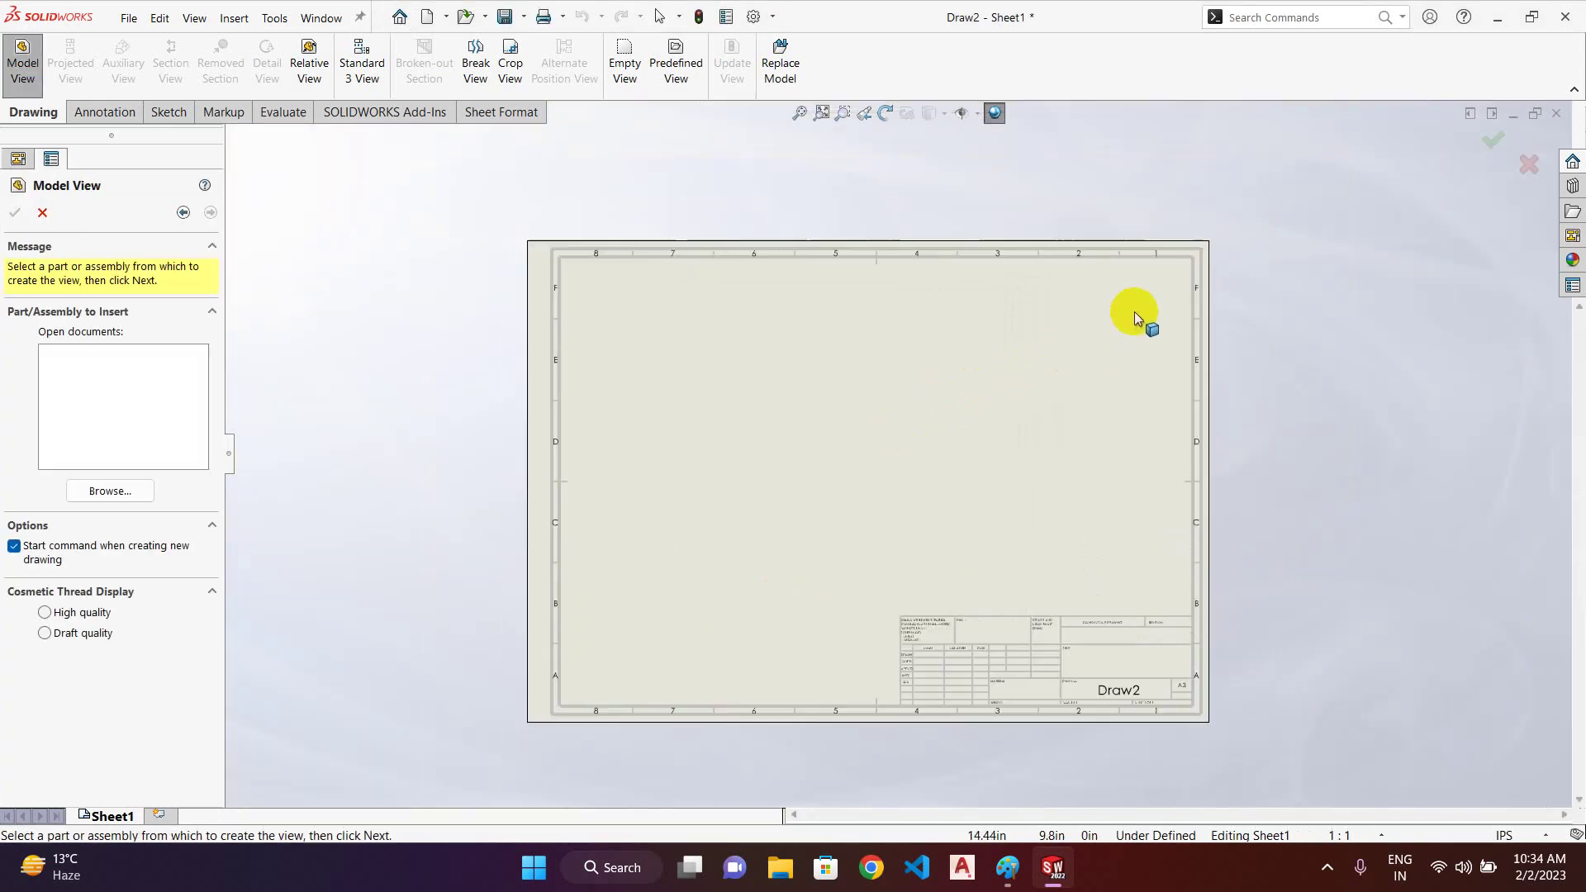
{"action": "scroll", "coordinate": [834, 462], "scroll_direction": "up", "scroll_amount": 3}
{"action": "scroll", "coordinate": [749, 539], "scroll_direction": "down", "scroll_amount": 1}
{"action": "scroll", "coordinate": [748, 539], "scroll_direction": "down", "scroll_amount": 2}
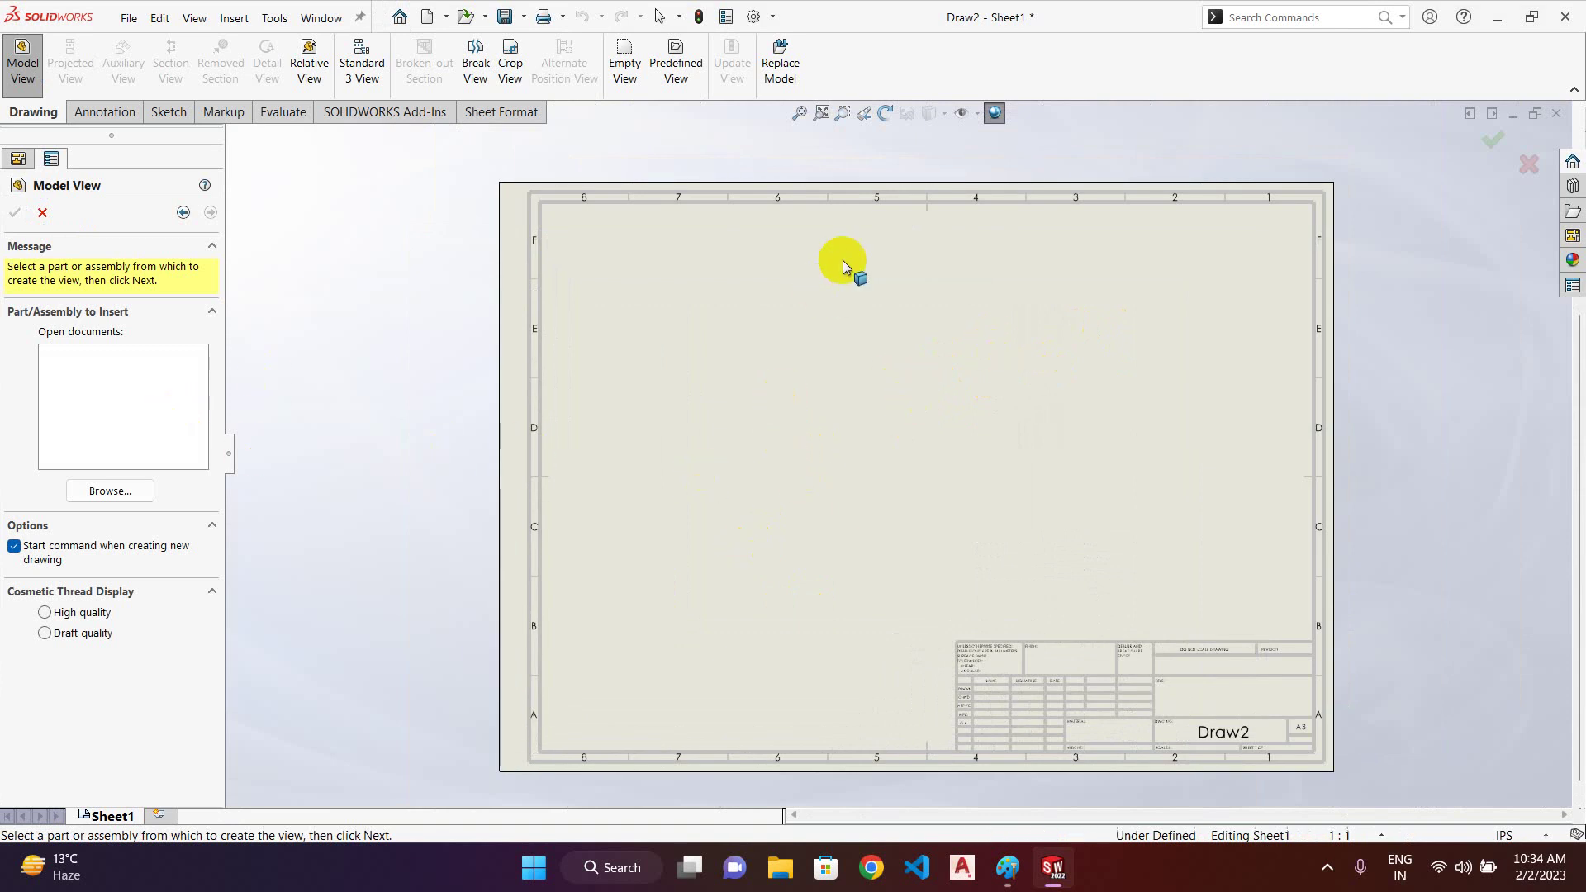
- Load the CURV PATT AS model from the sw folder for the model view and widen the Model View settings area
{"action": "left_click", "coordinate": [104, 491]}
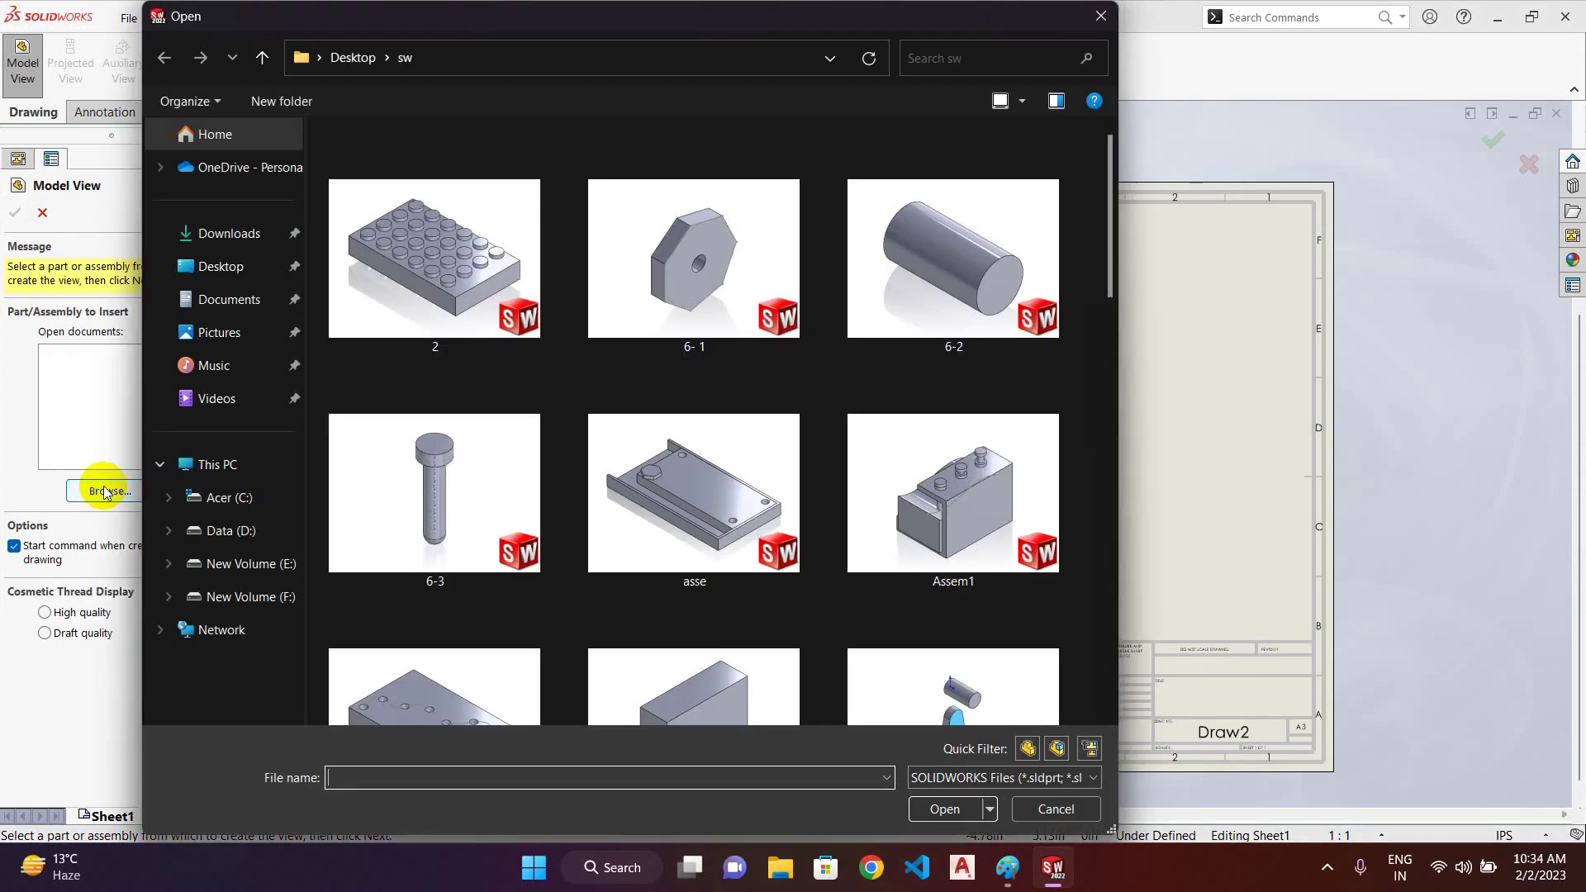
{"action": "scroll", "coordinate": [640, 454], "scroll_direction": "down", "scroll_amount": 10}
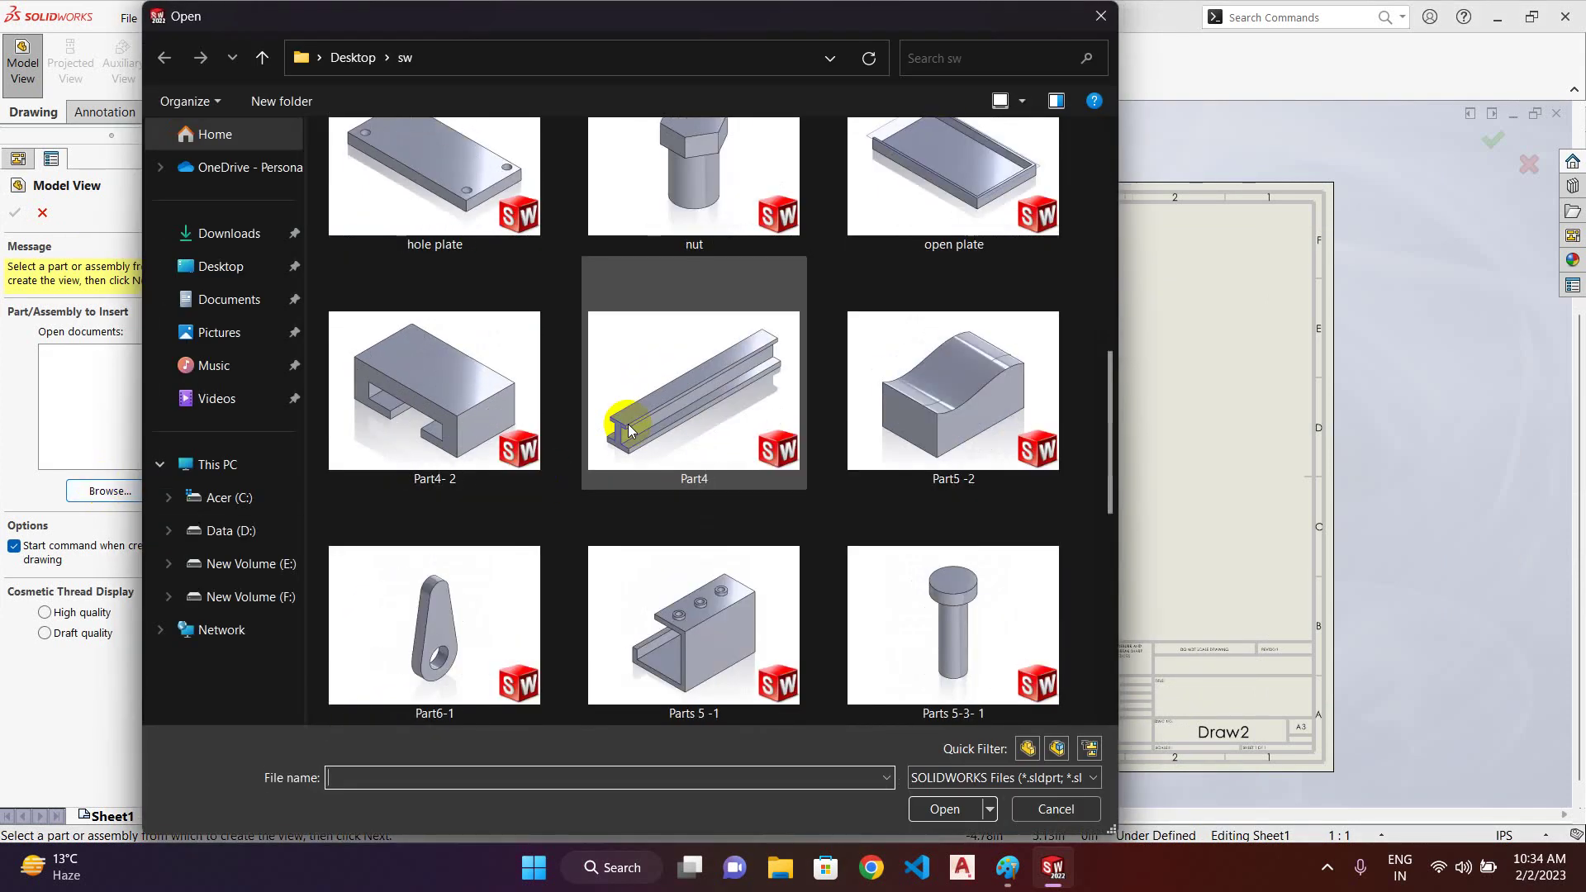
{"action": "scroll", "coordinate": [628, 424], "scroll_direction": "down", "scroll_amount": 5}
{"action": "scroll", "coordinate": [628, 423], "scroll_direction": "up", "scroll_amount": 4}
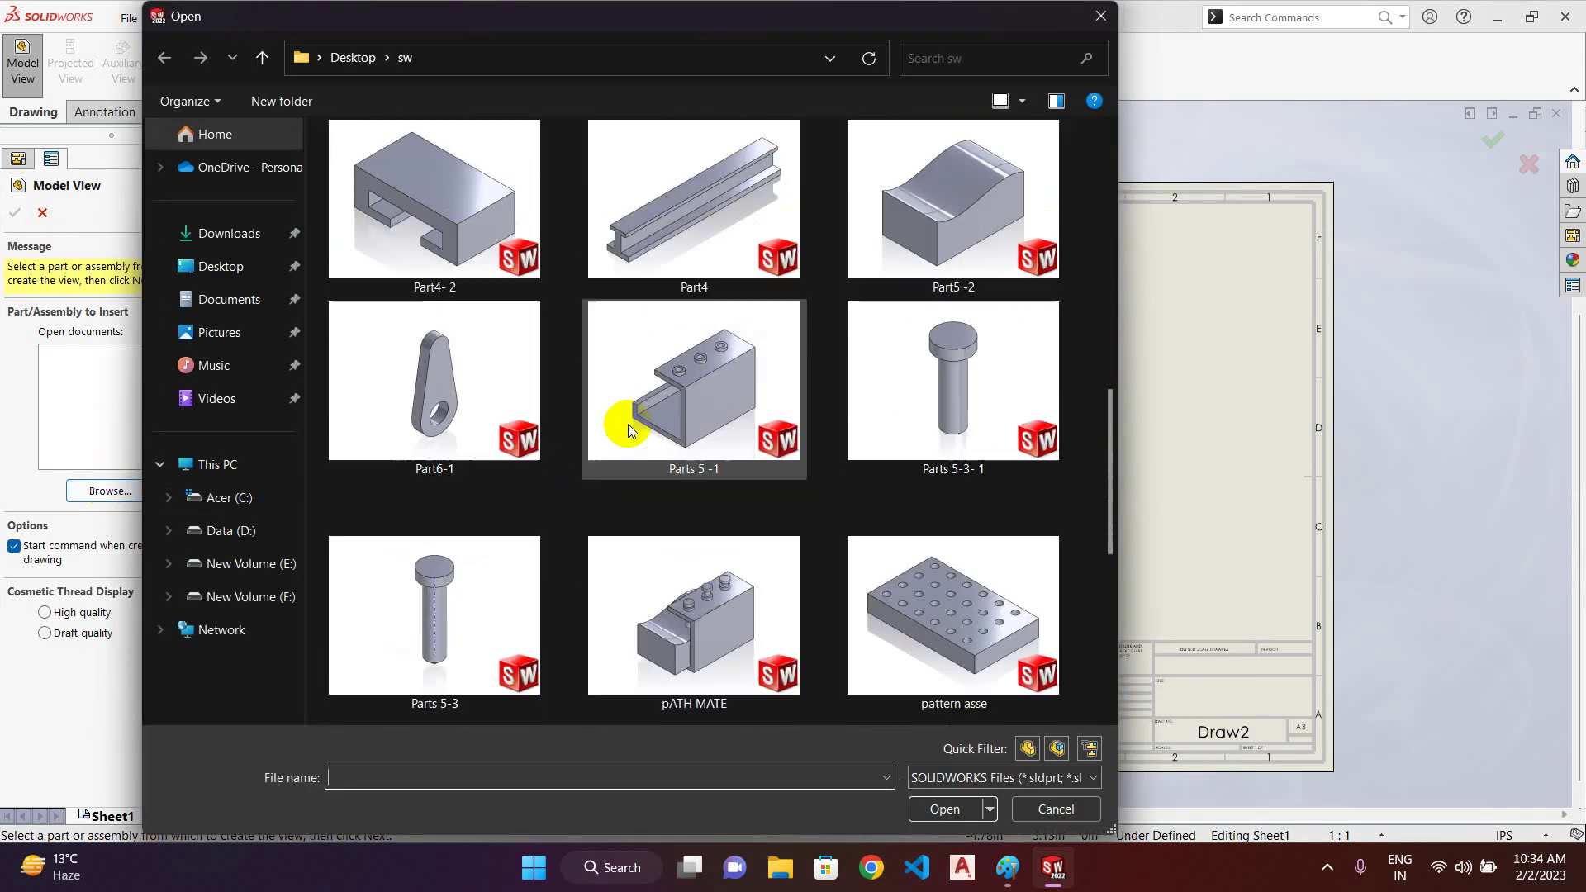
{"action": "scroll", "coordinate": [655, 538], "scroll_direction": "up", "scroll_amount": 8}
{"action": "scroll", "coordinate": [659, 542], "scroll_direction": "down", "scroll_amount": 4}
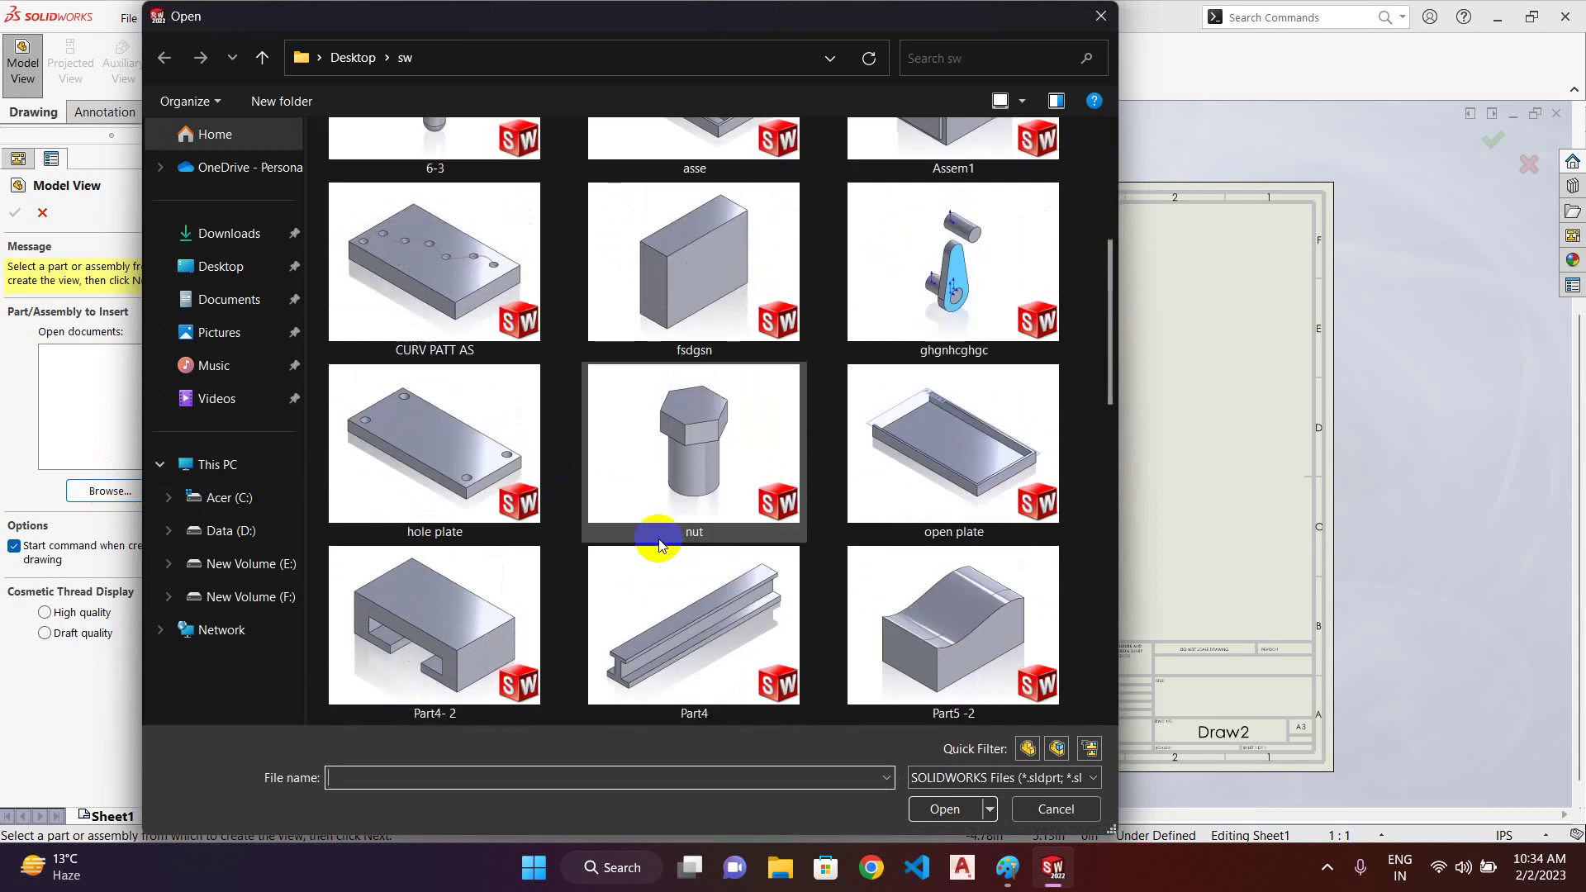
{"action": "scroll", "coordinate": [653, 520], "scroll_direction": "down", "scroll_amount": 4}
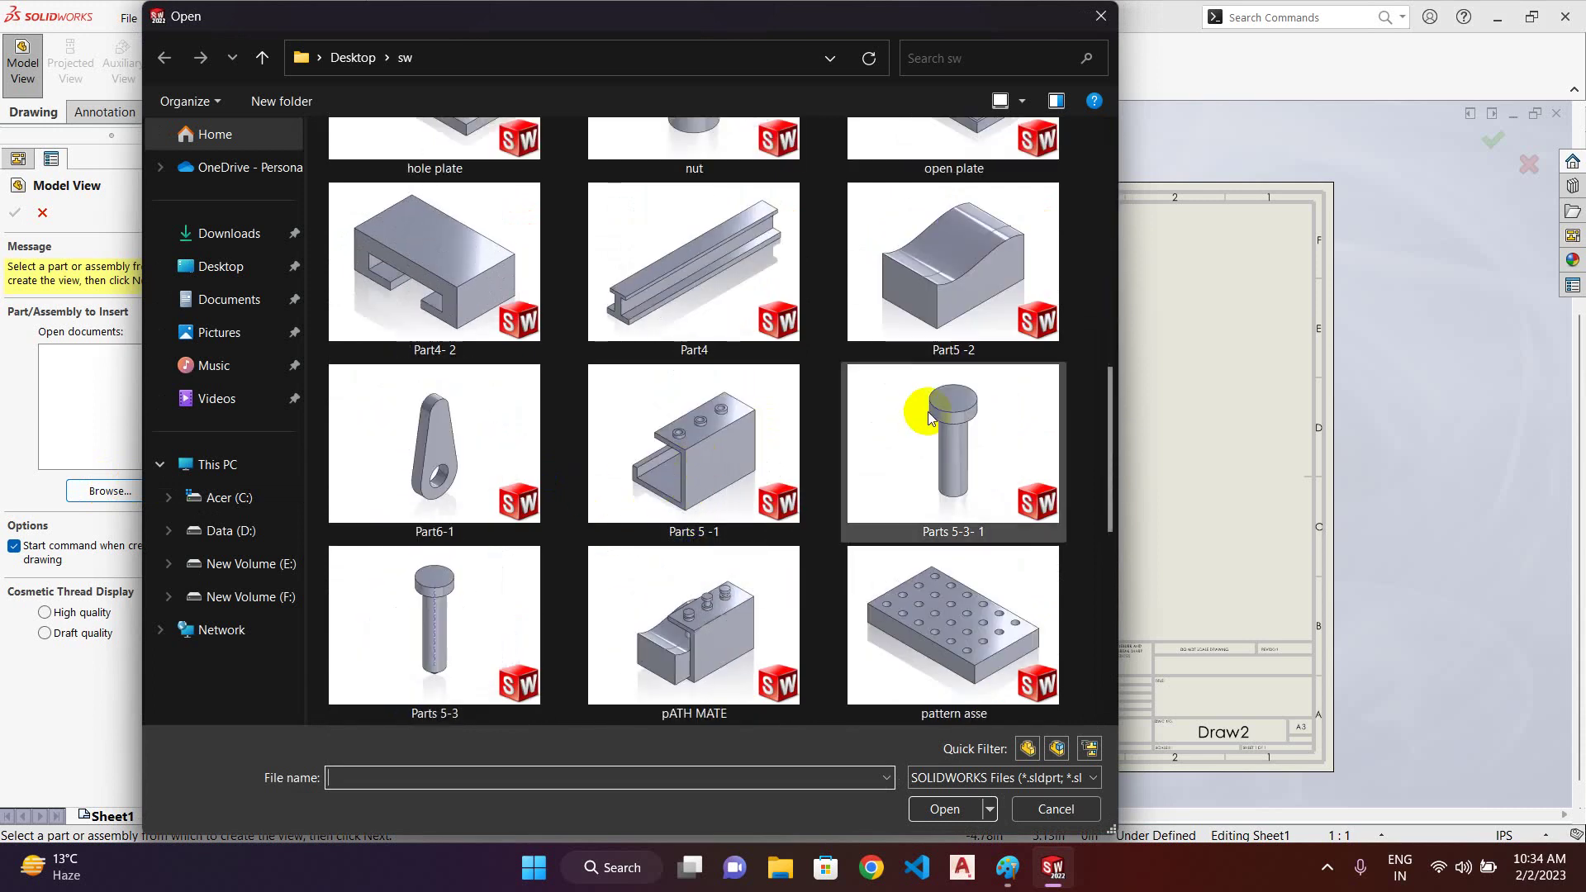
{"action": "scroll", "coordinate": [868, 417], "scroll_direction": "up", "scroll_amount": 8}
{"action": "scroll", "coordinate": [506, 586], "scroll_direction": "down", "scroll_amount": 8}
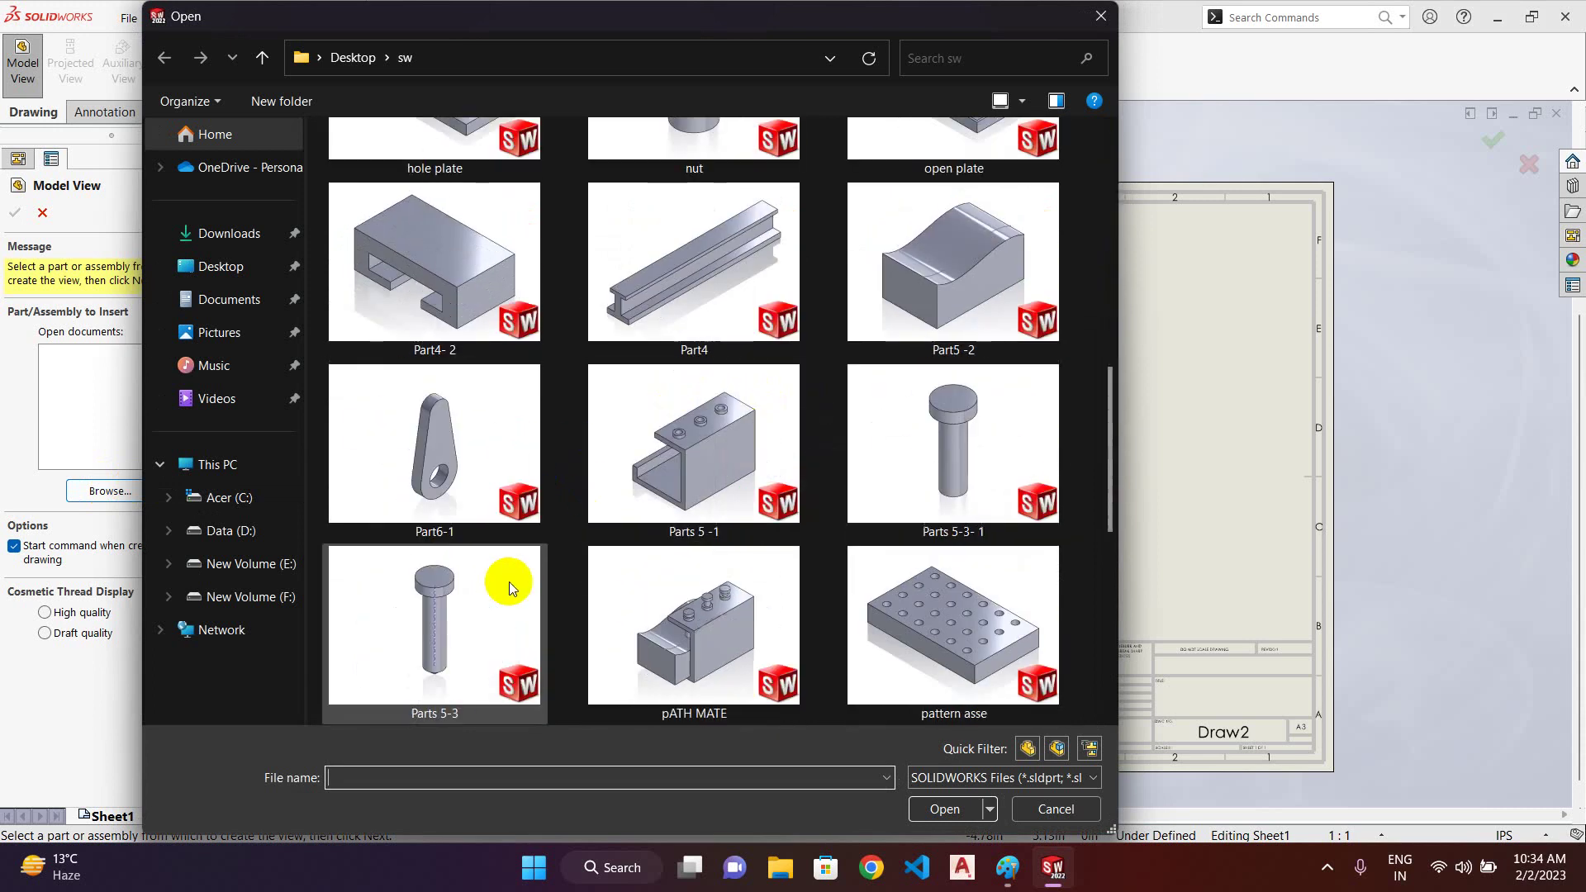
{"action": "scroll", "coordinate": [429, 413], "scroll_direction": "up", "scroll_amount": 8}
{"action": "scroll", "coordinate": [434, 520], "scroll_direction": "down", "scroll_amount": 4}
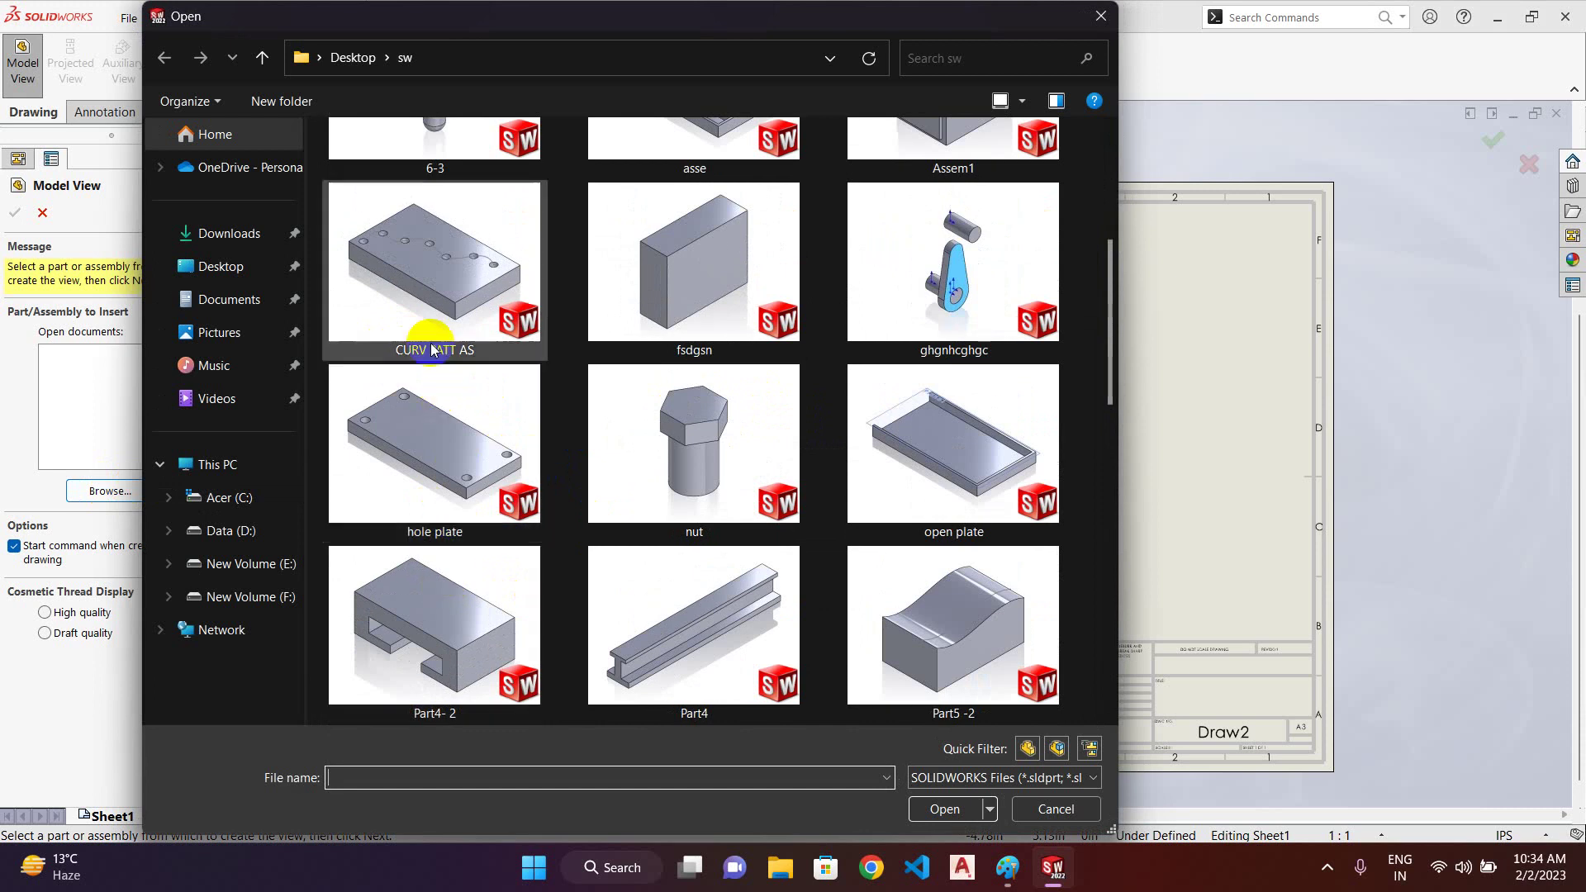
{"action": "left_click", "coordinate": [435, 276]}
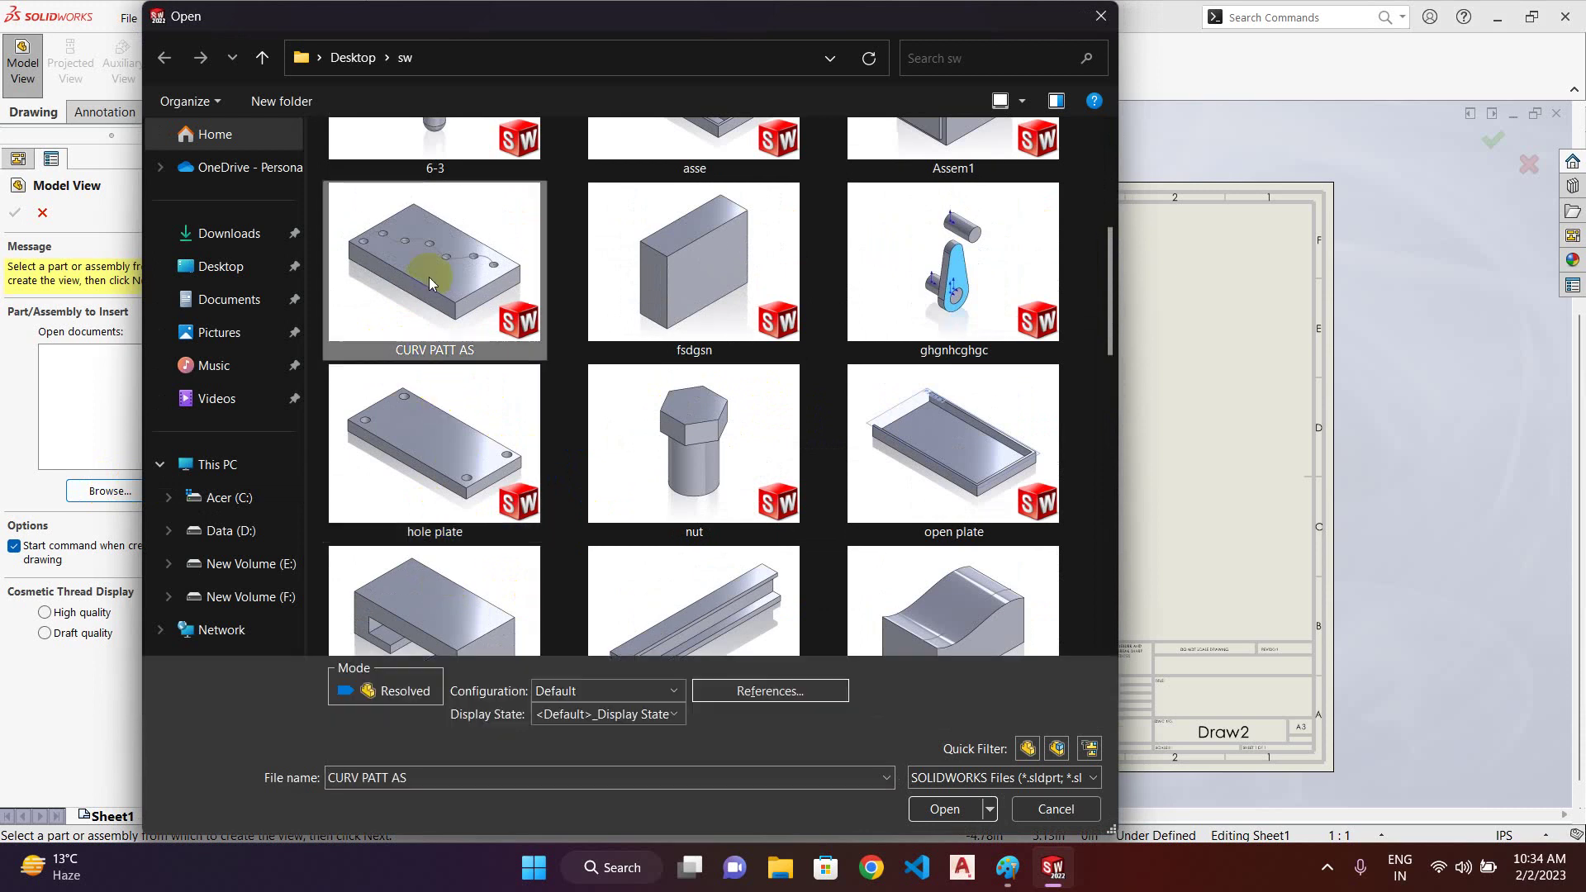
{"action": "left_click", "coordinate": [944, 809]}
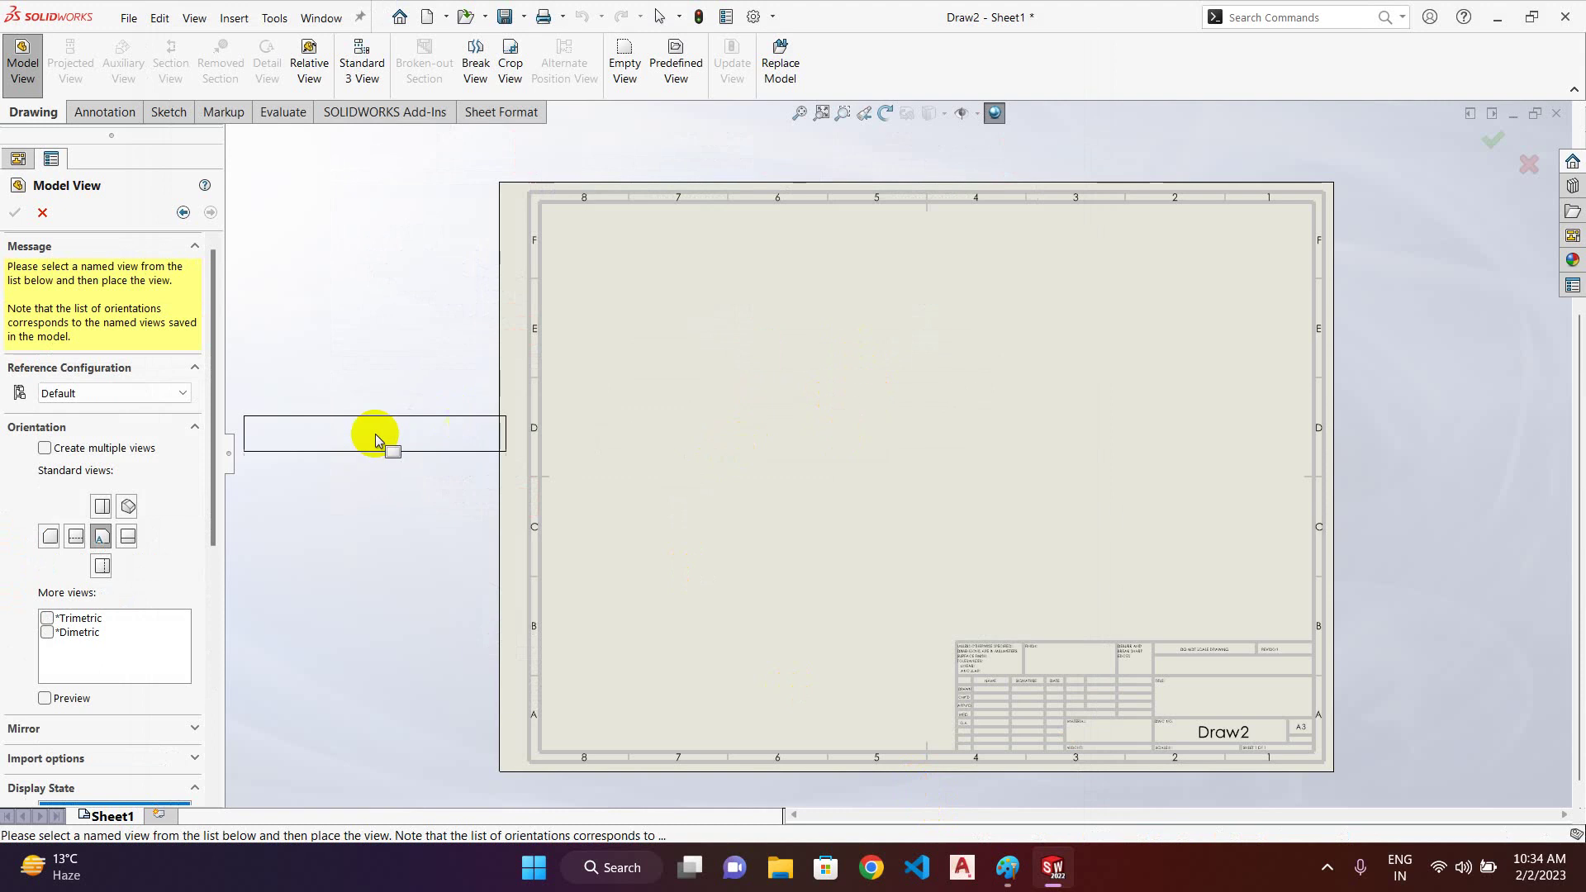
{"action": "left_click_drag", "start_coordinate": [228, 402], "coordinate": [460, 423]}
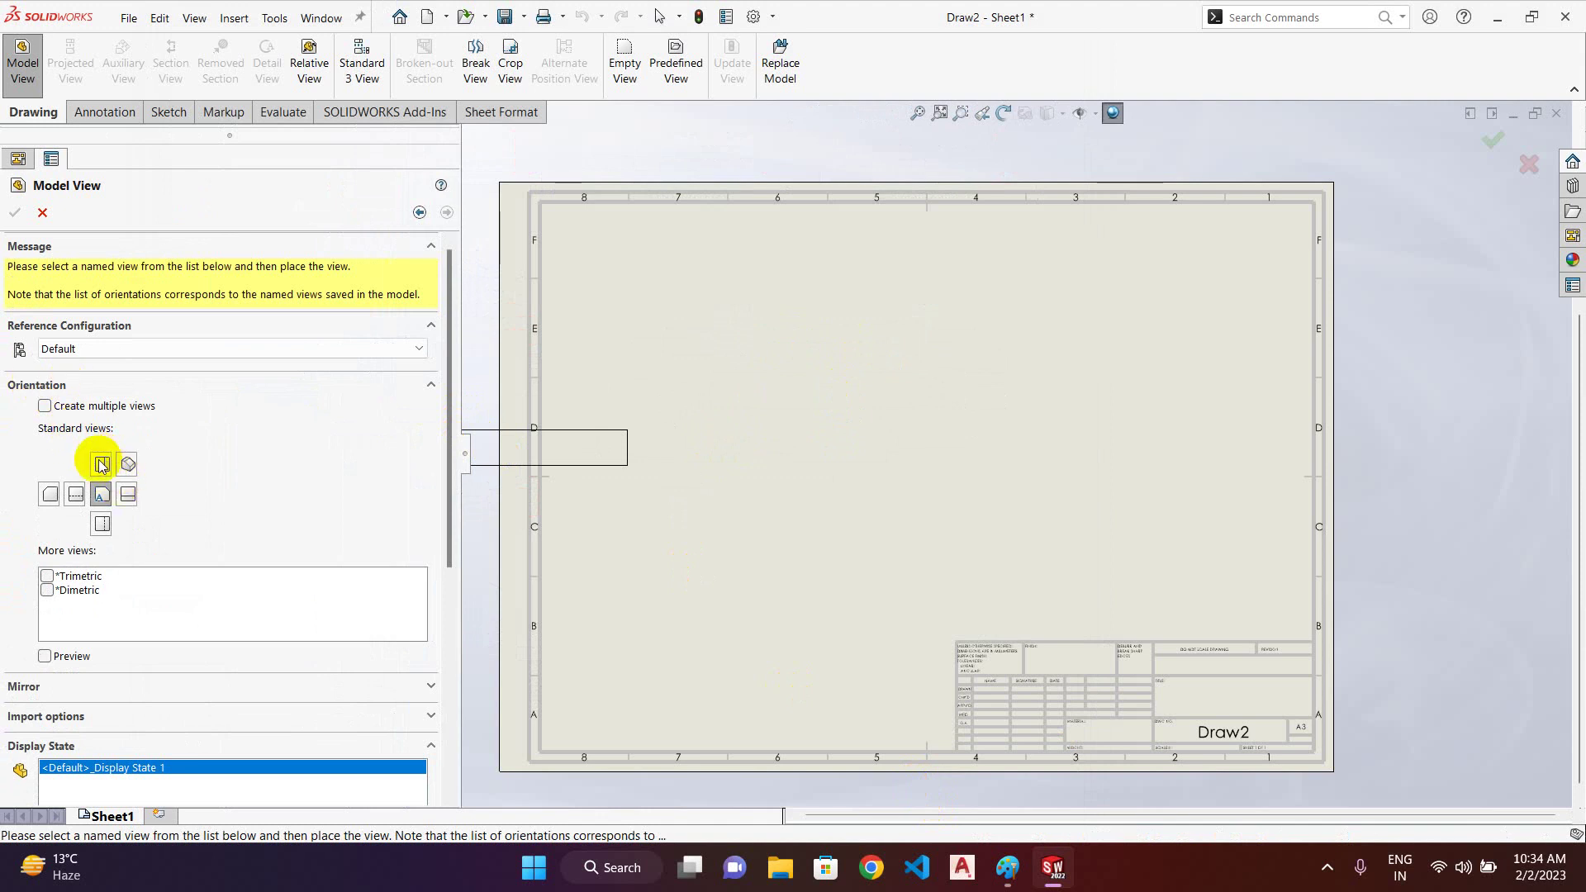
- Place the front view of the model mid-sheet, using the Default configuration
{"action": "left_click", "coordinate": [168, 349]}
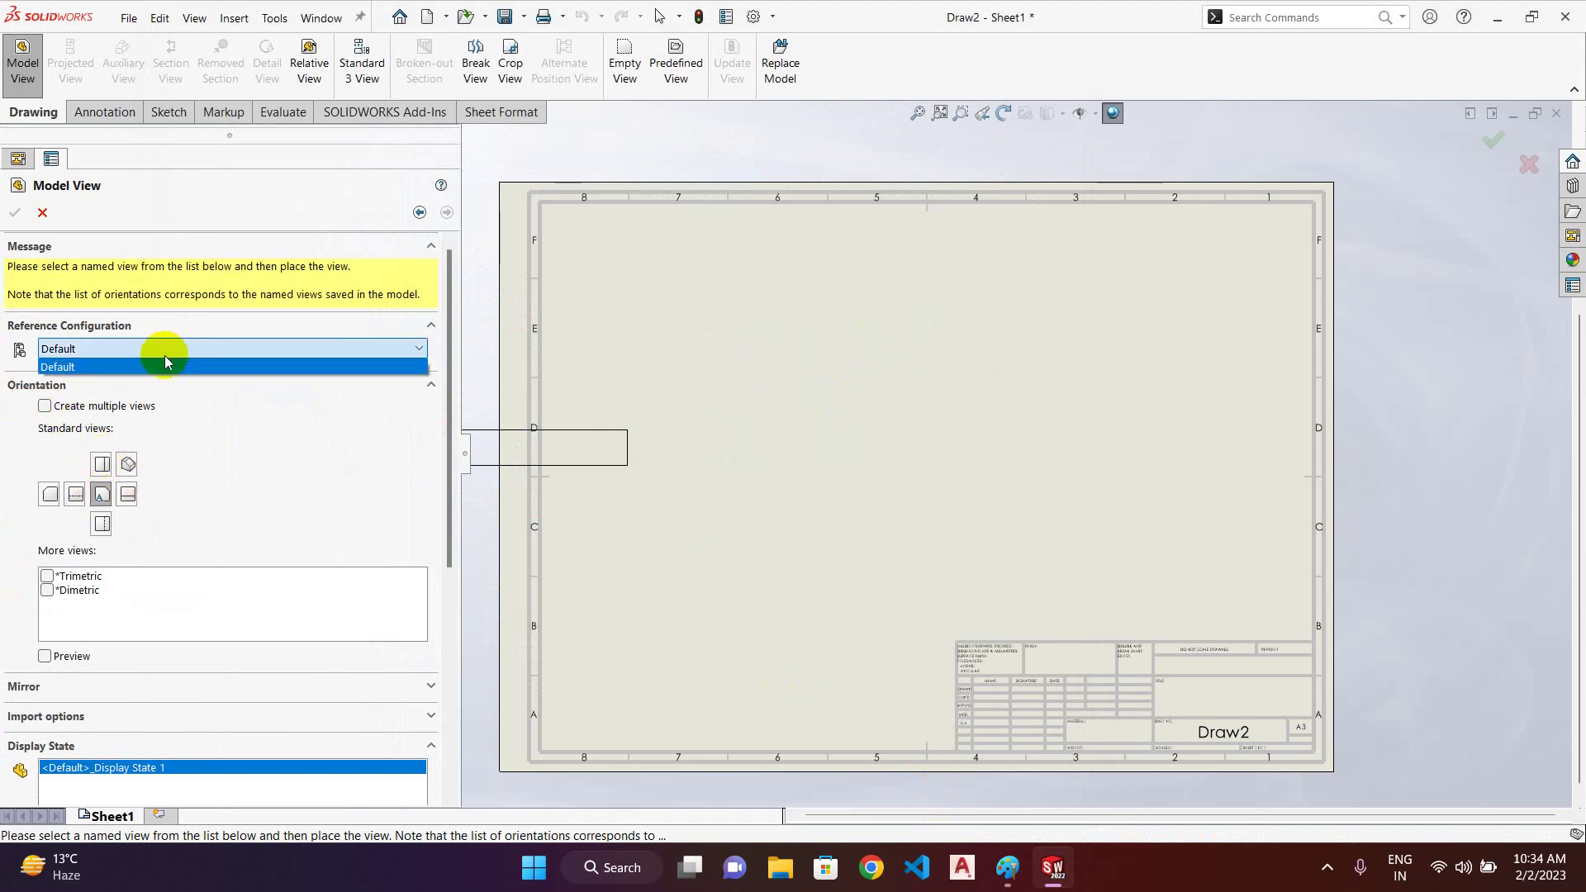
{"action": "left_click", "coordinate": [168, 366]}
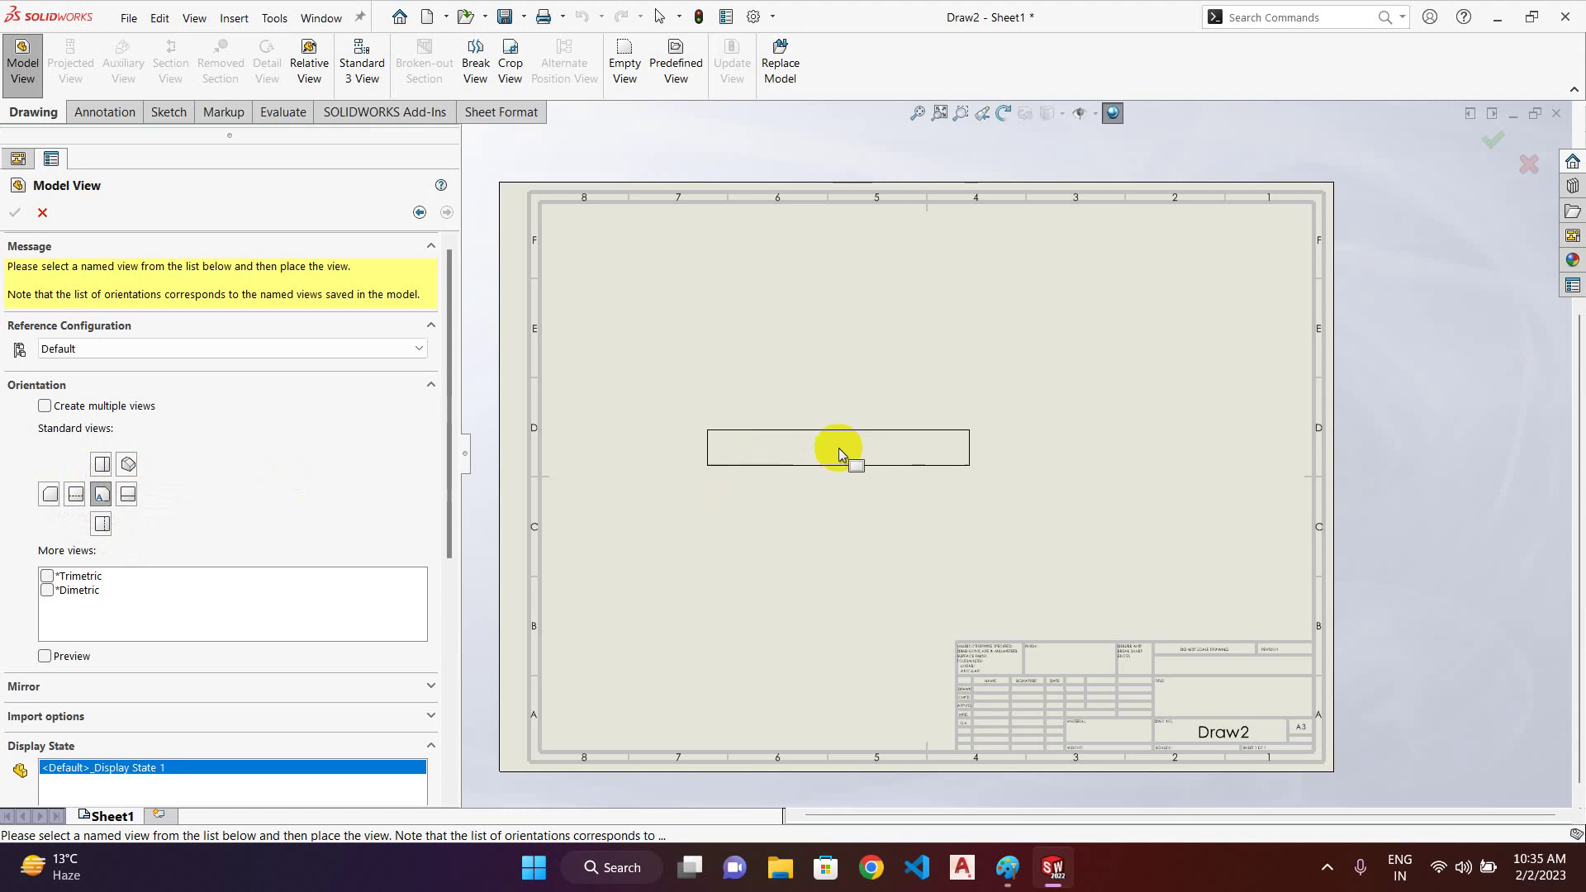
{"action": "left_click", "coordinate": [846, 465]}
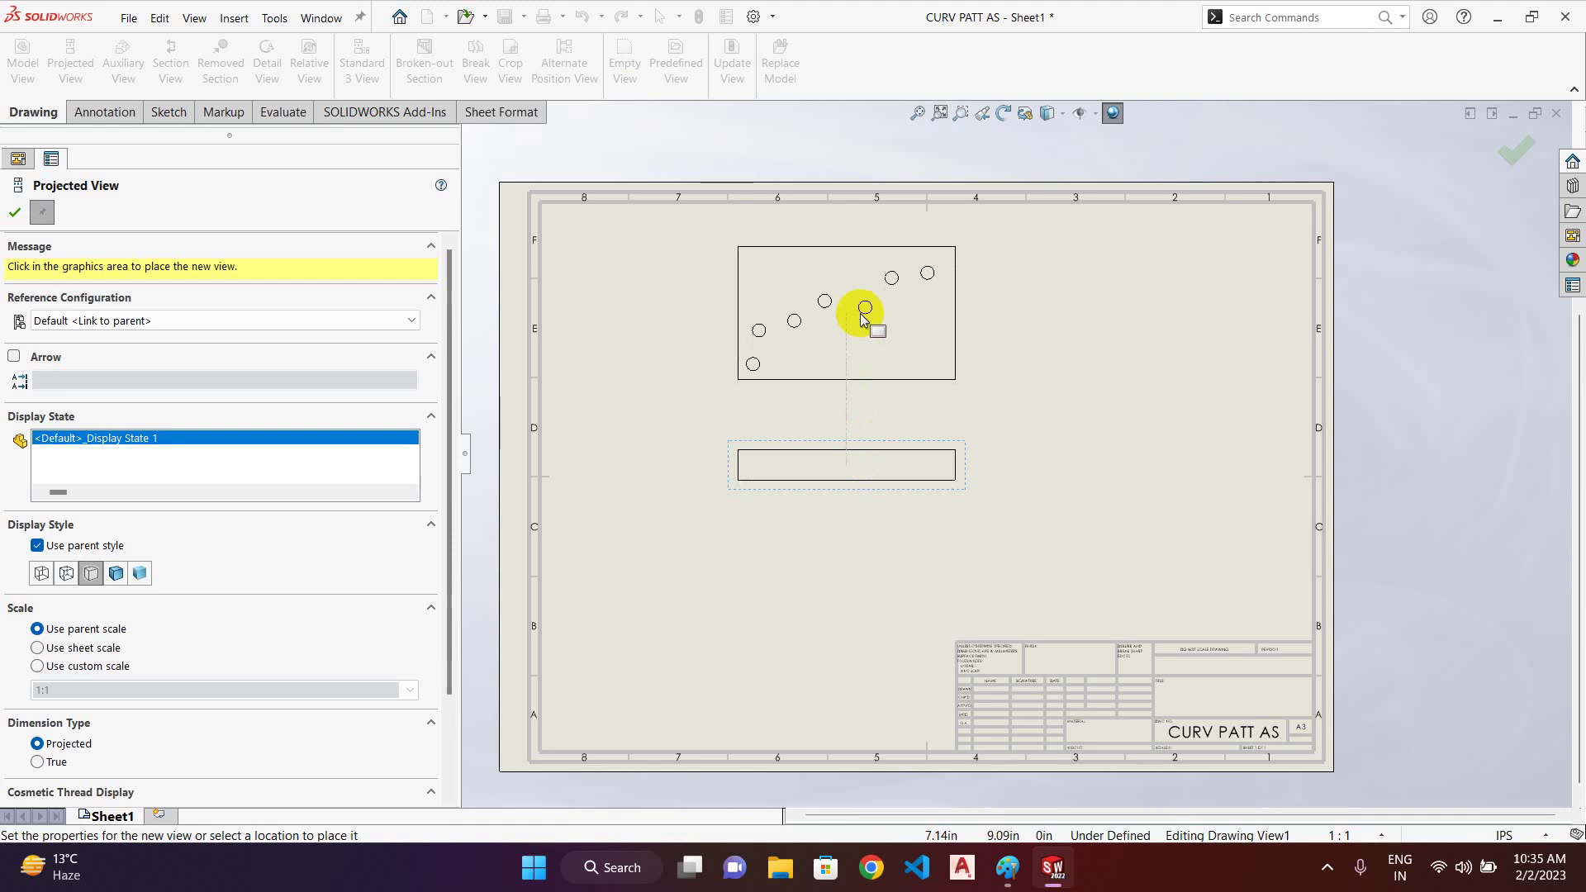
- Place projected views above, below, right and left of the front view, plus an isometric view in the sheet's upper-right corner
{"action": "left_click", "coordinate": [869, 320]}
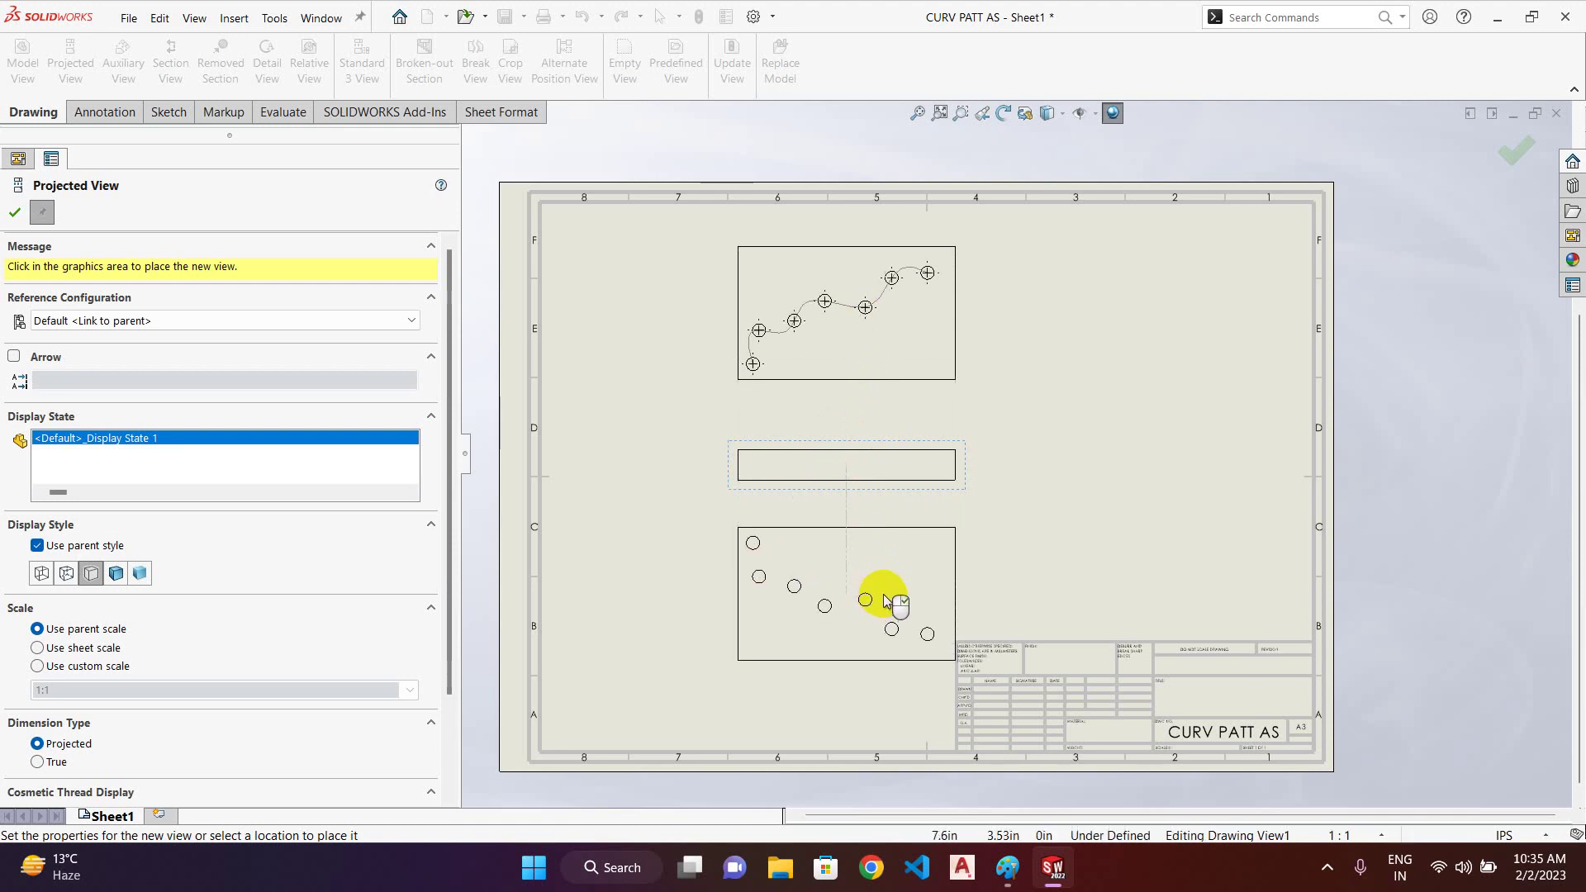
{"action": "left_click", "coordinate": [888, 600]}
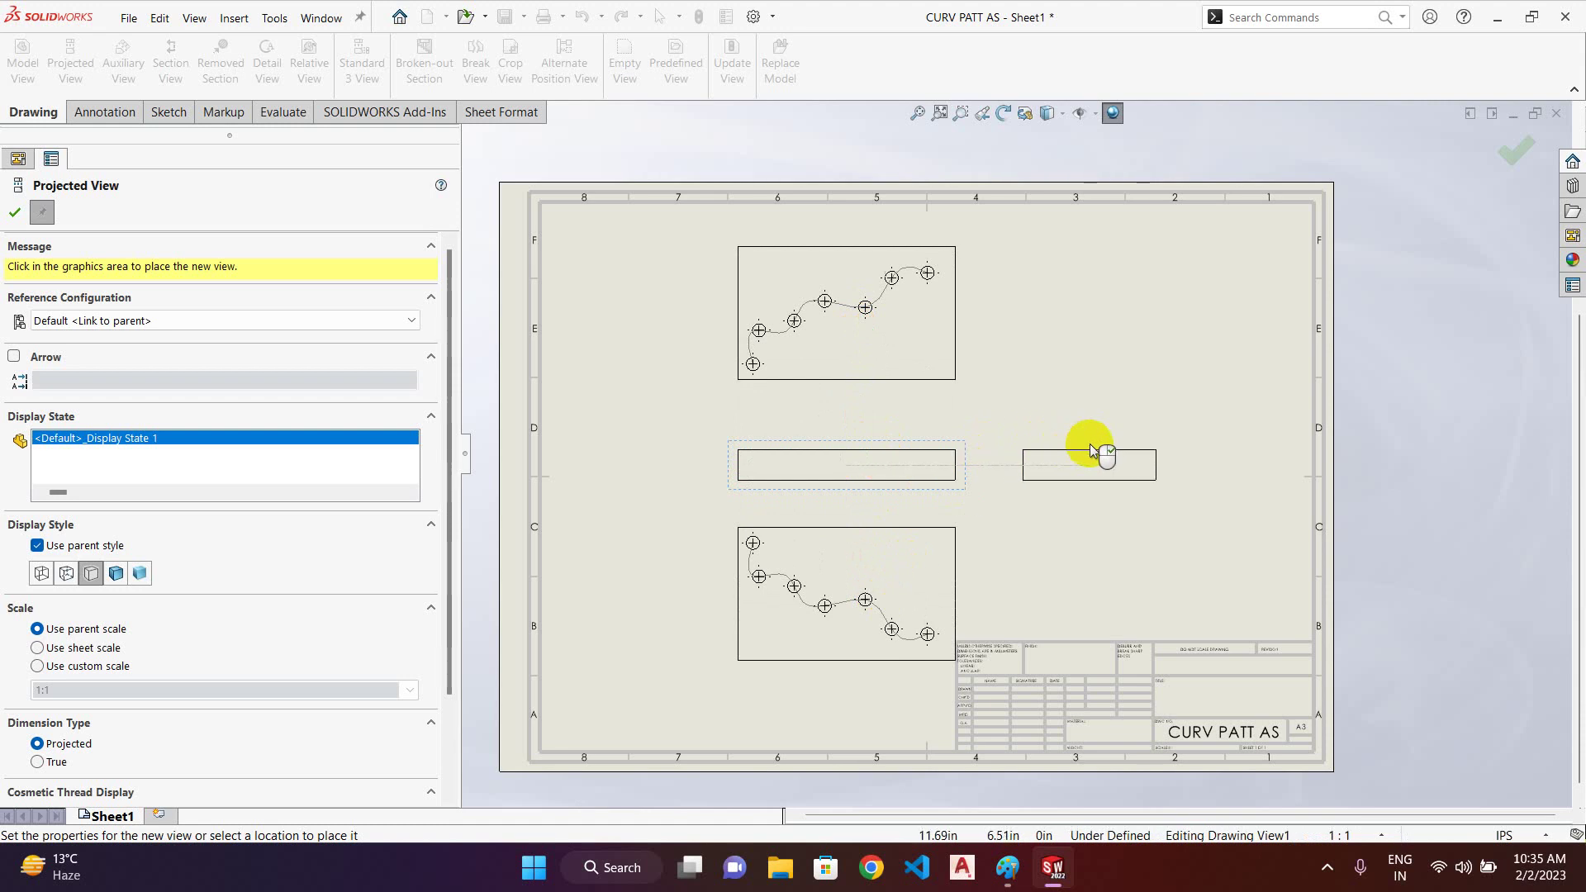
{"action": "left_click", "coordinate": [1090, 451]}
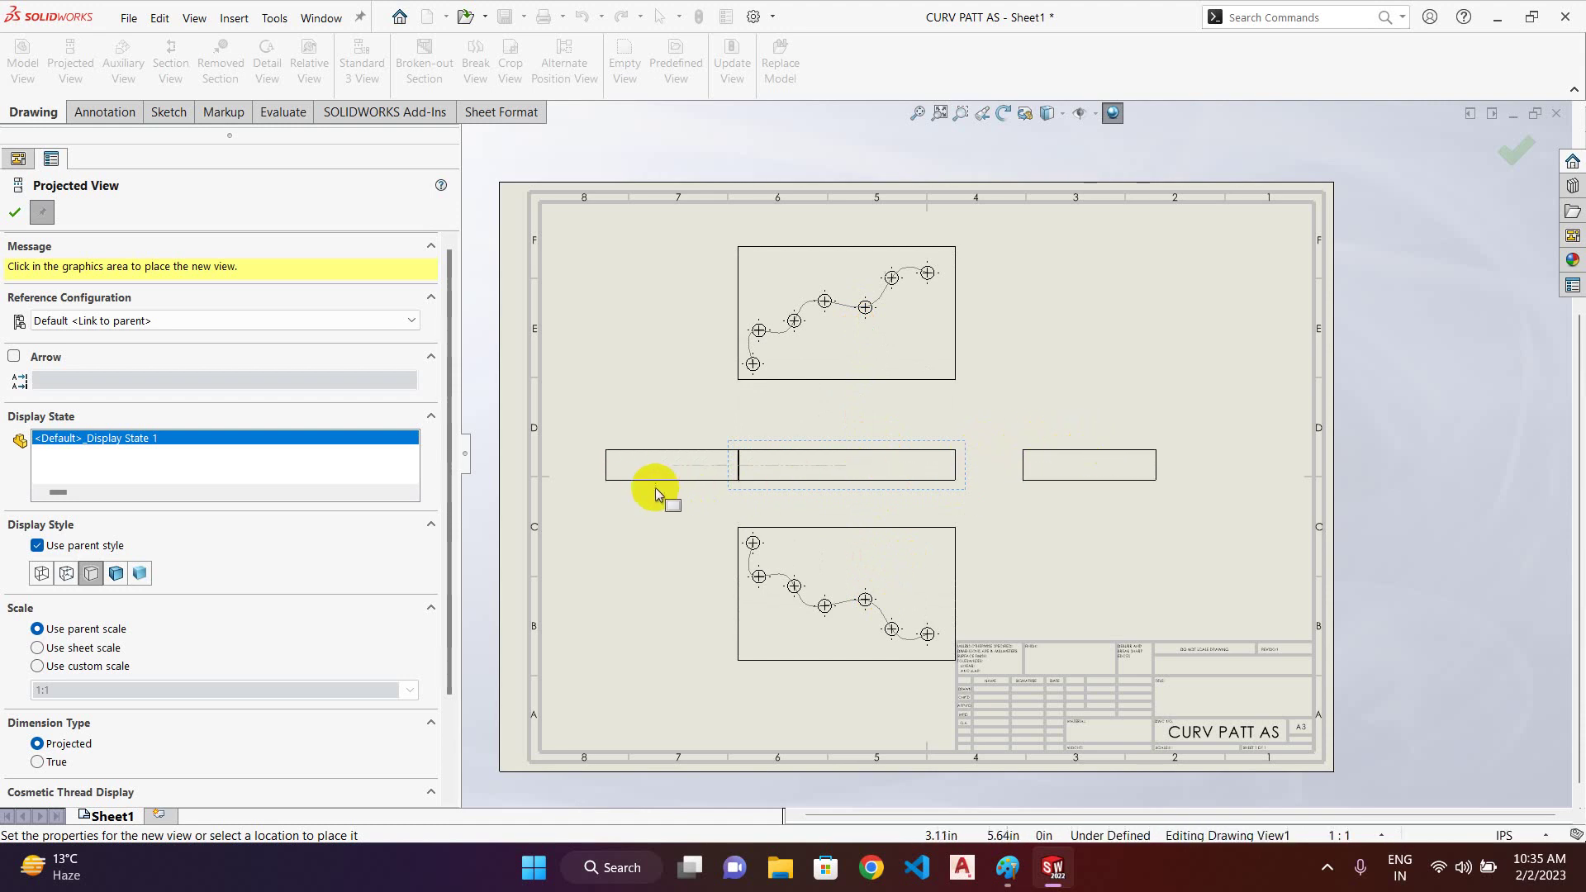
{"action": "left_click", "coordinate": [638, 482]}
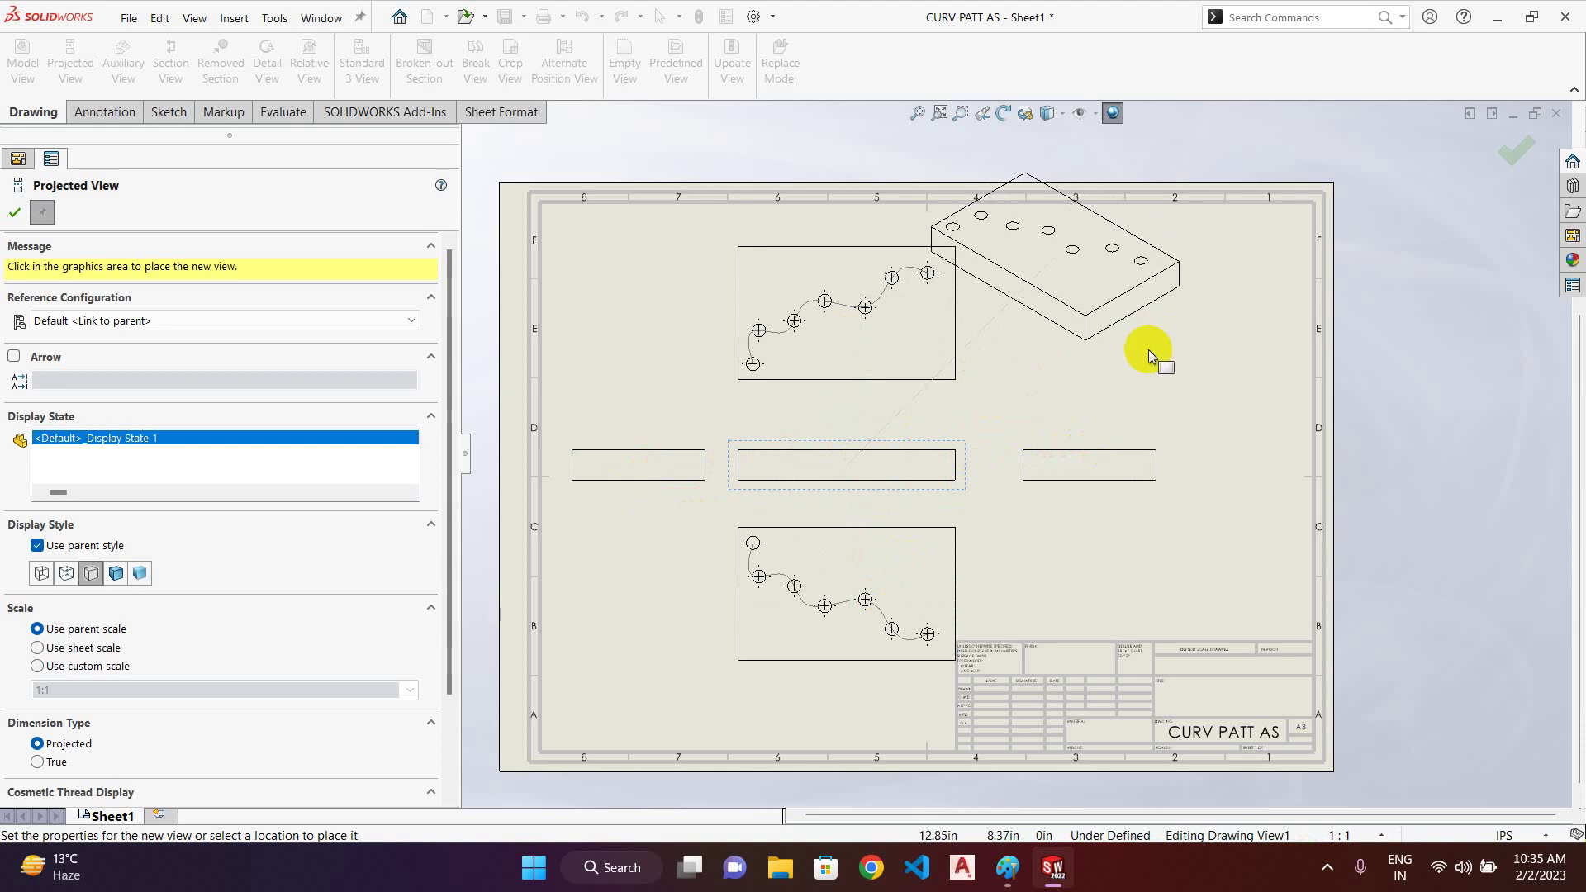
{"action": "left_click", "coordinate": [1196, 326]}
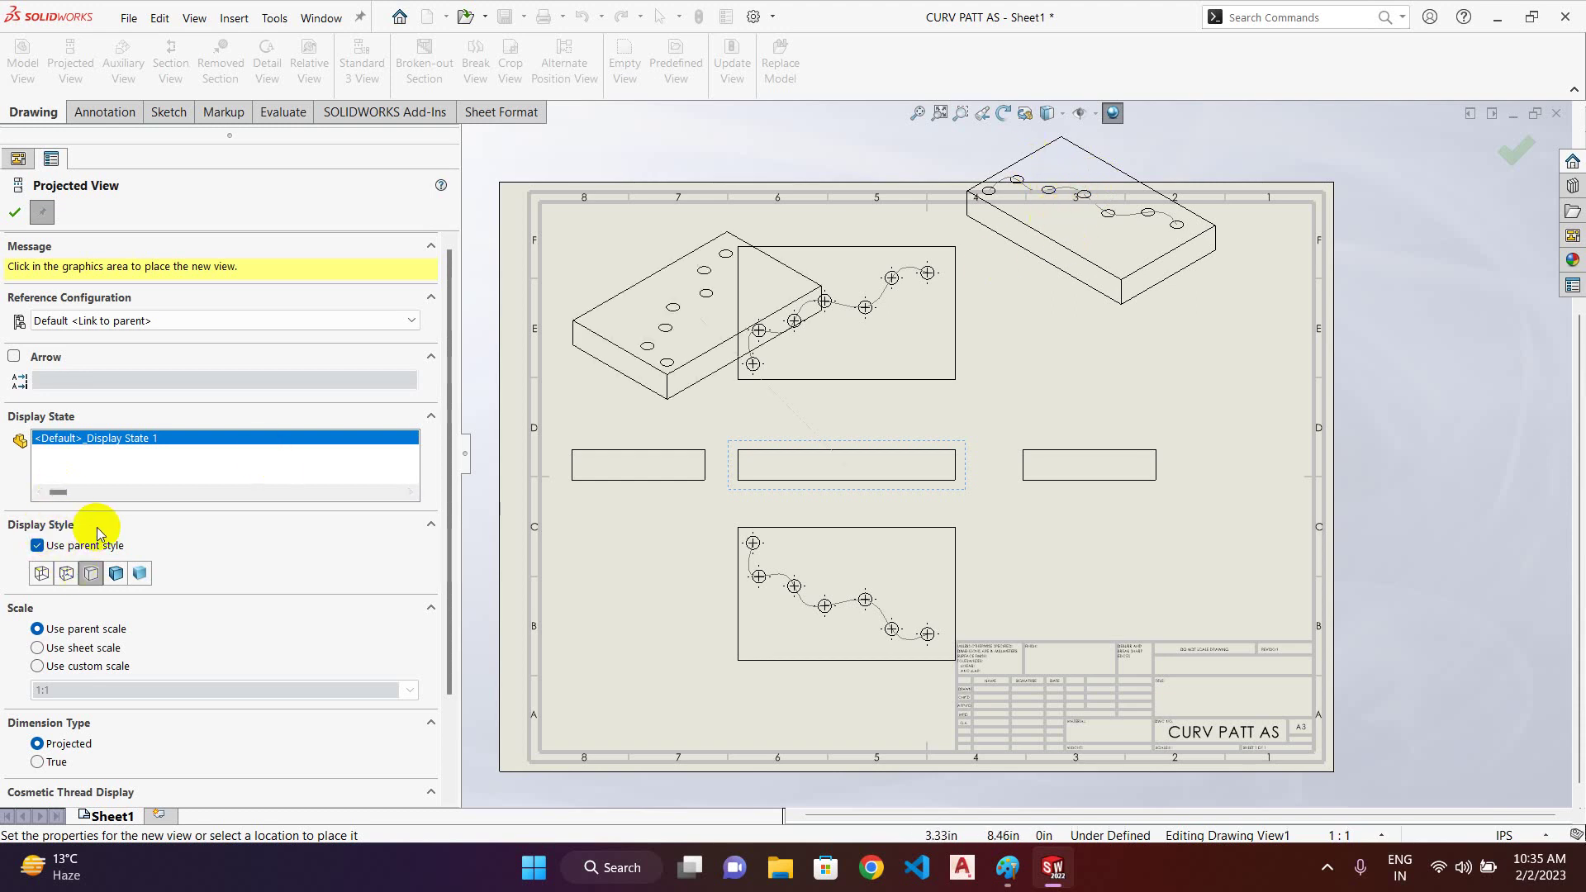
- Release the pending projected view from the parent style and compare the shaded and line display styles, ending on Hidden Lines Removed
{"action": "left_click", "coordinate": [37, 546]}
{"action": "left_click", "coordinate": [115, 573]}
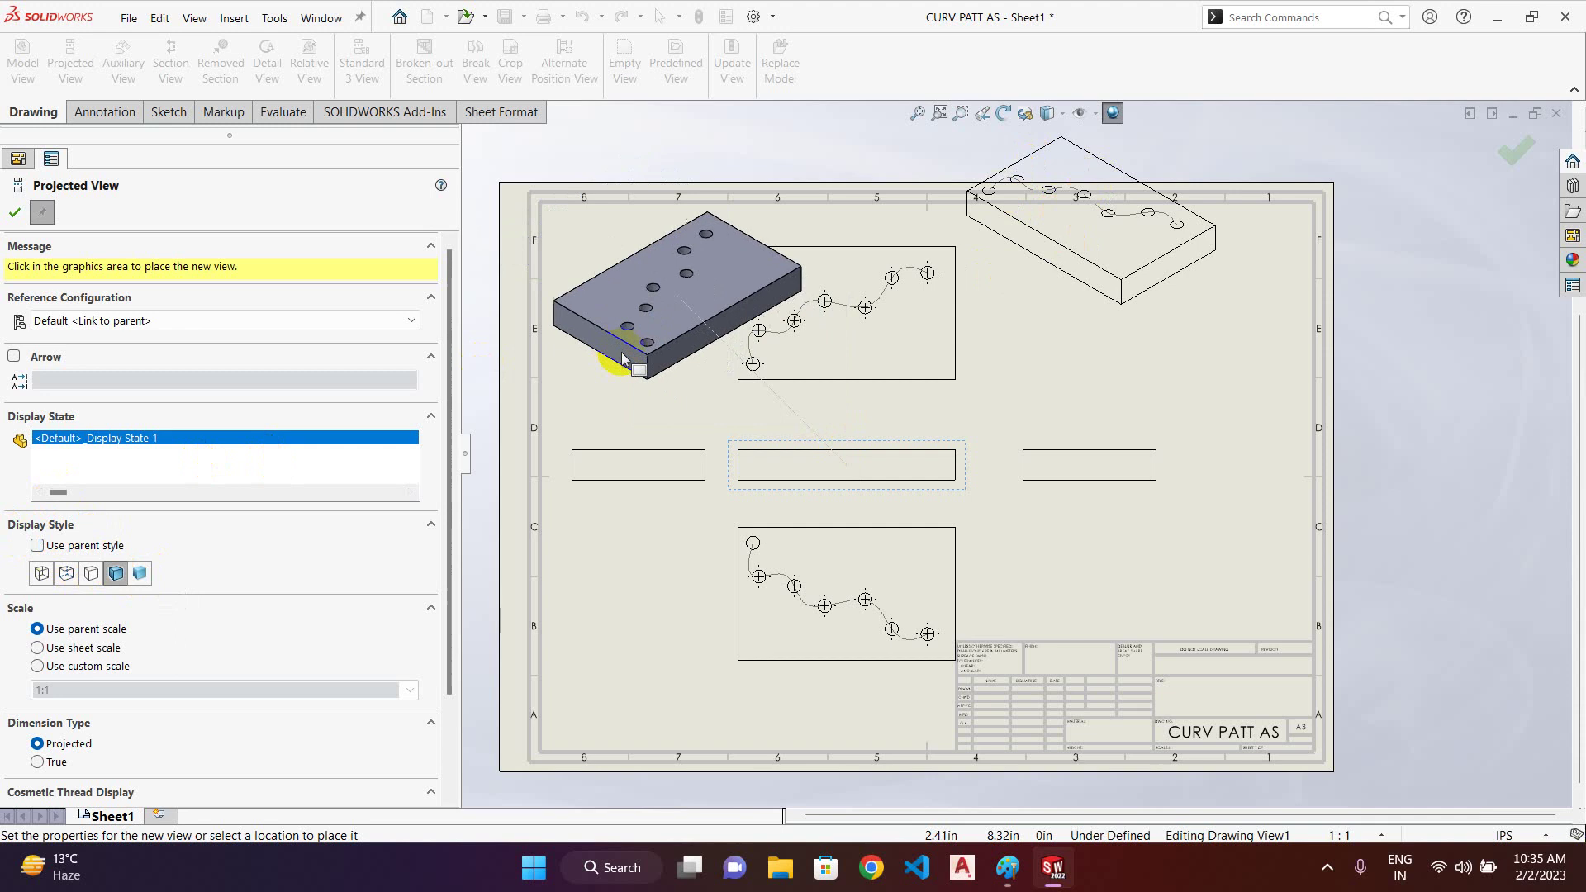
{"action": "left_click", "coordinate": [140, 575]}
{"action": "left_click", "coordinate": [117, 575]}
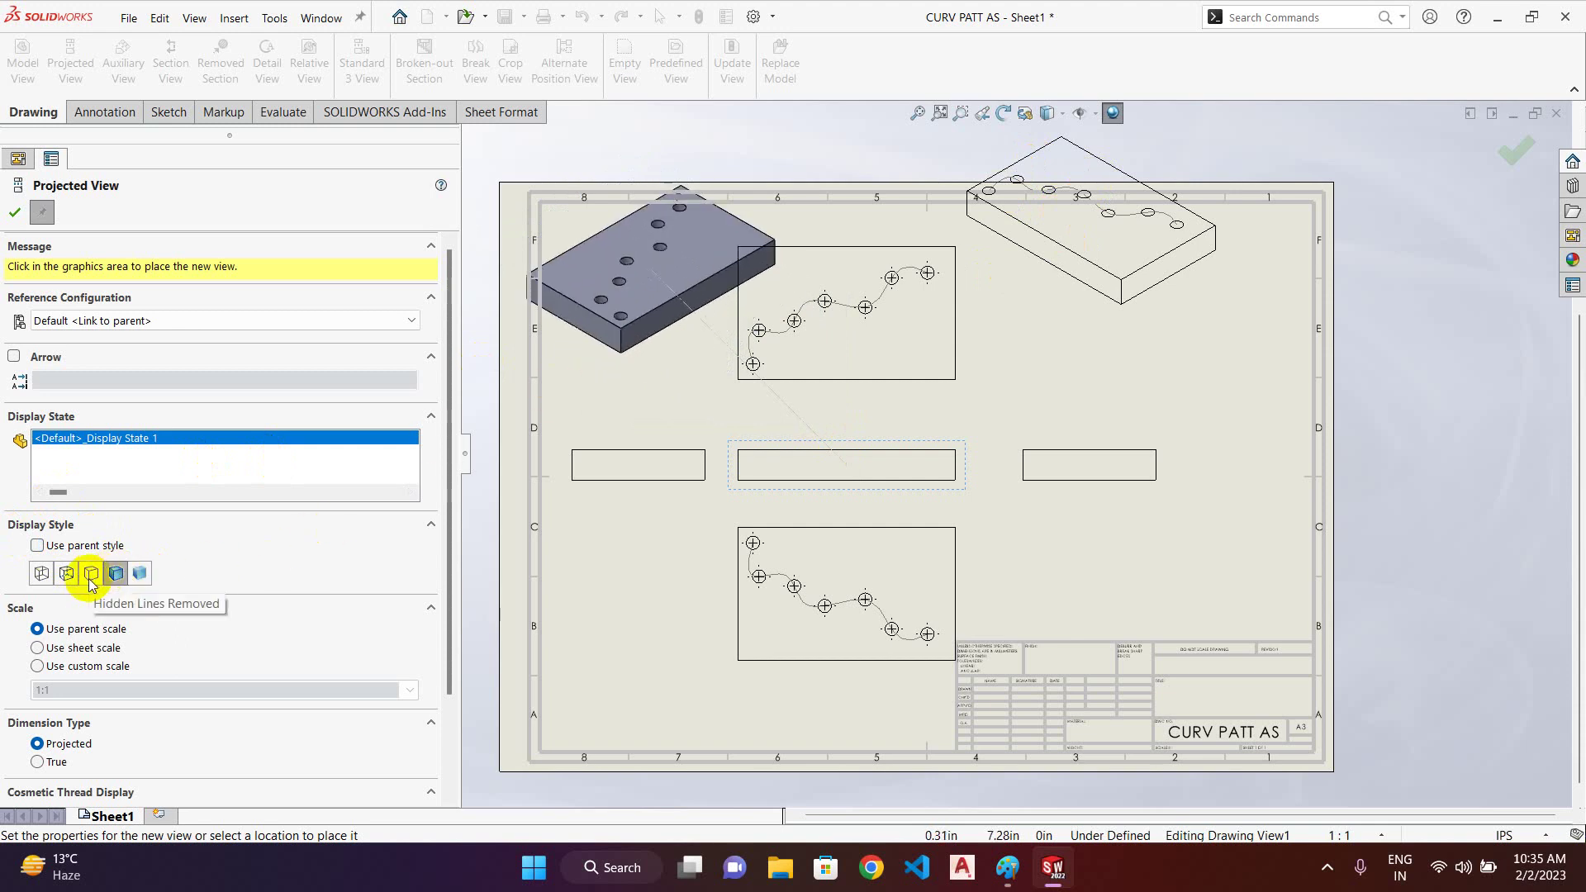
{"action": "left_click", "coordinate": [91, 575]}
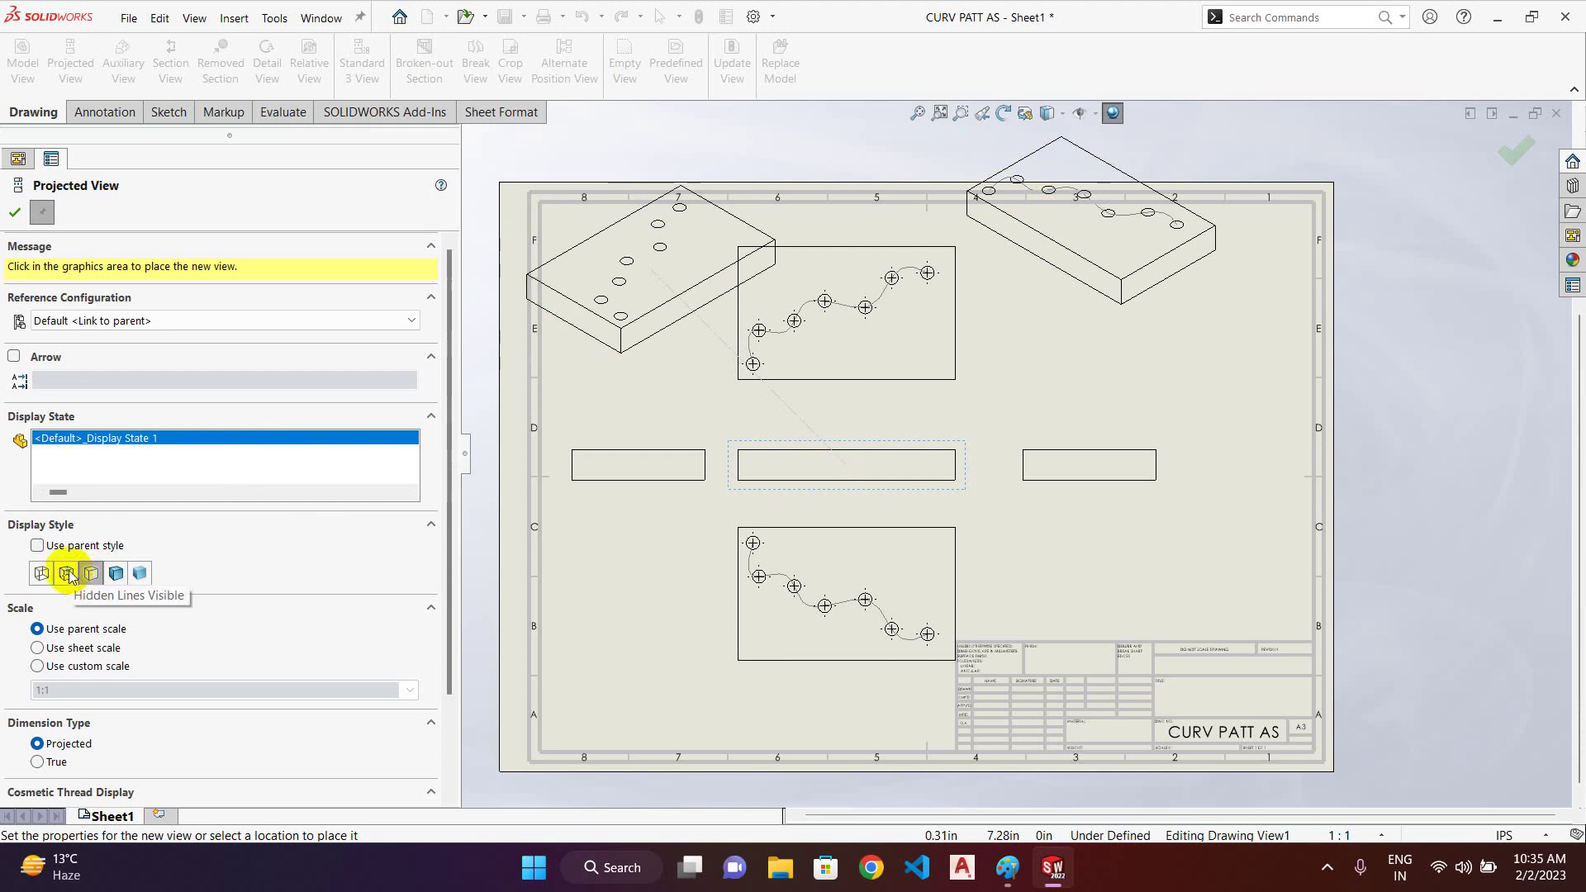
{"action": "left_click", "coordinate": [67, 574]}
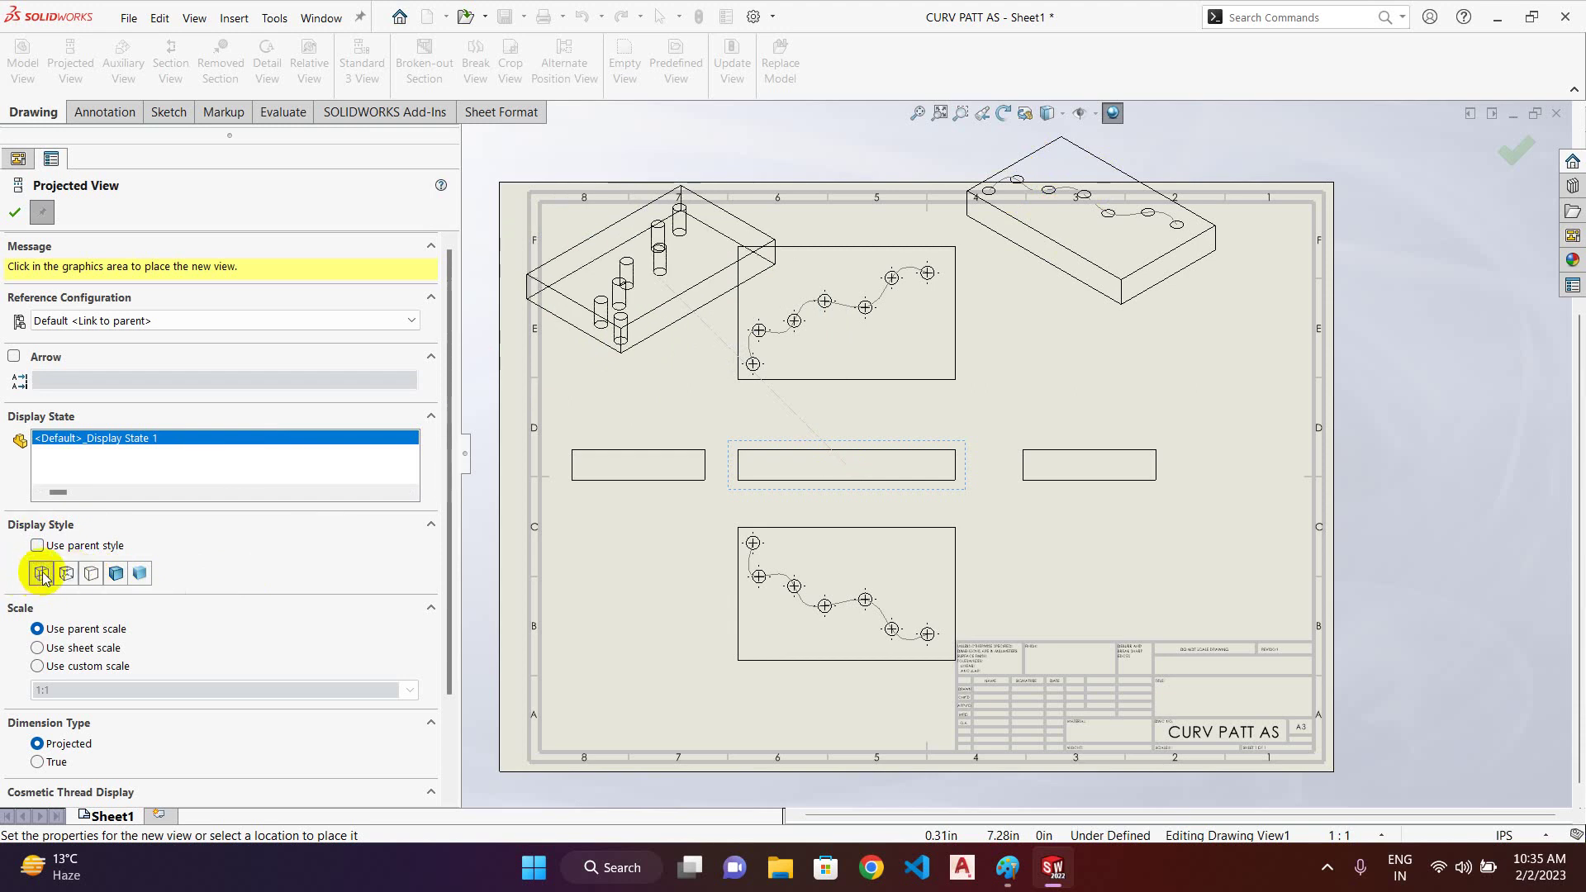
{"action": "left_click", "coordinate": [91, 575]}
{"action": "left_click", "coordinate": [115, 574]}
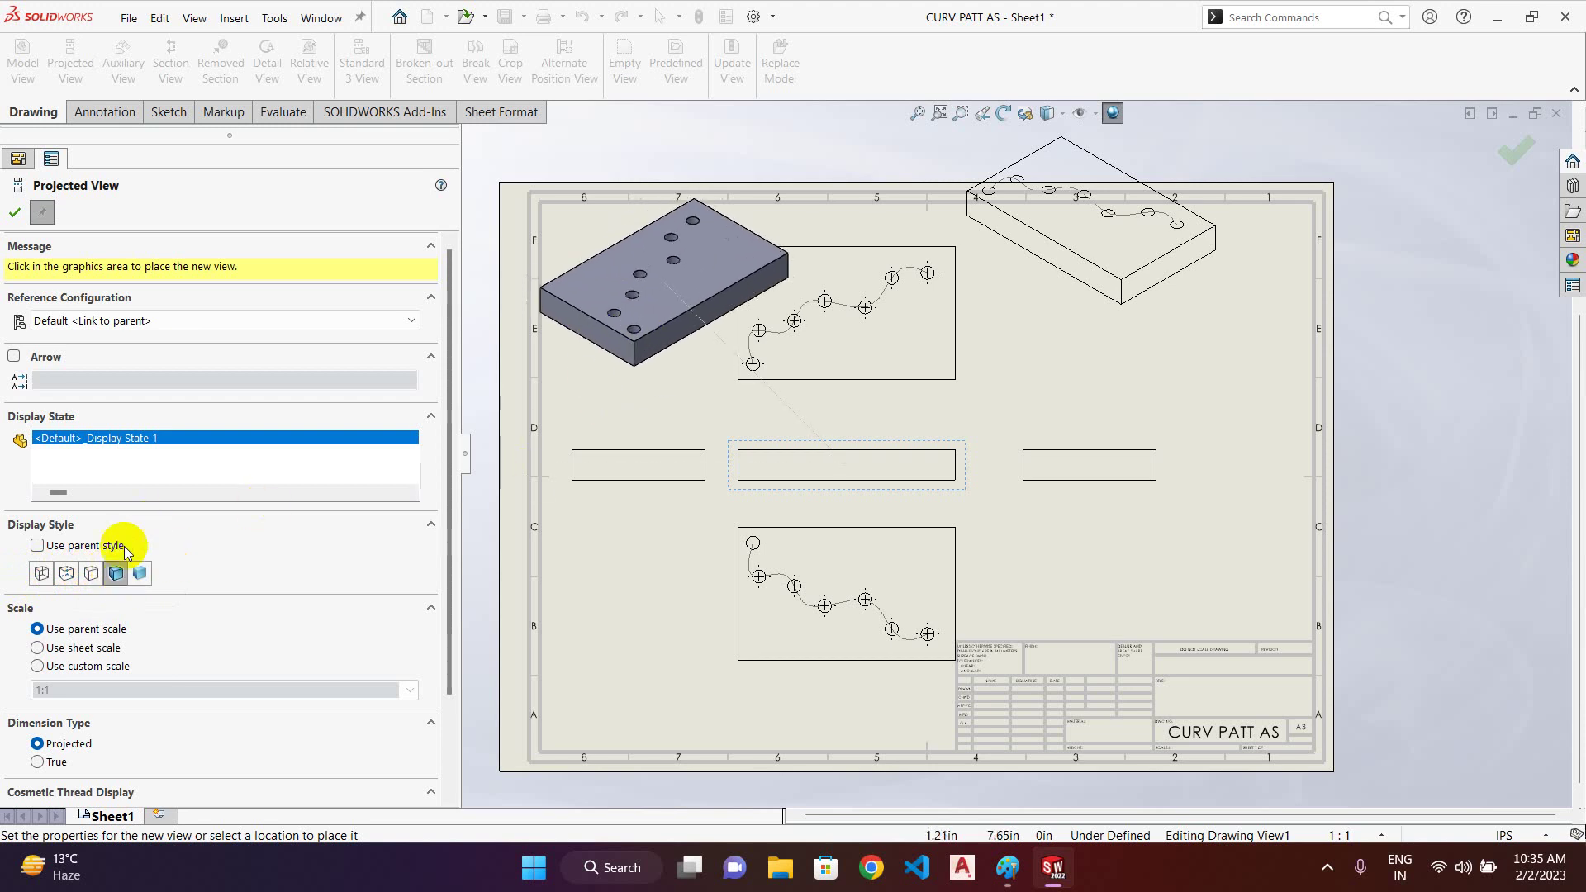
{"action": "left_click", "coordinate": [89, 572]}
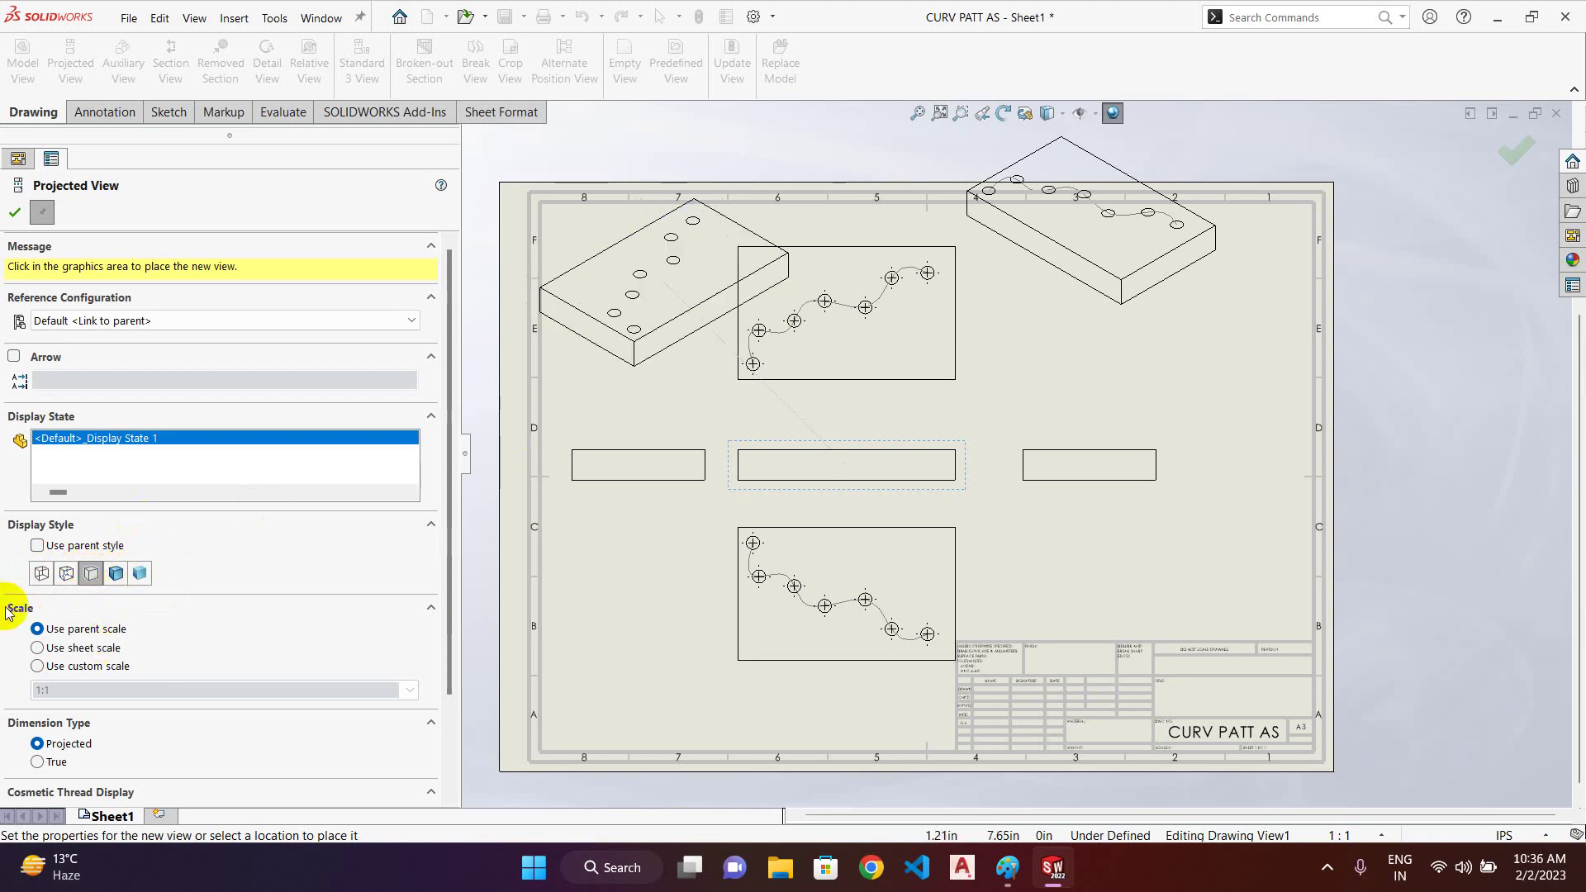
- Try the sheet scale and a custom scale of 1:5 on the pending projected view, and end the command without placing it
{"action": "scroll", "coordinate": [85, 659], "scroll_direction": "down", "scroll_amount": 3}
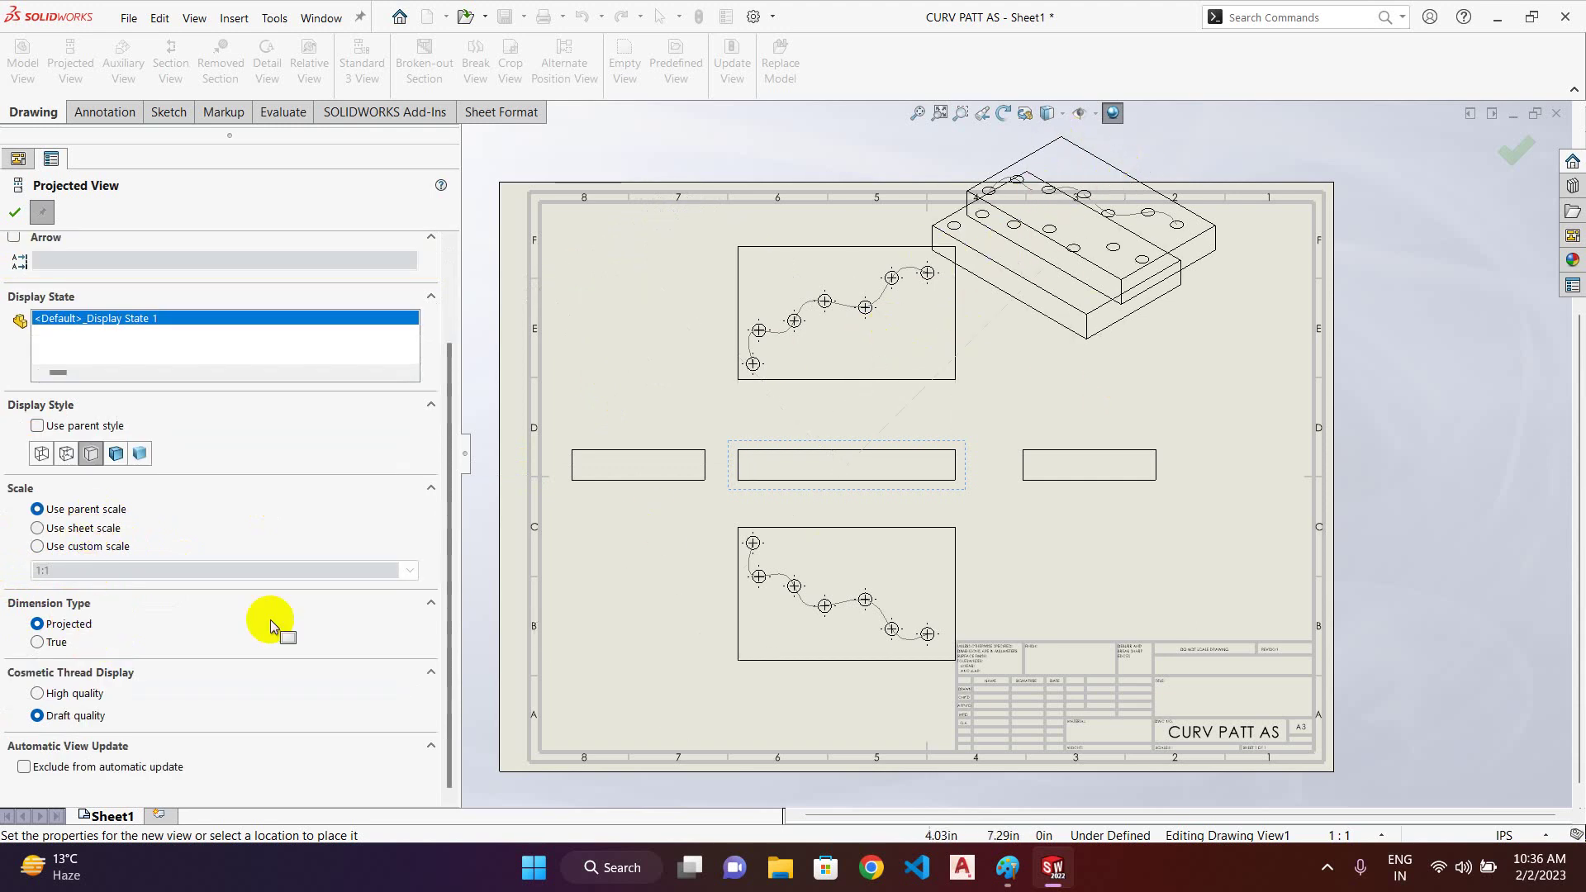
{"action": "left_click", "coordinate": [38, 547]}
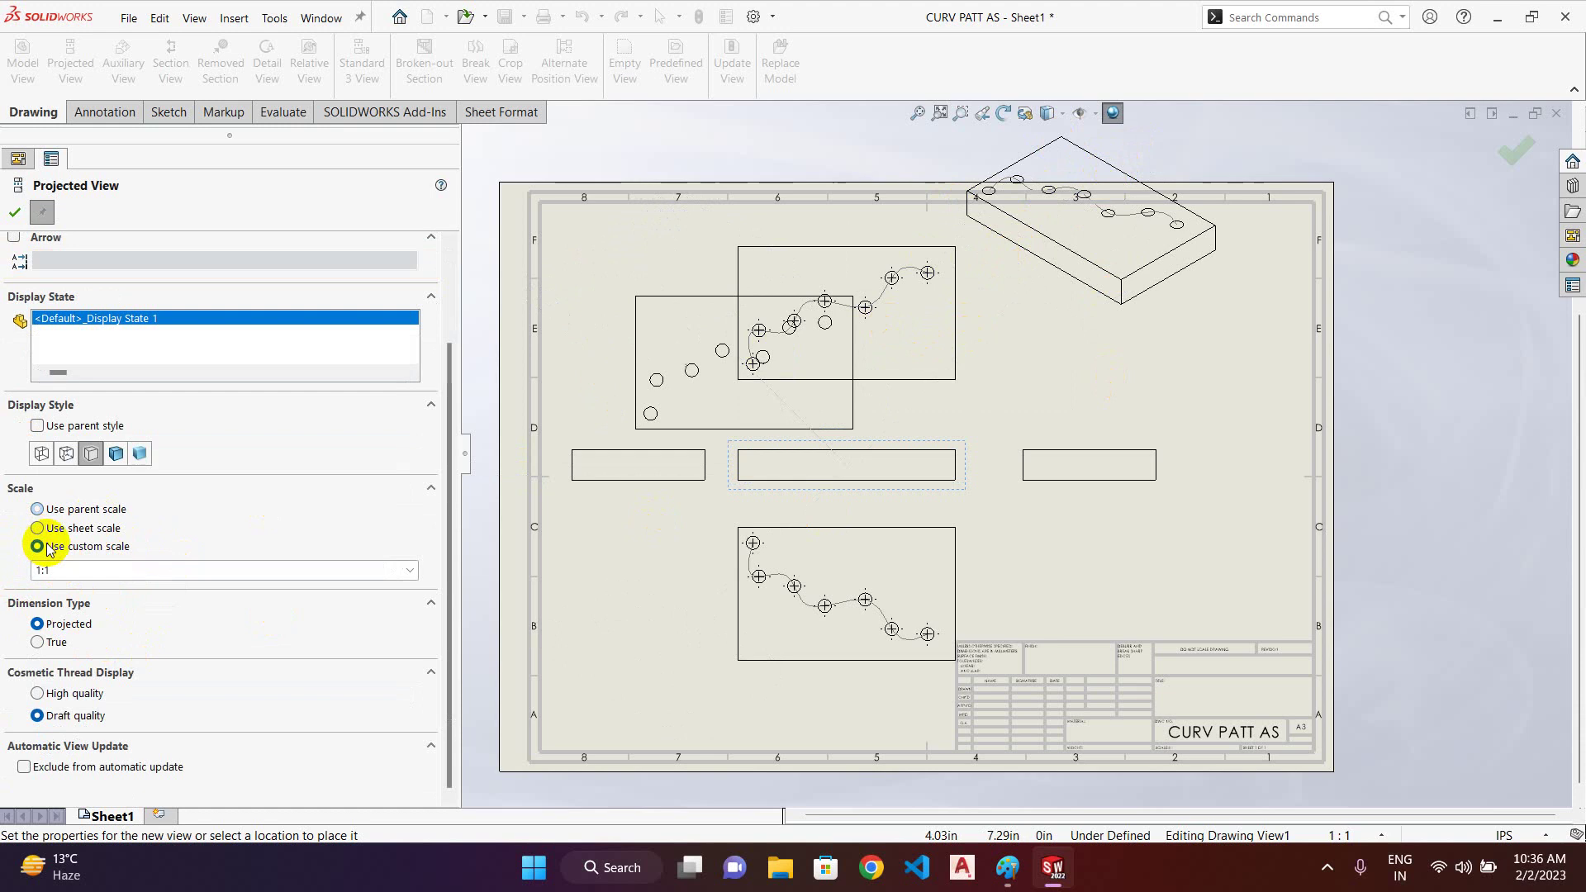
{"action": "left_click", "coordinate": [38, 528]}
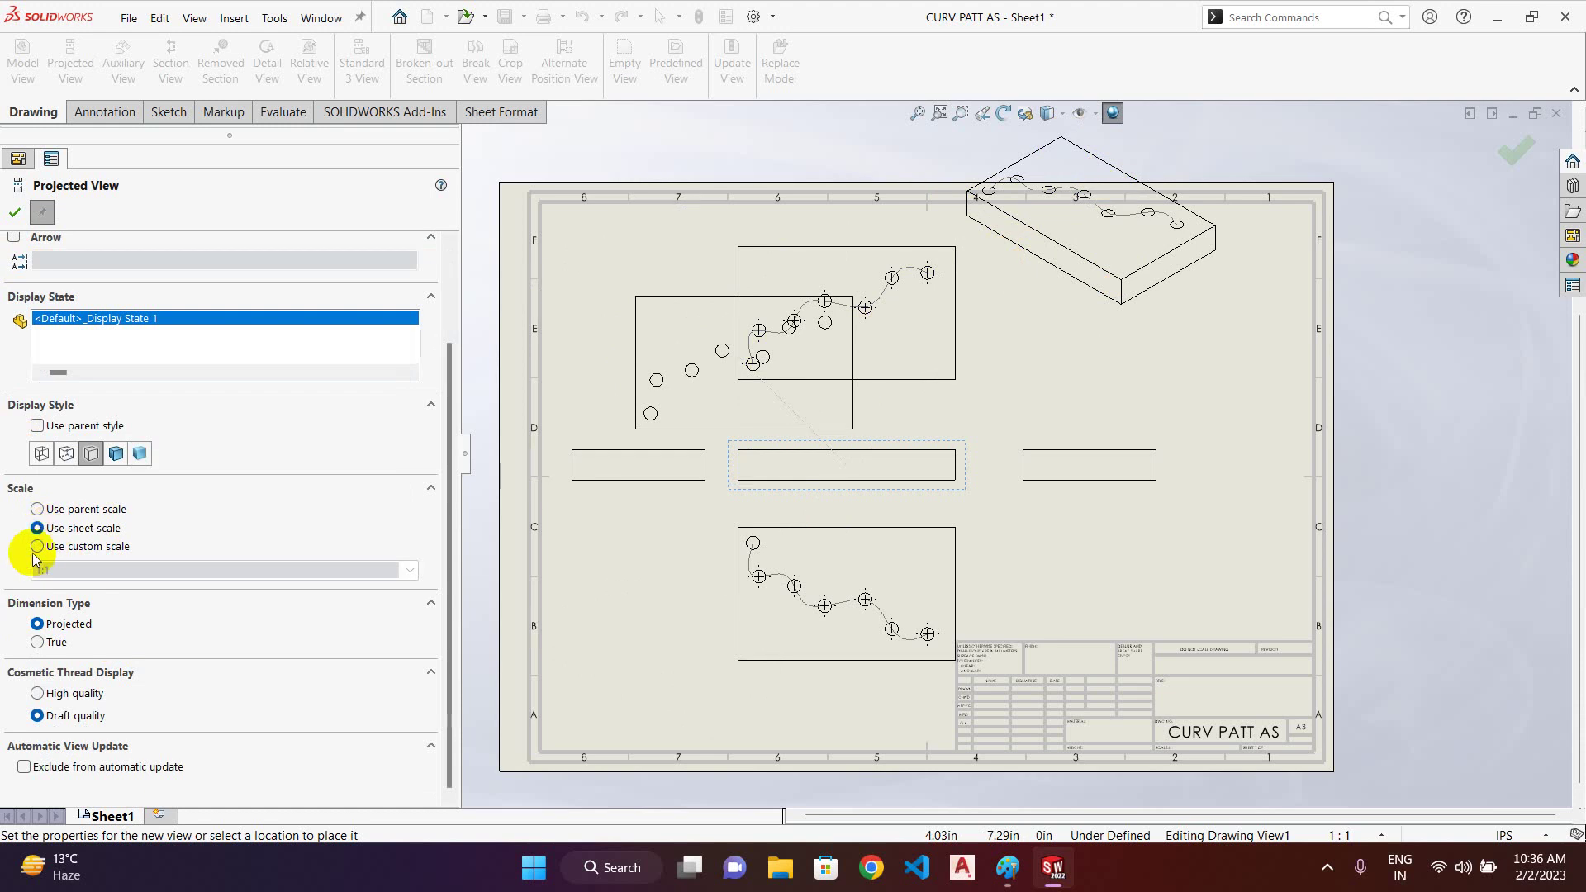
{"action": "left_click", "coordinate": [37, 547]}
{"action": "left_click", "coordinate": [410, 571]}
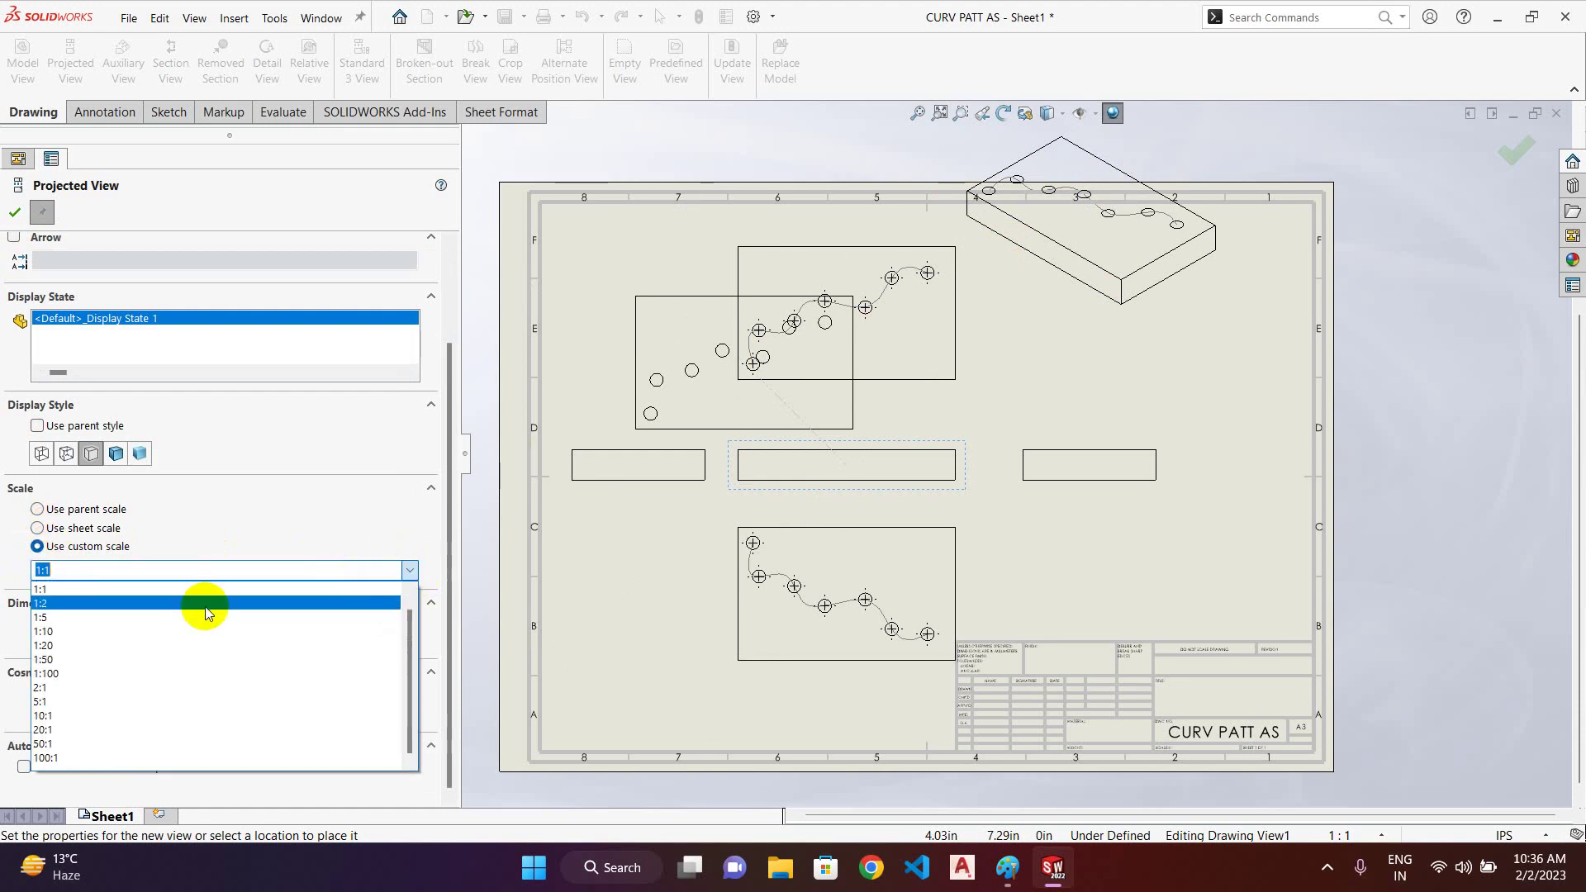
{"action": "left_click", "coordinate": [97, 621]}
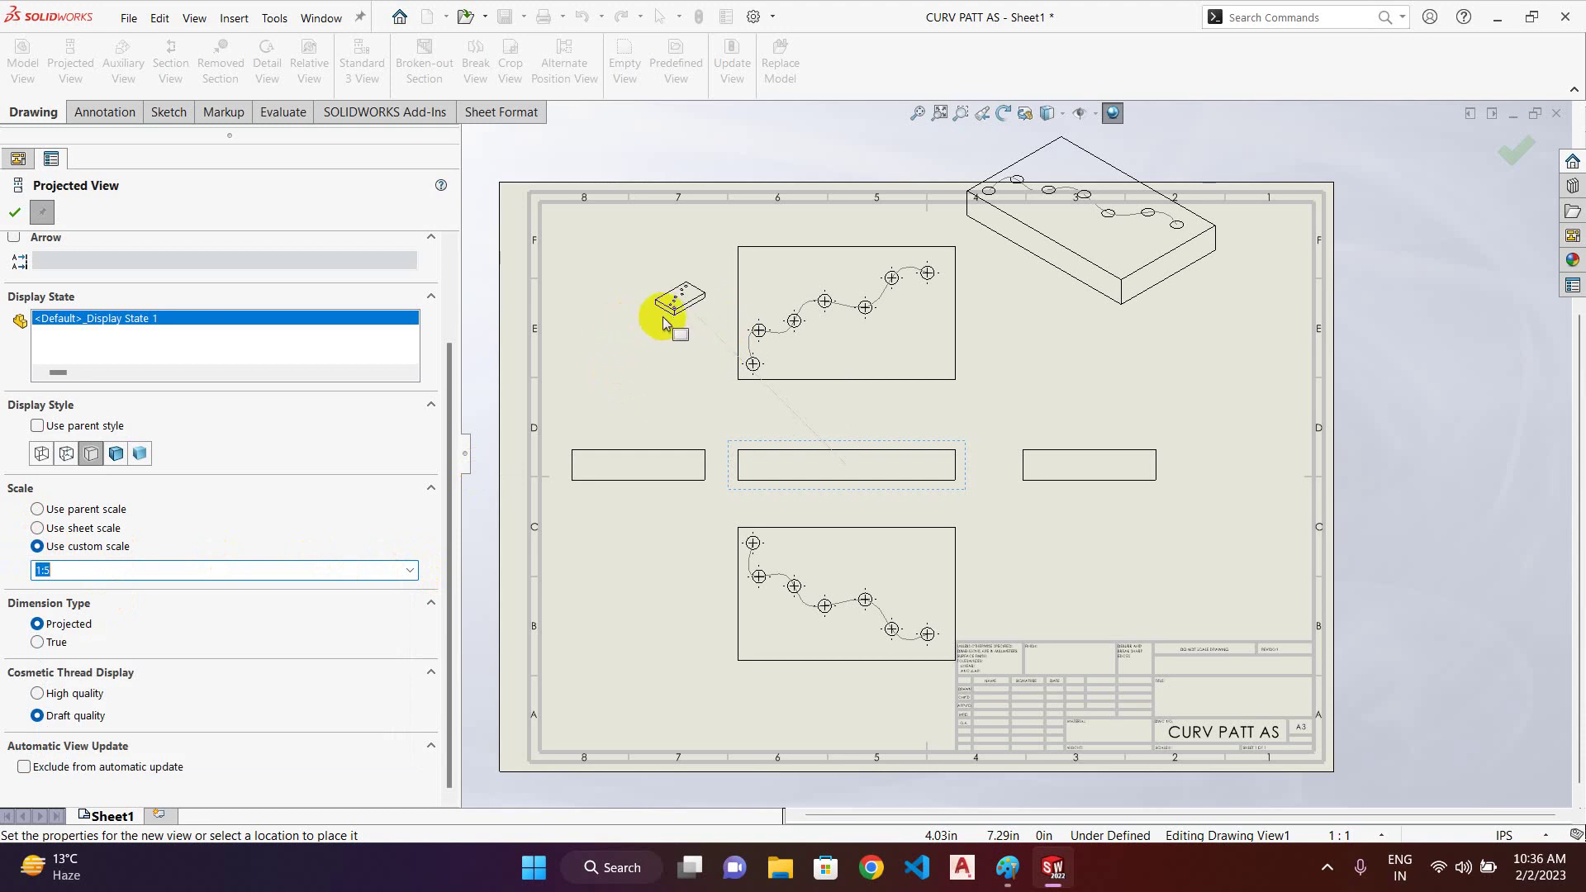
{"action": "left_click", "coordinate": [1516, 152]}
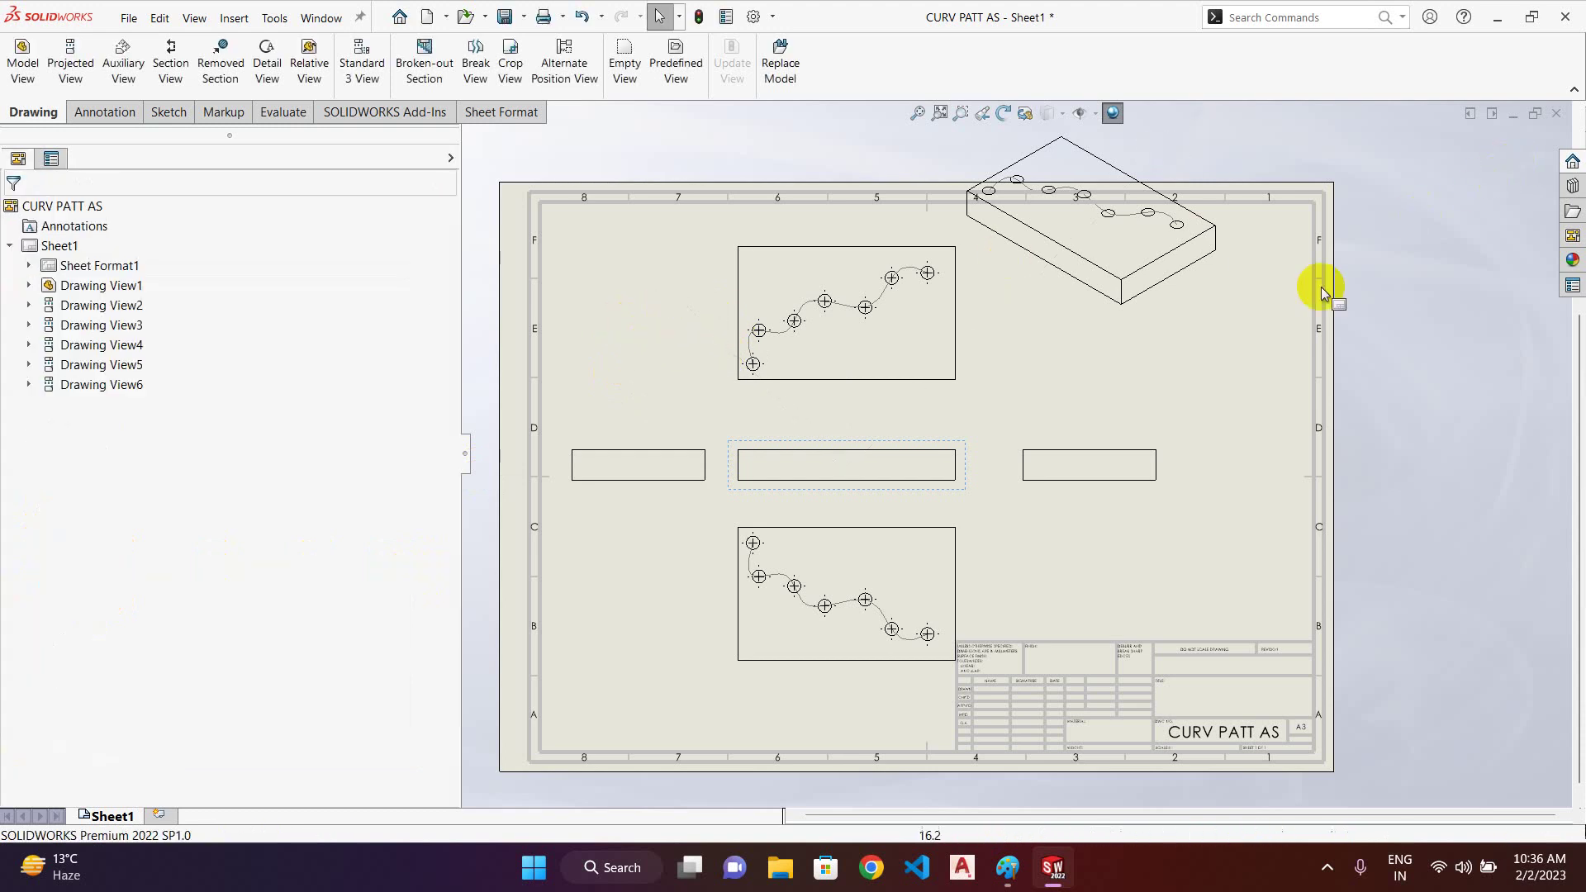
- Set the isometric view to a custom scale of 1:2 and move it down inside the sheet border
{"action": "left_click", "coordinate": [1063, 275]}
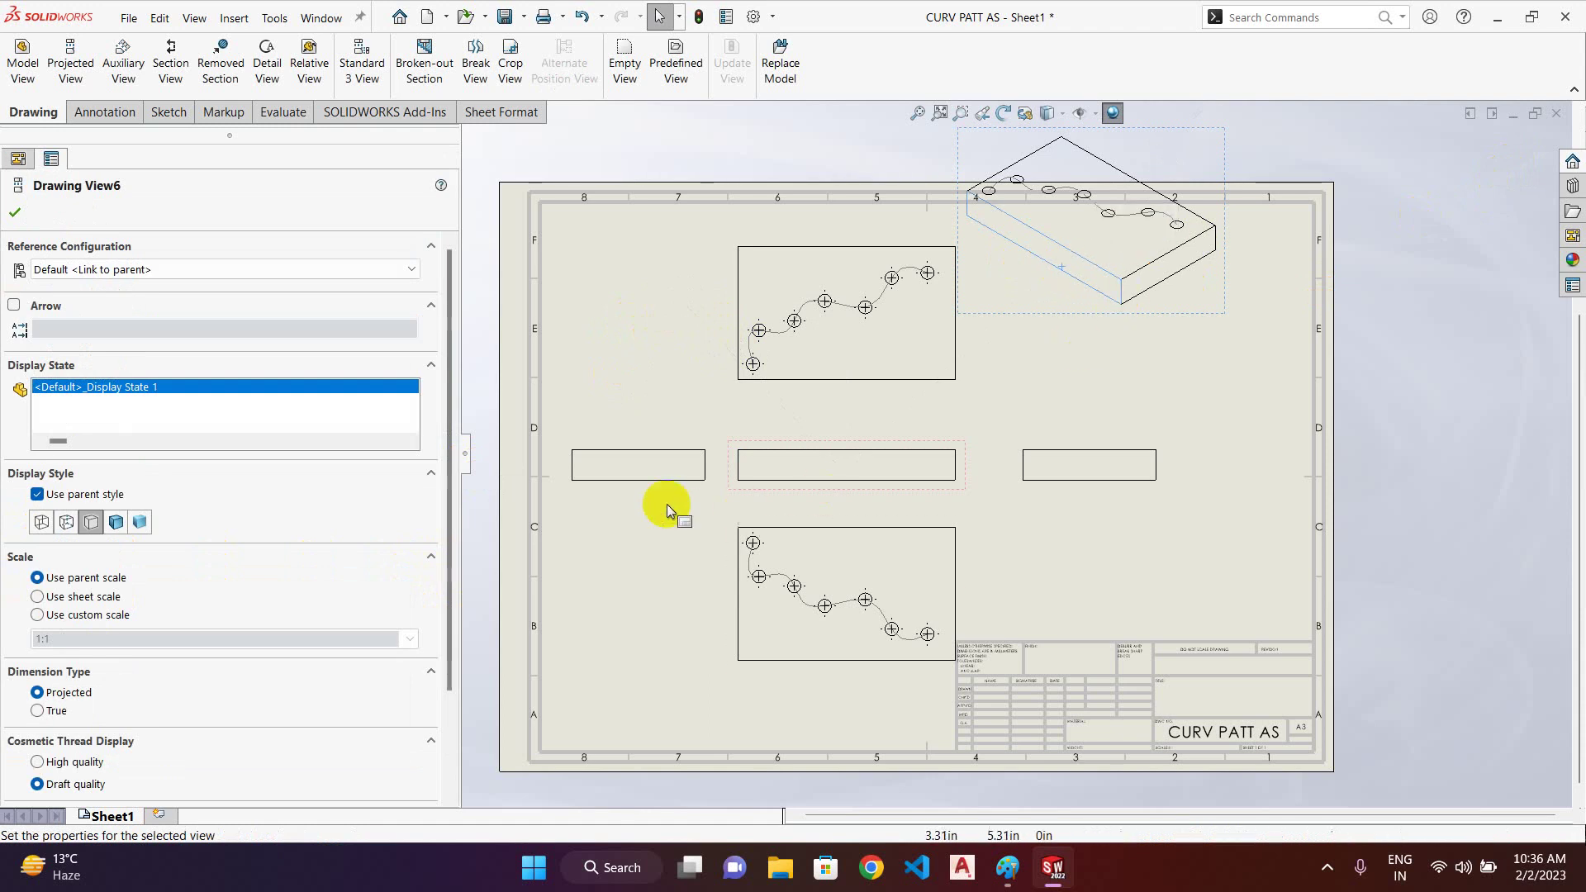
{"action": "left_click", "coordinate": [38, 615]}
{"action": "left_click", "coordinate": [124, 638]}
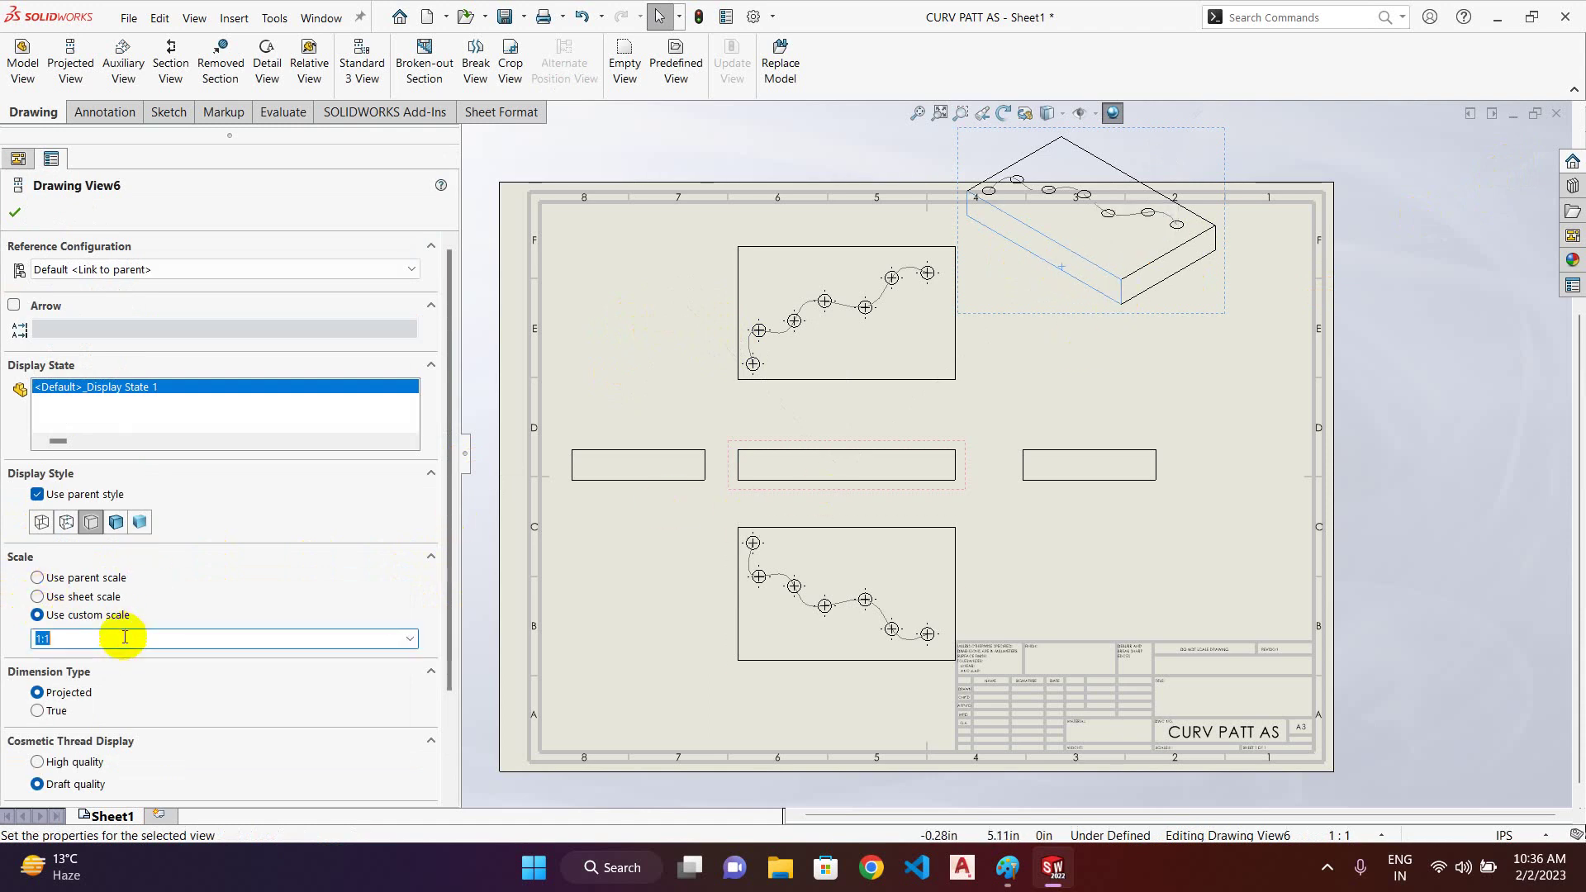
{"action": "left_click", "coordinate": [410, 638]}
{"action": "left_click", "coordinate": [147, 674]}
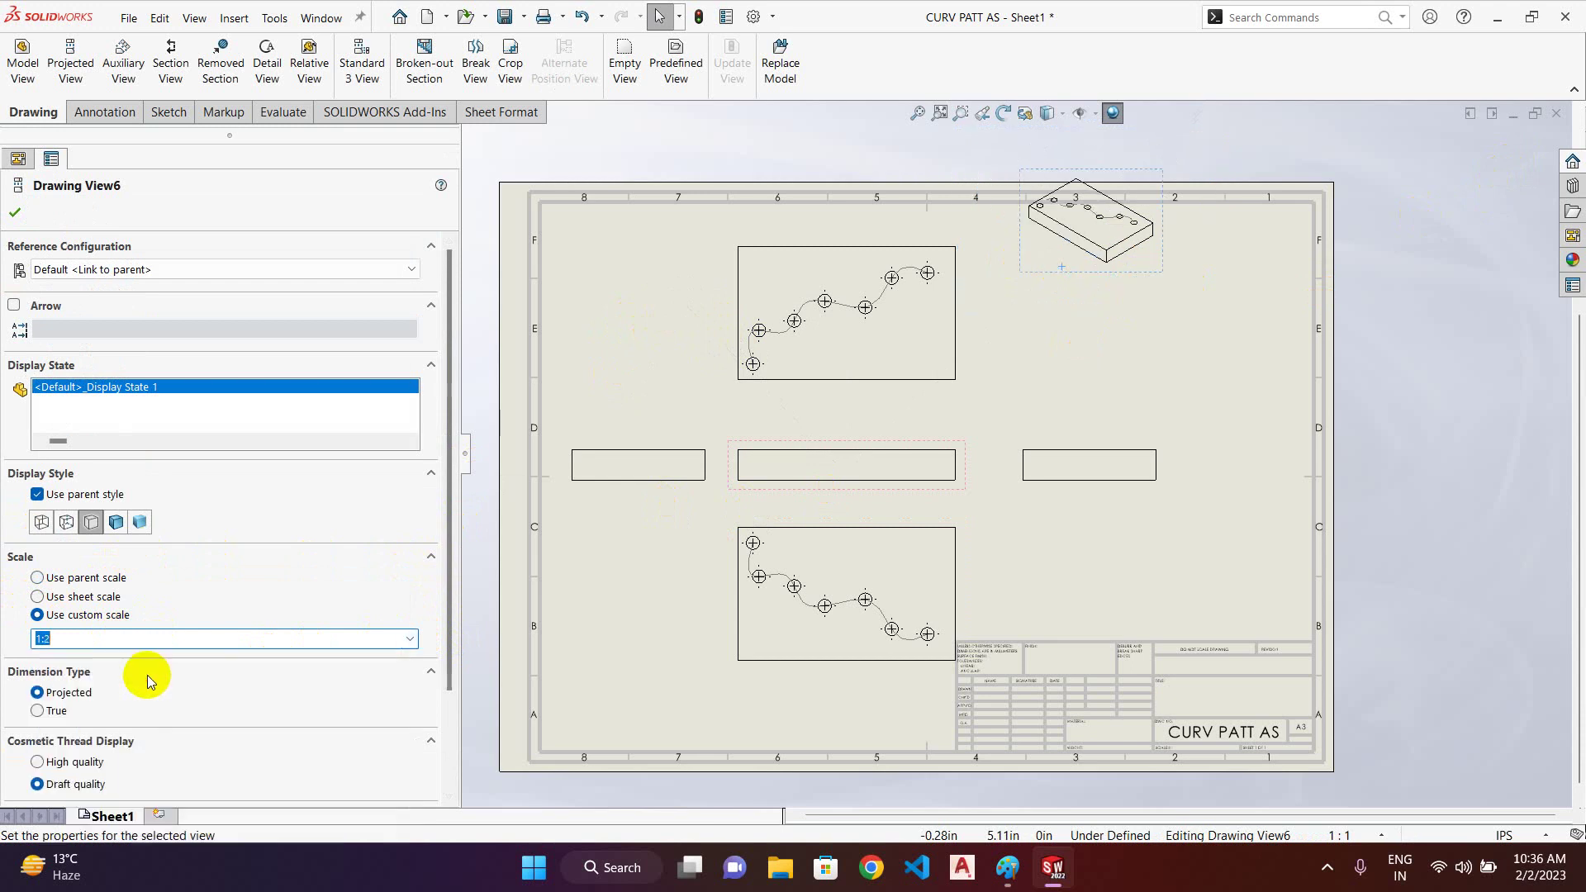
{"action": "left_click", "coordinate": [1103, 301]}
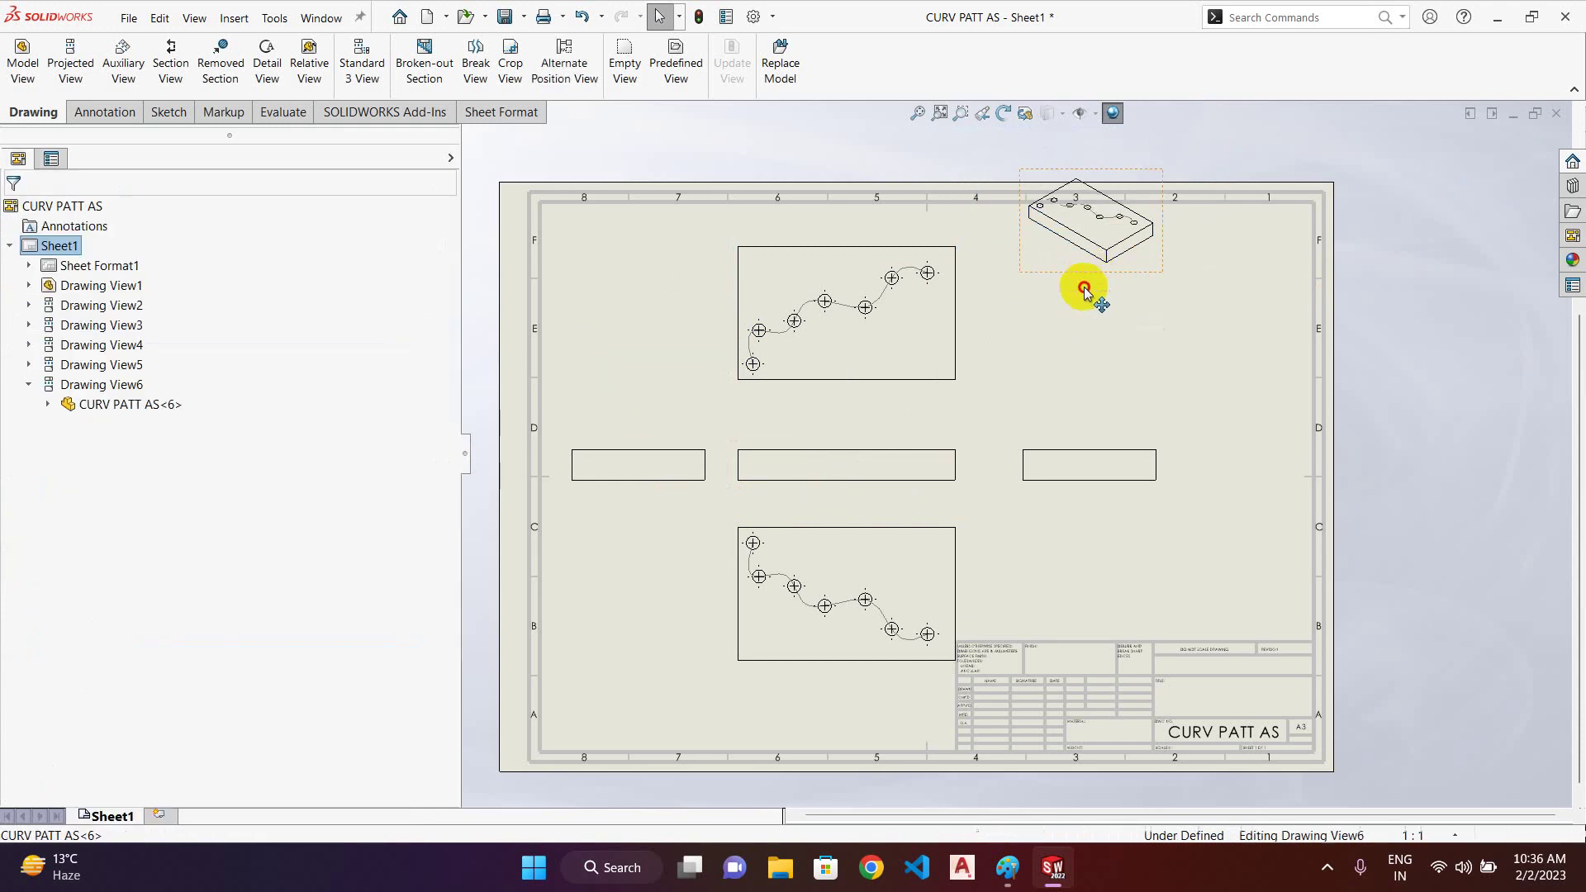
{"action": "mouse_move", "coordinate": [1091, 281]}
{"action": "left_mouse_down"}
{"action": "mouse_move", "coordinate": [1090, 372]}
{"action": "mouse_move", "coordinate": [1087, 355]}
{"action": "left_mouse_up"}
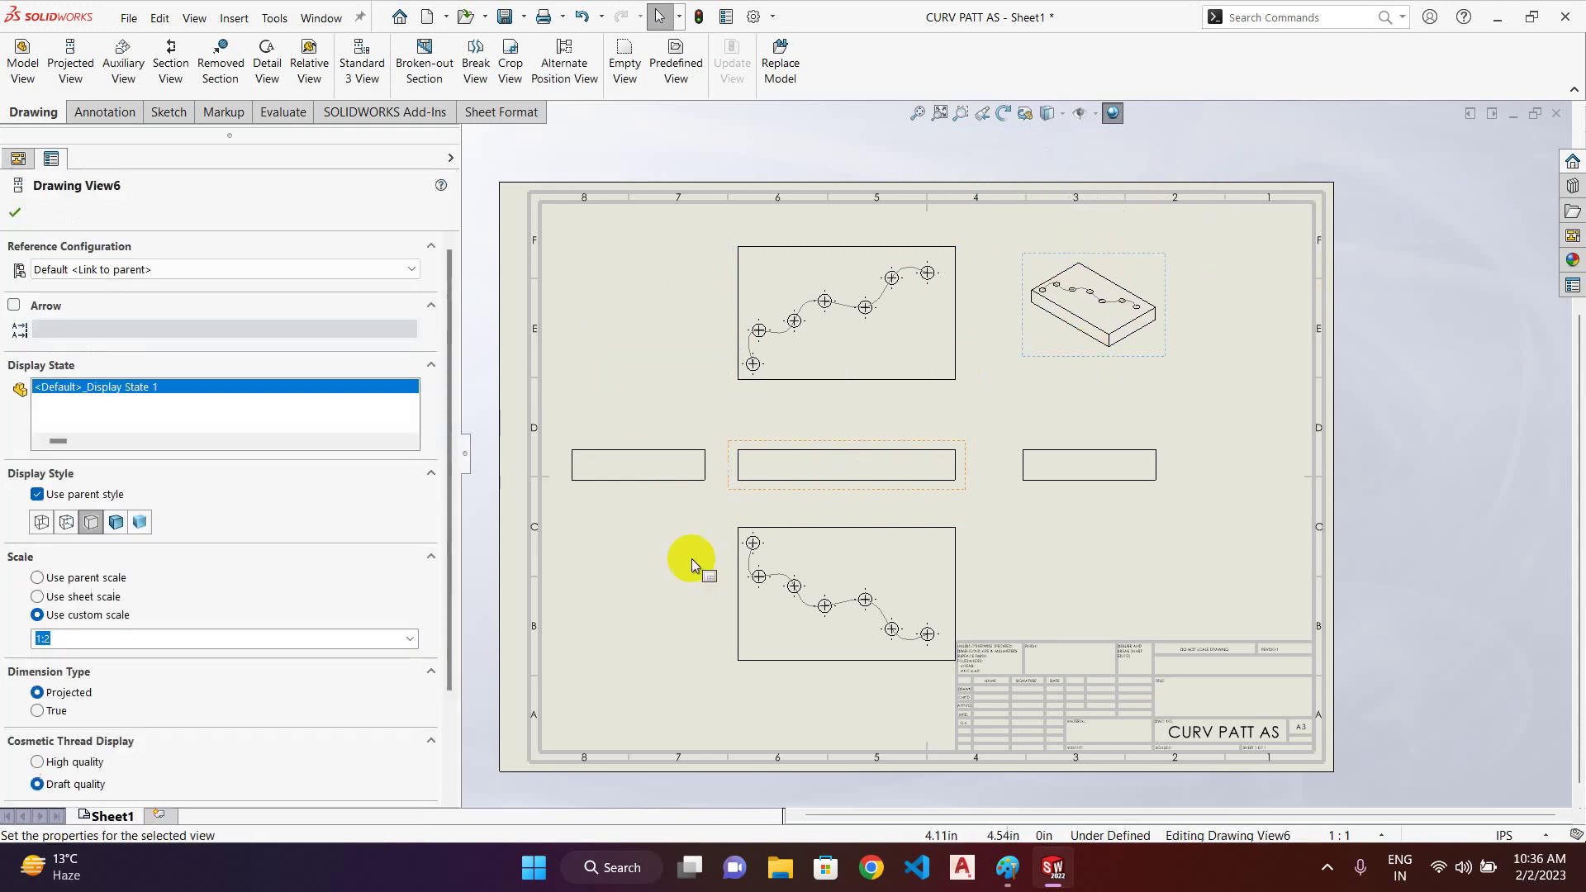
{"action": "left_click", "coordinate": [1192, 533]}
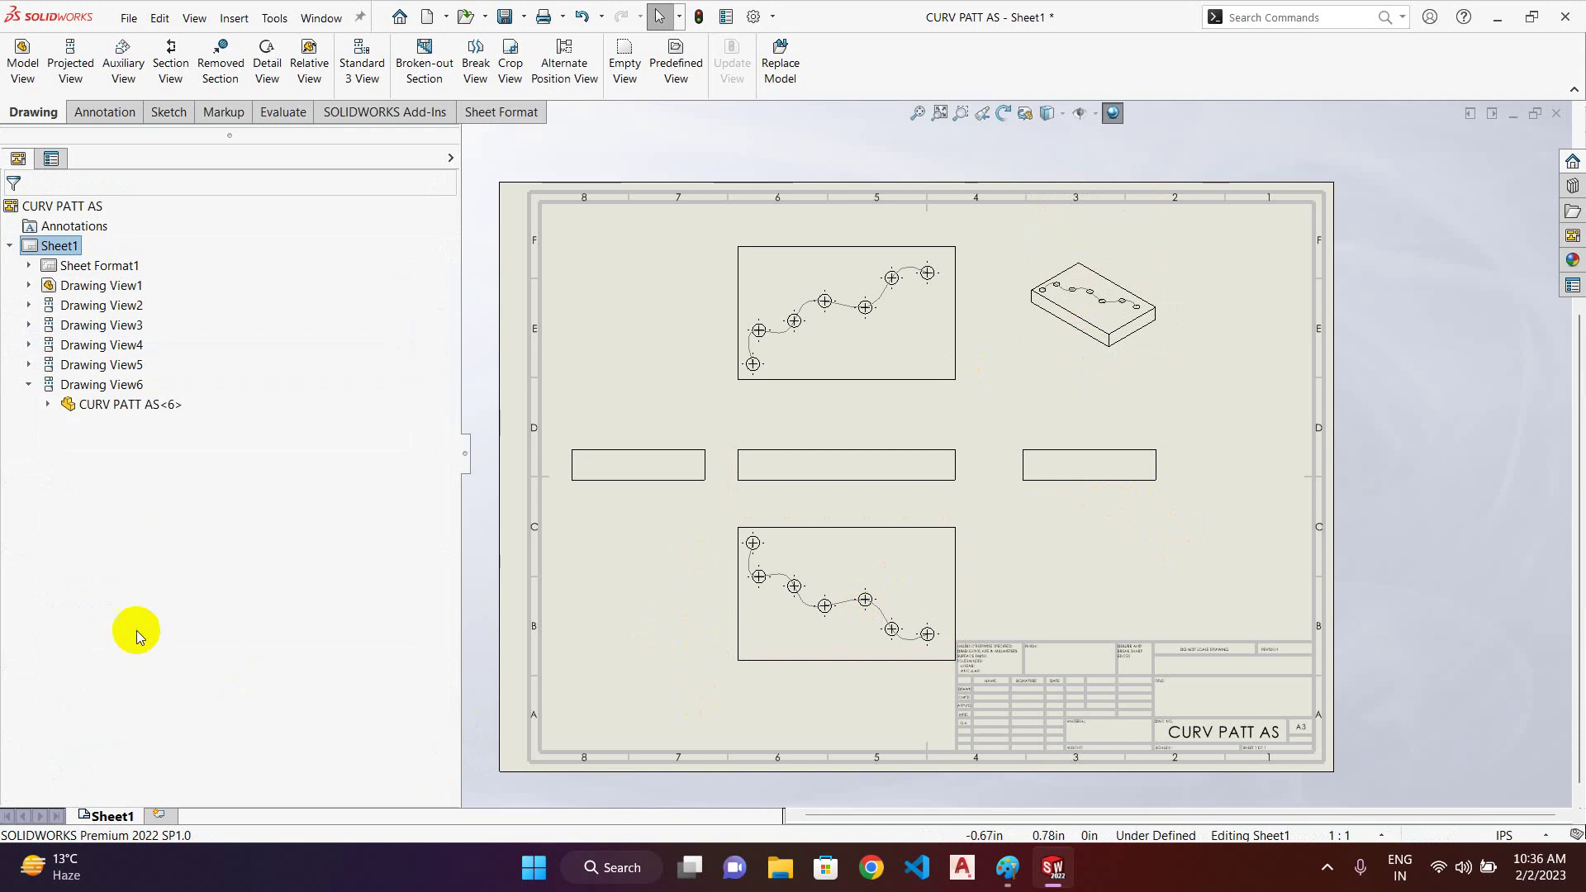
- Delete the projected views above and below the front view
{"action": "left_click", "coordinate": [898, 339]}
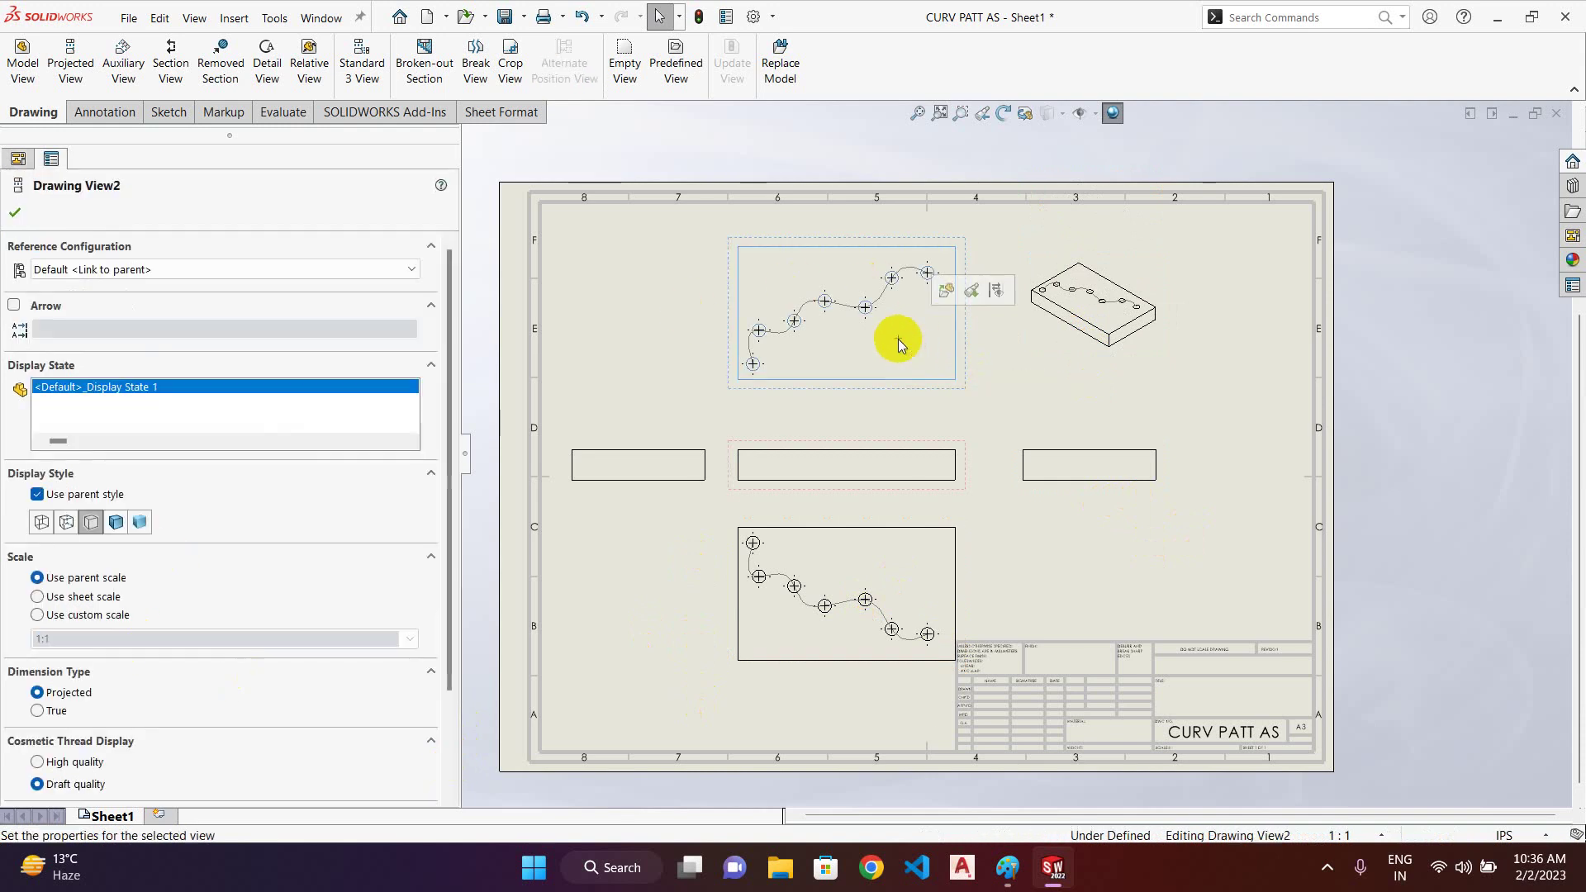
{"action": "right_click", "coordinate": [864, 347]}
{"action": "left_click", "coordinate": [888, 666]}
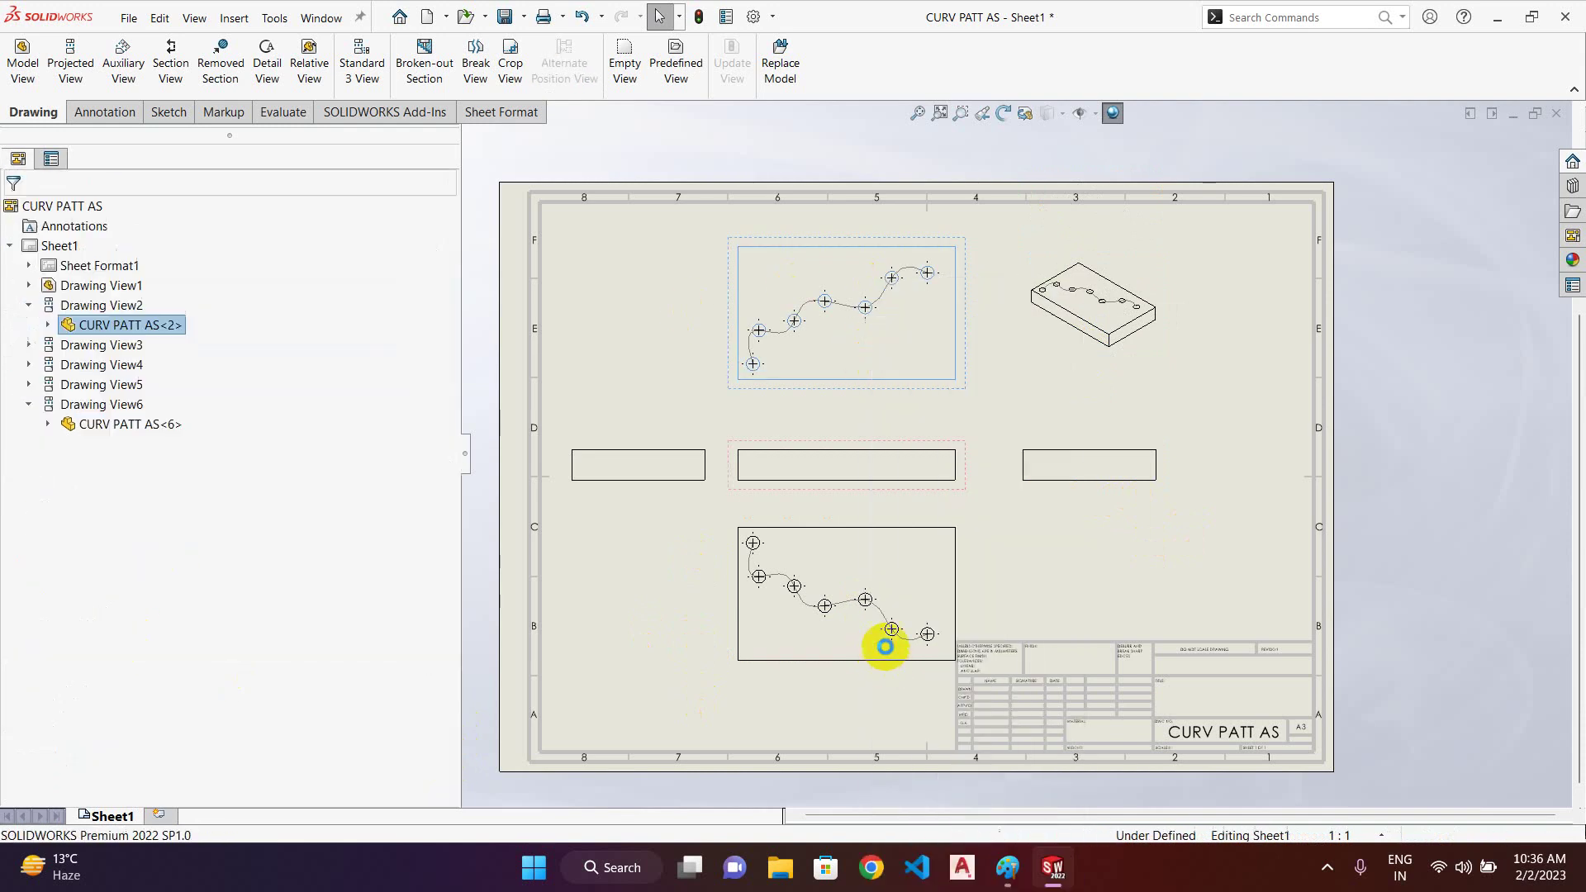
{"action": "left_click", "coordinate": [856, 618]}
{"action": "right_click", "coordinate": [855, 618]}
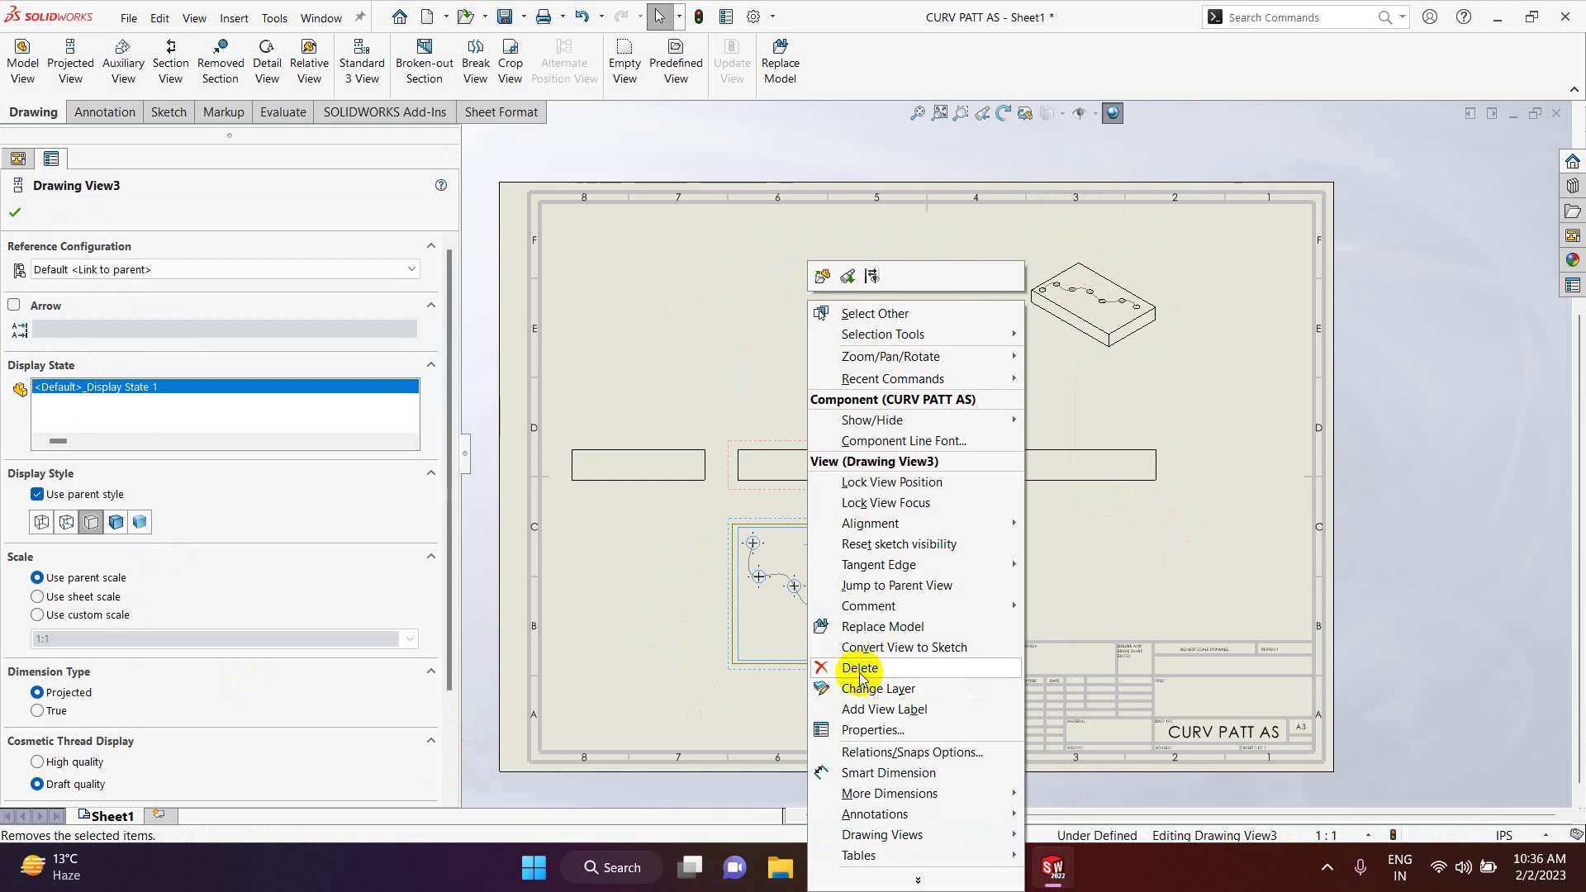
{"action": "left_click", "coordinate": [859, 666]}
{"action": "left_click", "coordinate": [752, 460]}
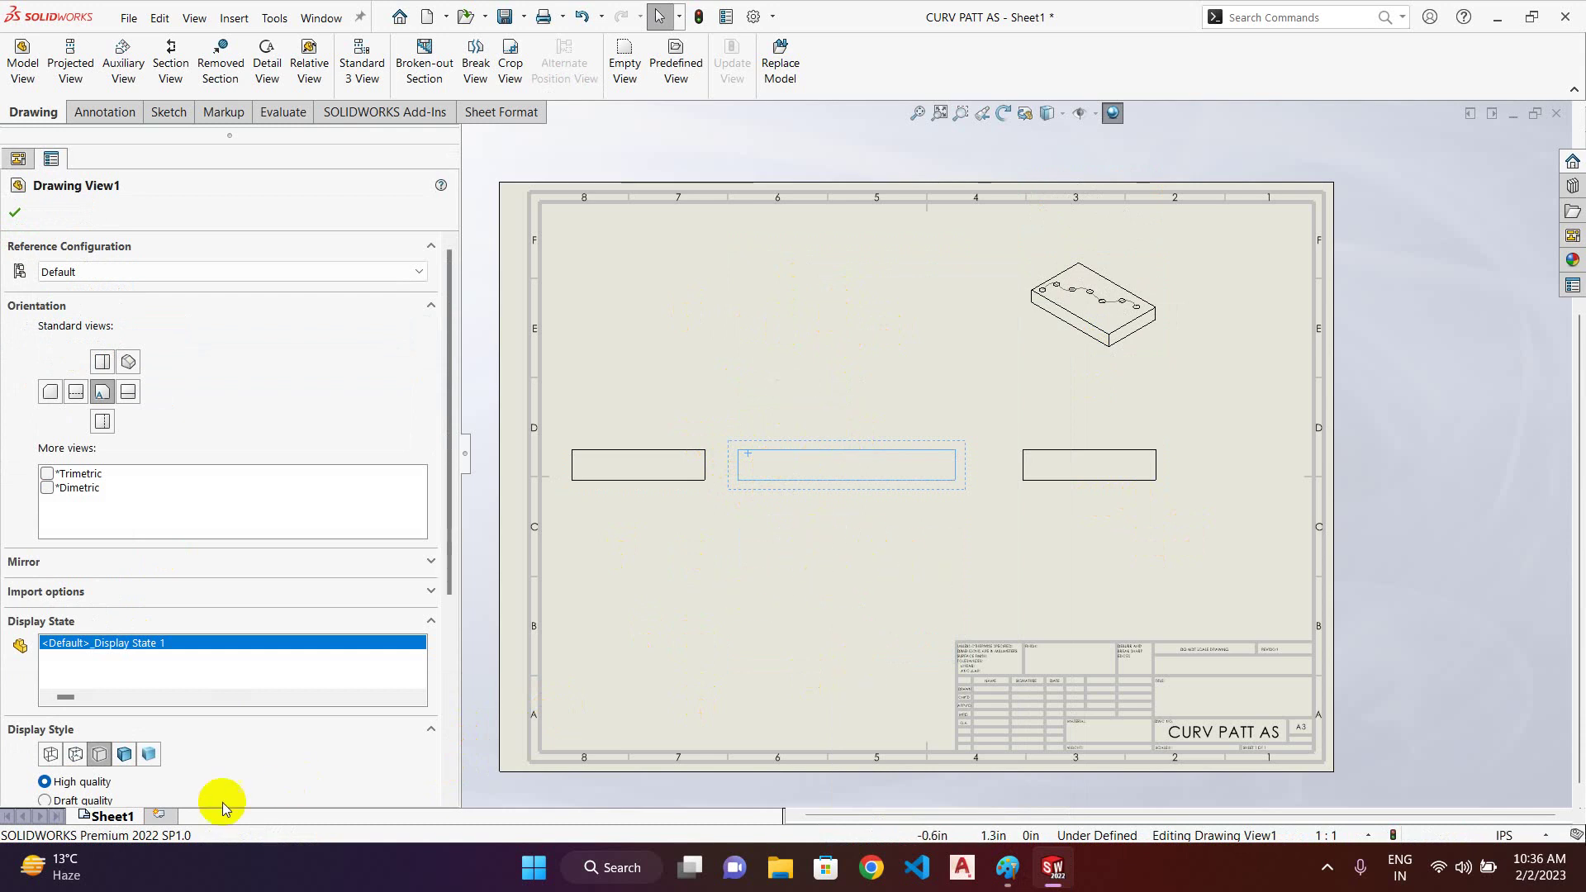
{"action": "scroll", "coordinate": [232, 760], "scroll_direction": "down", "scroll_amount": 5}
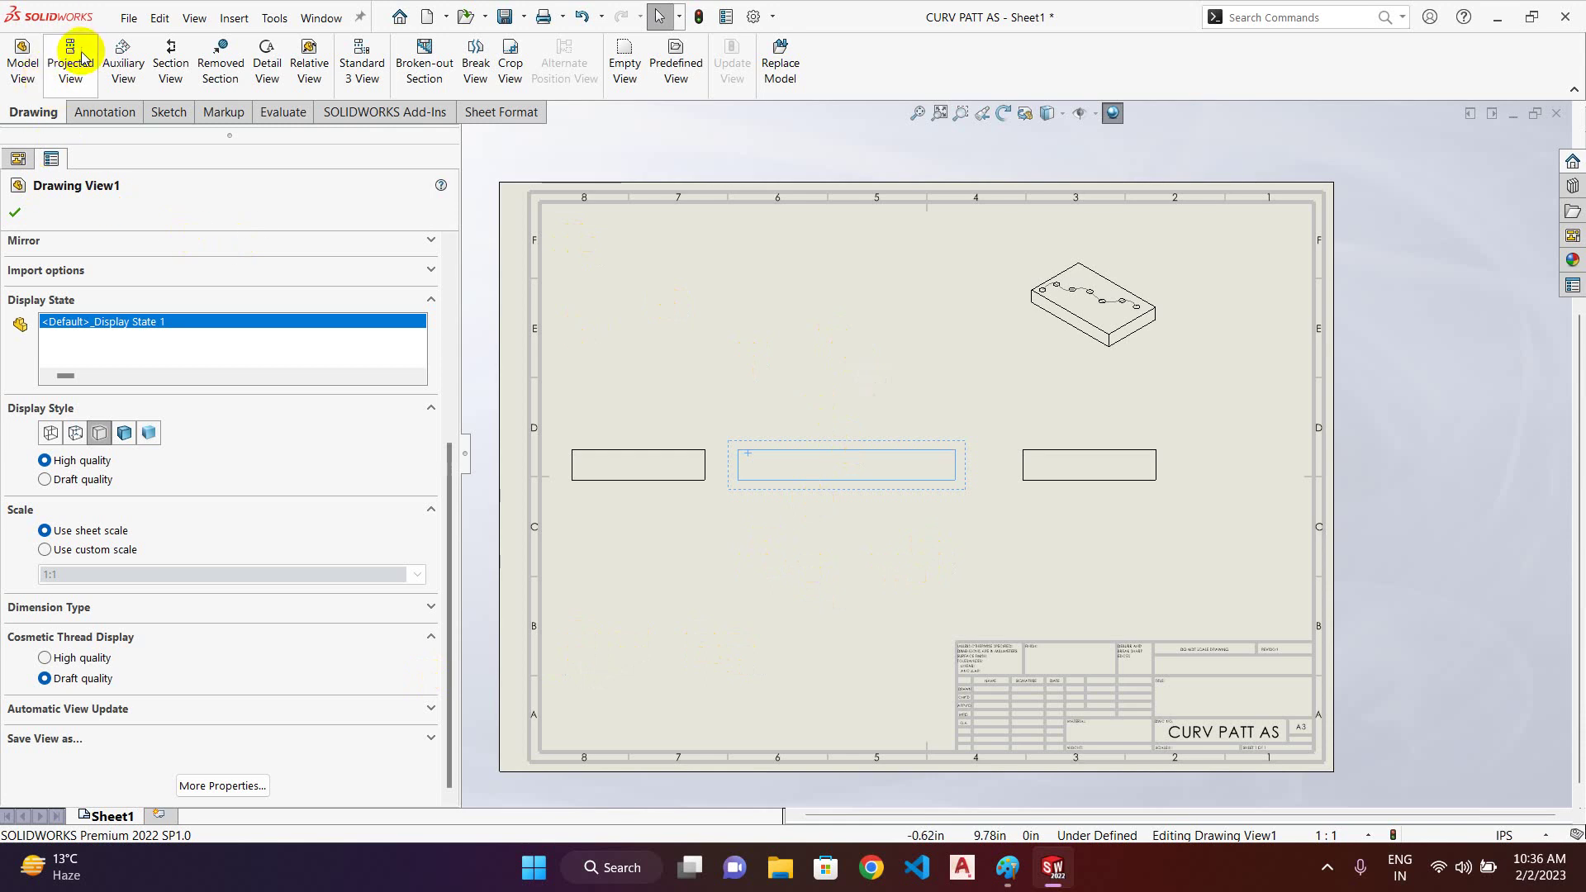
{"action": "scroll", "coordinate": [174, 258], "scroll_direction": "up", "scroll_amount": 5}
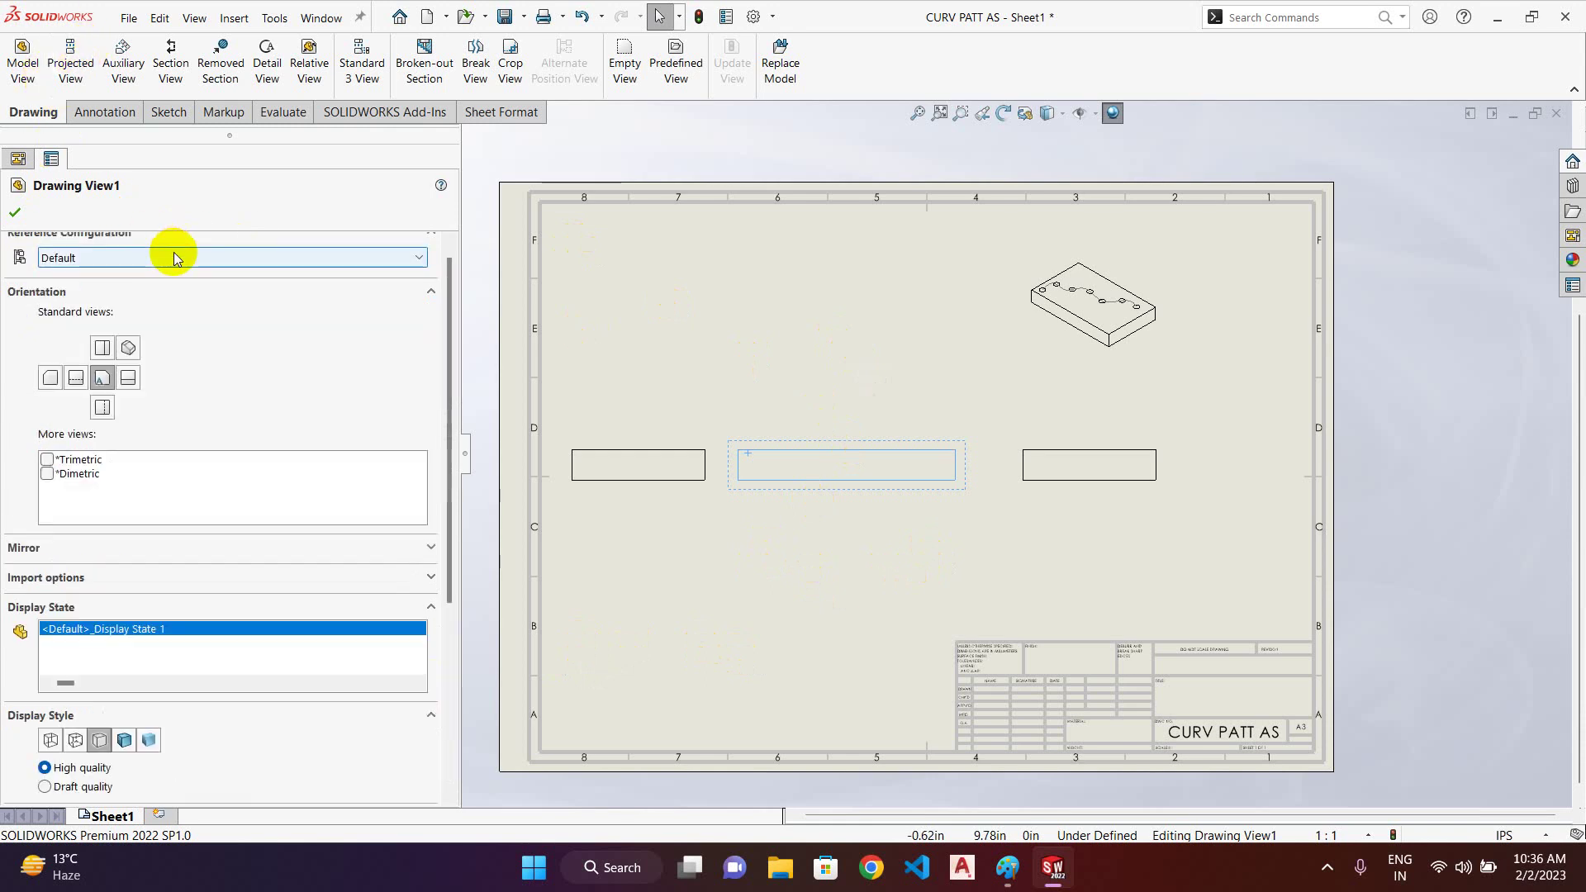
{"action": "left_click", "coordinate": [70, 62]}
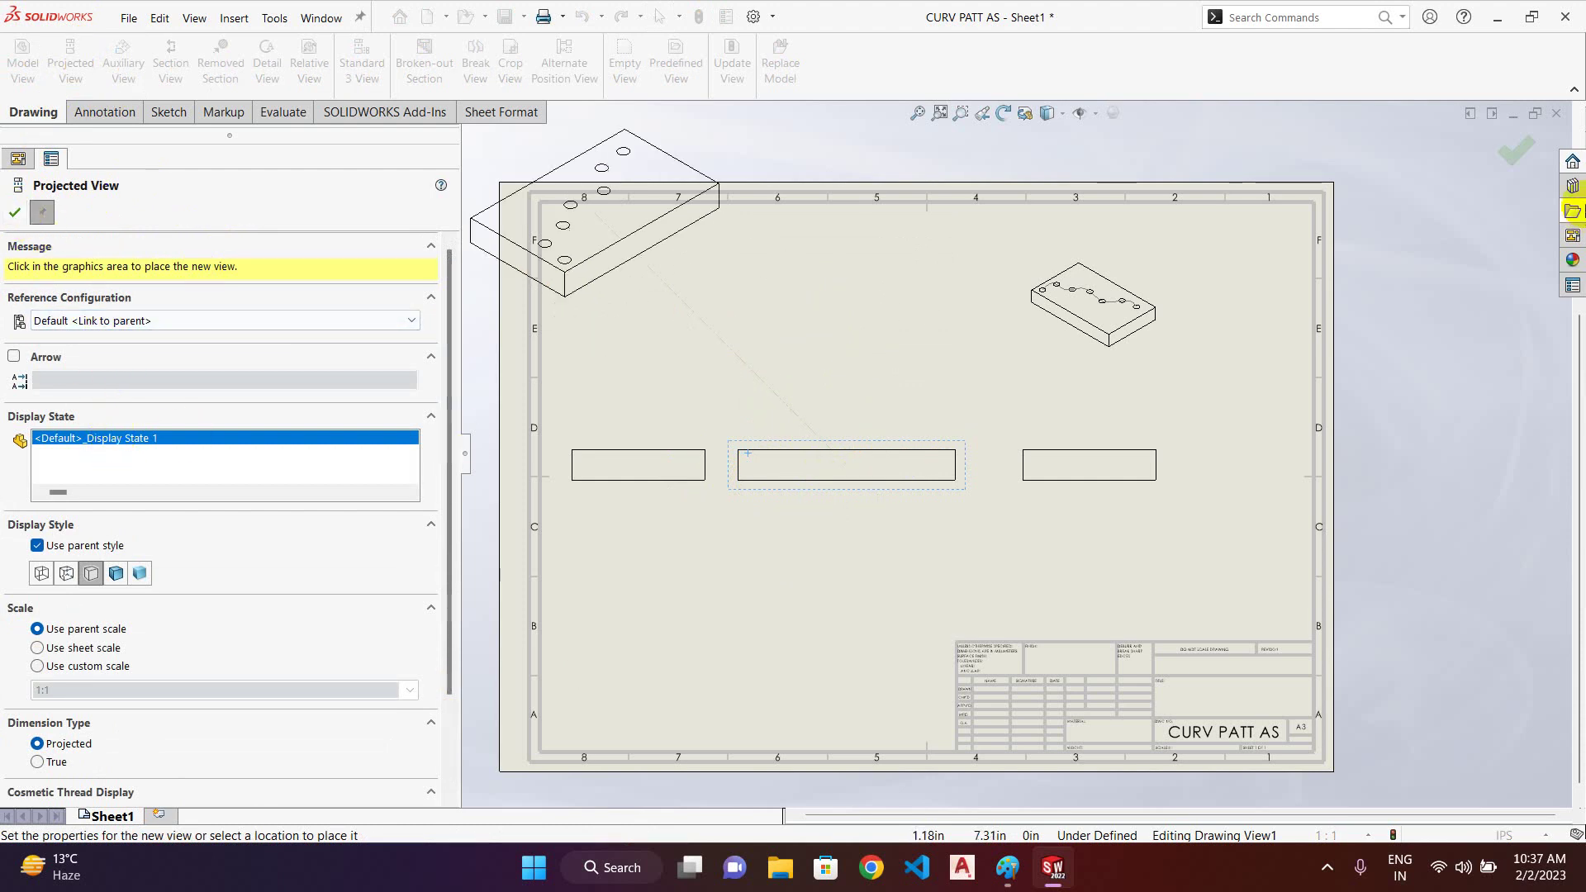
{"action": "left_click", "coordinate": [14, 212]}
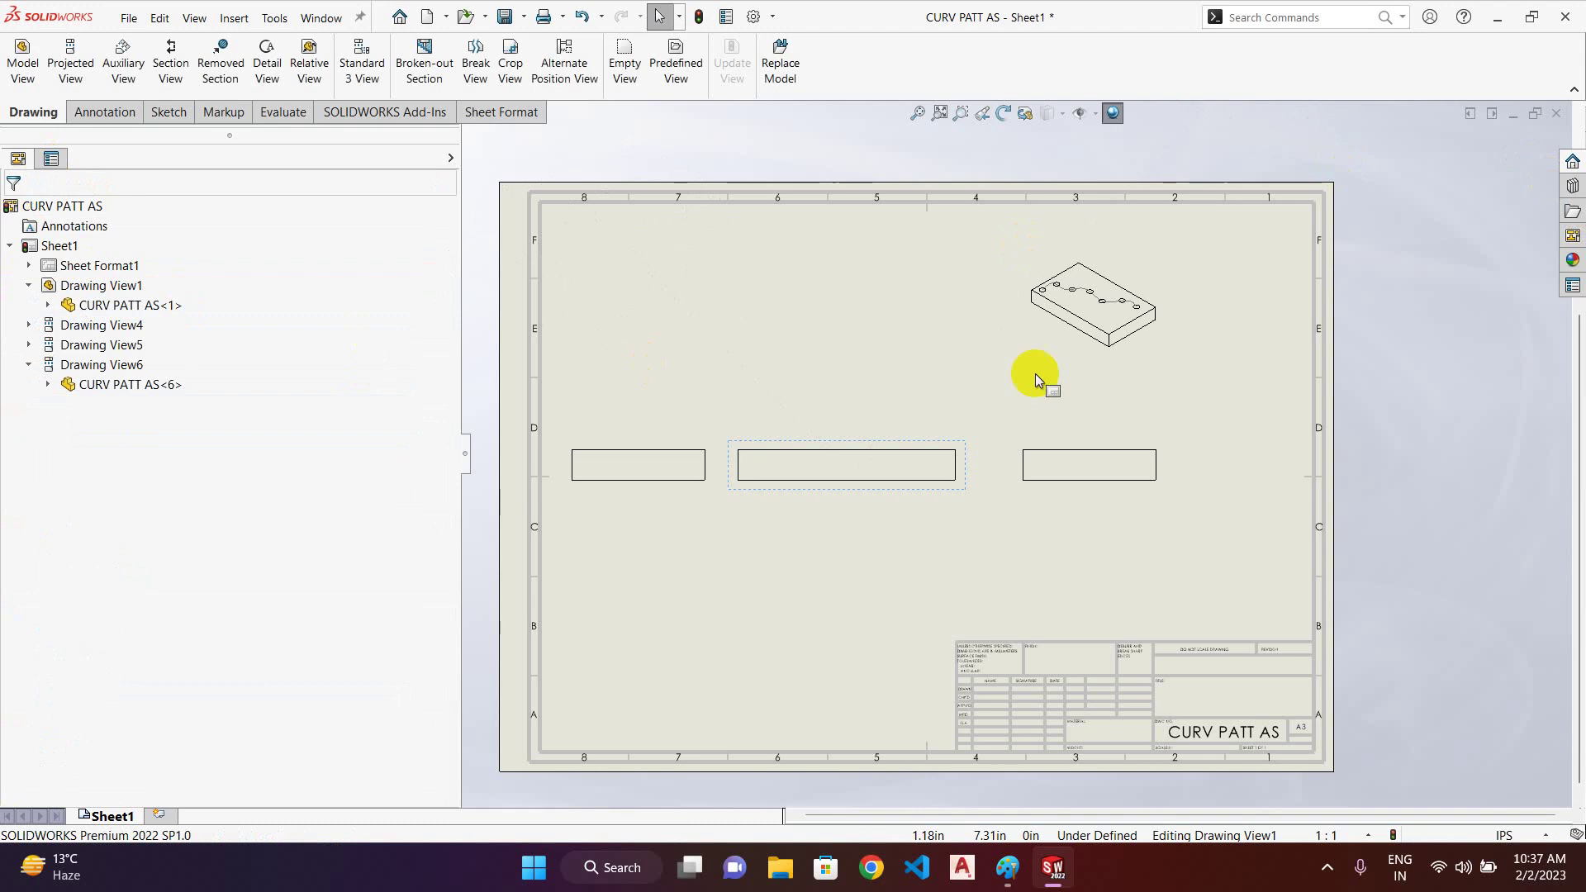
- Project a view below the projected view right of the front view, using a custom scale of 1:5
{"action": "left_click", "coordinate": [1077, 446]}
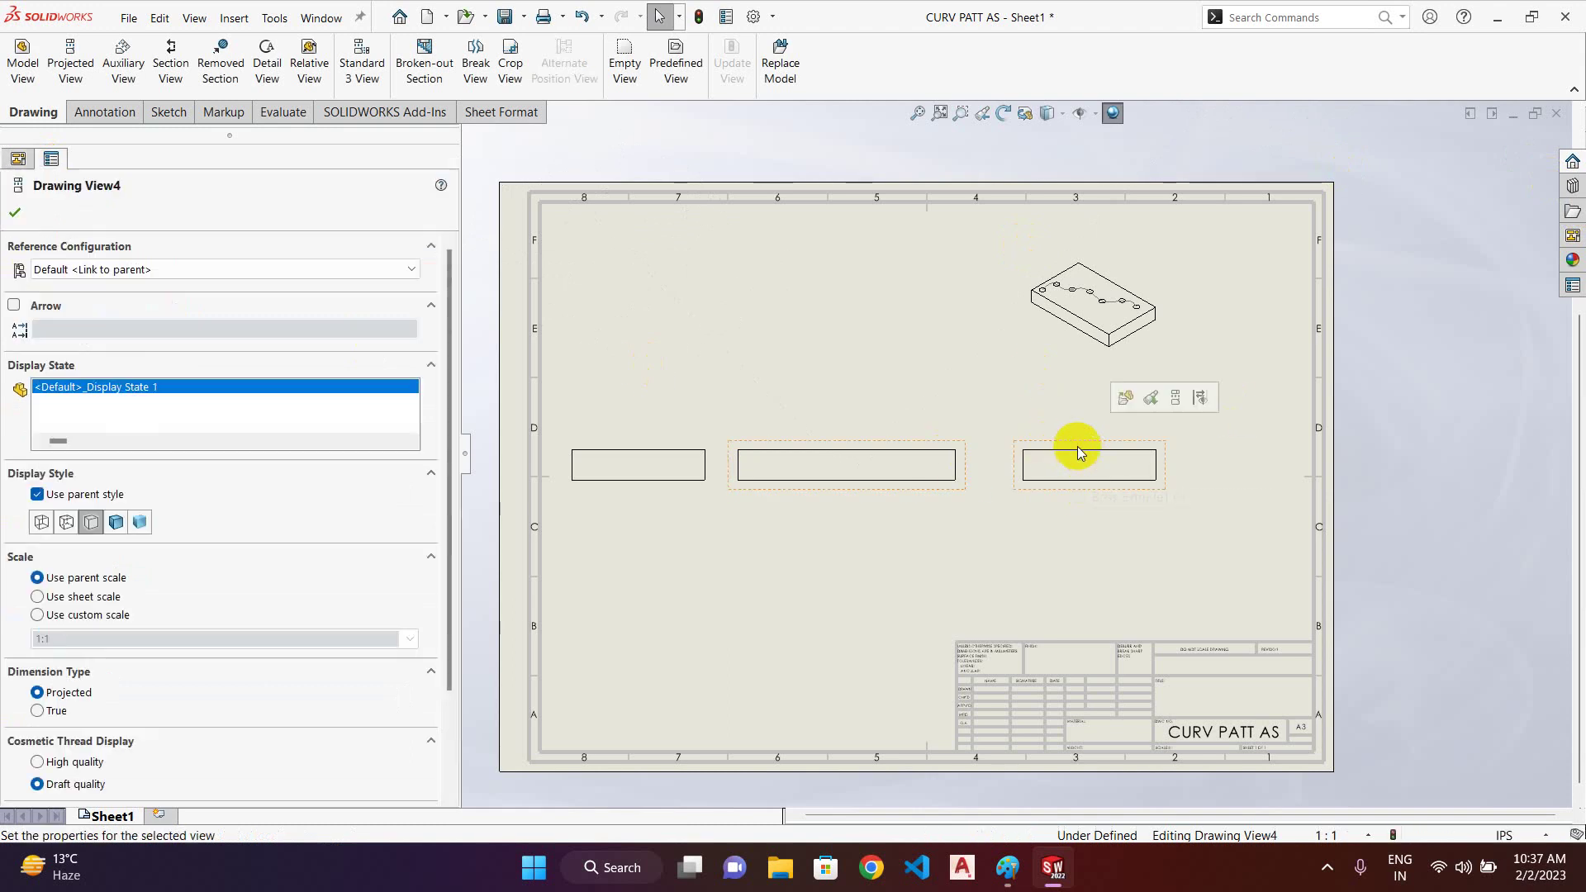
{"action": "left_click", "coordinate": [70, 62]}
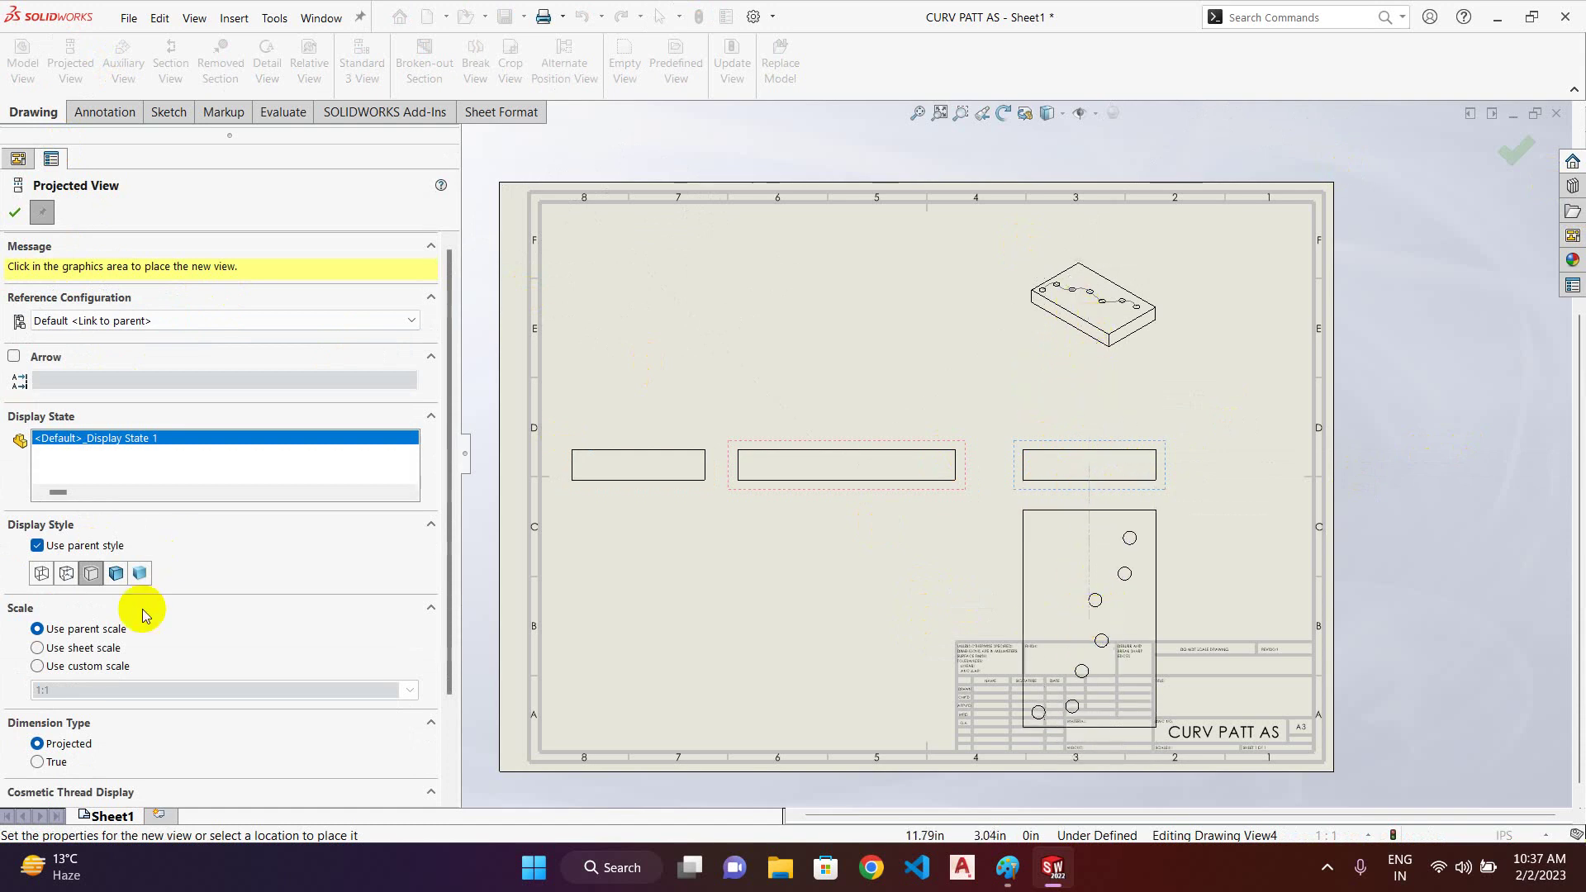
{"action": "left_click", "coordinate": [86, 668]}
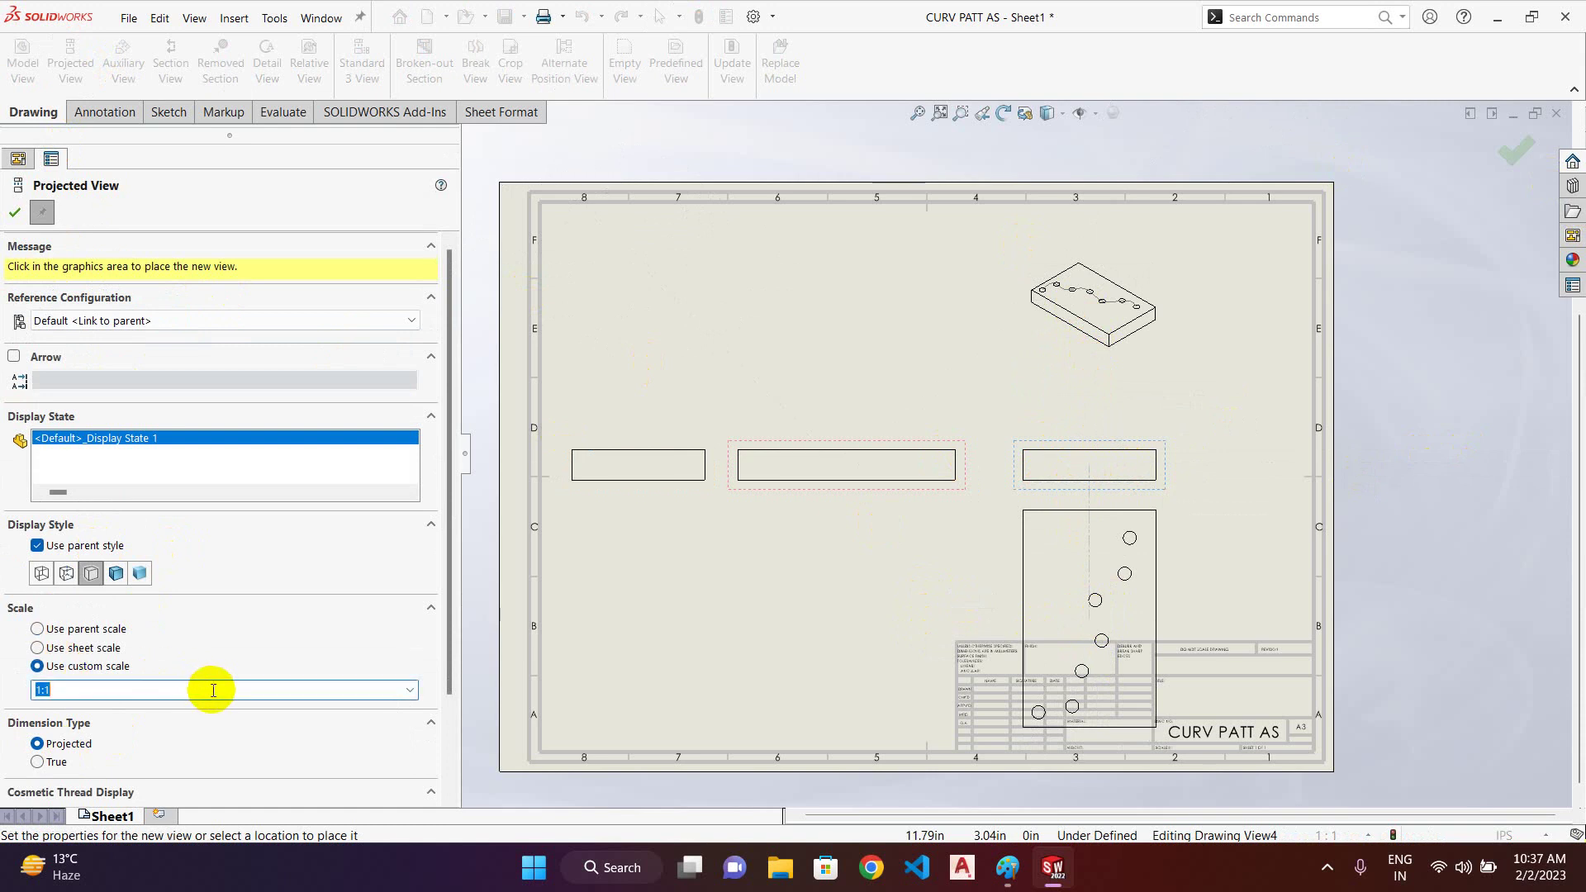
{"action": "left_click", "coordinate": [409, 689]}
{"action": "left_click", "coordinate": [256, 733]}
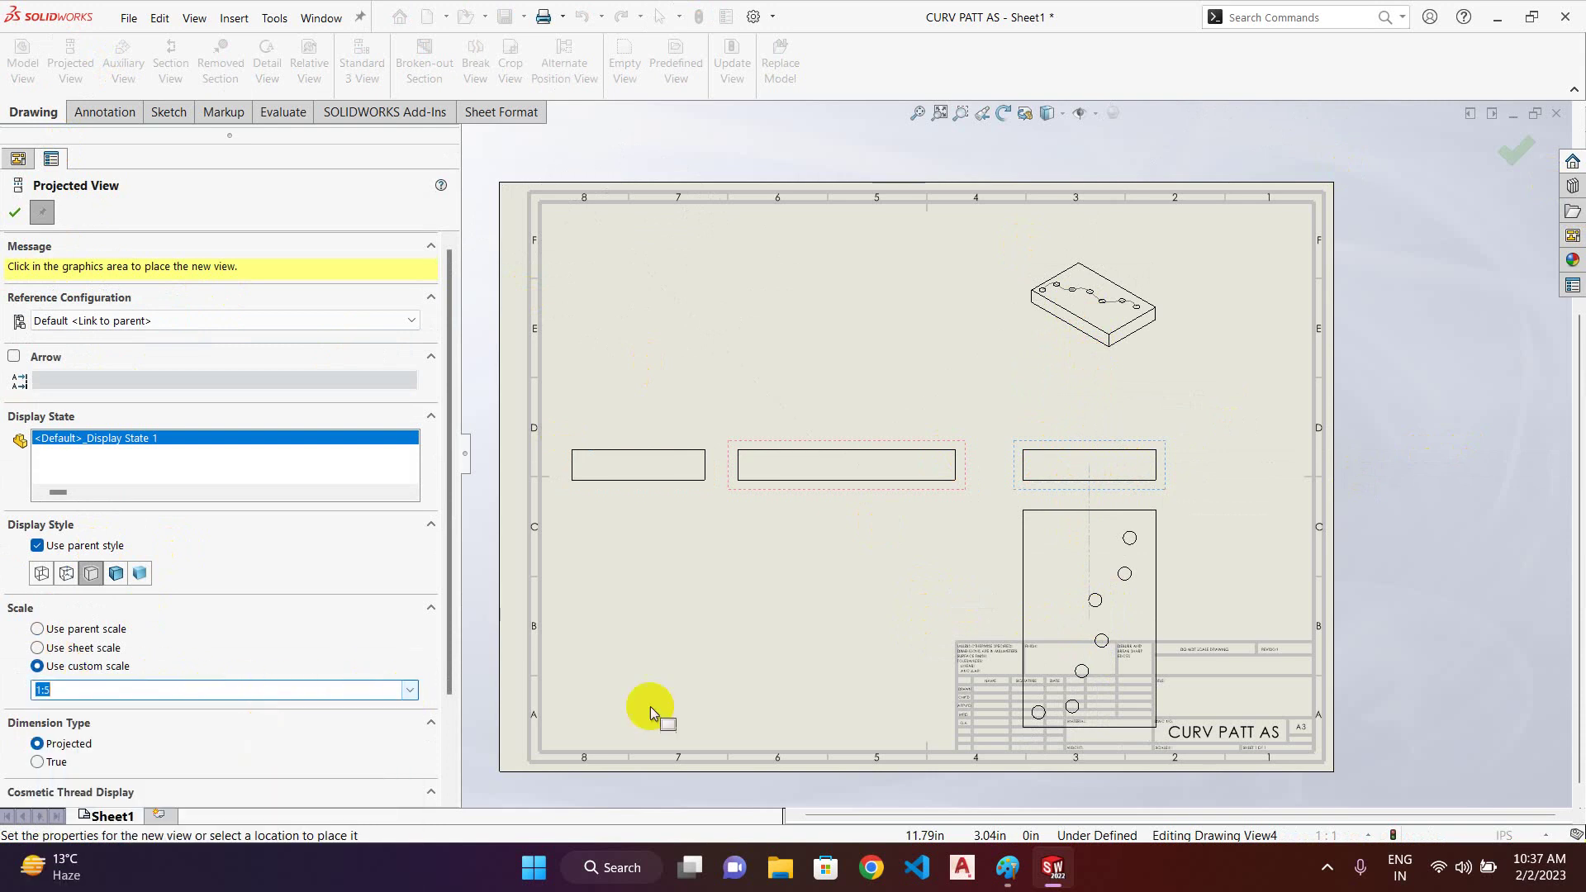
{"action": "left_click", "coordinate": [1122, 571]}
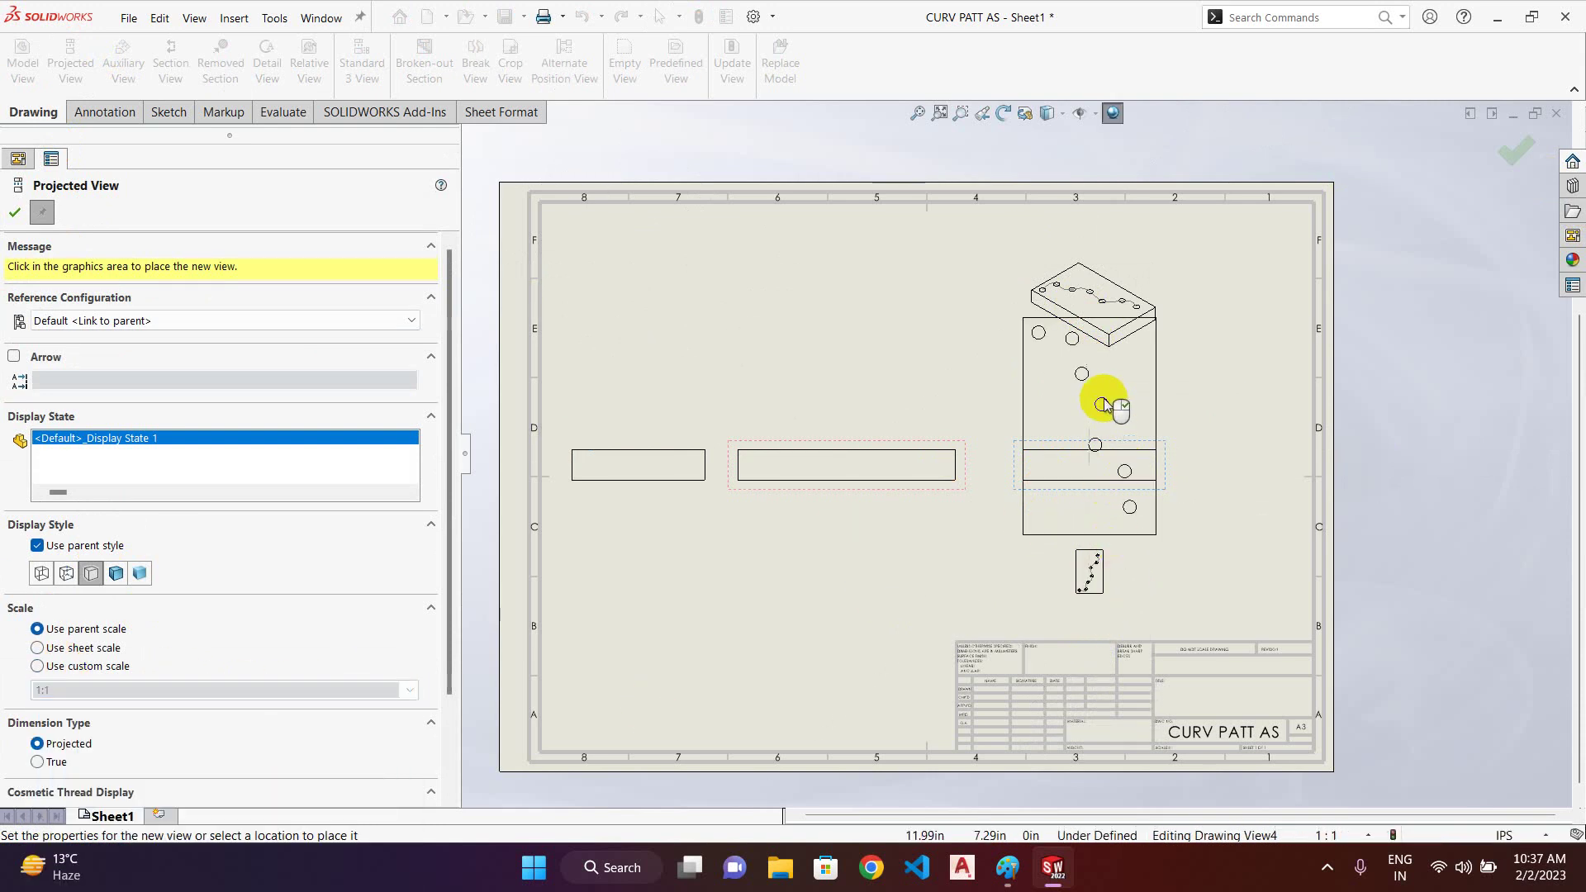
- Project an isometric view at a custom scale of 1:2 from the same parent and place it beside the small 1:5 view
{"action": "left_click", "coordinate": [958, 351]}
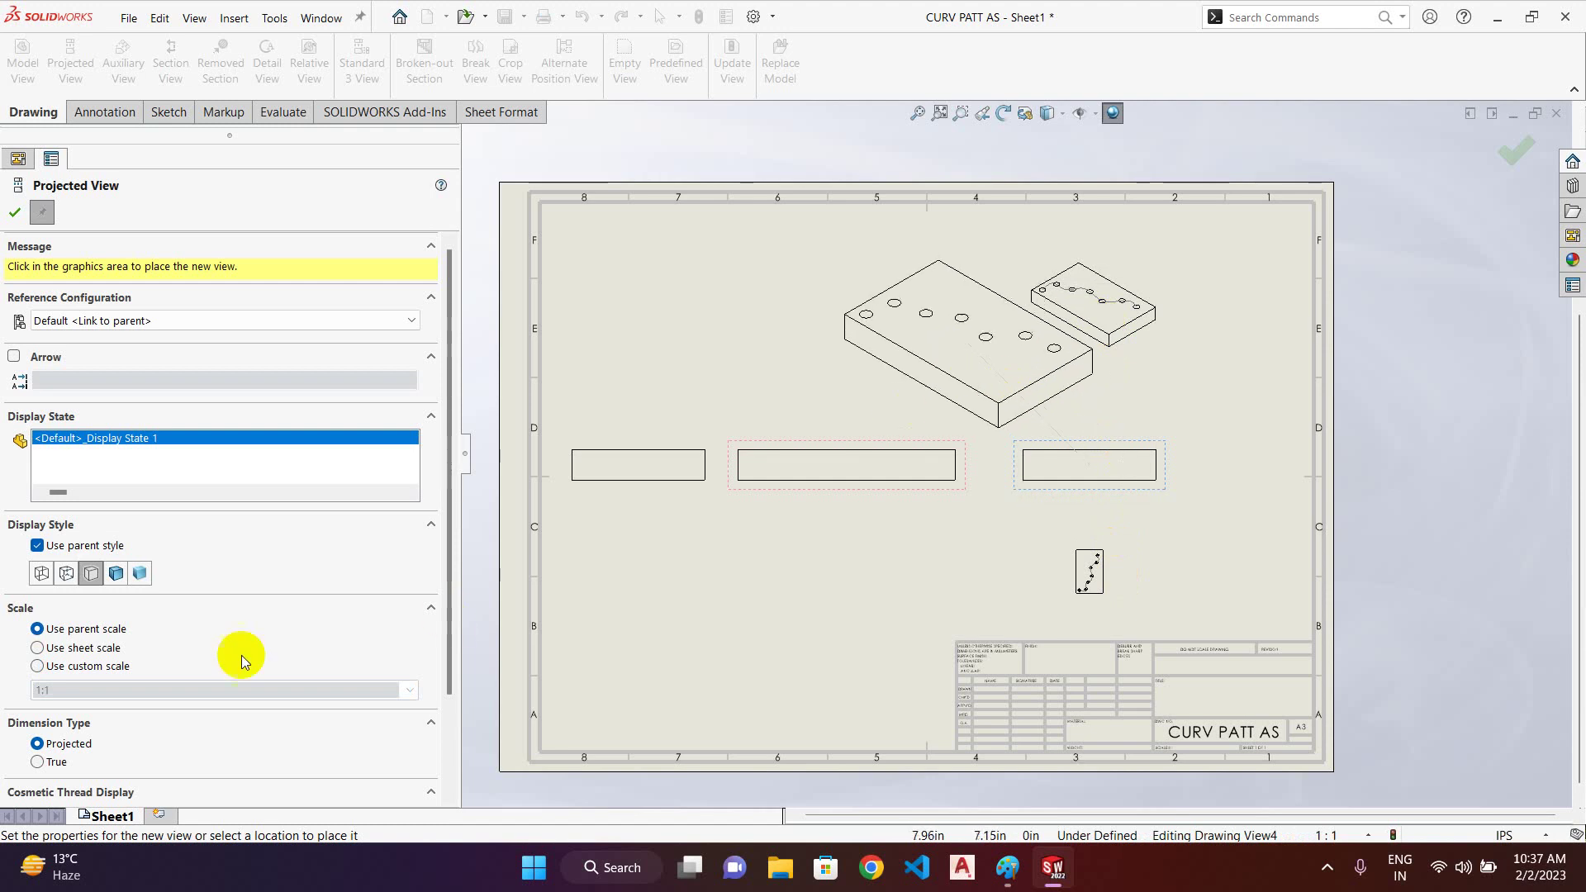
{"action": "left_click", "coordinate": [38, 666]}
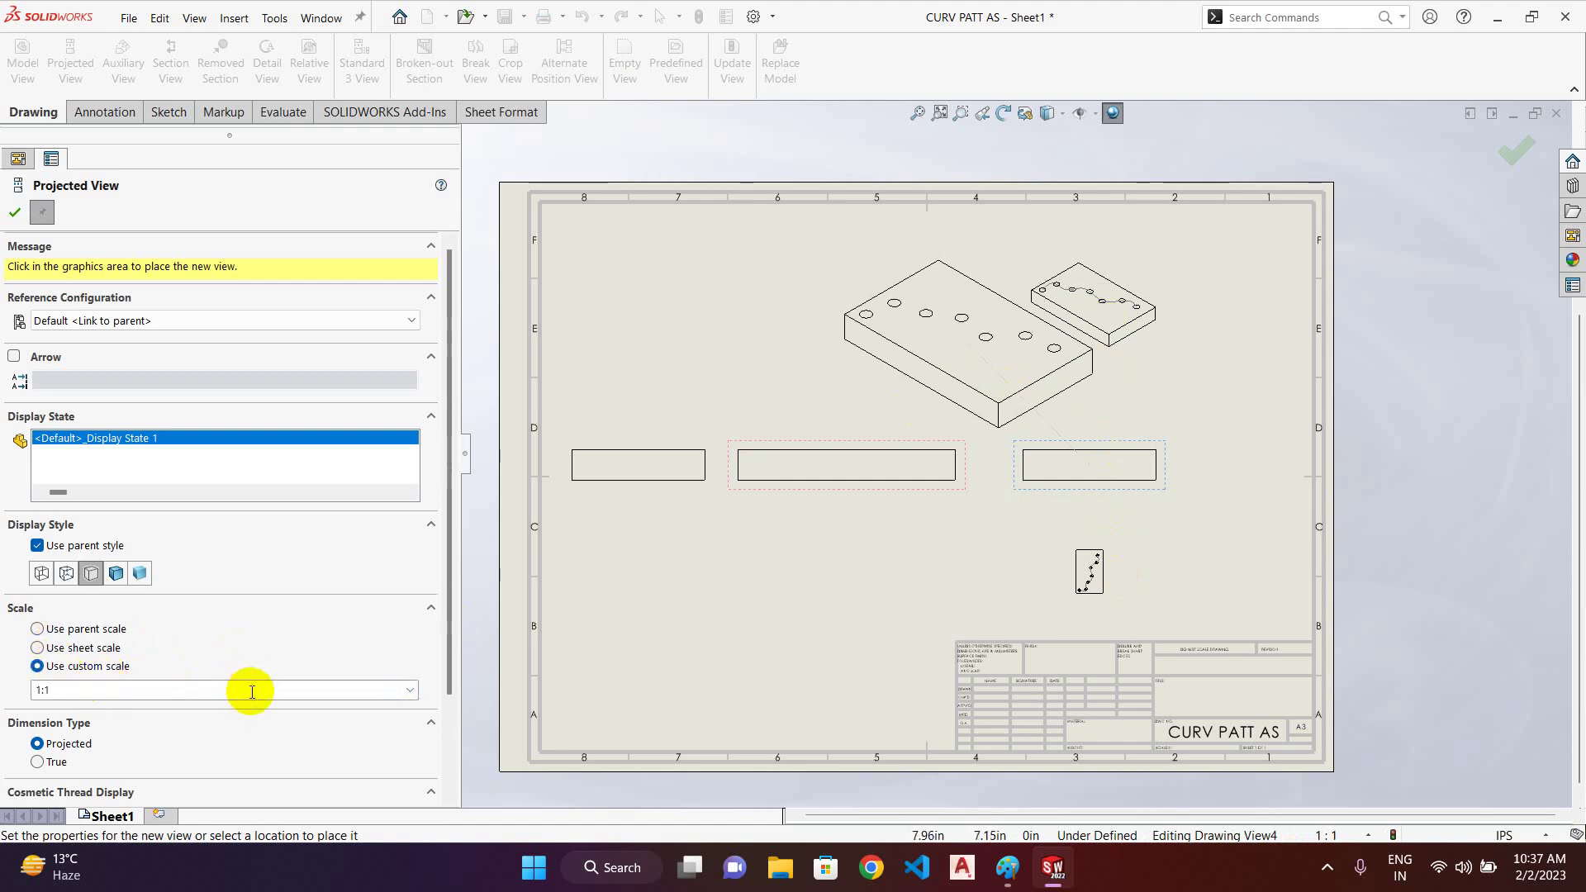
{"action": "left_click", "coordinate": [409, 689]}
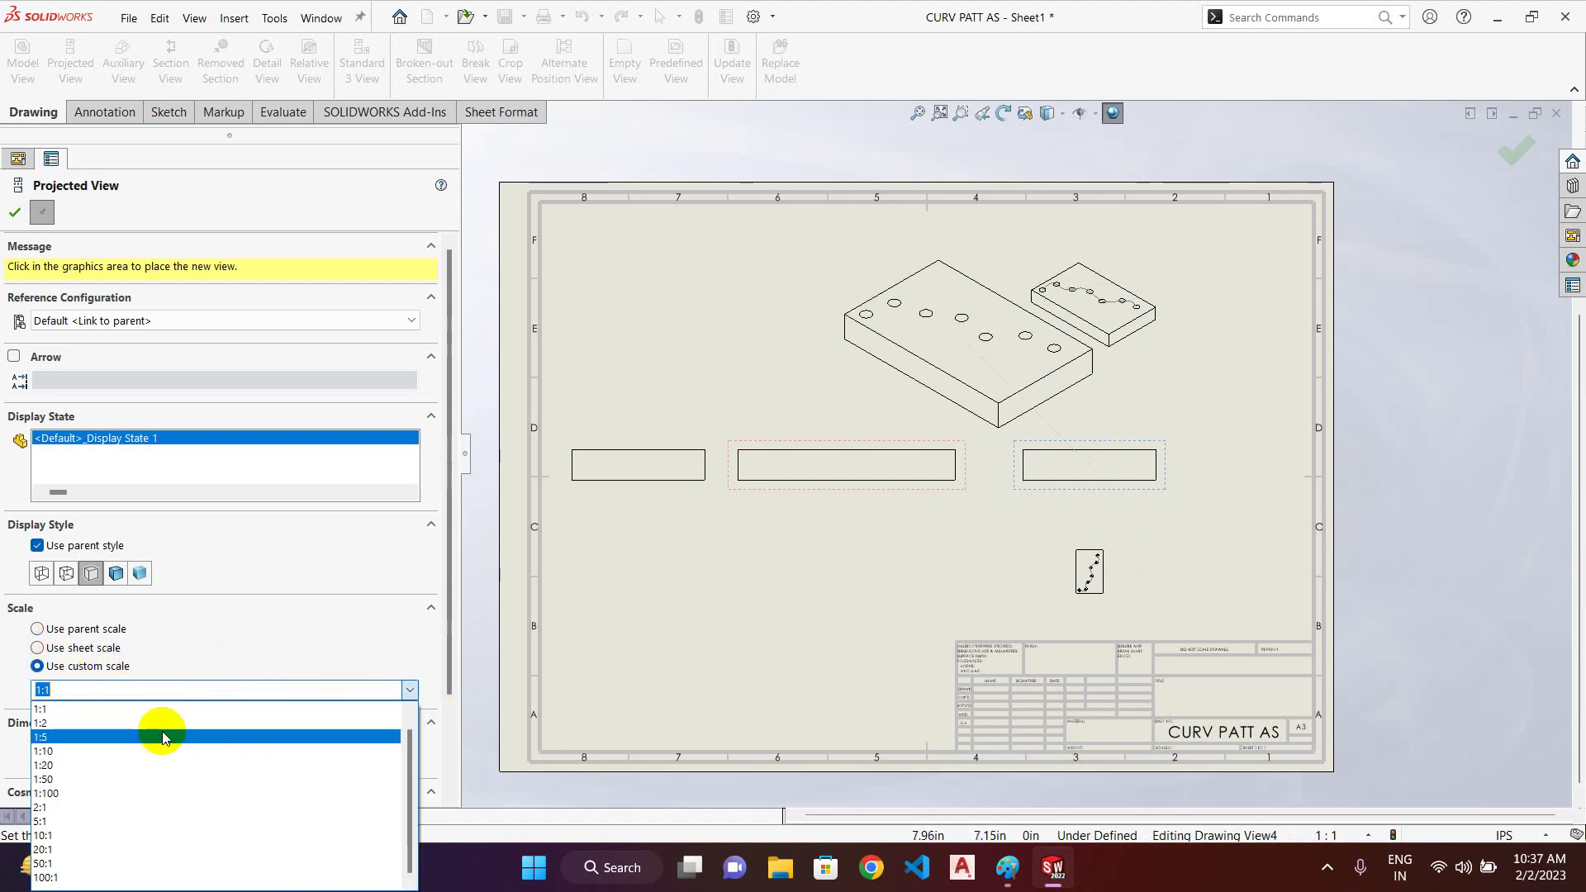
{"action": "left_click", "coordinate": [157, 723]}
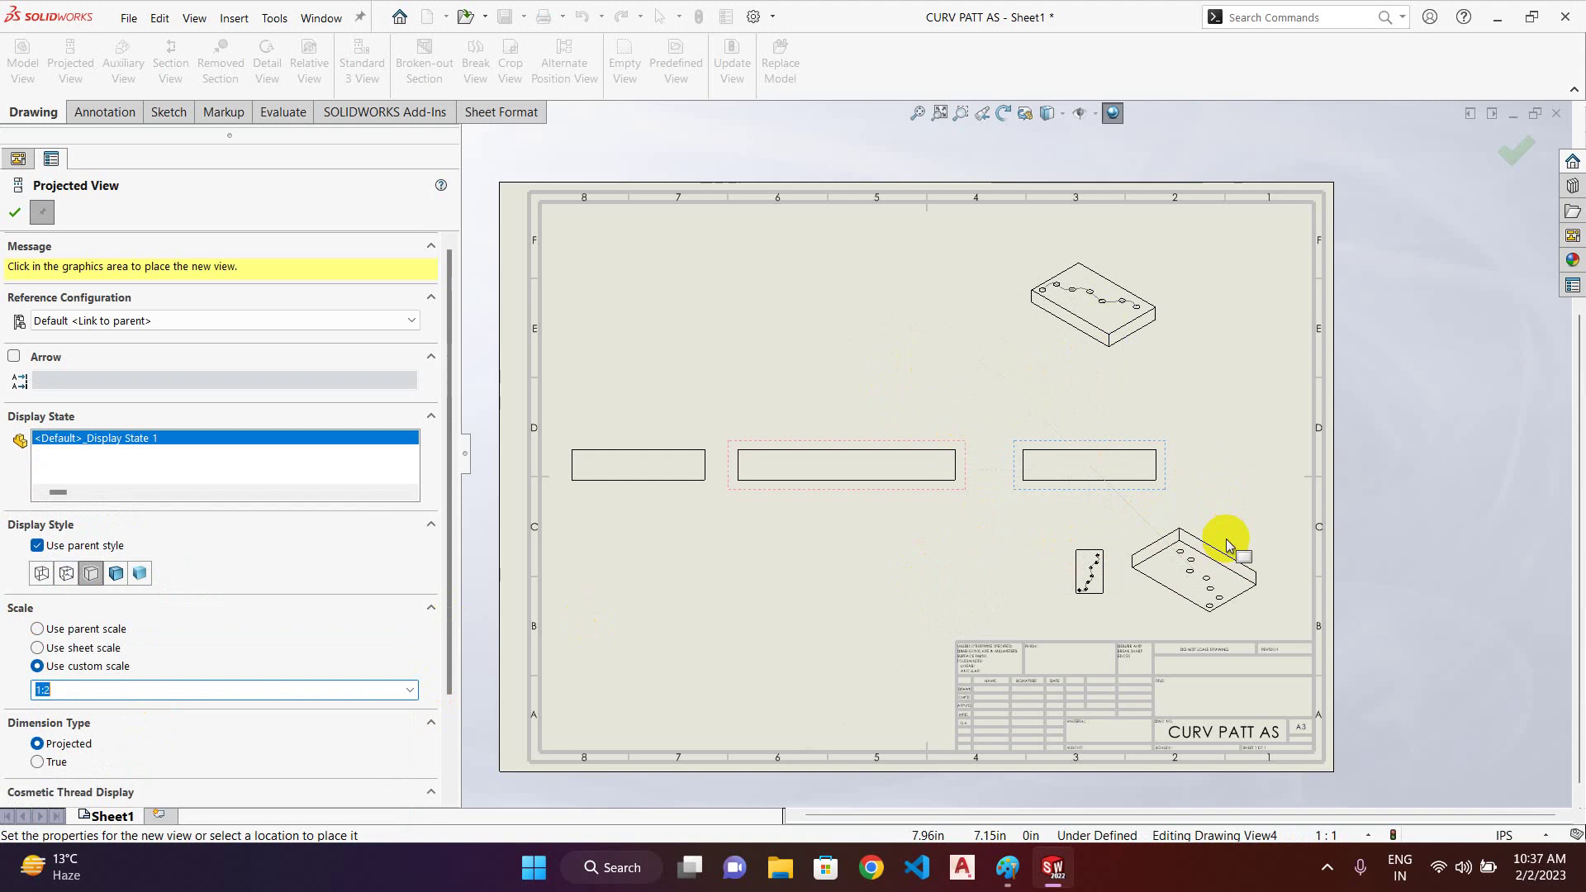
{"action": "left_click", "coordinate": [1226, 543]}
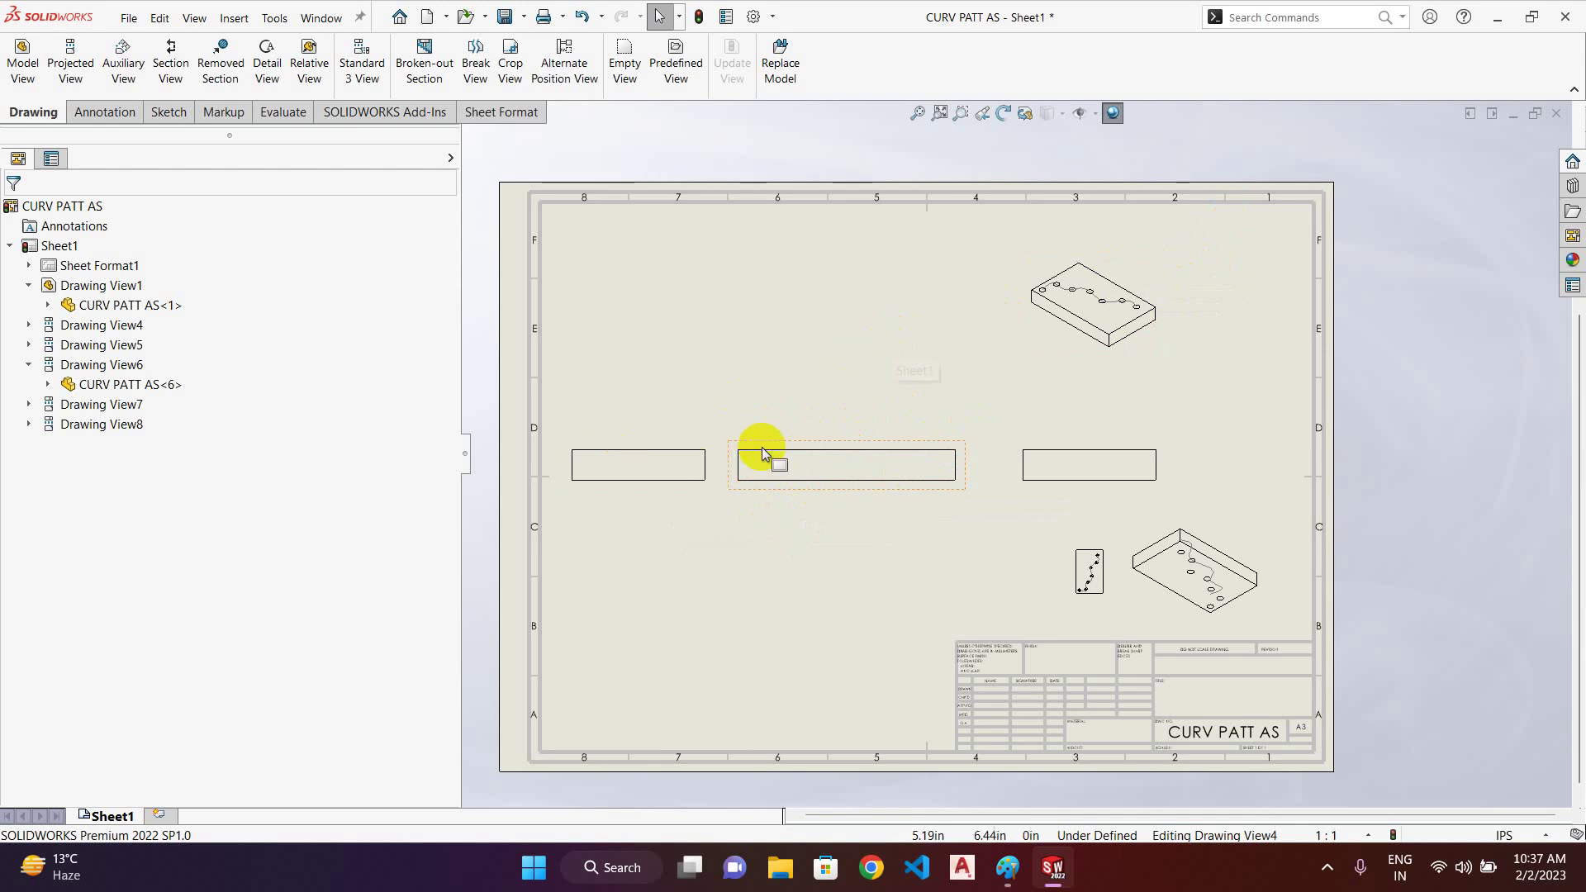
{"action": "scroll", "coordinate": [1072, 525], "scroll_direction": "down", "scroll_amount": 2}
{"action": "scroll", "coordinate": [715, 462], "scroll_direction": "up", "scroll_amount": 3}
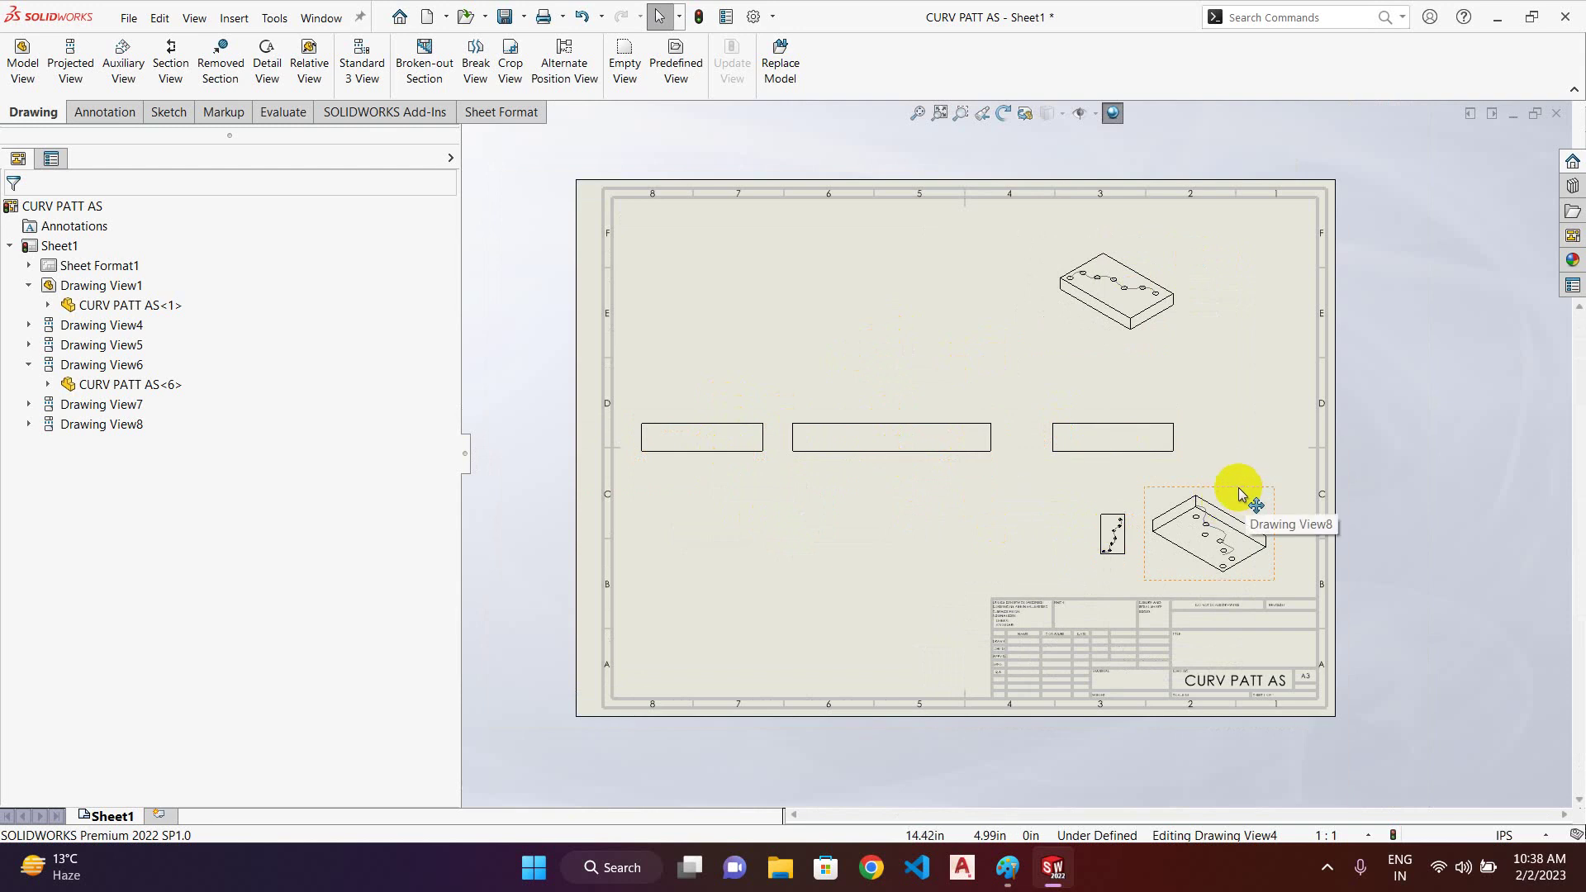
- Leave the Model View command and examine the front view's orientation, display style and scale properties
{"action": "left_click", "coordinate": [21, 60]}
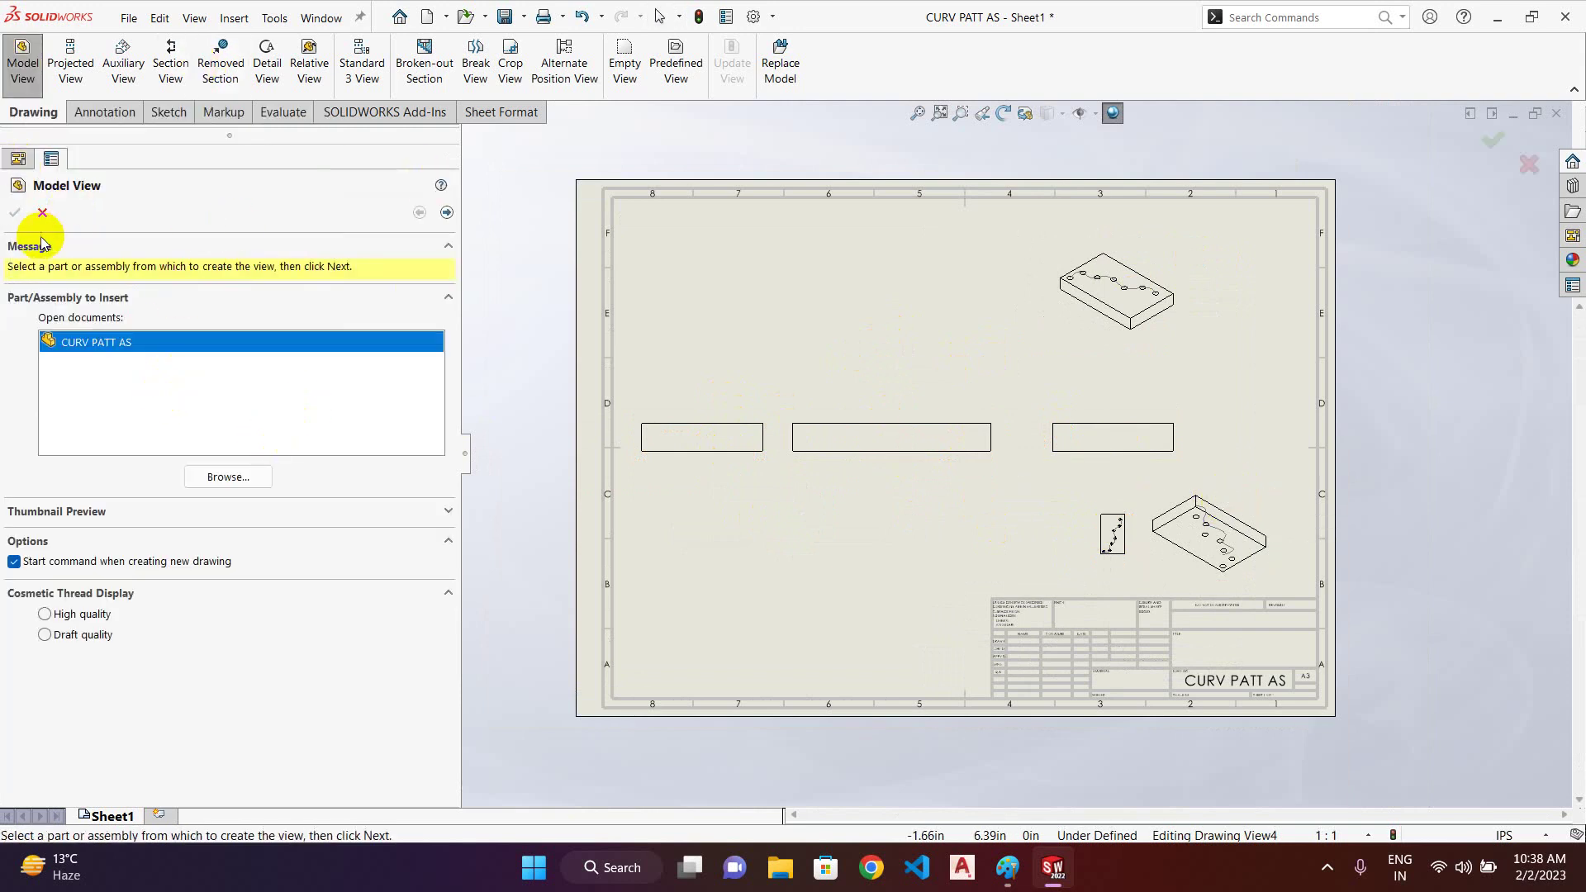
{"action": "left_click", "coordinate": [42, 212]}
{"action": "left_click", "coordinate": [840, 437]}
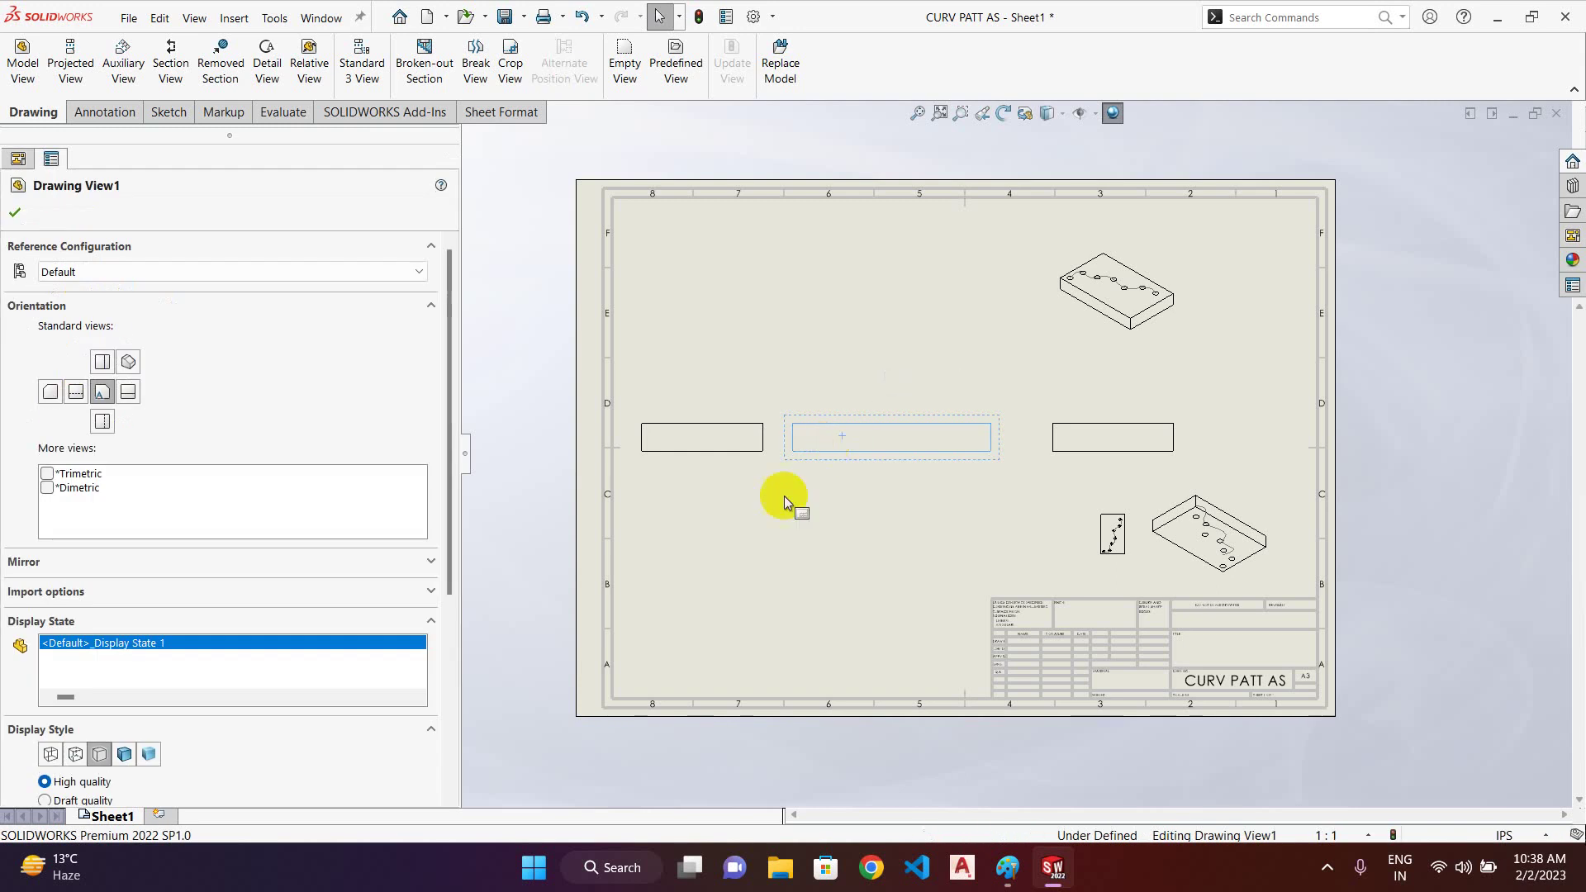
{"action": "scroll", "coordinate": [334, 507], "scroll_direction": "down", "scroll_amount": 3}
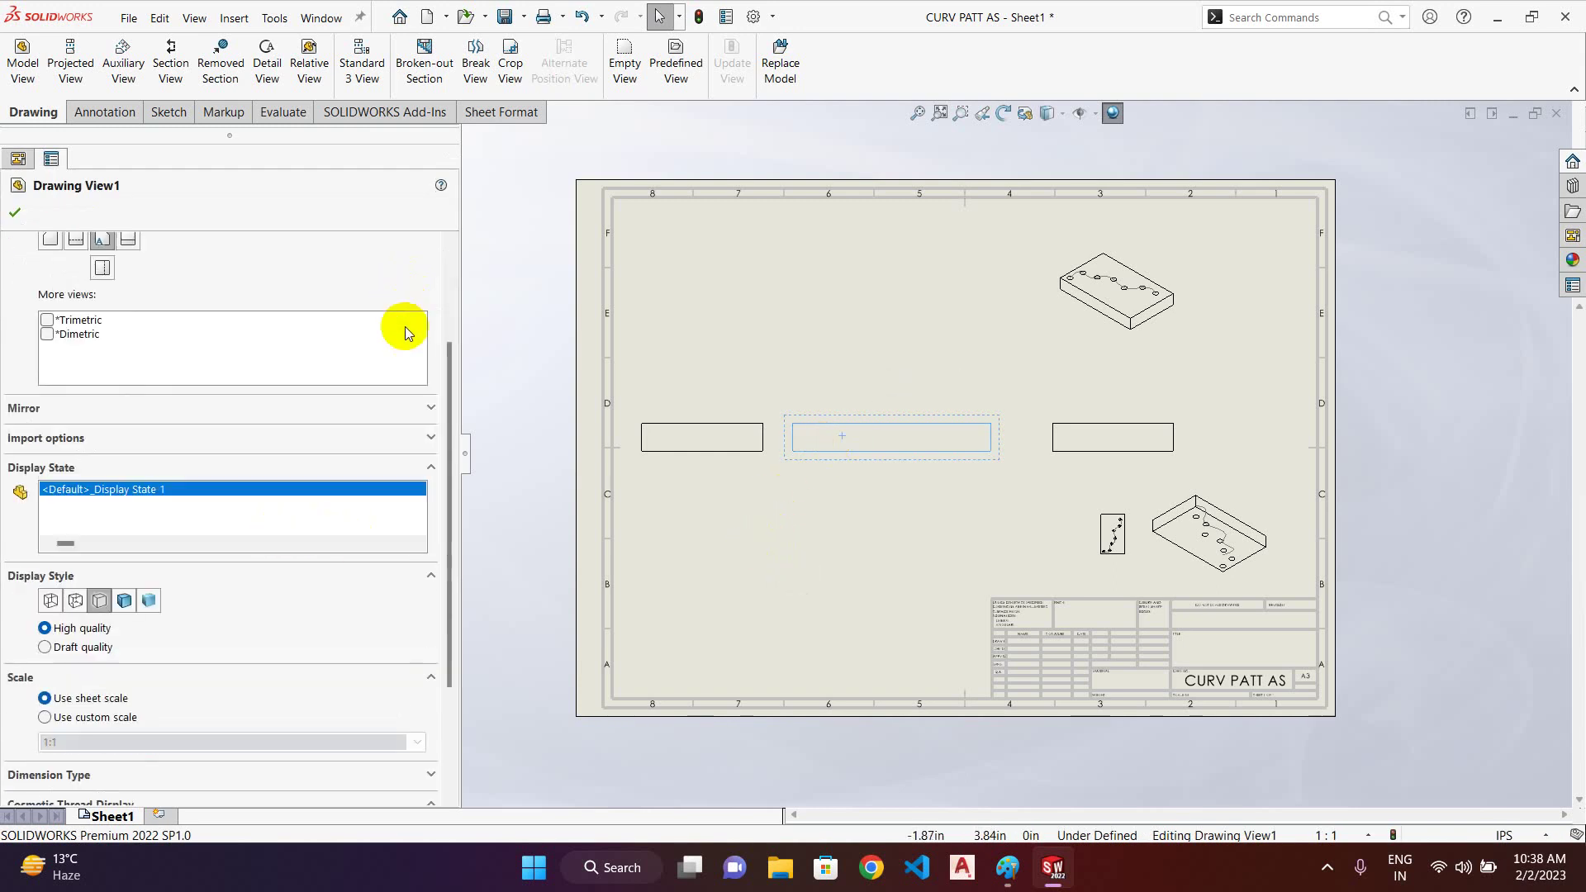
{"action": "scroll", "coordinate": [311, 592], "scroll_direction": "down", "scroll_amount": 3}
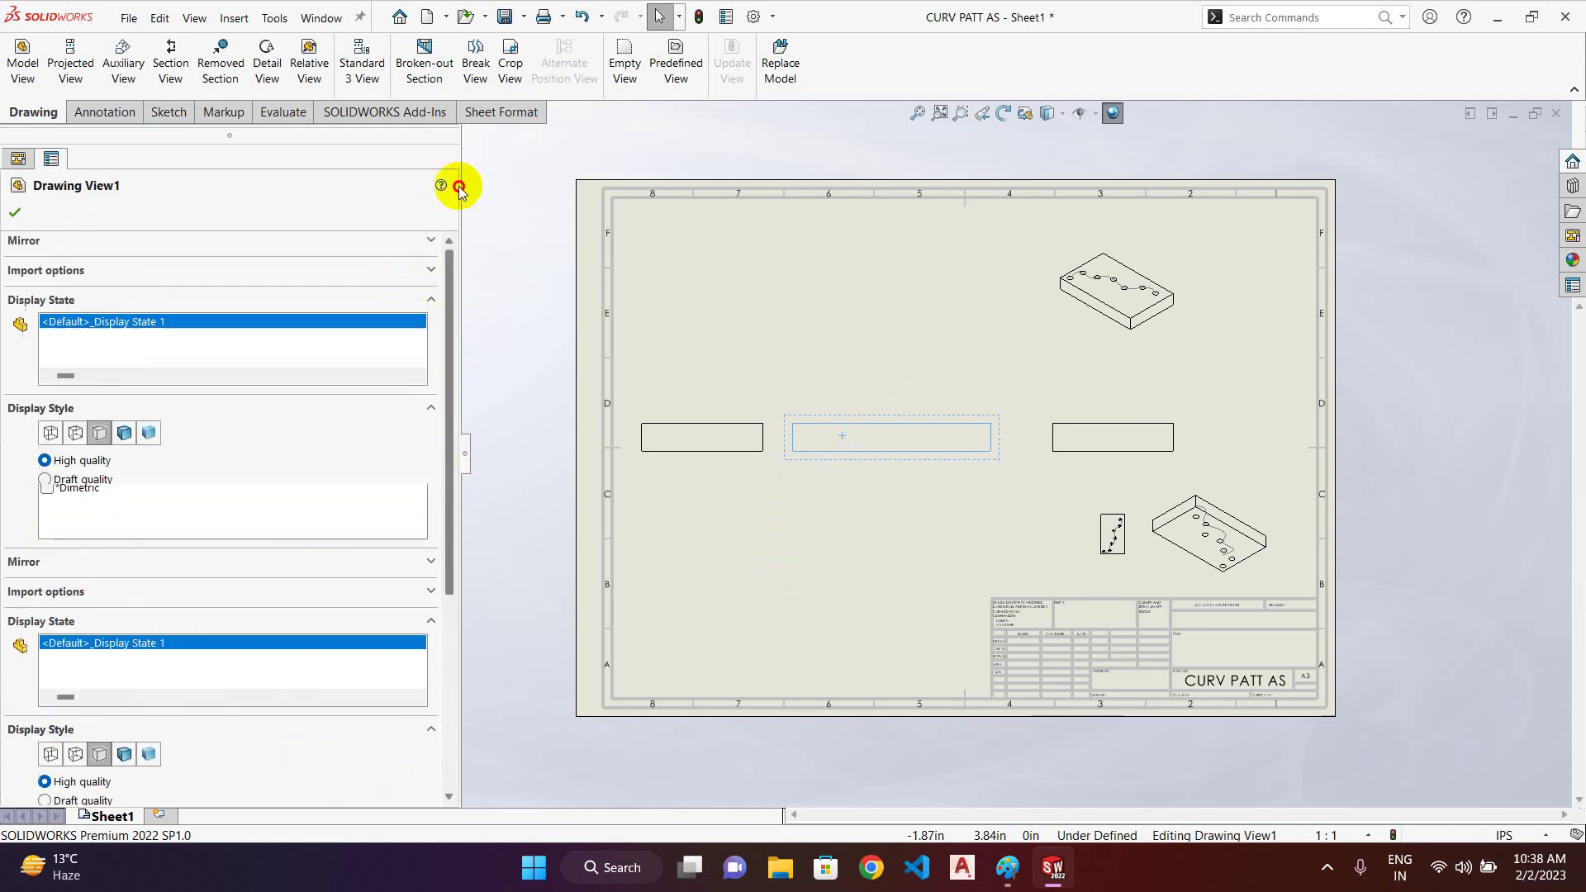
{"action": "left_click", "coordinate": [13, 216]}
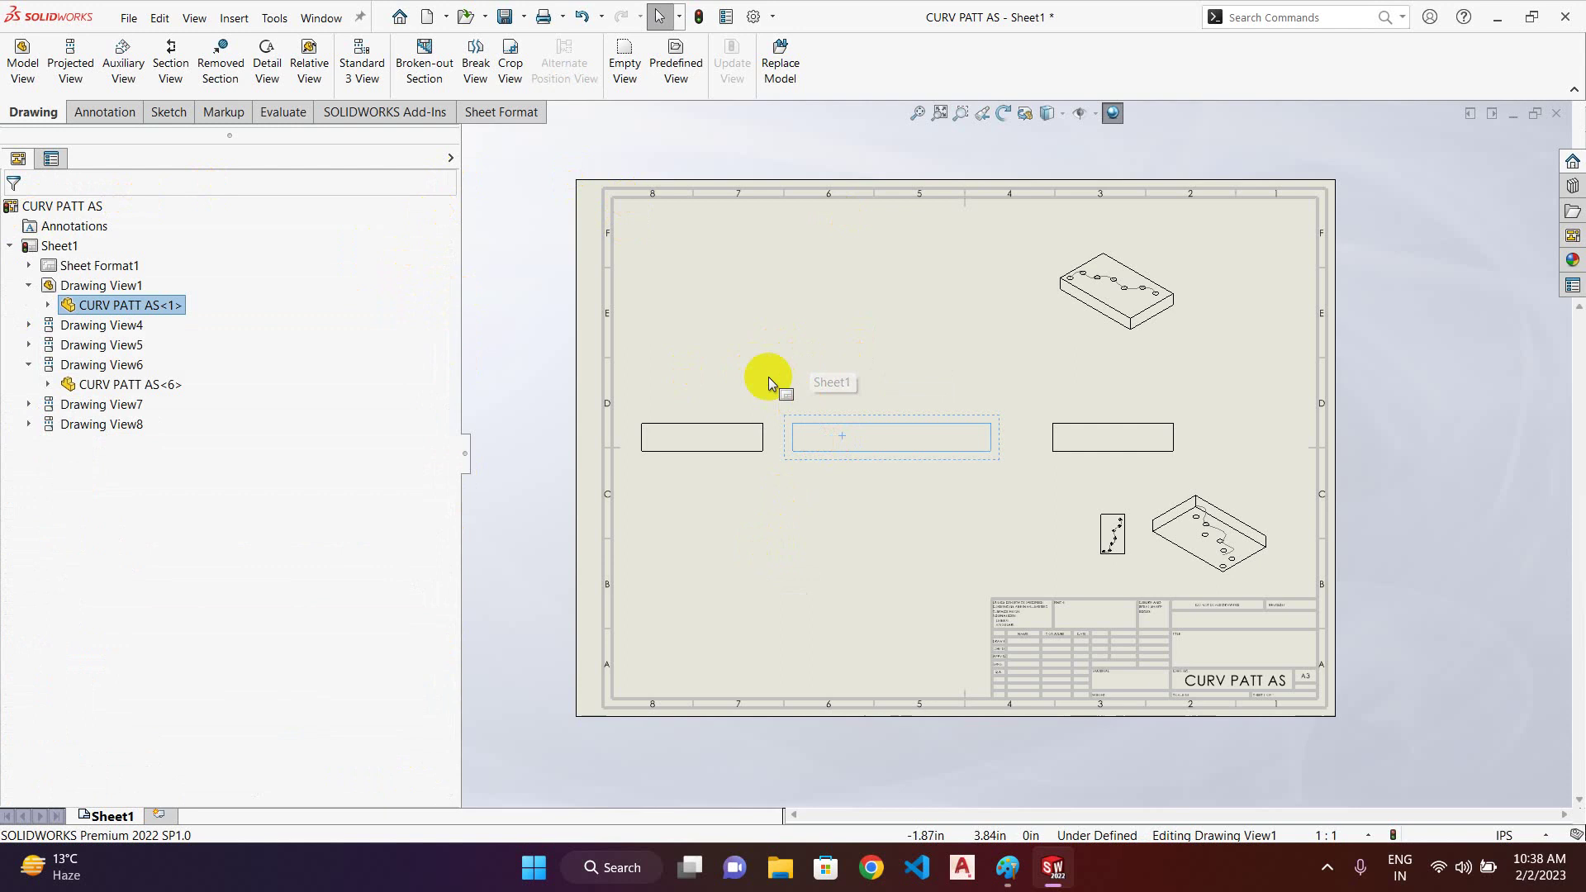
{"action": "left_click", "coordinate": [851, 320]}
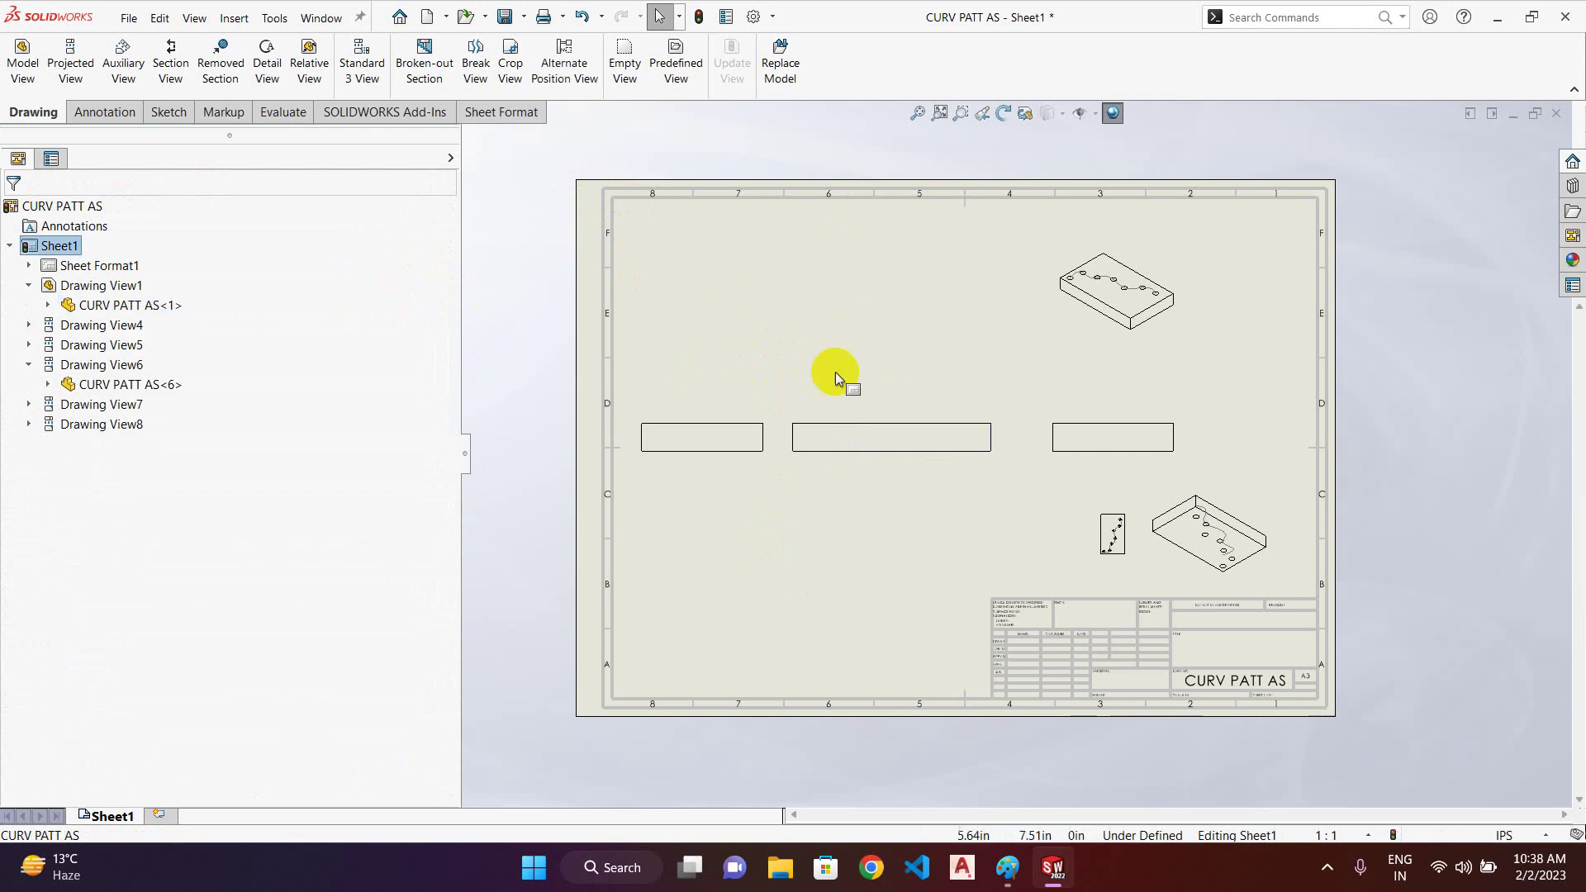
- Break the front view near its middle with a pair of vertical jagged break lines and a 0.39 in gap
{"action": "left_click", "coordinate": [476, 62]}
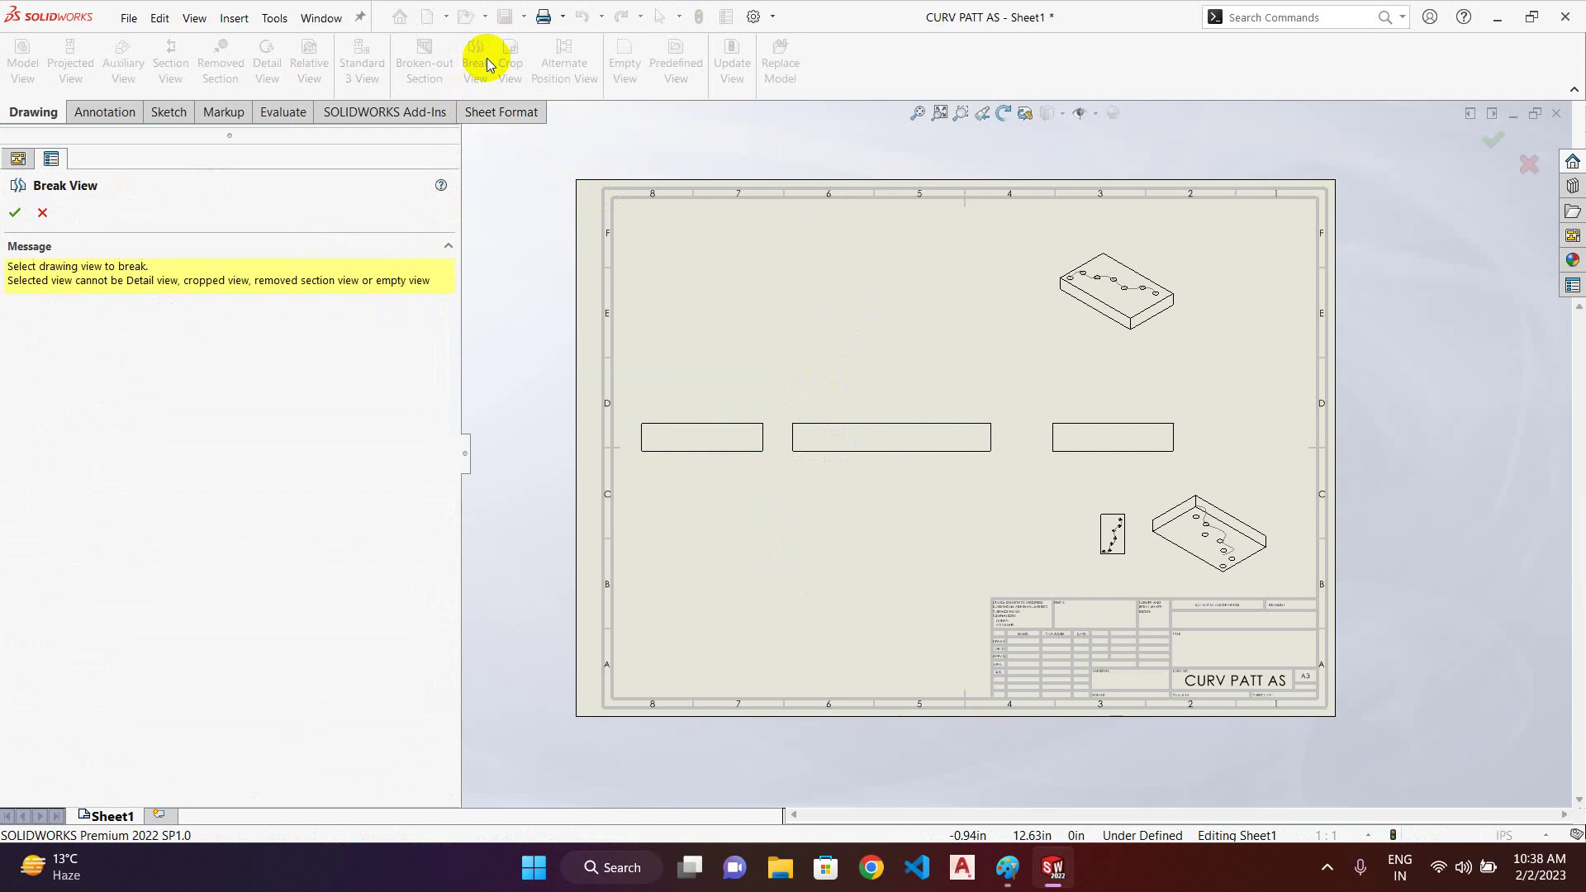
{"action": "left_click", "coordinate": [884, 427]}
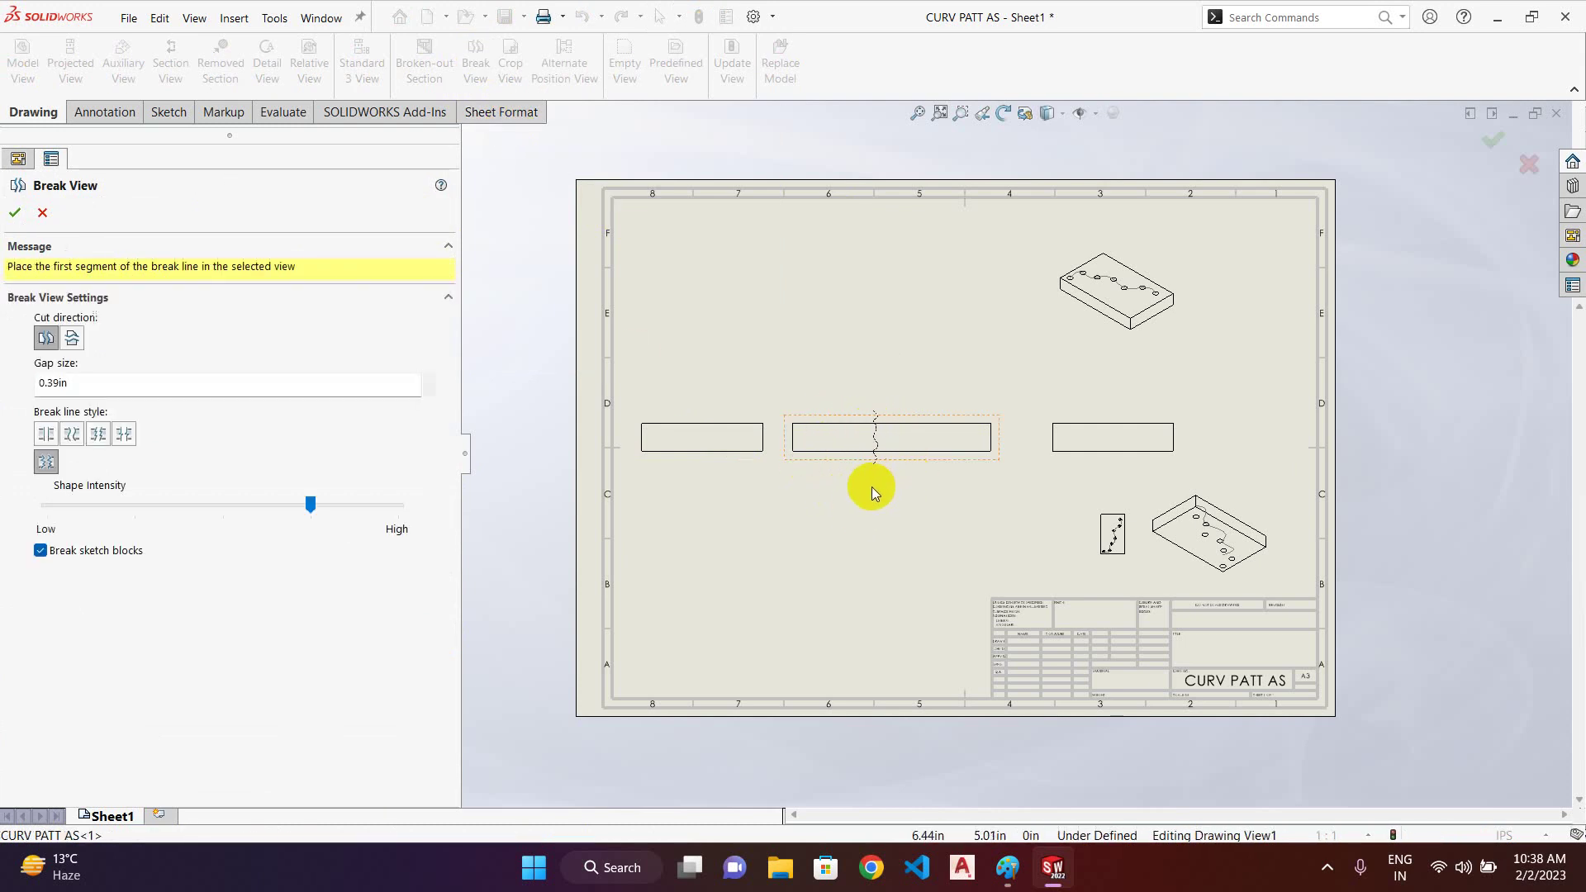
{"action": "left_click", "coordinate": [898, 452]}
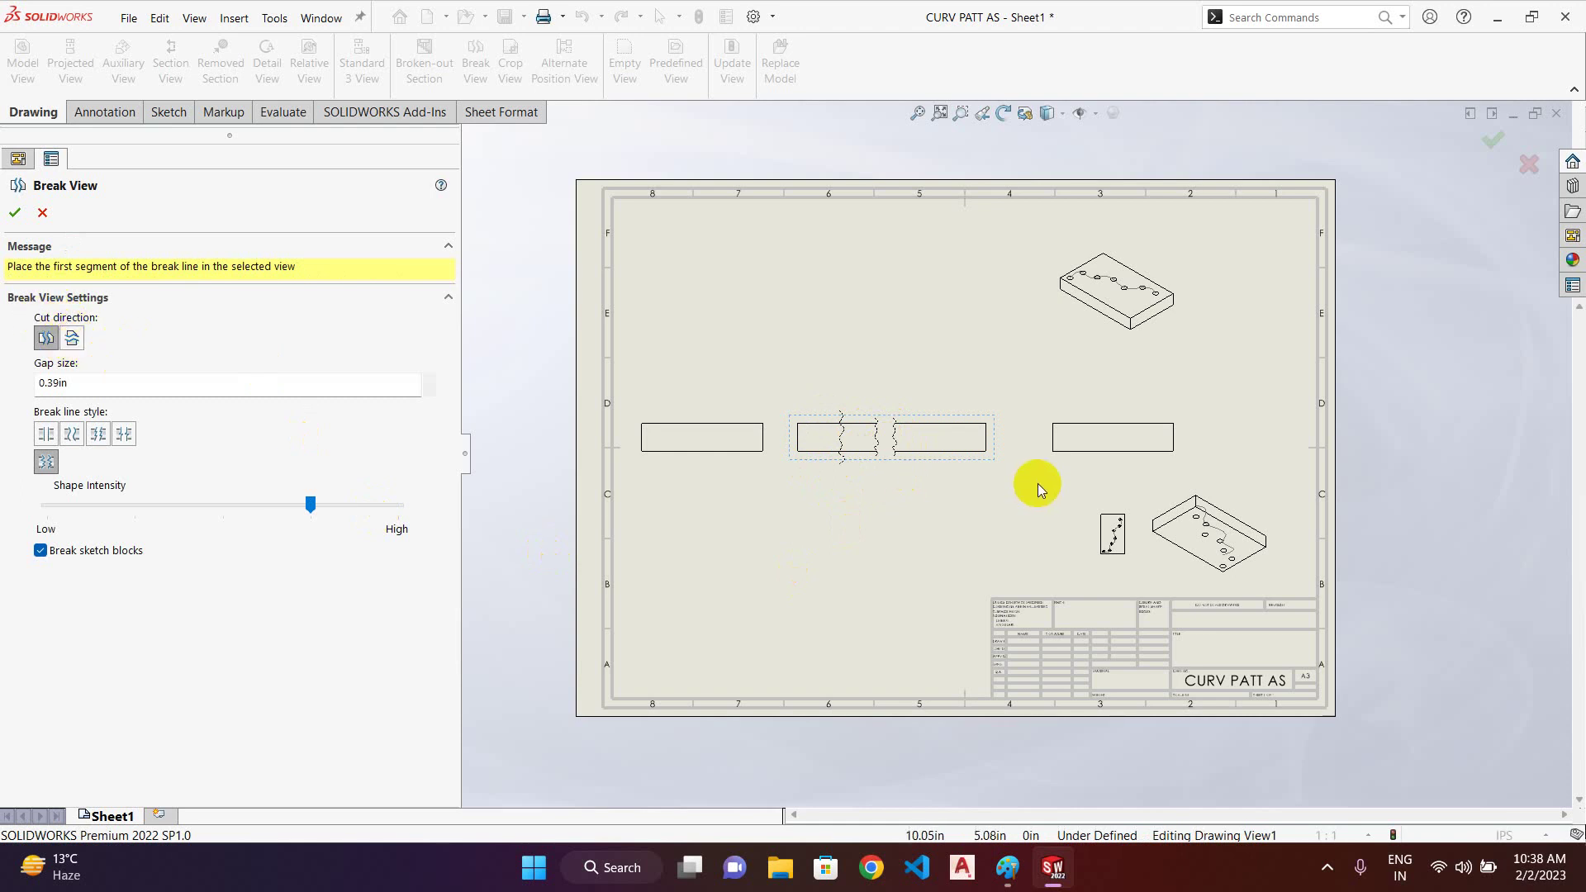
- Try to add a horizontal break line to the projected view left of the front view
{"action": "left_click", "coordinate": [72, 338]}
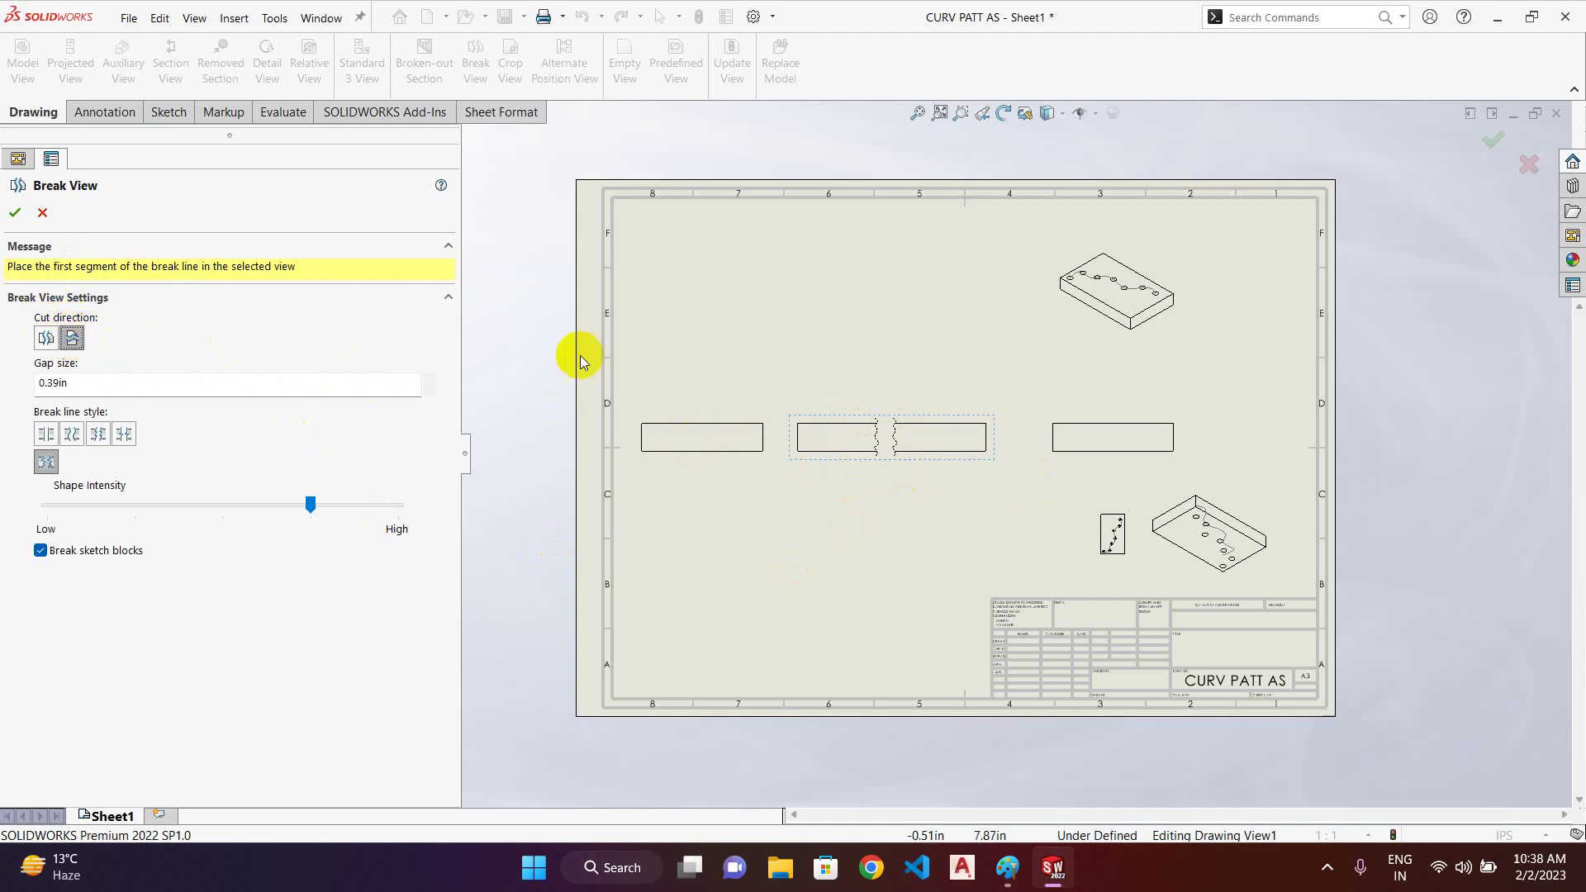
{"action": "left_click", "coordinate": [683, 432]}
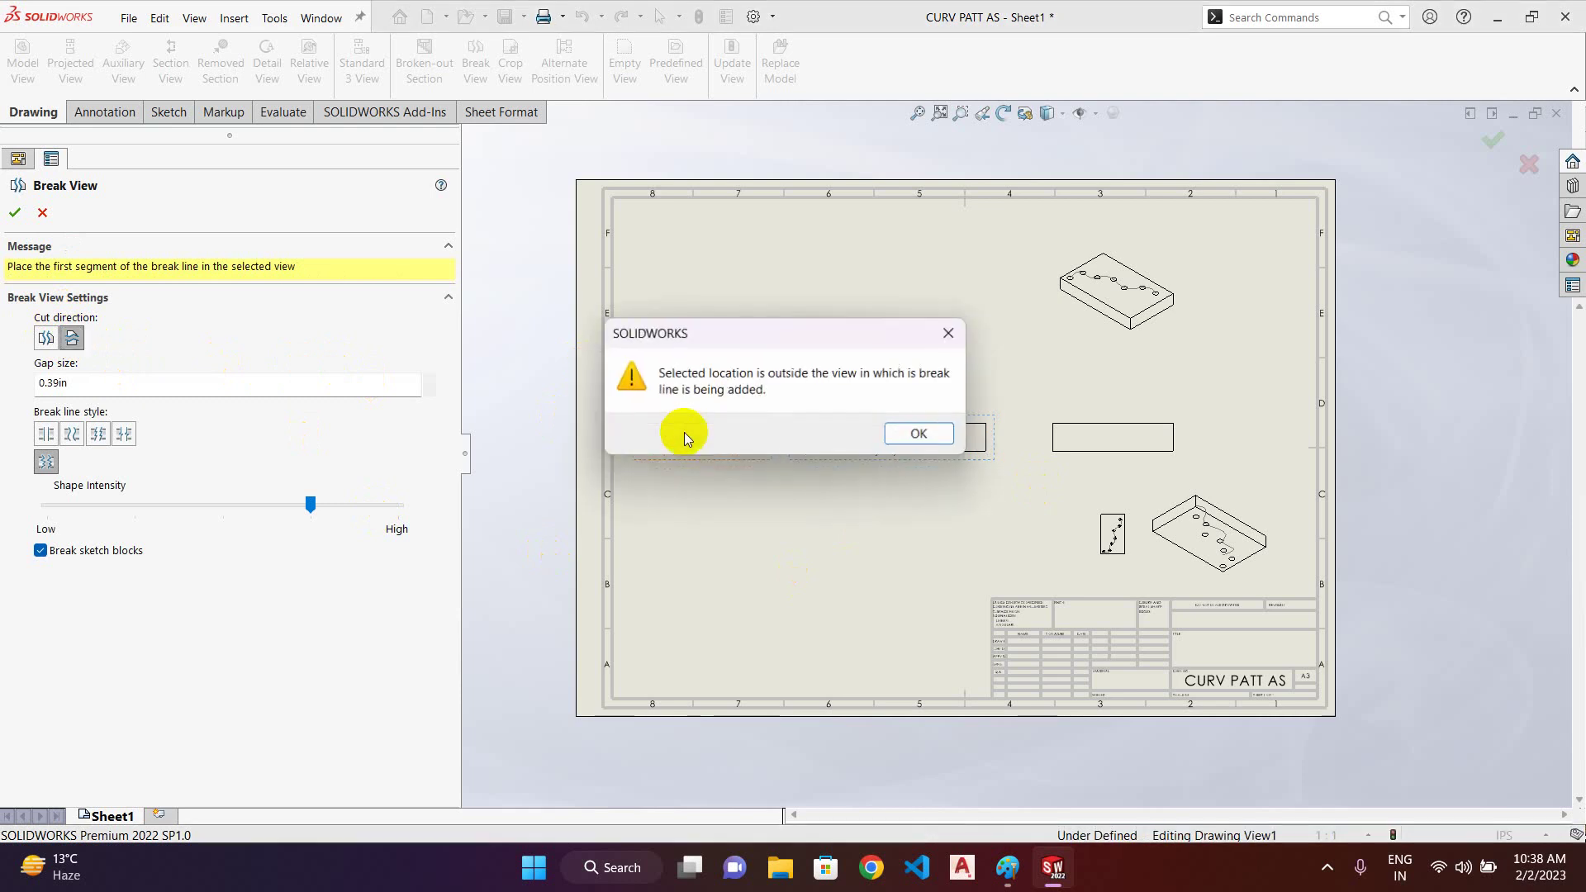
{"action": "left_click", "coordinate": [948, 336]}
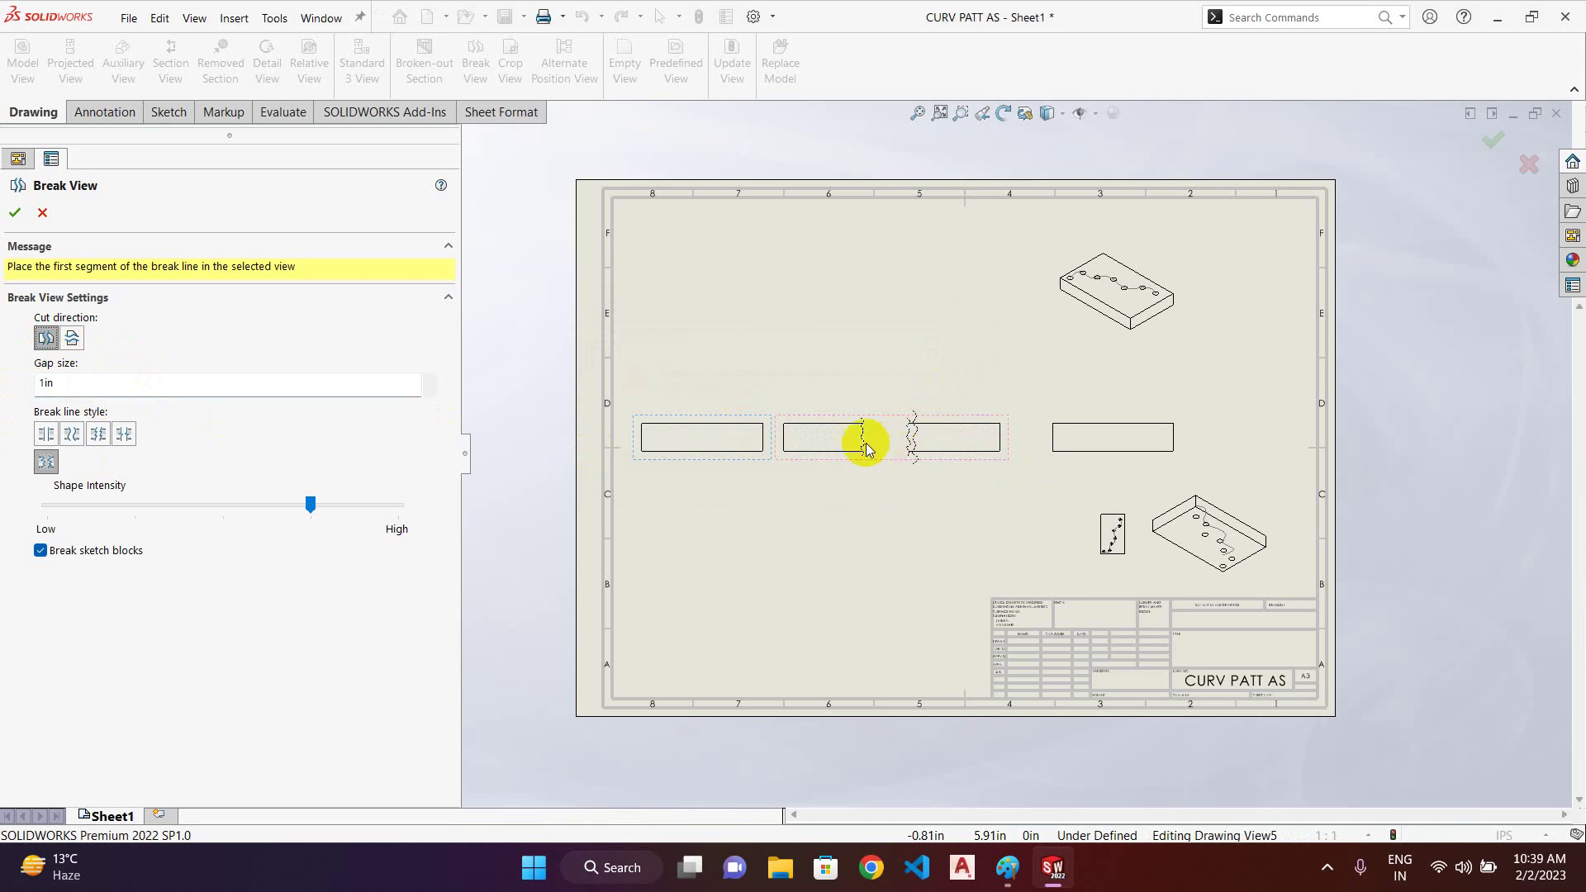
- Compare the straight, zigzag and jagged break line styles, trying the jagged cut at low and high shape intensity
{"action": "left_click", "coordinate": [46, 435]}
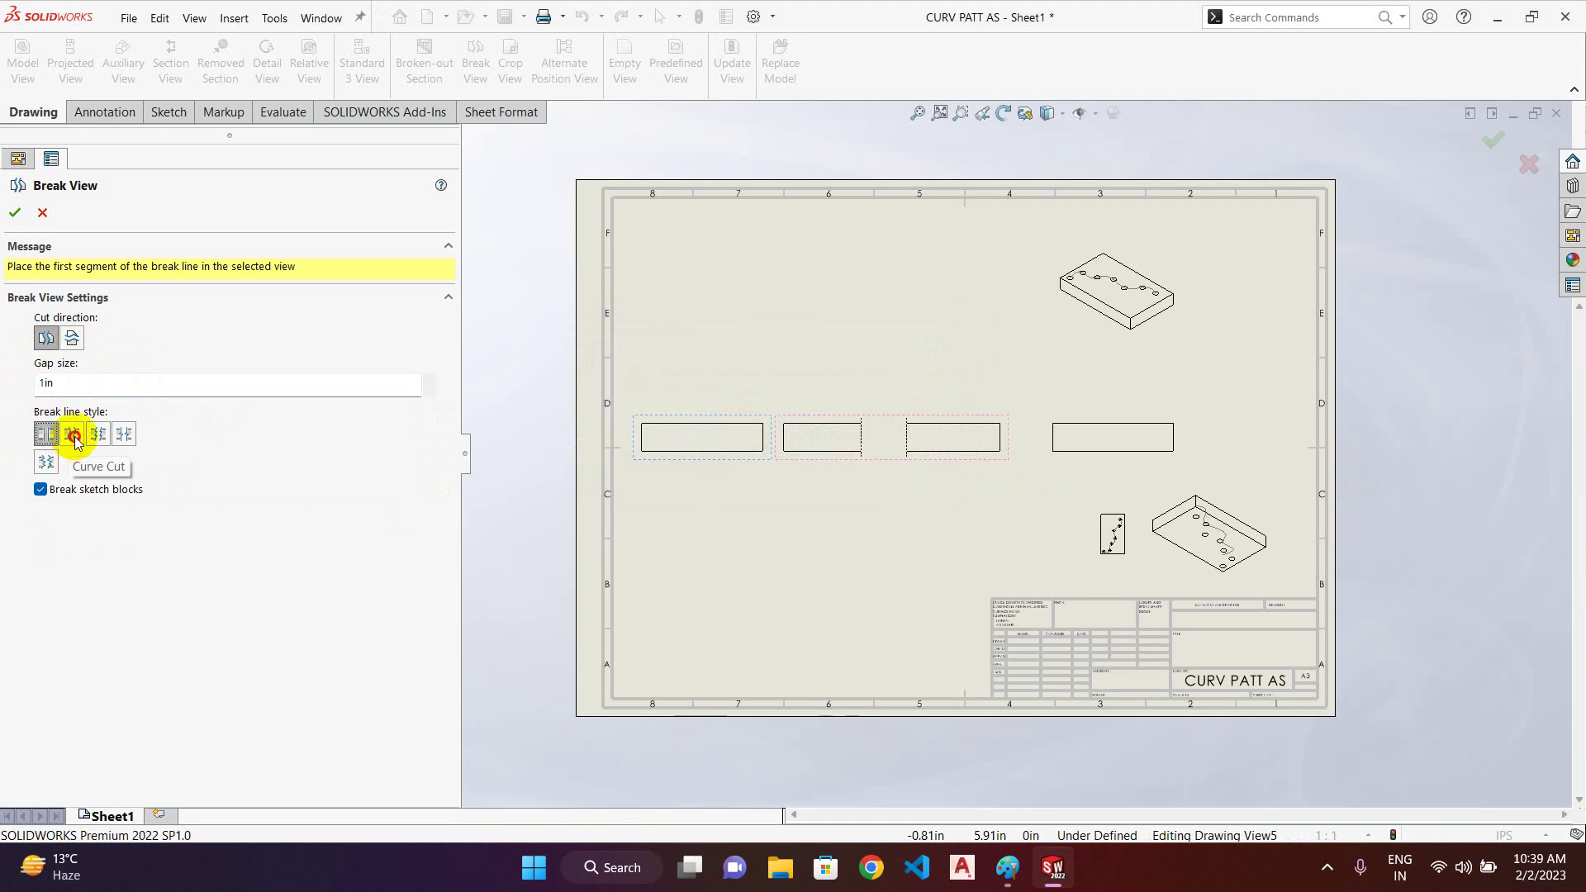
{"action": "left_click", "coordinate": [123, 436]}
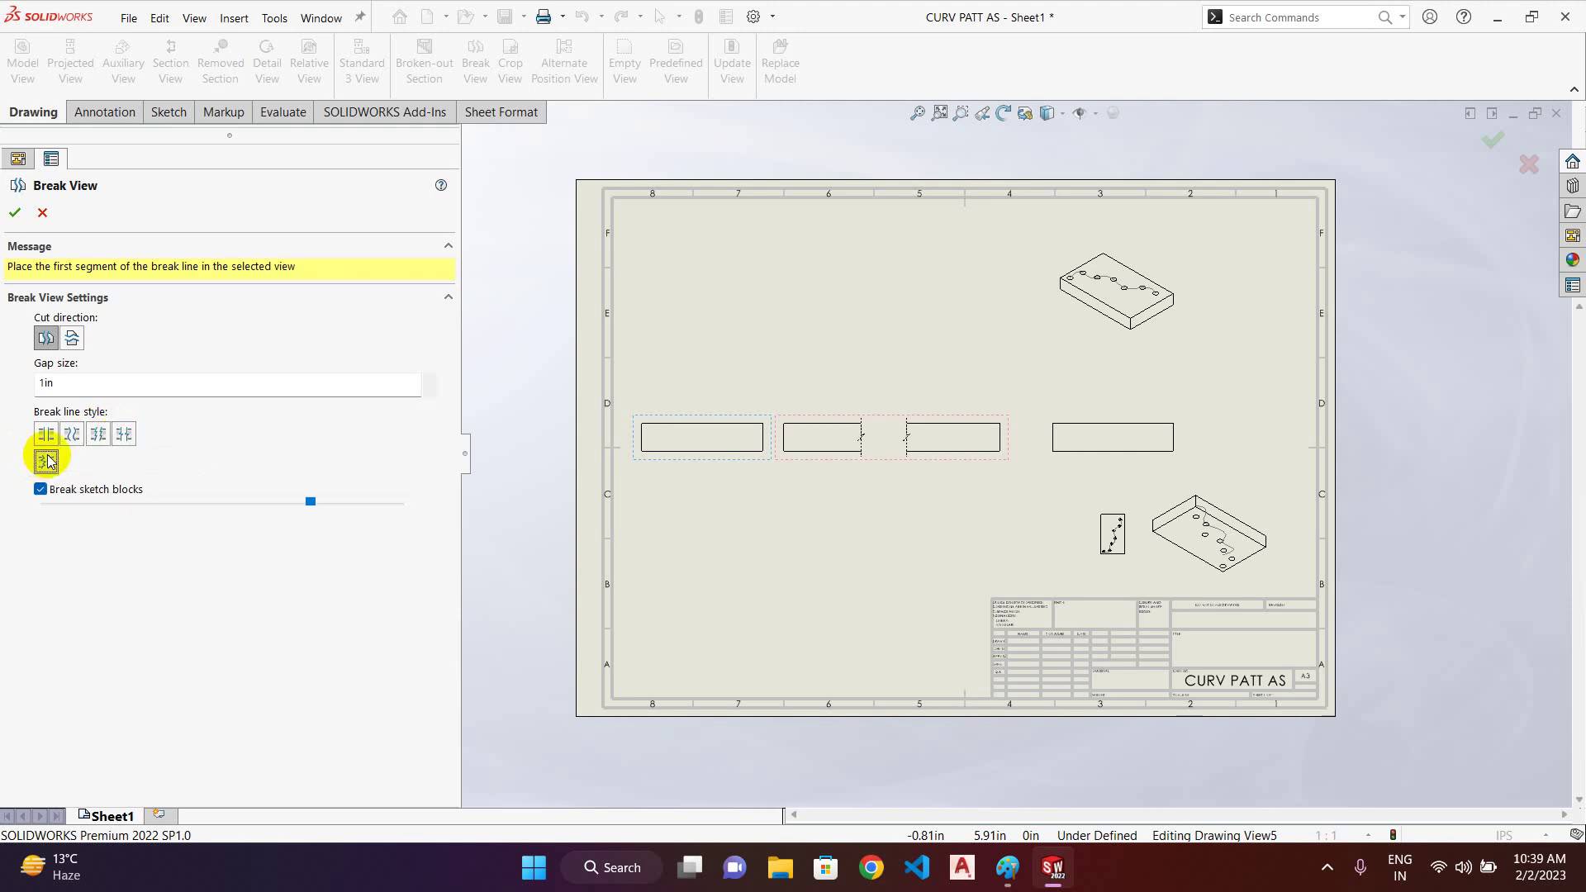
{"action": "left_click", "coordinate": [47, 461]}
{"action": "left_click_drag", "start_coordinate": [313, 505], "coordinate": [134, 537]}
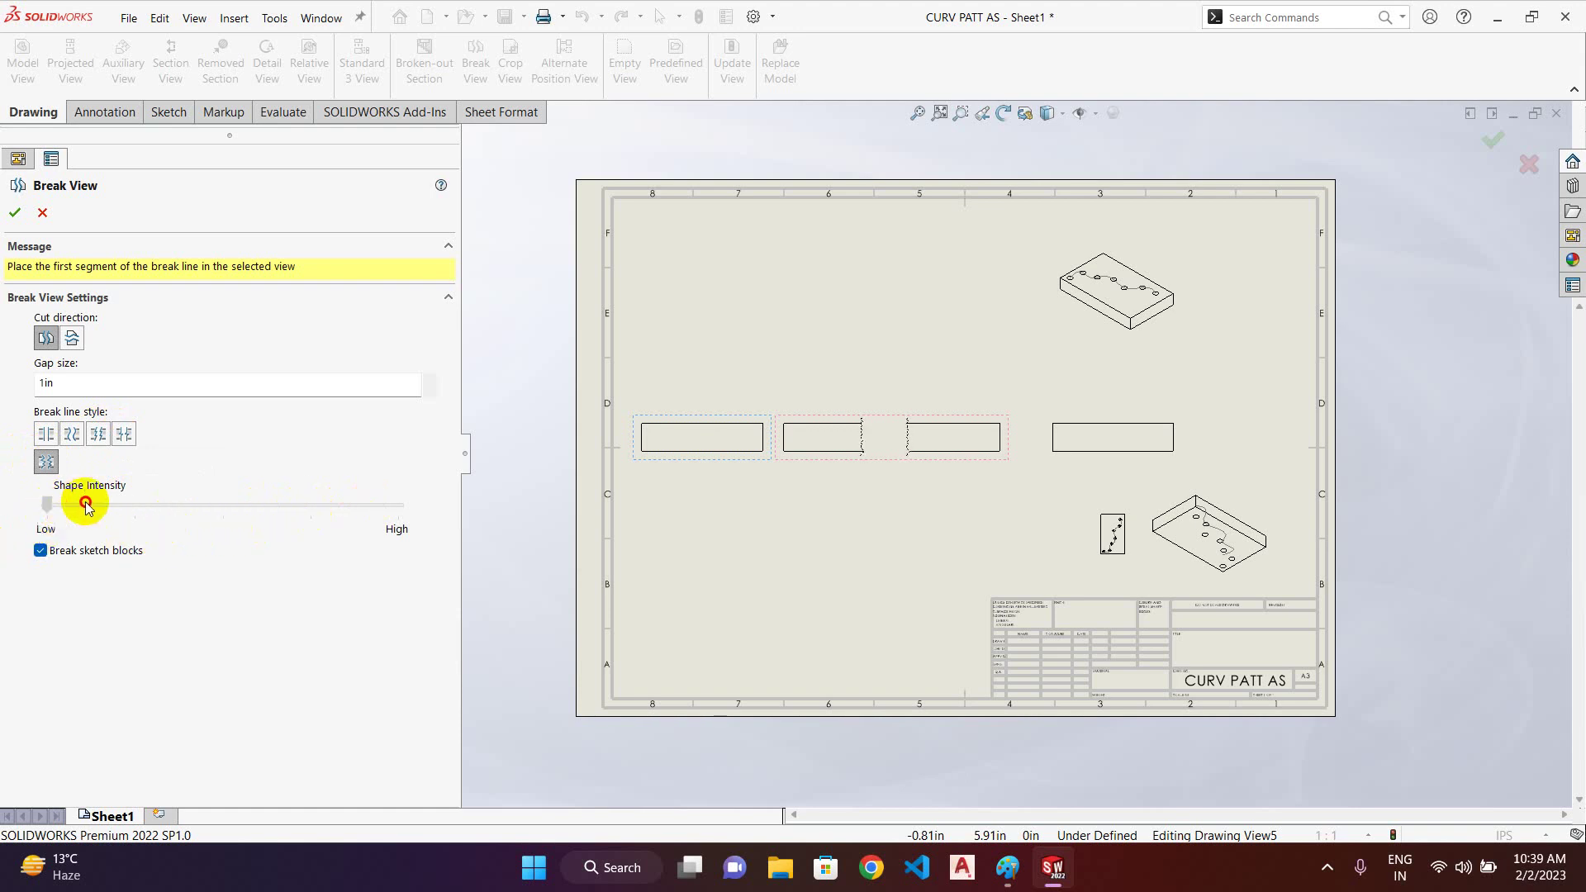
{"action": "left_click_drag", "start_coordinate": [104, 506], "coordinate": [399, 503]}
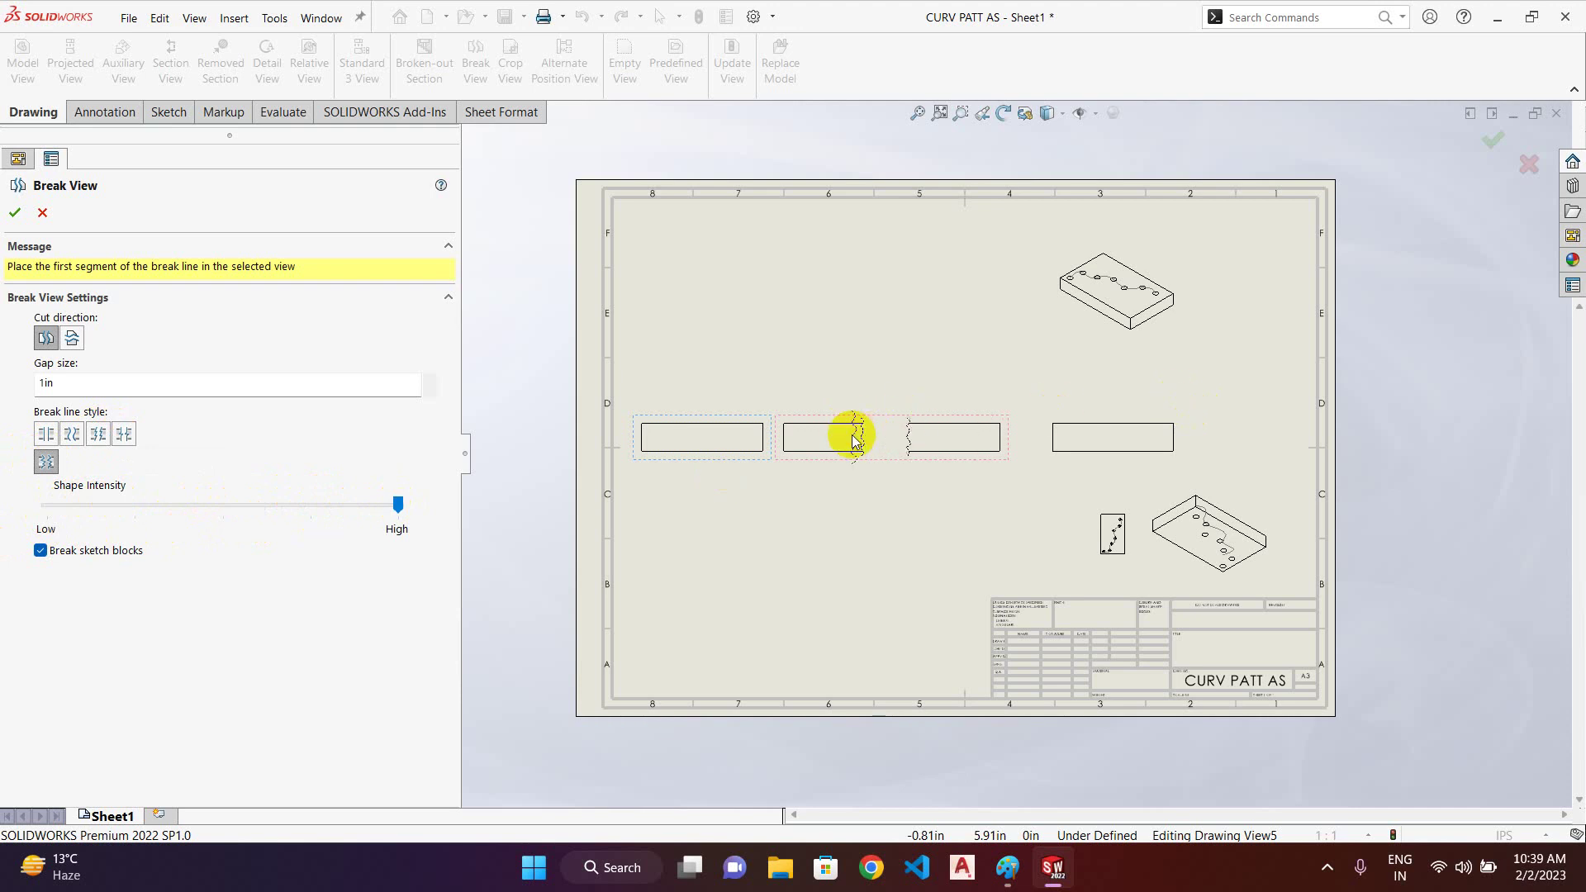
- Set the front view's break to the Curve Cut style with a 0.5 in gap and finish the Break View command
{"action": "left_click", "coordinate": [73, 436]}
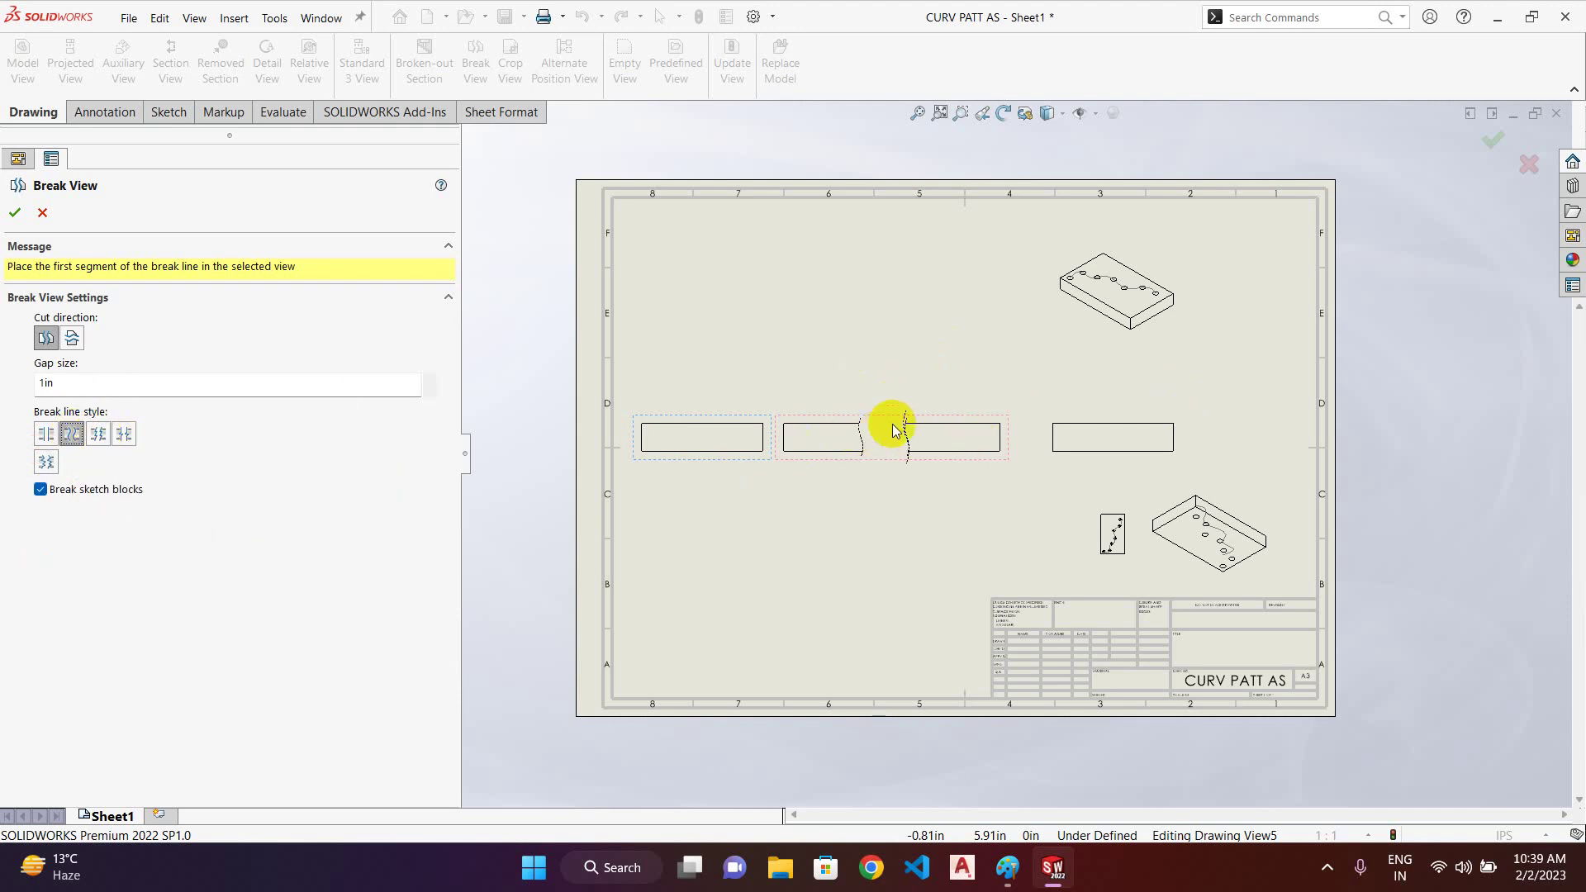
{"action": "left_click", "coordinate": [115, 385]}
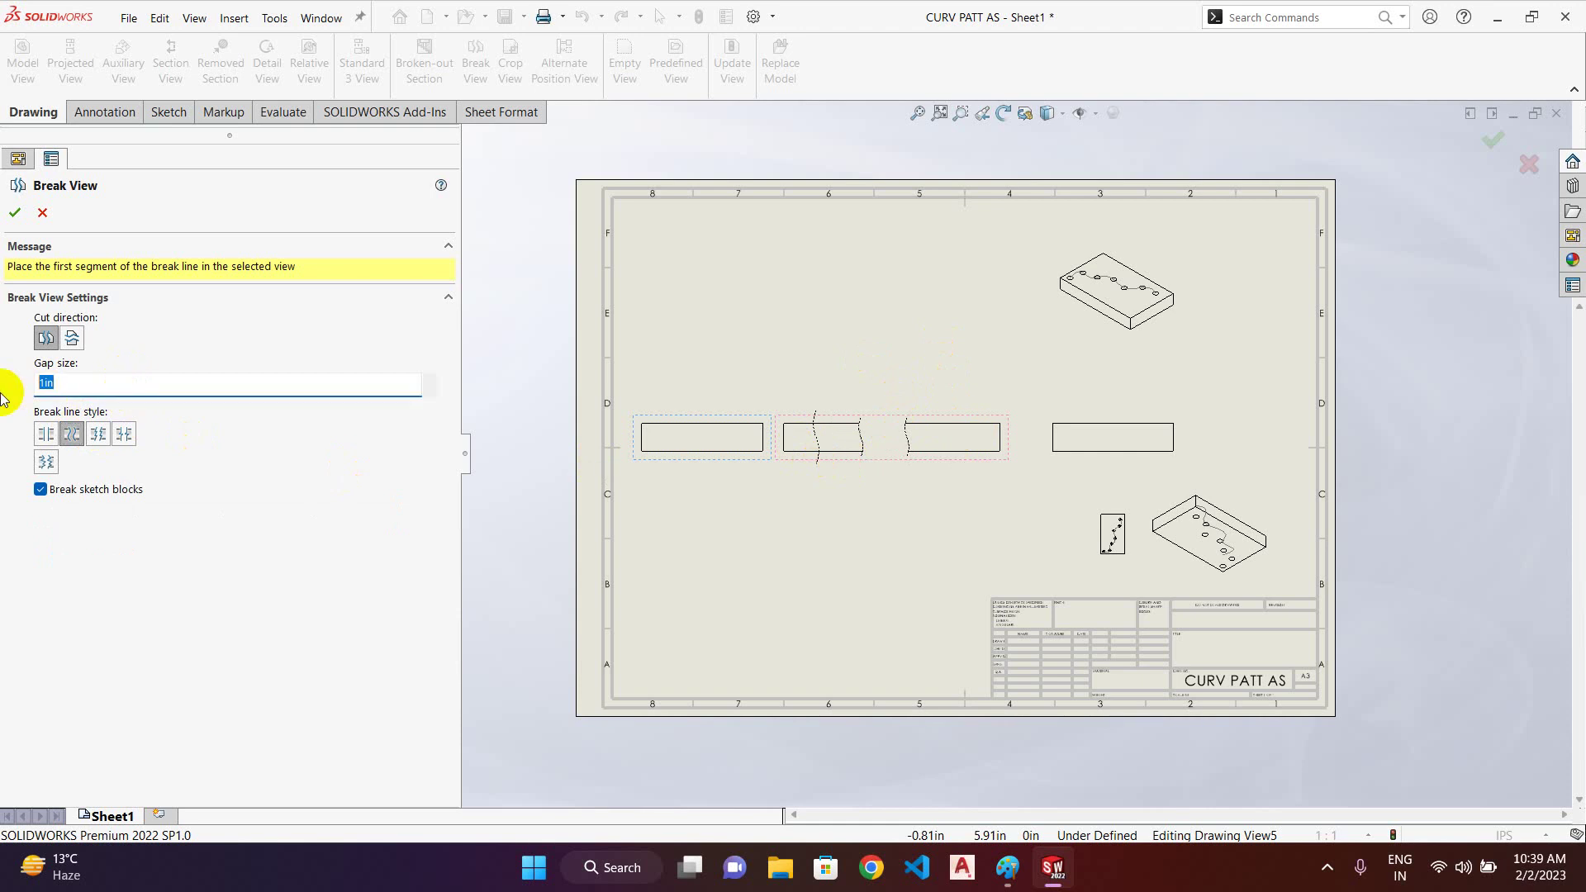
{"action": "key", "text": "Return"}
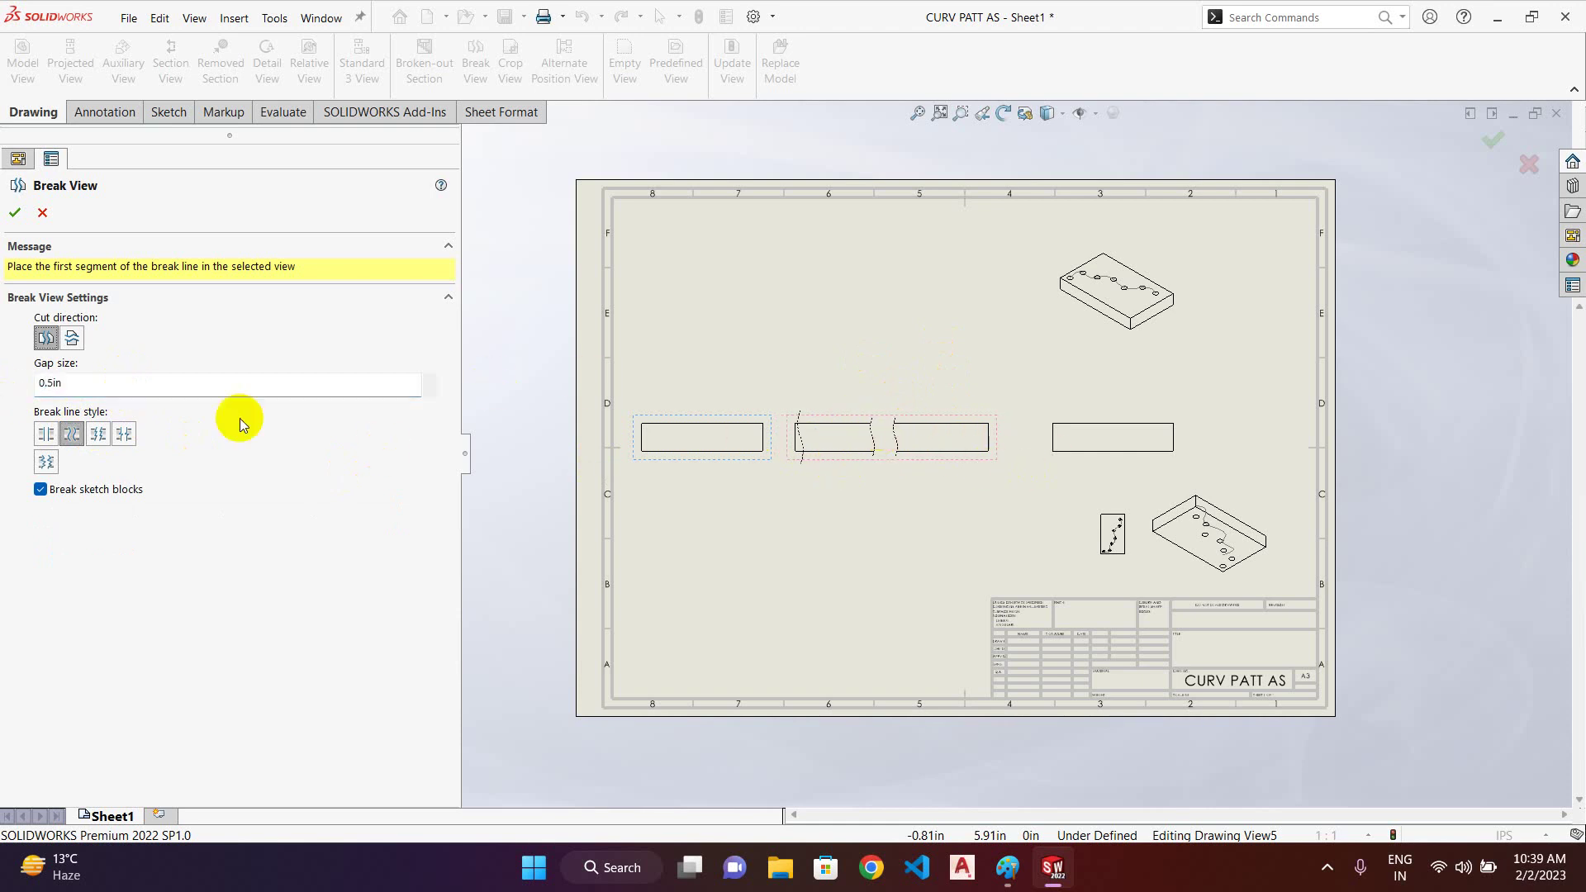
{"action": "left_click", "coordinate": [16, 214]}
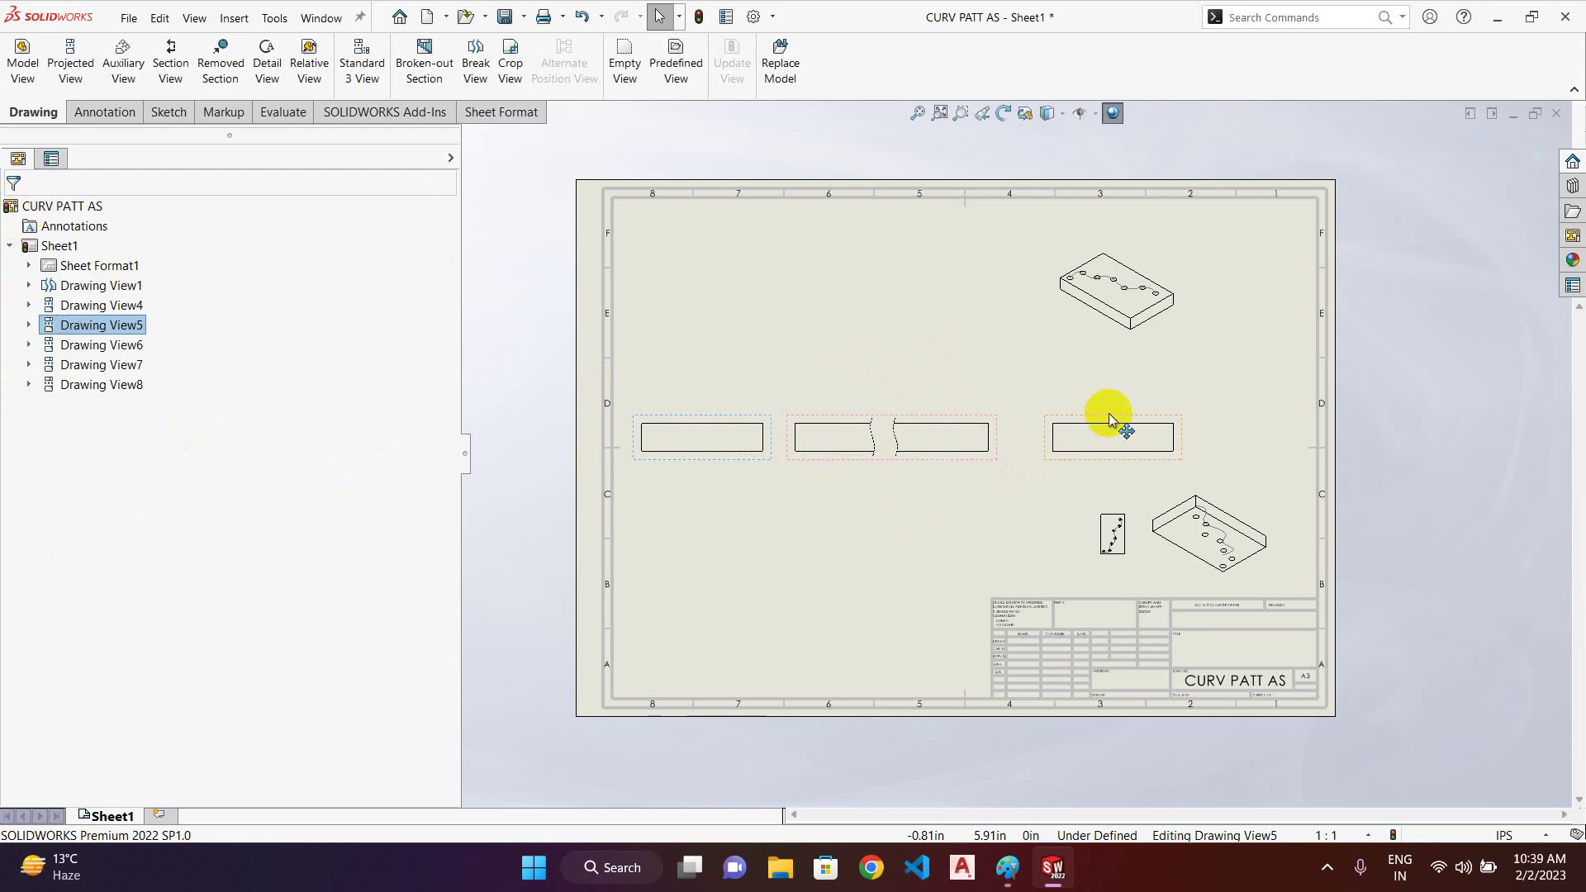
{"action": "left_click", "coordinate": [1016, 376]}
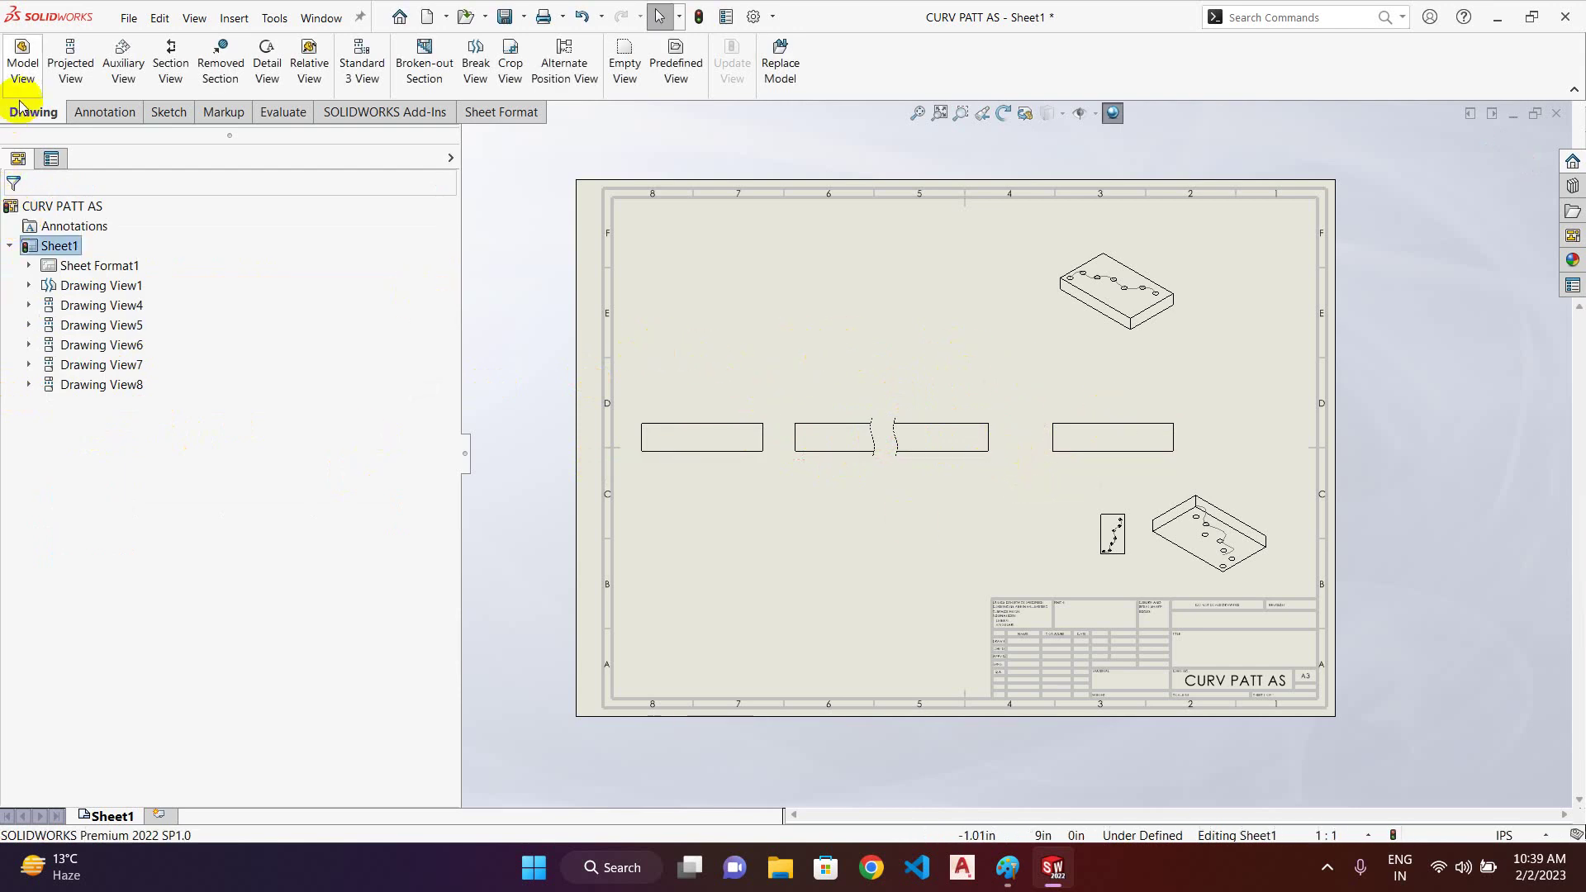
- Insert a front model view of the part 6-3 above the broken front view, without adding projected views
{"action": "left_click", "coordinate": [33, 84]}
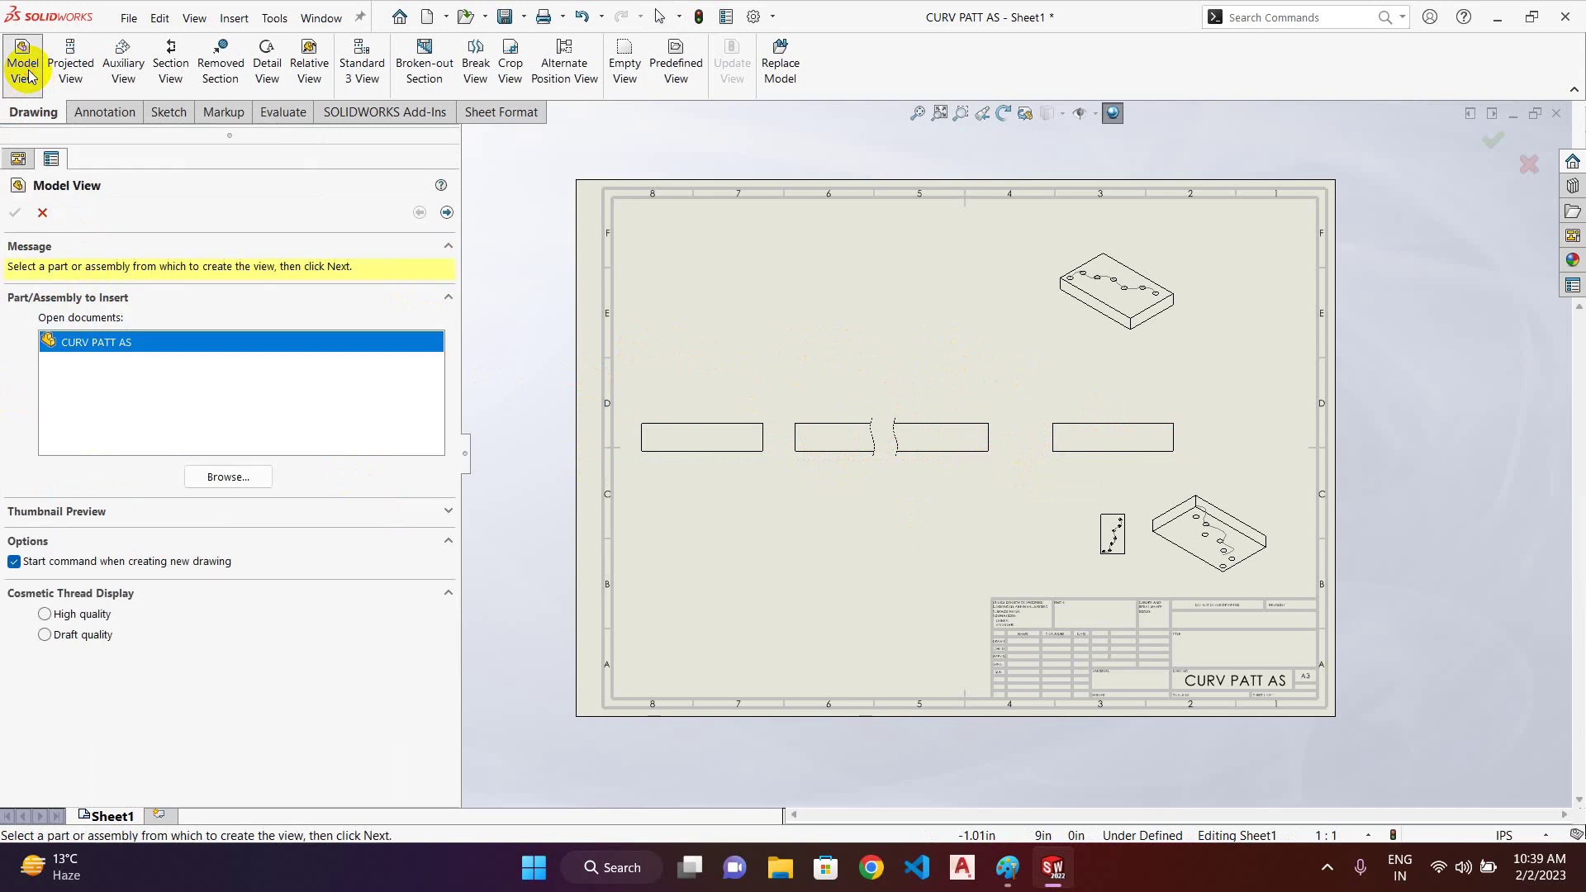
{"action": "left_click", "coordinate": [191, 479]}
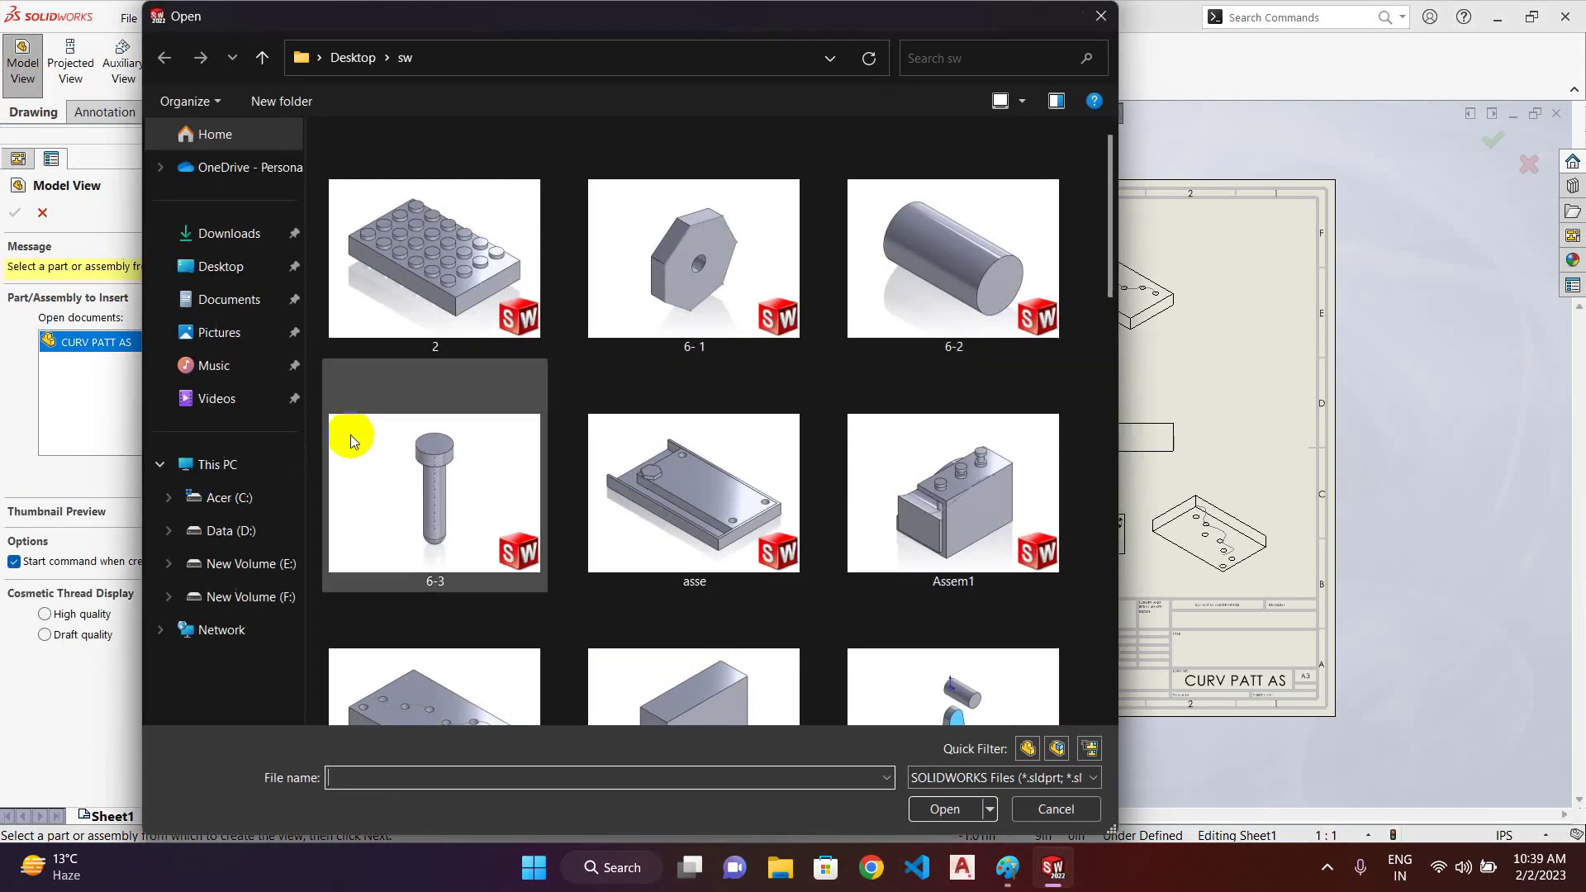
{"action": "left_click", "coordinate": [435, 502]}
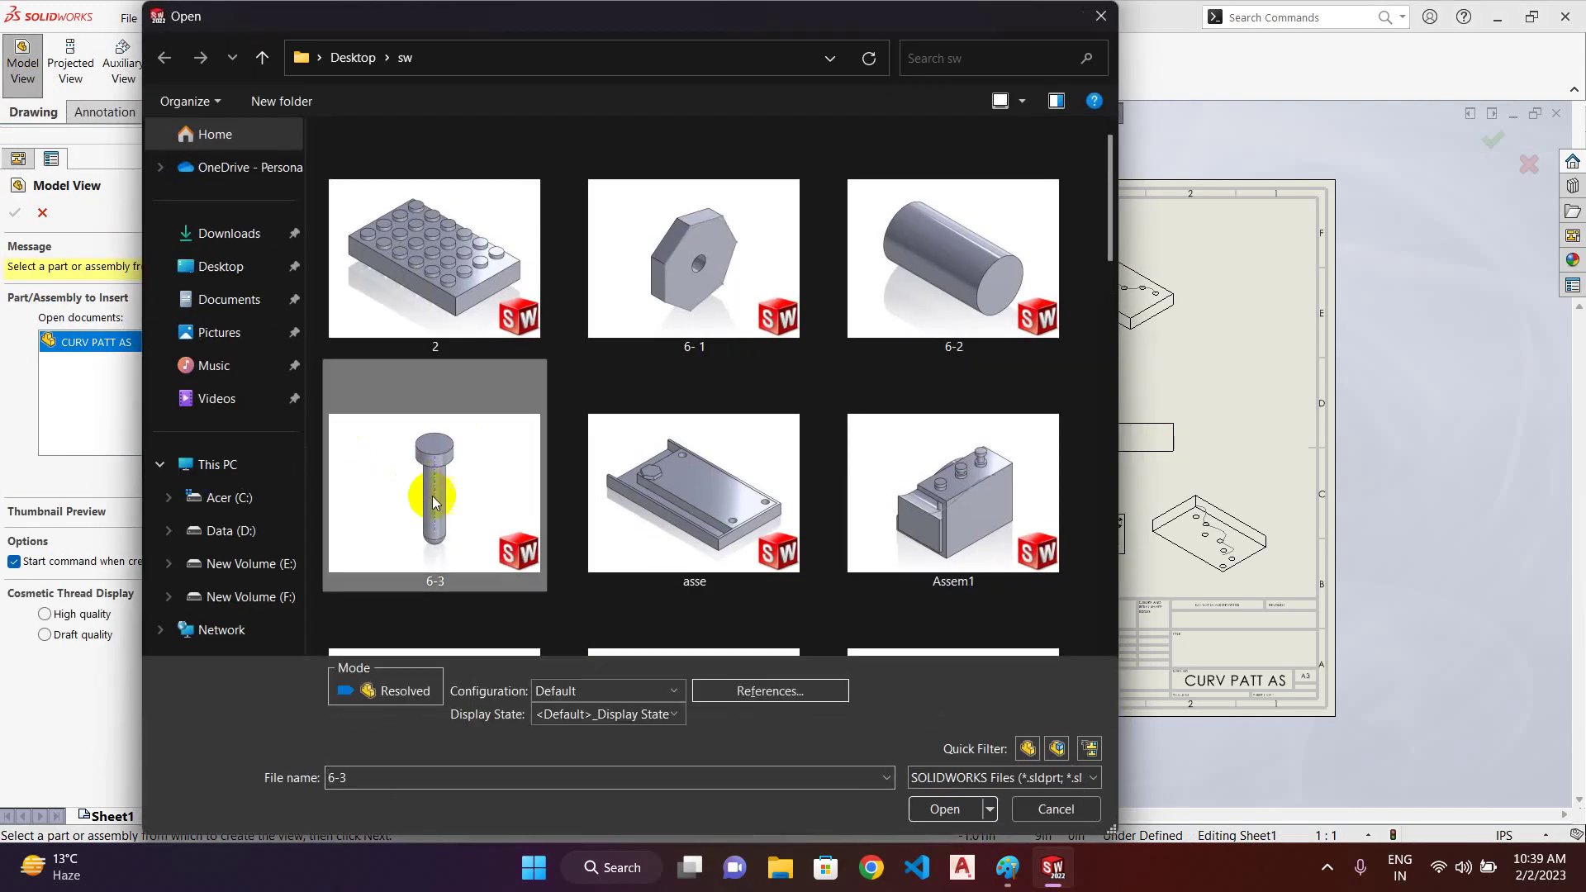
{"action": "left_click", "coordinate": [944, 808]}
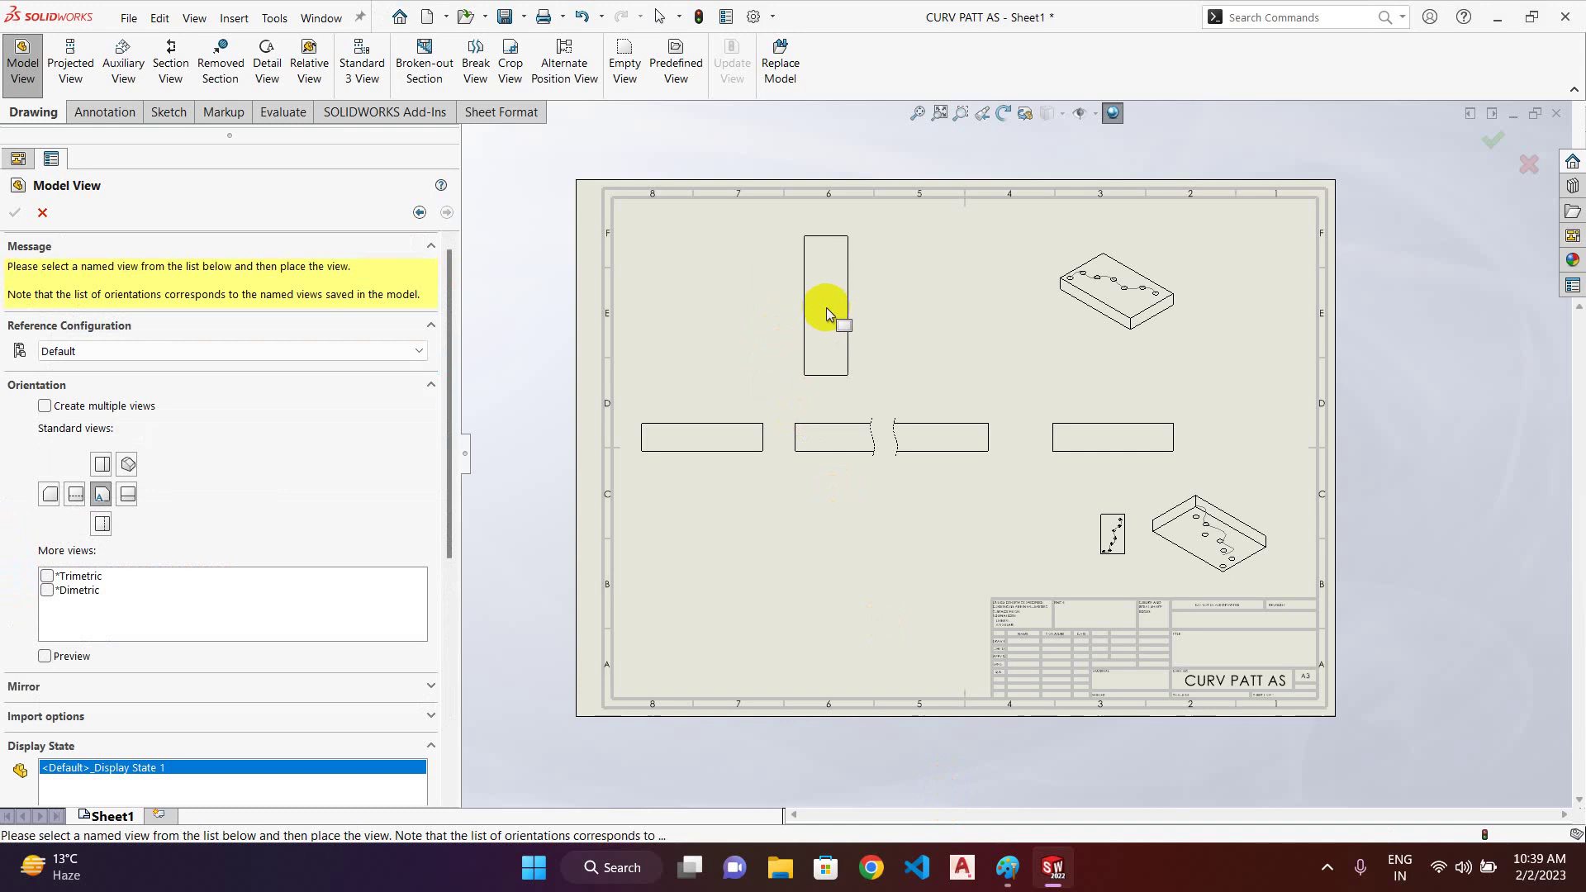
{"action": "left_click", "coordinate": [829, 318]}
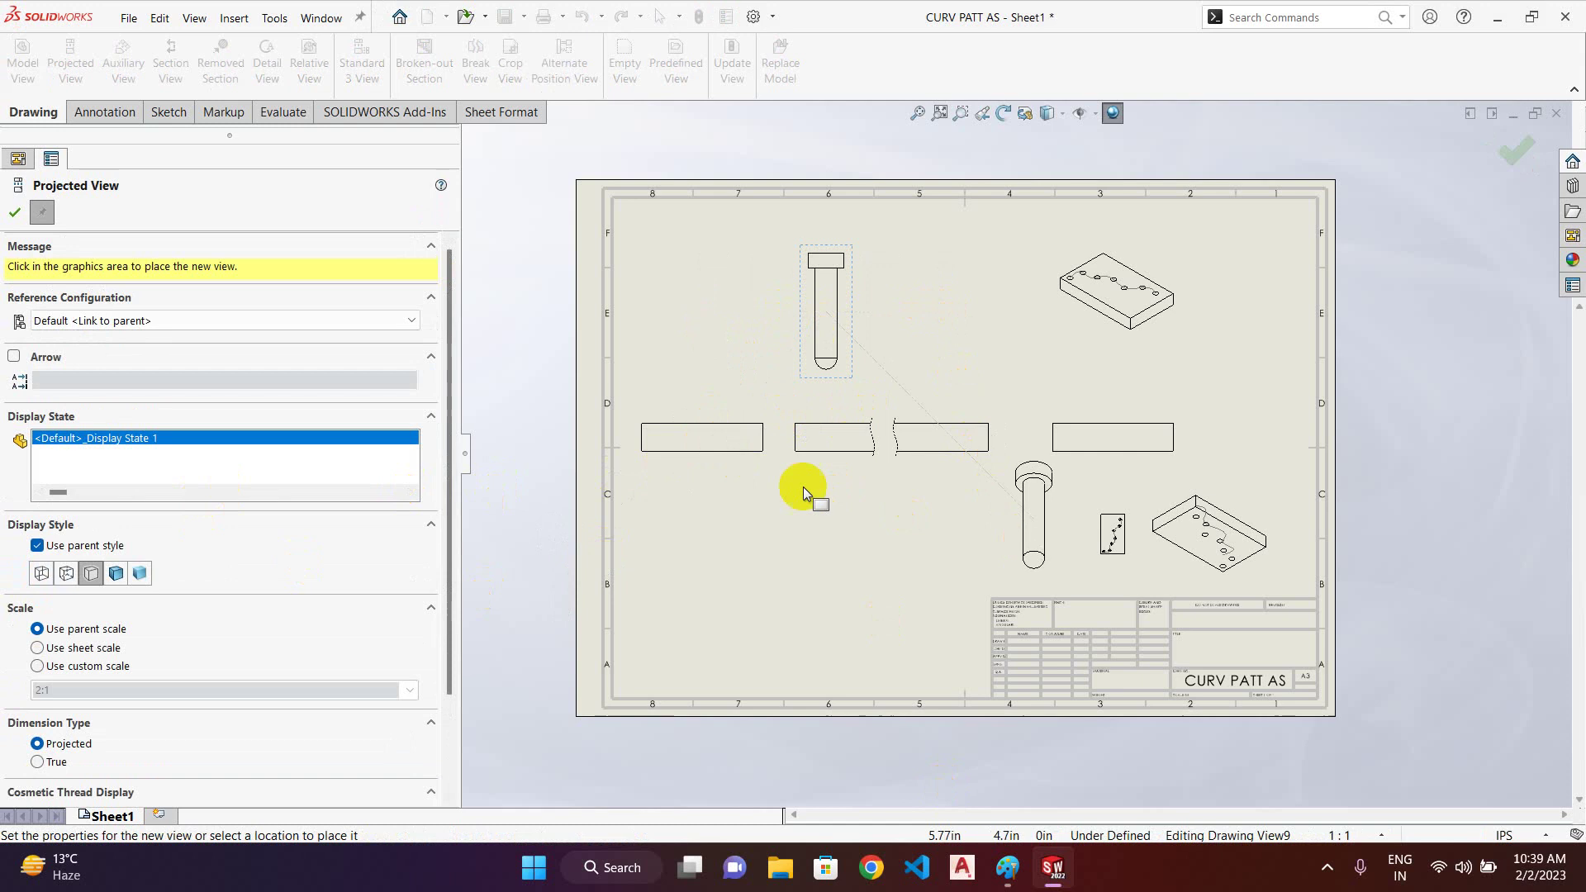
{"action": "left_click", "coordinate": [18, 212]}
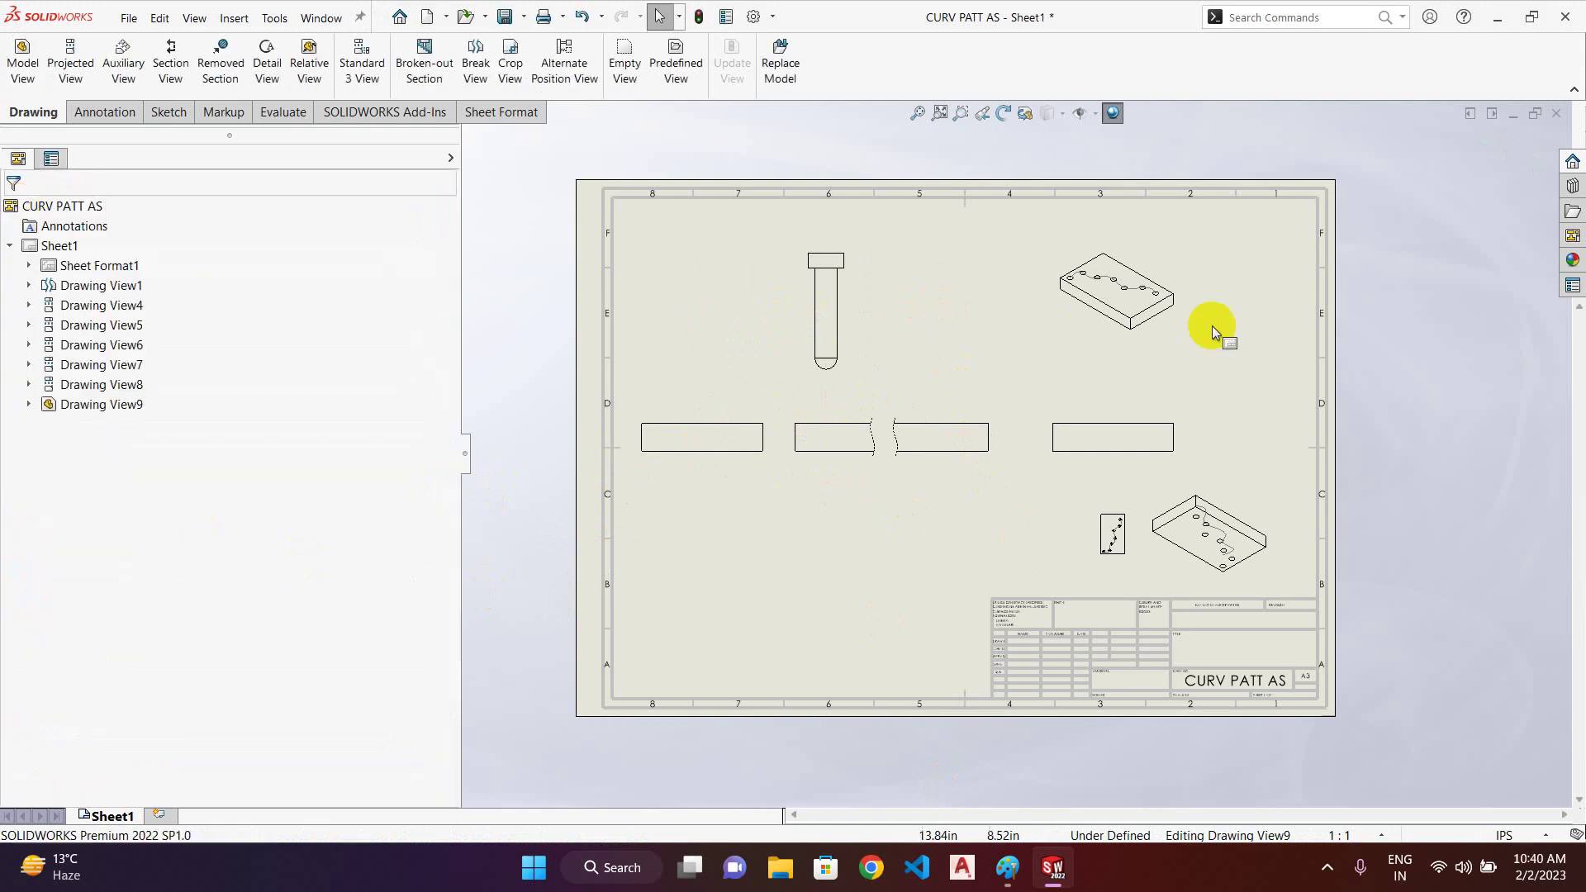
- Create a projected view of the 6-3 bolt to the left of its front view
{"action": "left_click", "coordinate": [70, 58]}
{"action": "left_click", "coordinate": [827, 302]}
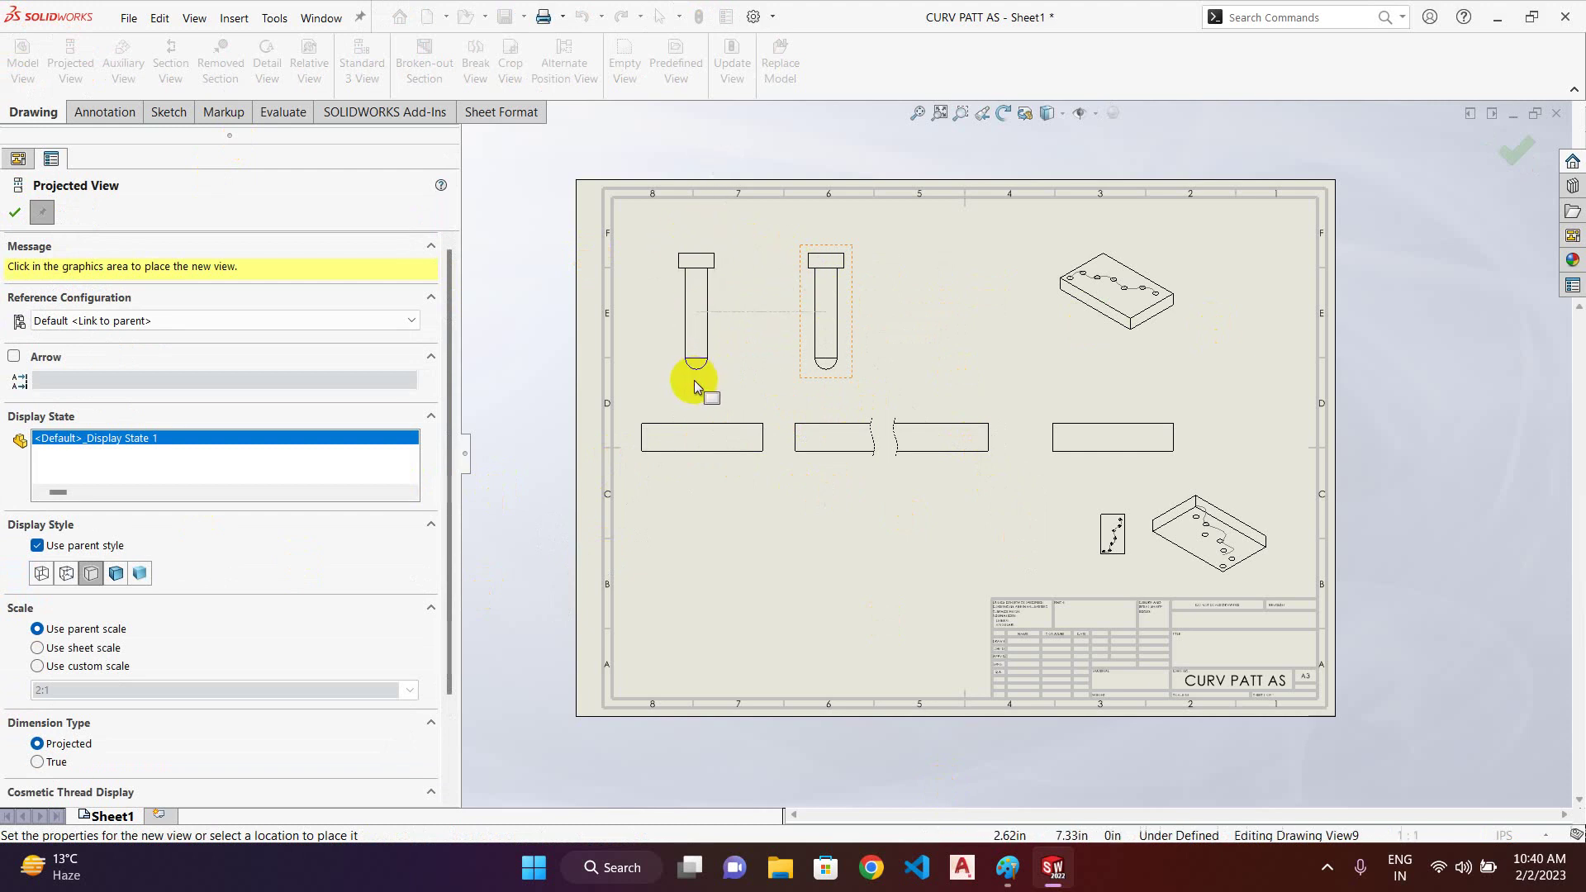
{"action": "left_click", "coordinate": [697, 385]}
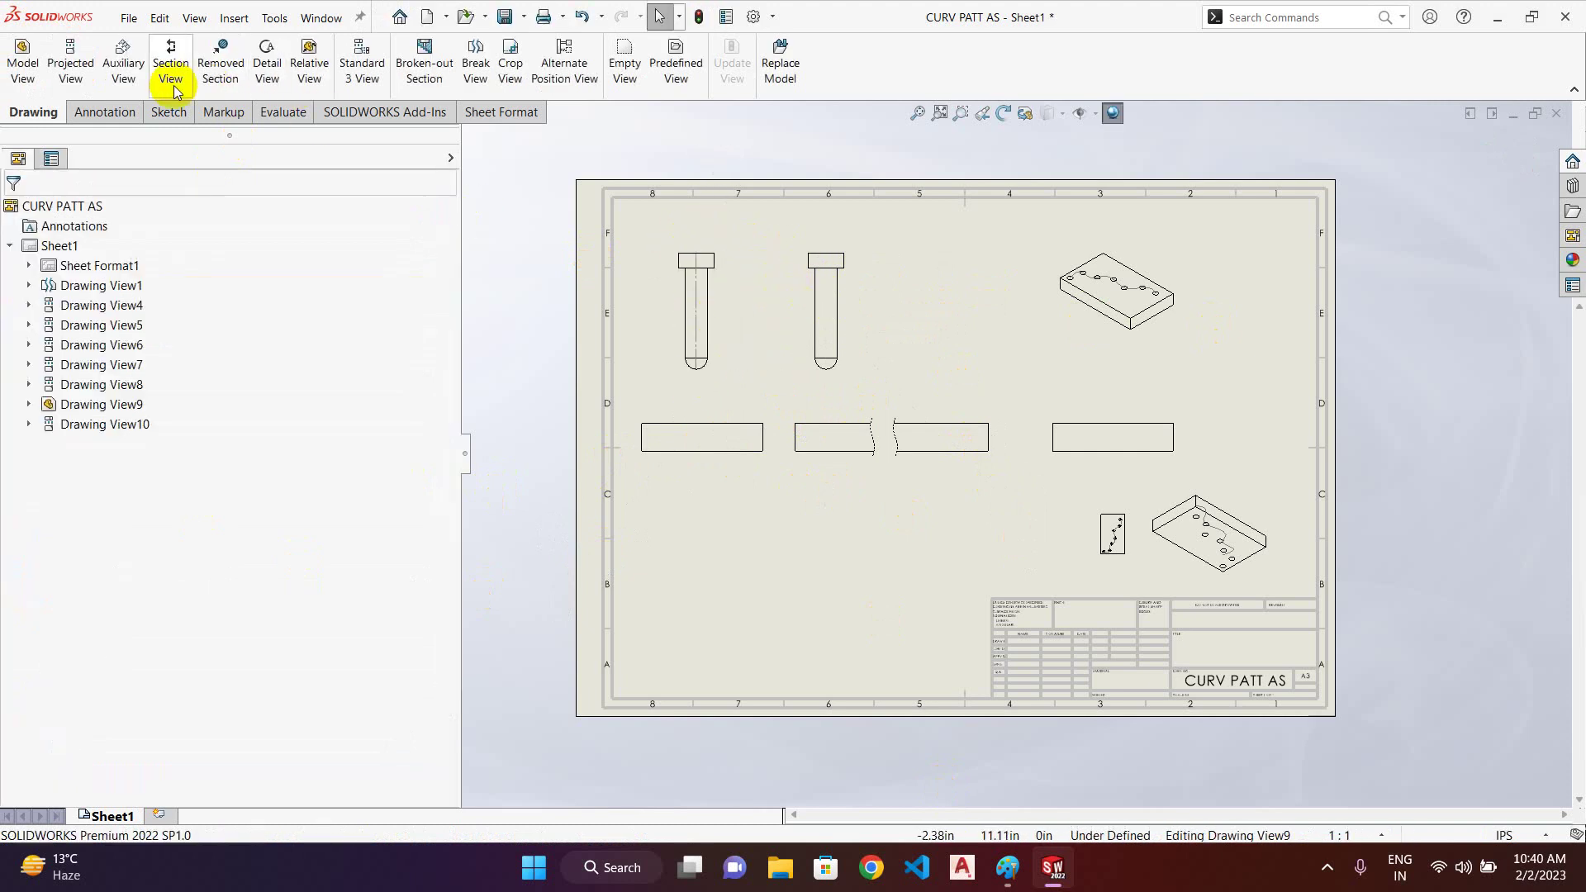
- Break the 6-3 bolt's front view mid-shank with a pair of horizontal zigzag break lines and a 0.39 in gap
{"action": "left_click", "coordinate": [476, 73]}
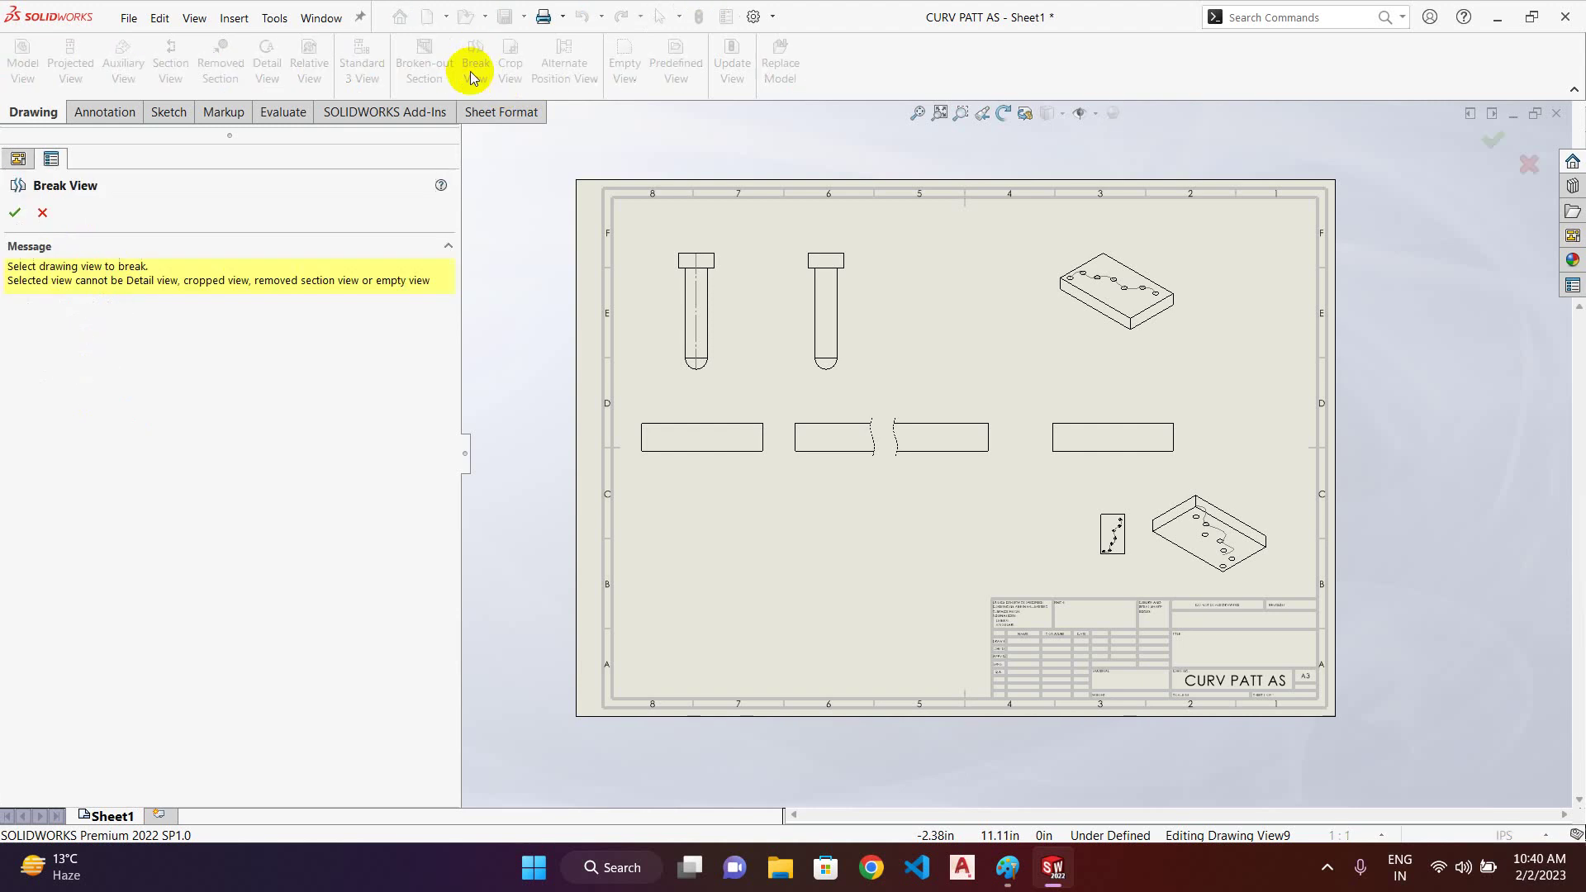
{"action": "left_click", "coordinate": [818, 324]}
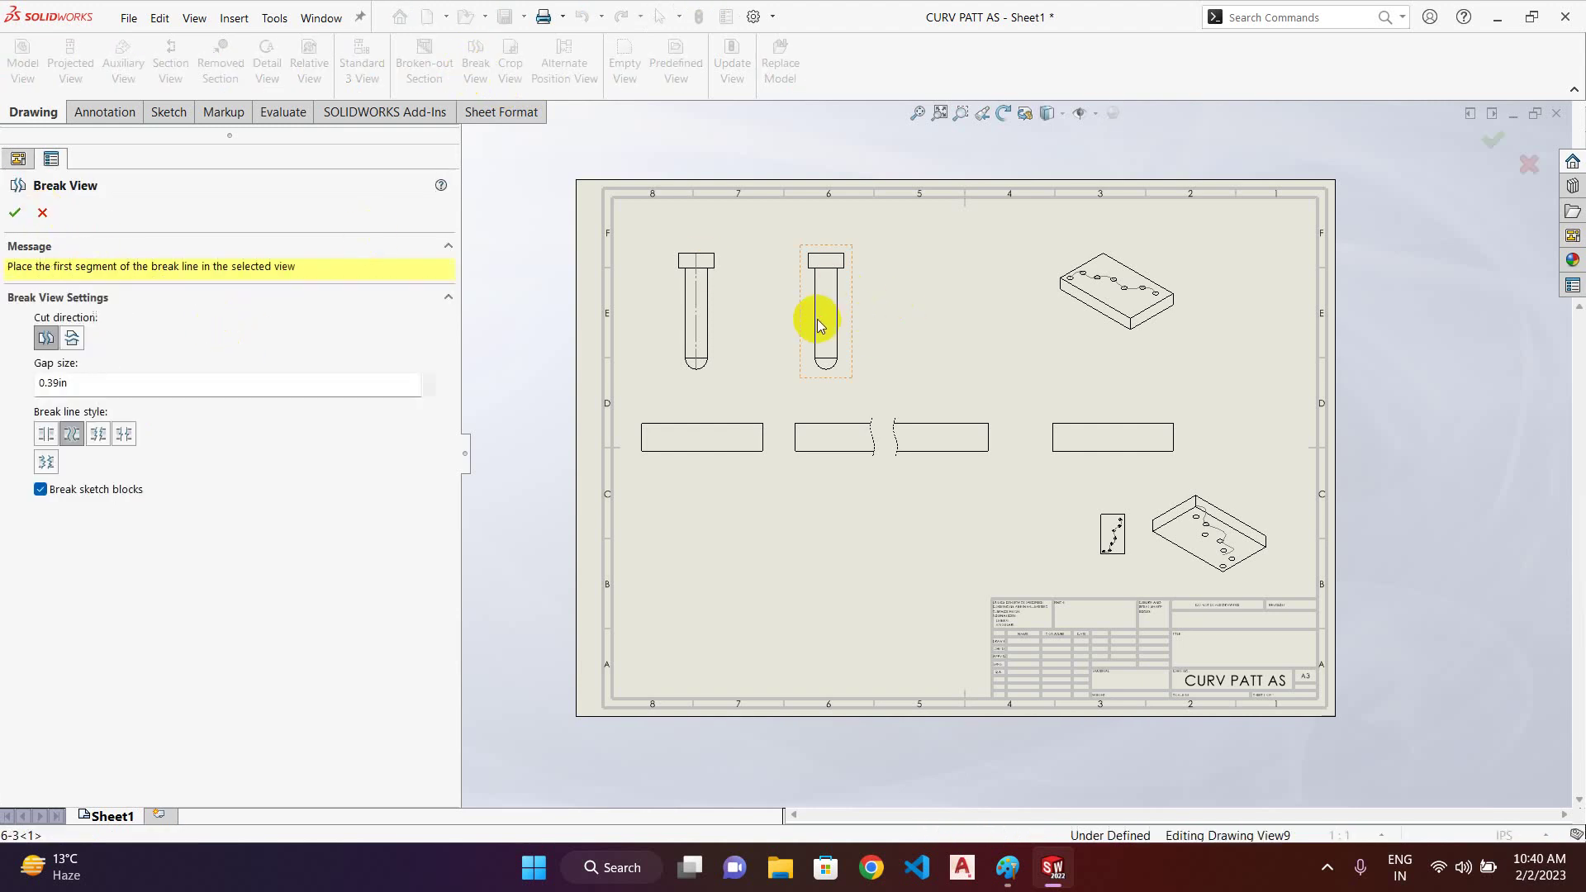
{"action": "left_click", "coordinate": [71, 338]}
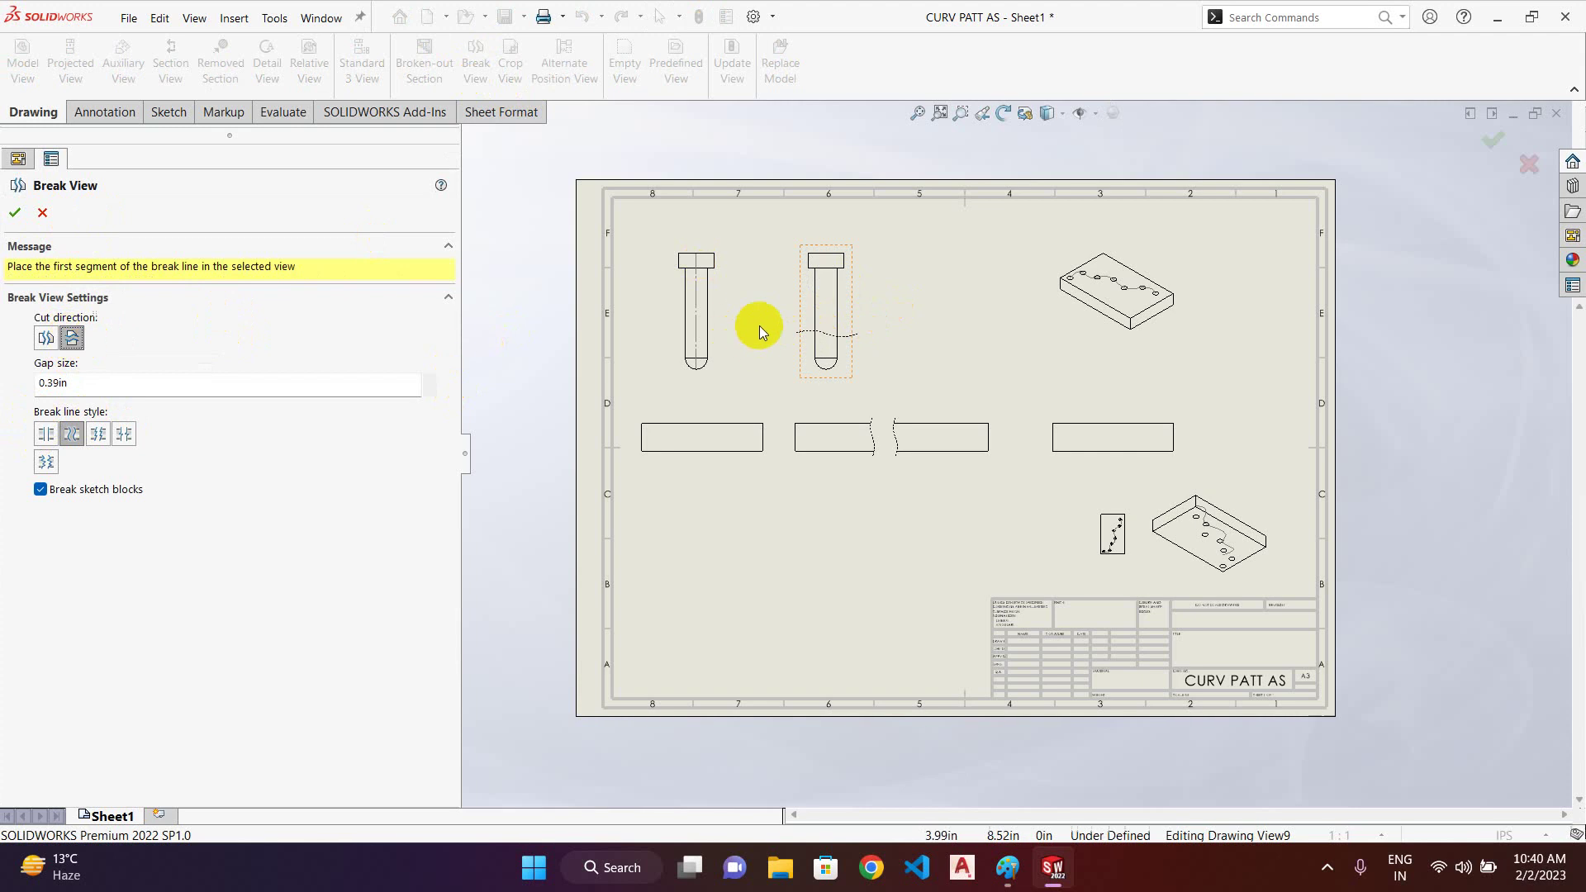
{"action": "left_click", "coordinate": [841, 316]}
{"action": "left_click", "coordinate": [841, 323]}
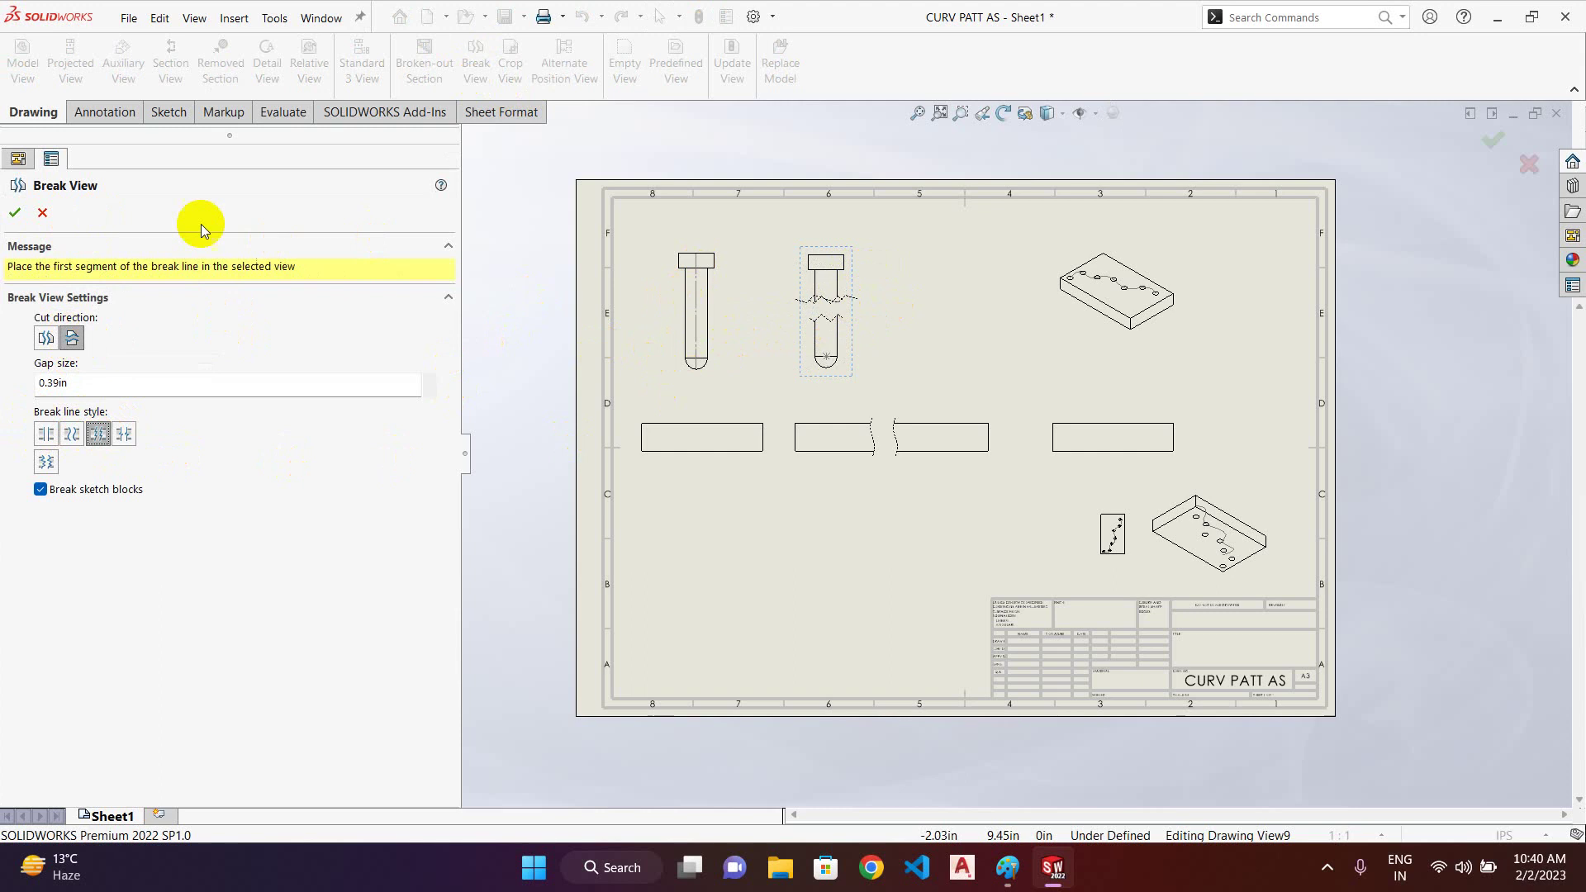
{"action": "left_click", "coordinate": [14, 213]}
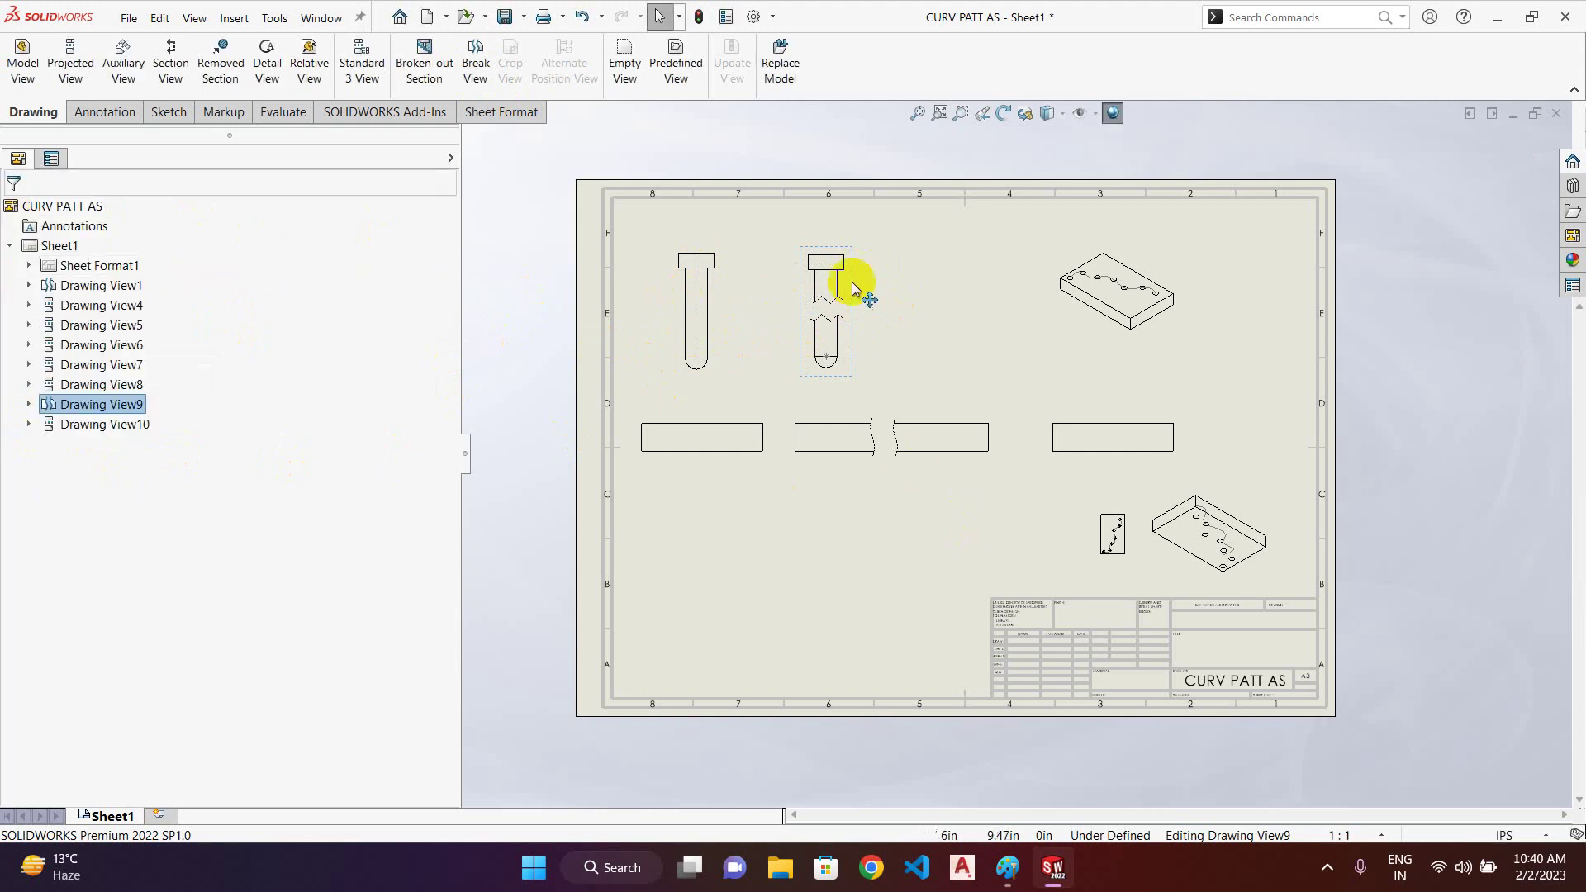
{"action": "left_click", "coordinate": [902, 314]}
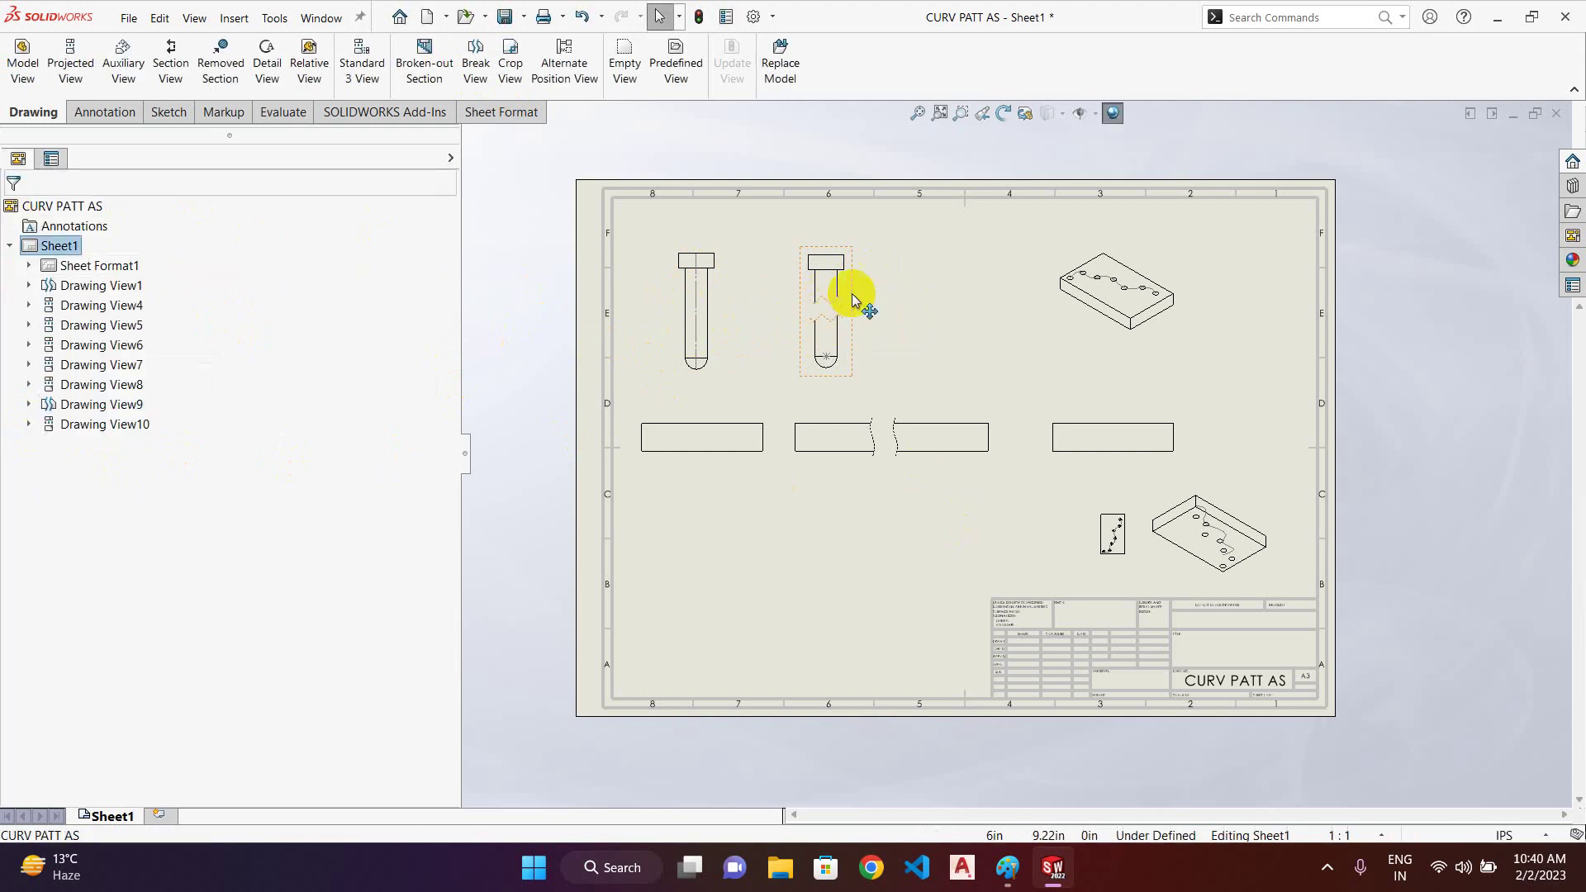
- Sketch a circle of about 1.59 in radius over the front corner of the plate's upper isometric view and crop the view to it
{"action": "scroll", "coordinate": [1130, 285], "scroll_direction": "up", "scroll_amount": 7}
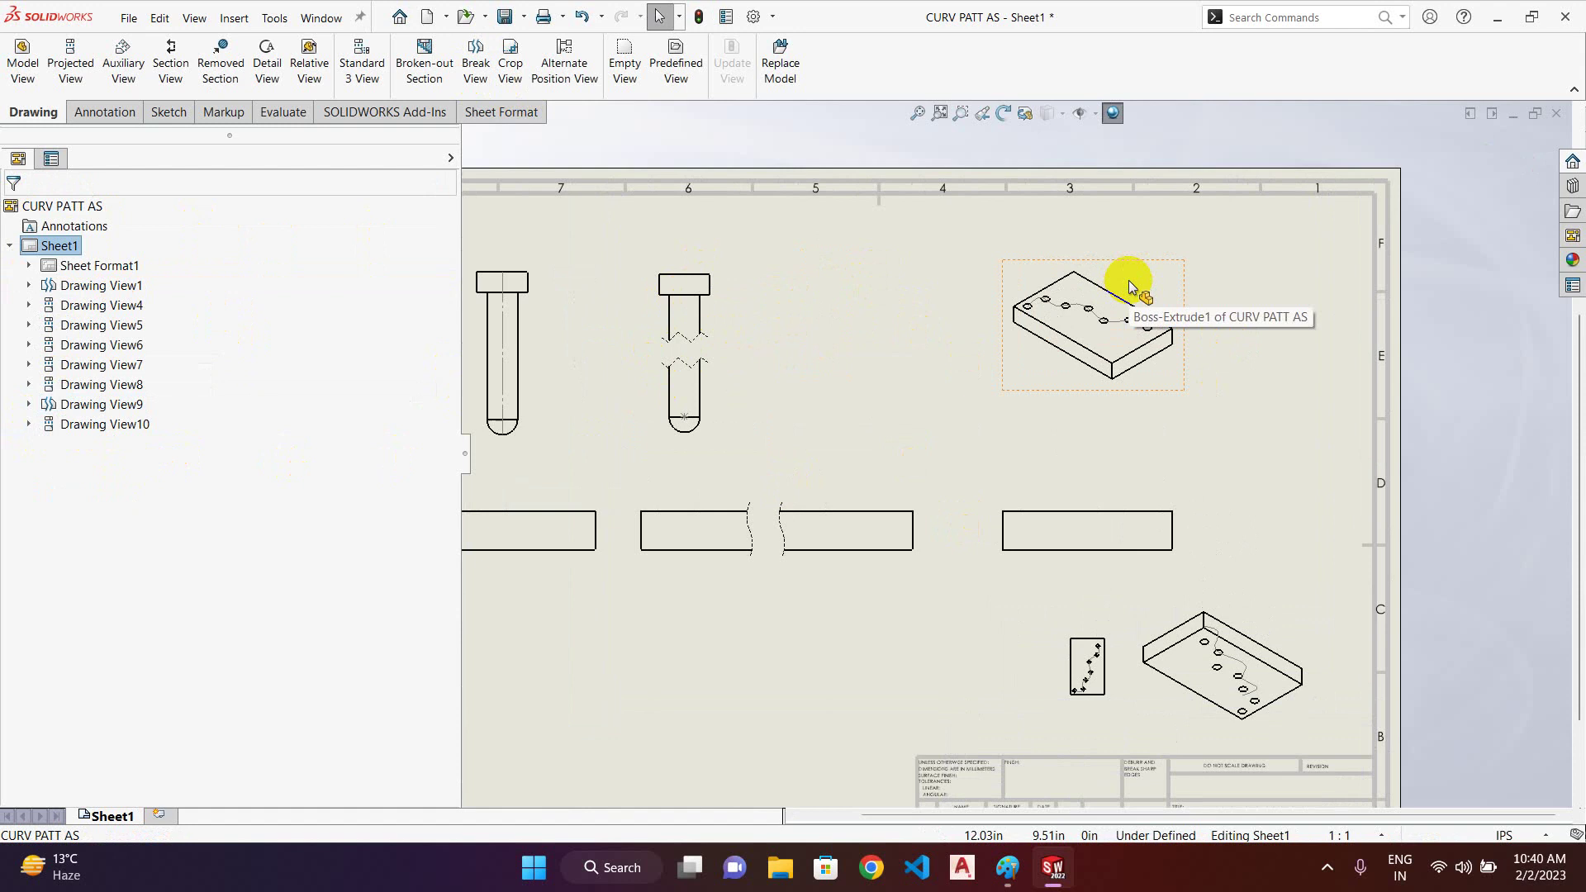
{"action": "scroll", "coordinate": [1120, 461], "scroll_direction": "down", "scroll_amount": 2}
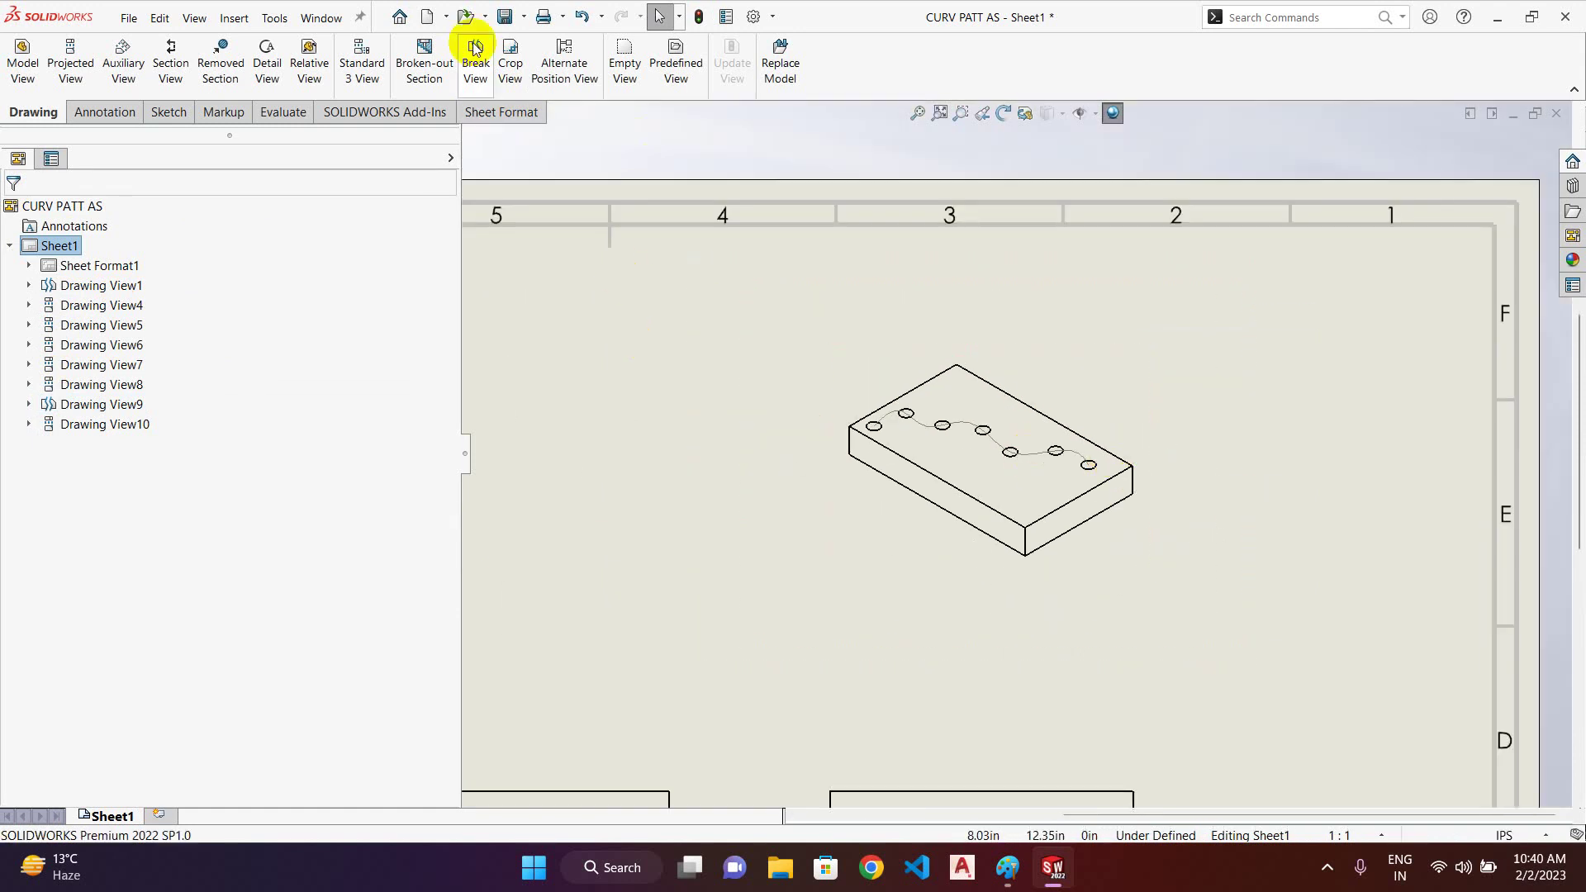
{"action": "left_click", "coordinate": [506, 70]}
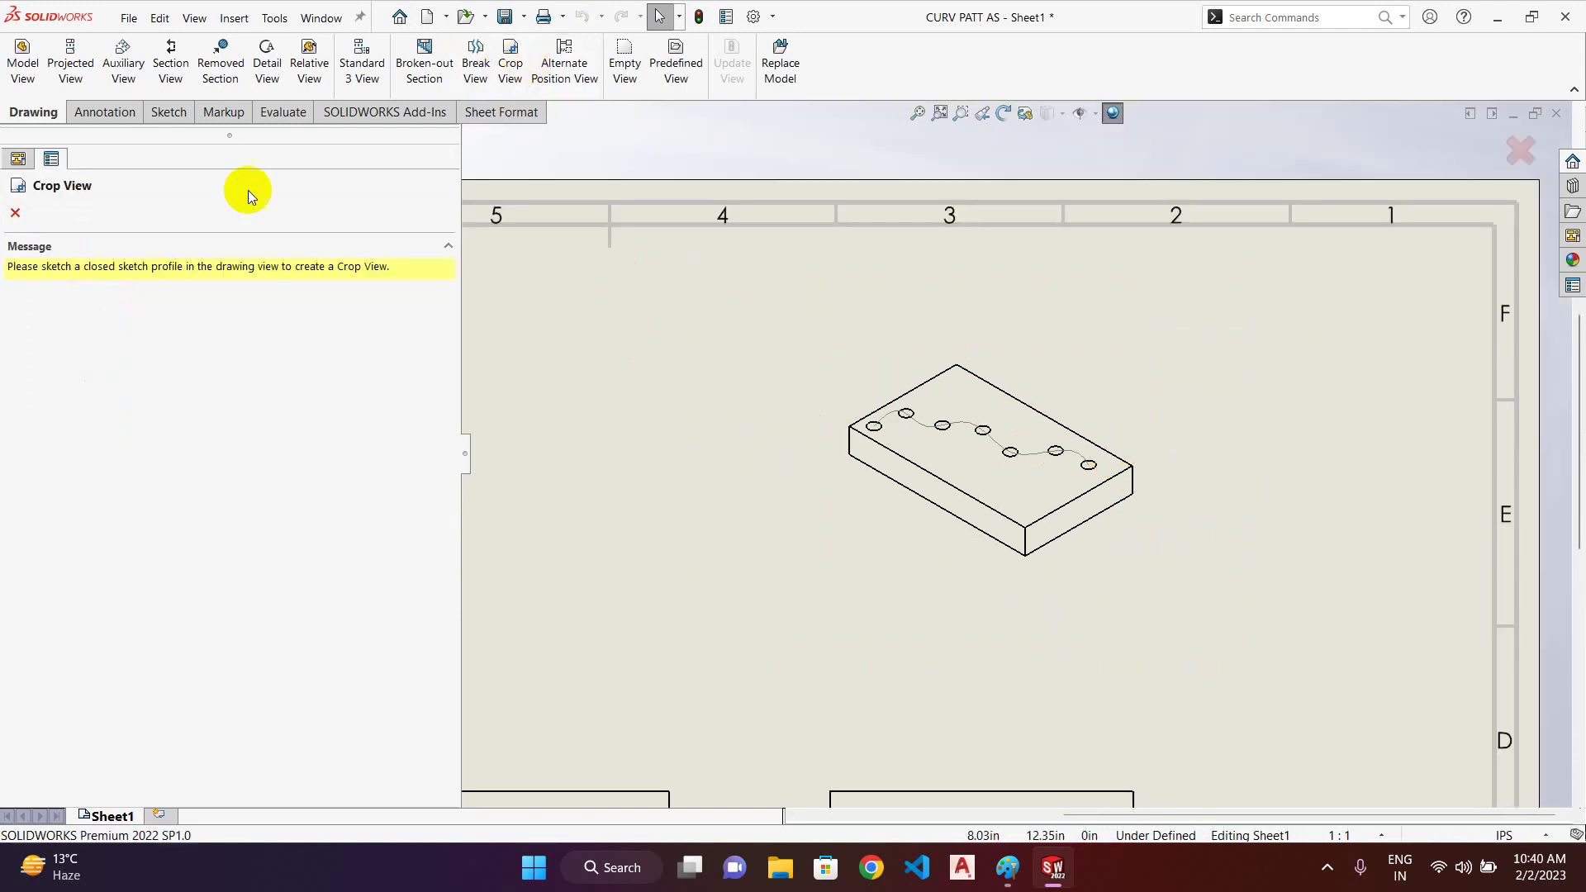
{"action": "left_click", "coordinate": [18, 209]}
{"action": "left_click", "coordinate": [172, 113]}
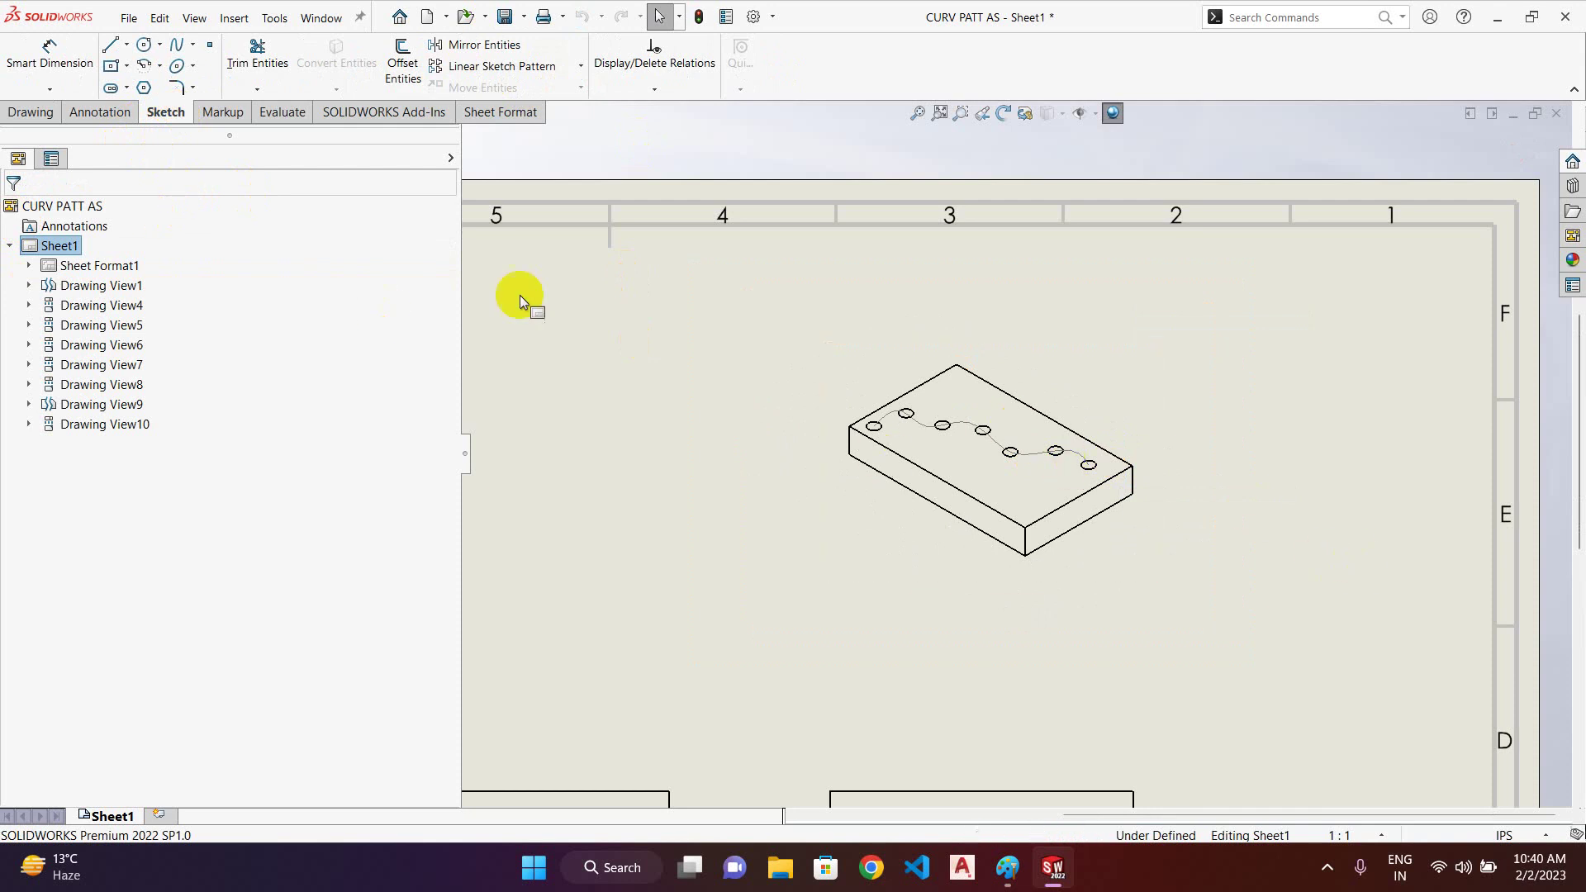
{"action": "left_click", "coordinate": [144, 48]}
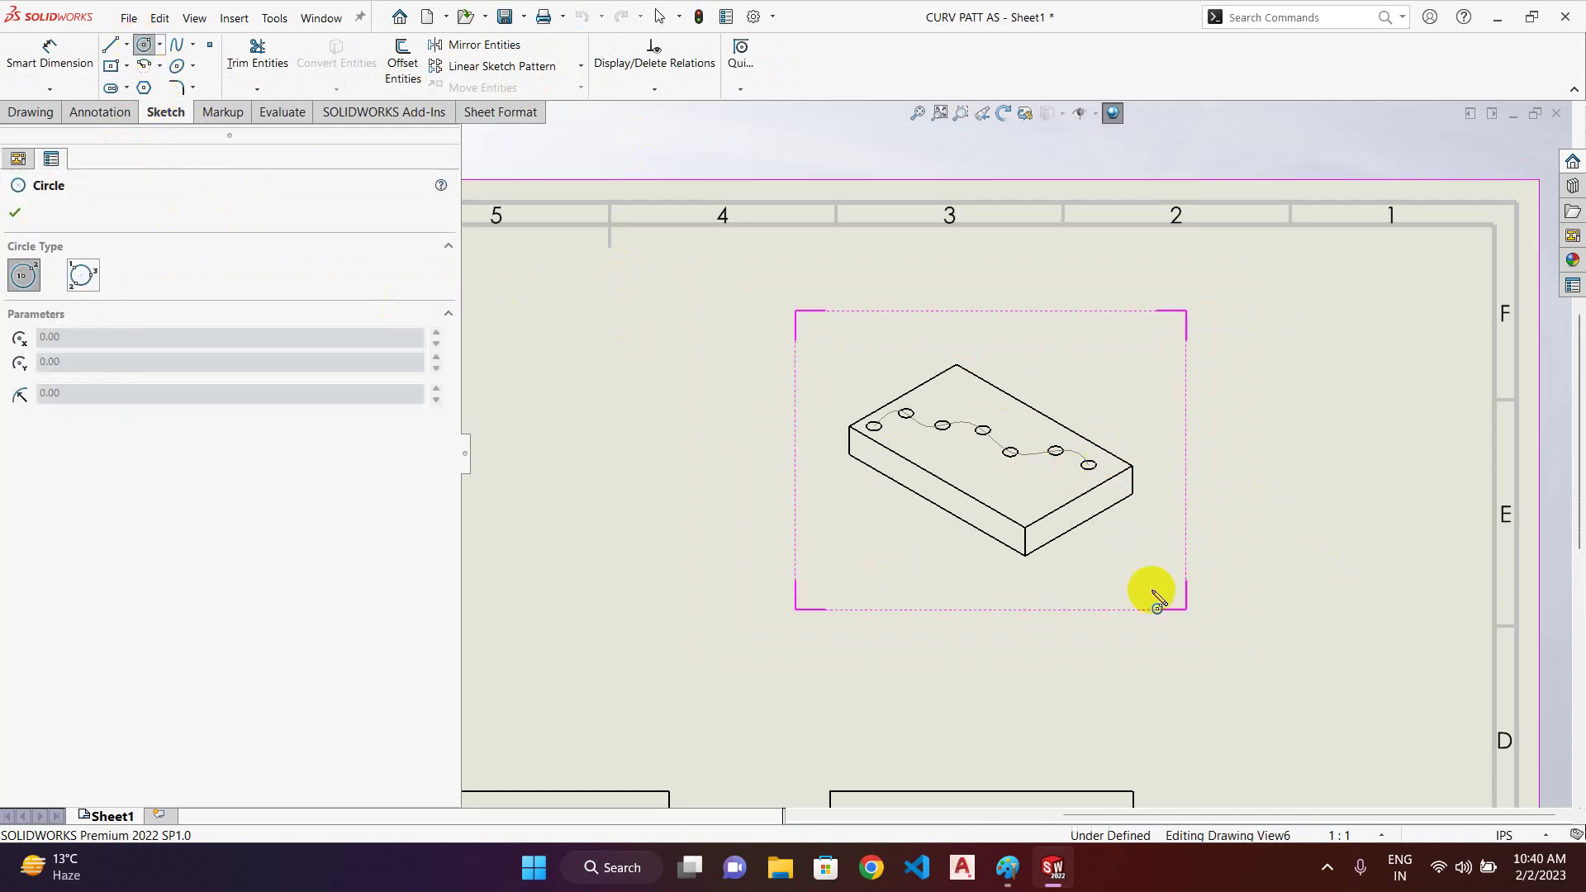
{"action": "left_click", "coordinate": [1029, 473]}
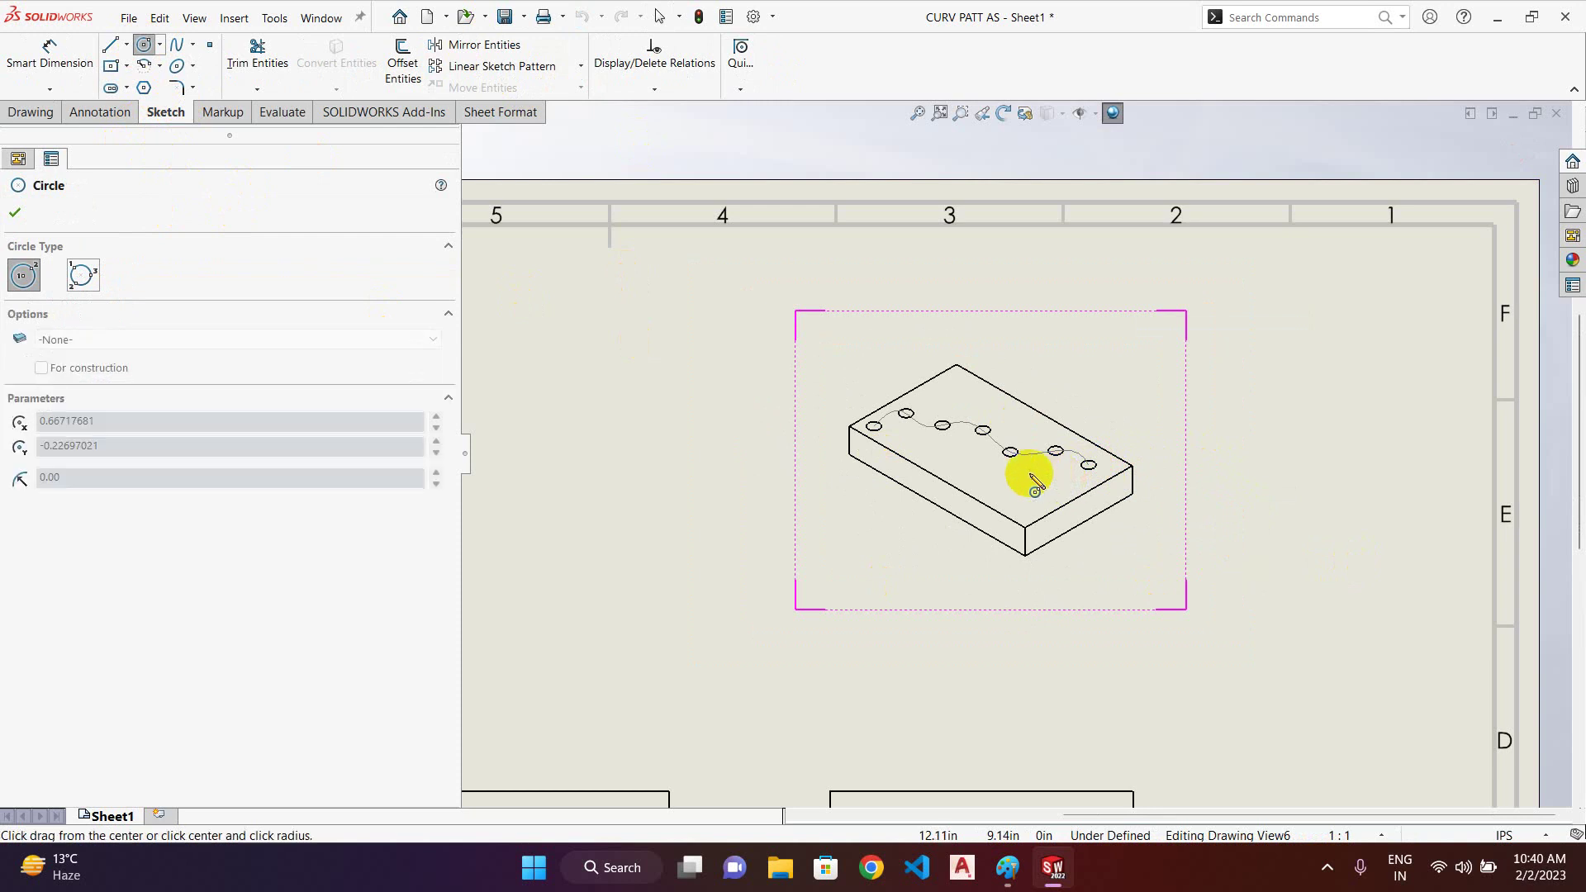
{"action": "left_click", "coordinate": [1105, 507]}
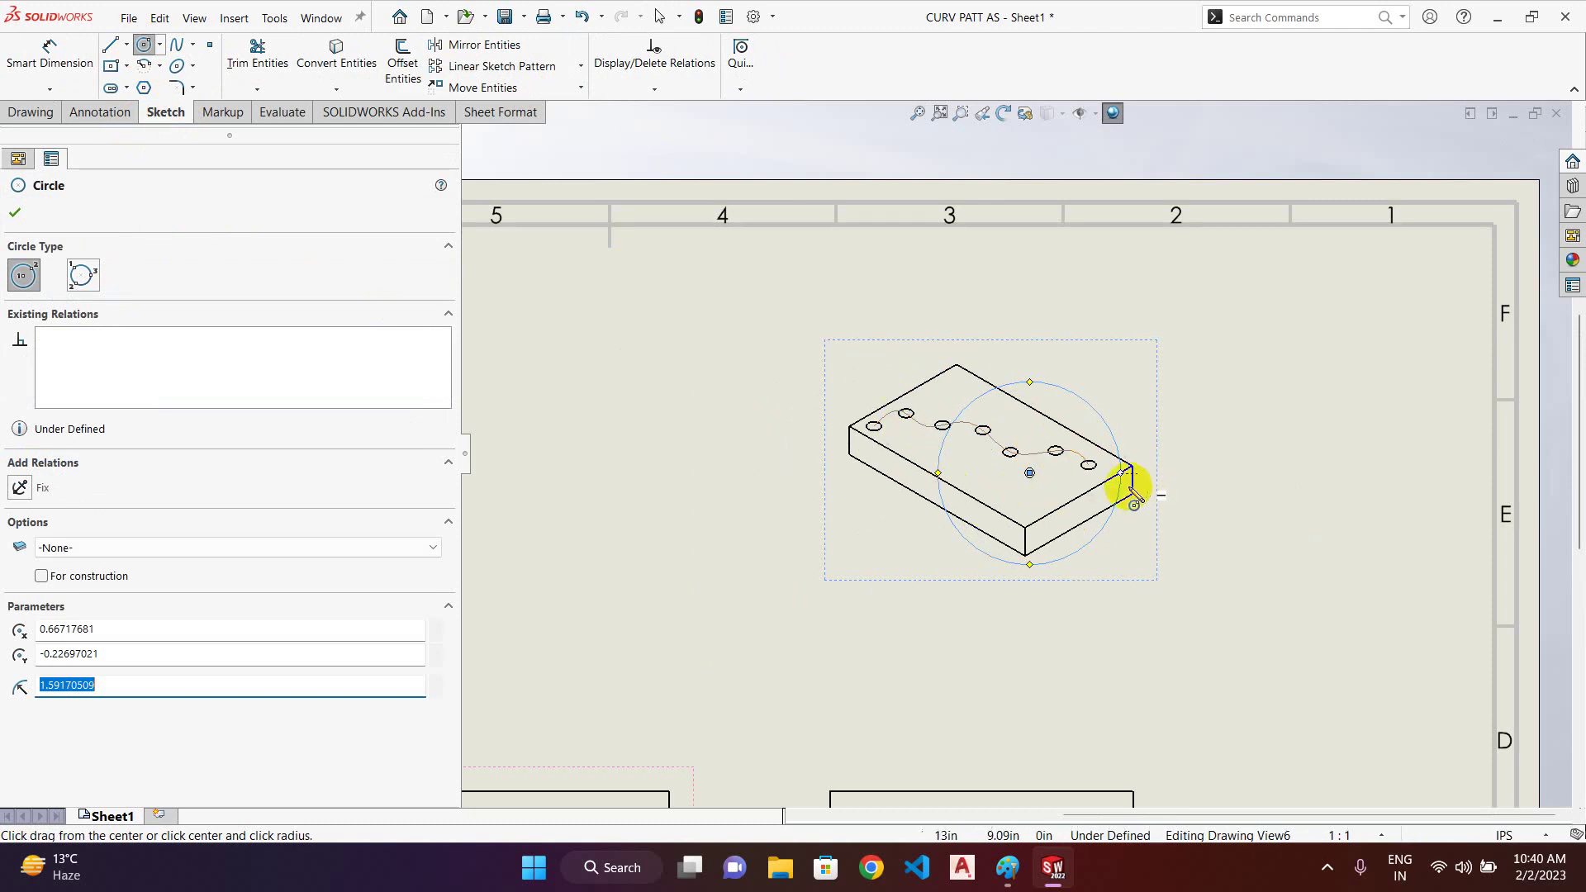
{"action": "left_click", "coordinate": [15, 213]}
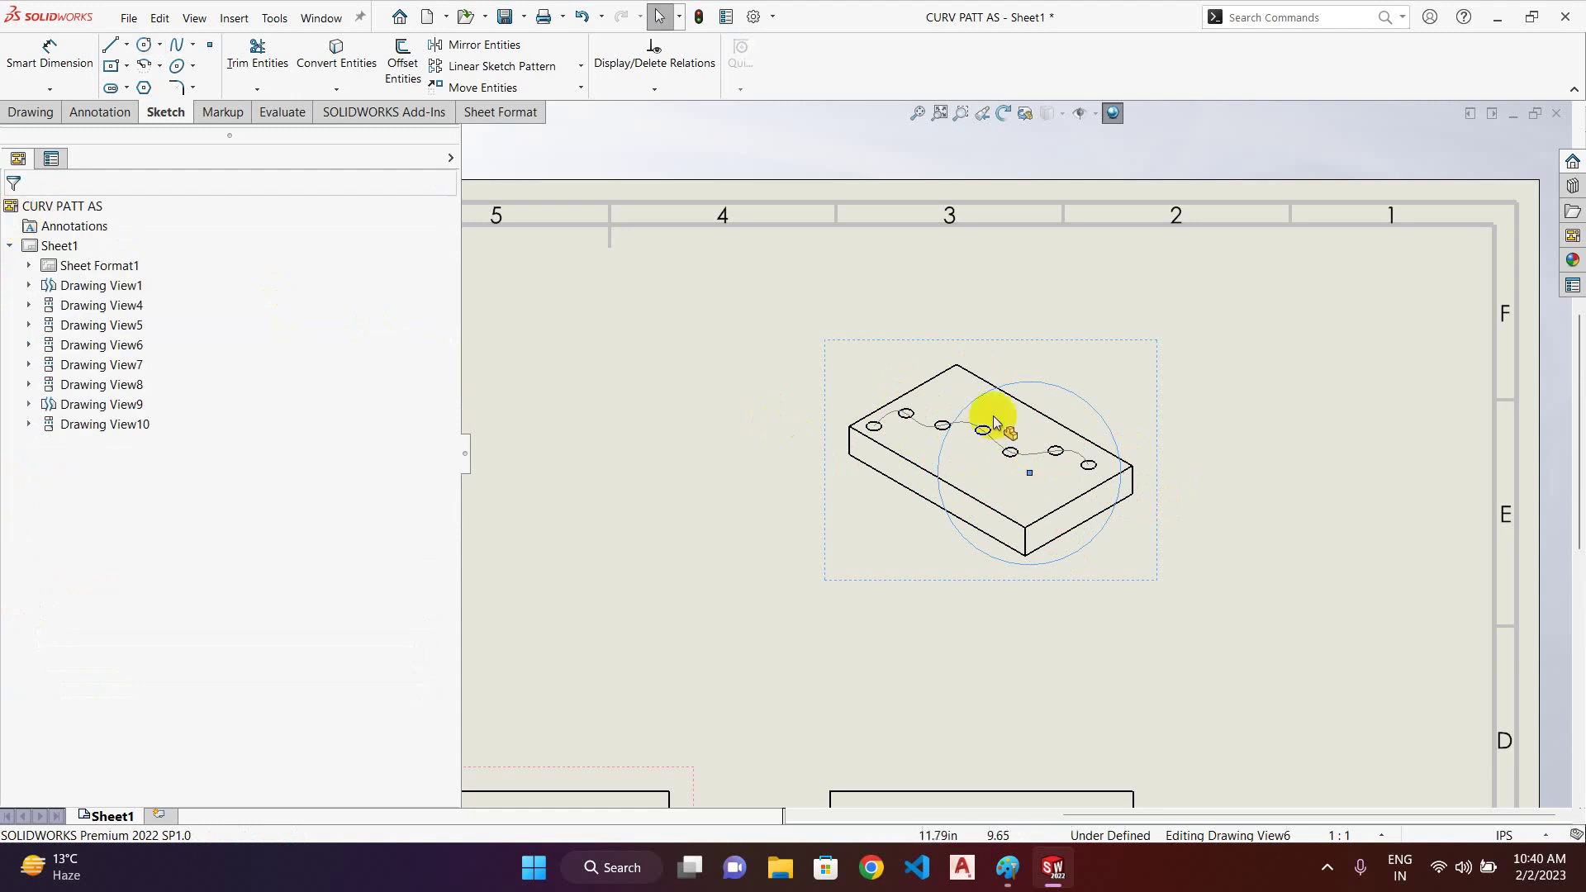
{"action": "left_click", "coordinate": [33, 116]}
{"action": "left_click", "coordinate": [512, 64]}
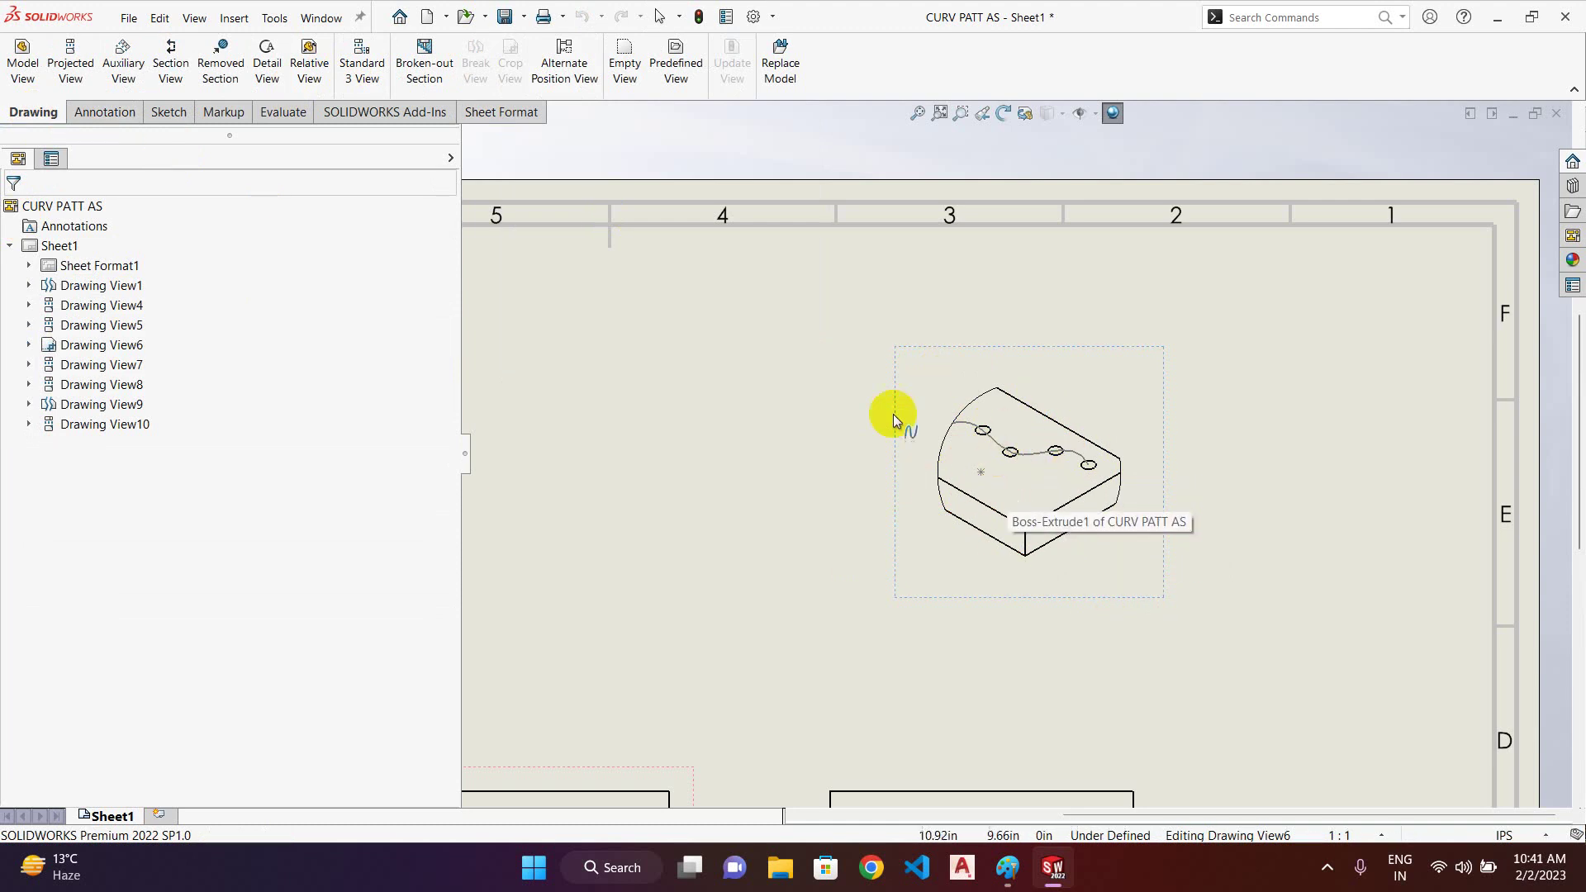
{"action": "left_click", "coordinate": [169, 112]}
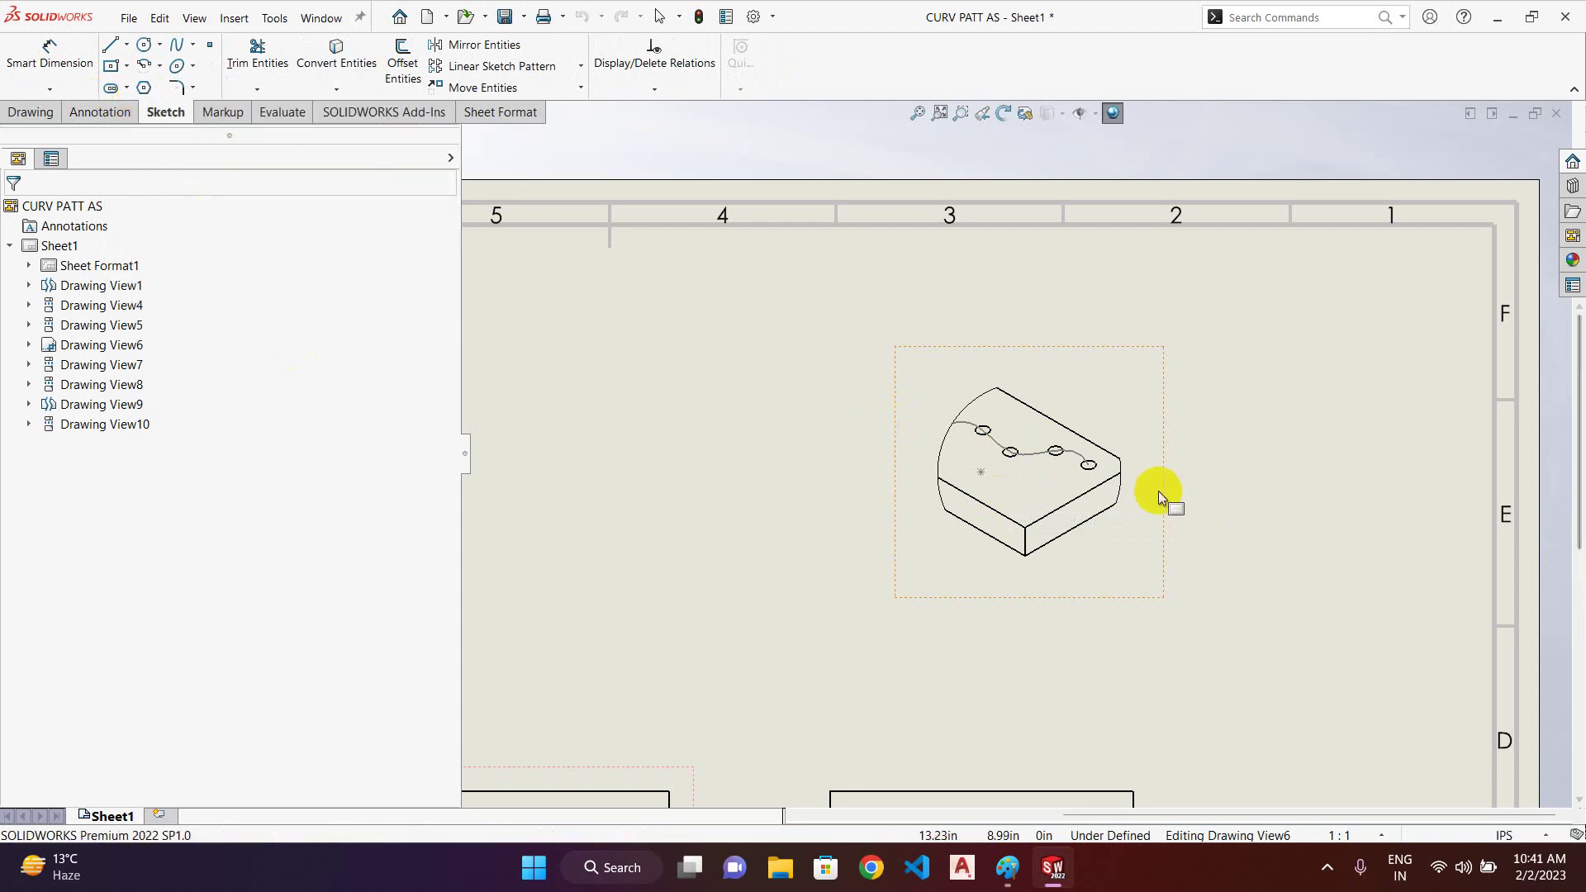
{"action": "left_click", "coordinate": [1110, 594]}
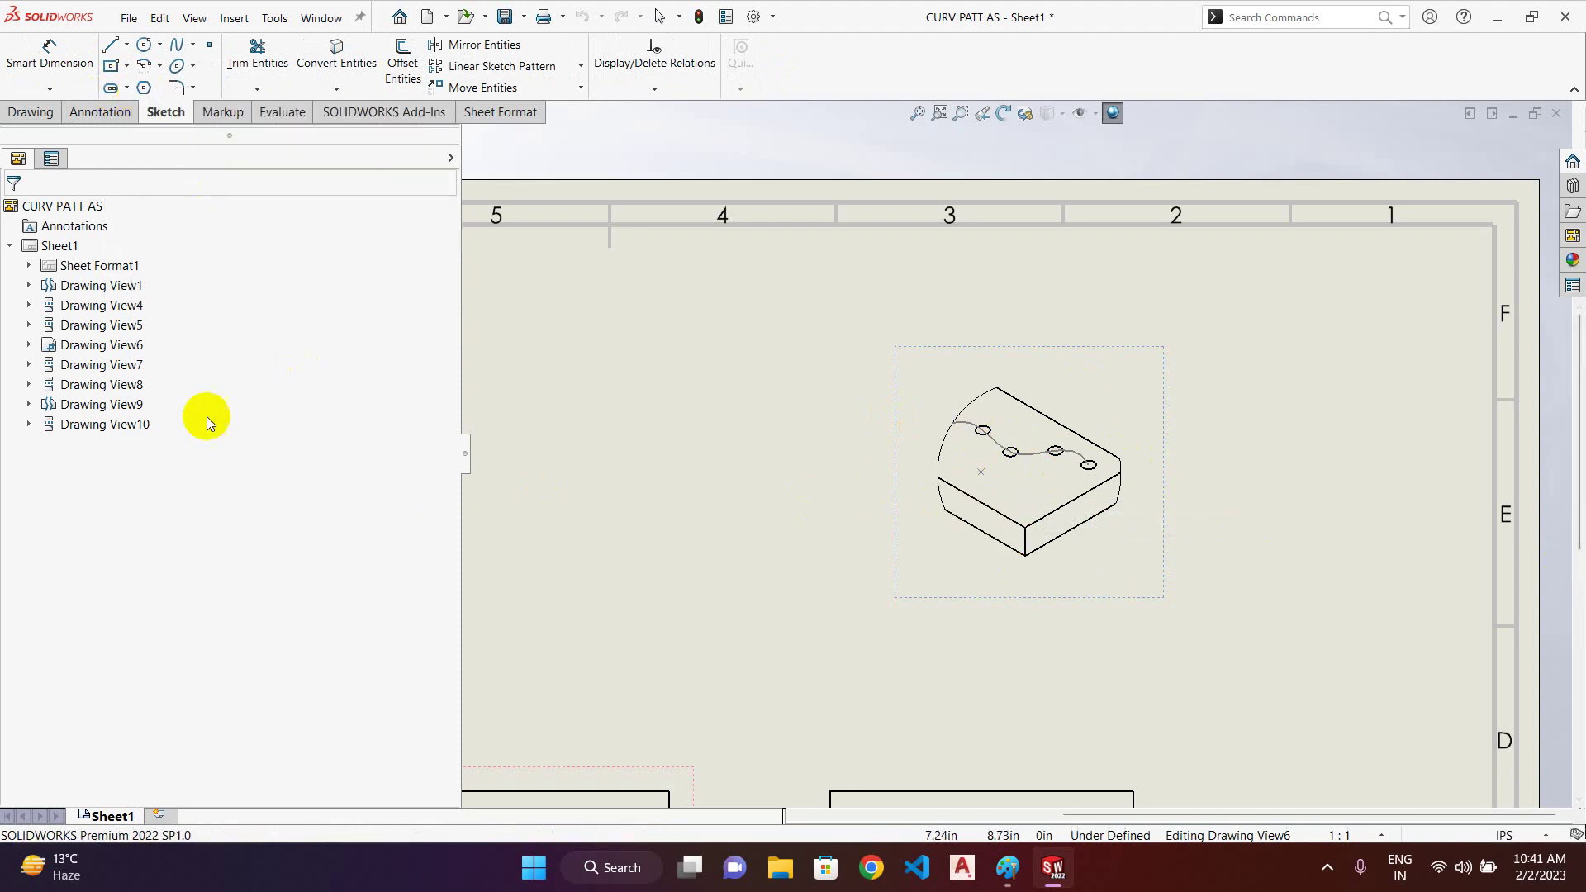
{"action": "left_click", "coordinate": [29, 111]}
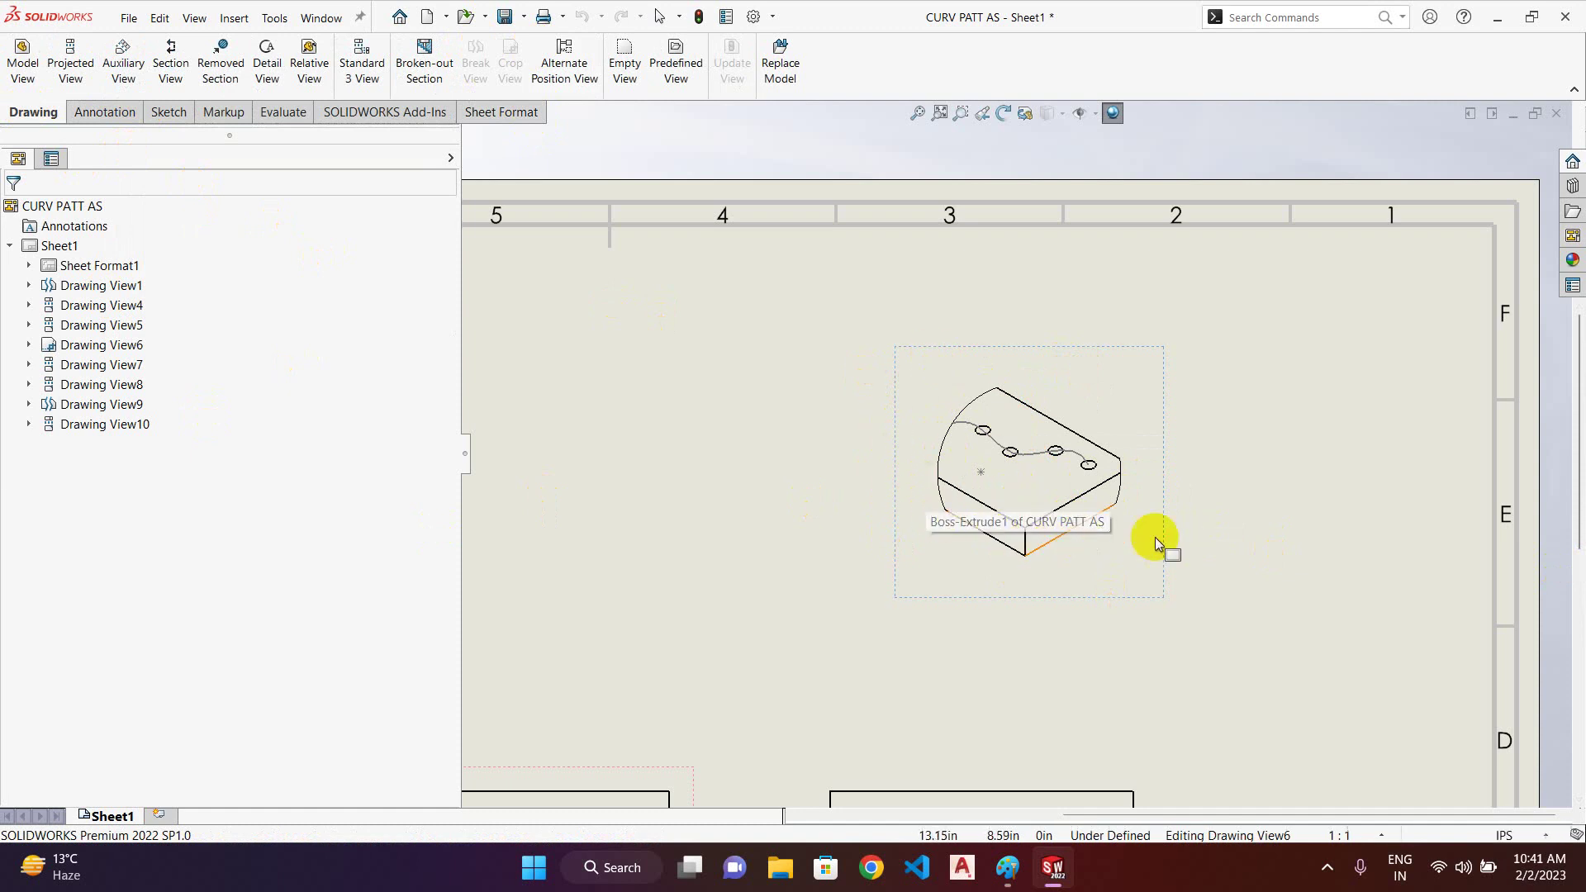
{"action": "scroll", "coordinate": [814, 495], "scroll_direction": "down", "scroll_amount": 1}
{"action": "scroll", "coordinate": [769, 517], "scroll_direction": "up", "scroll_amount": 5}
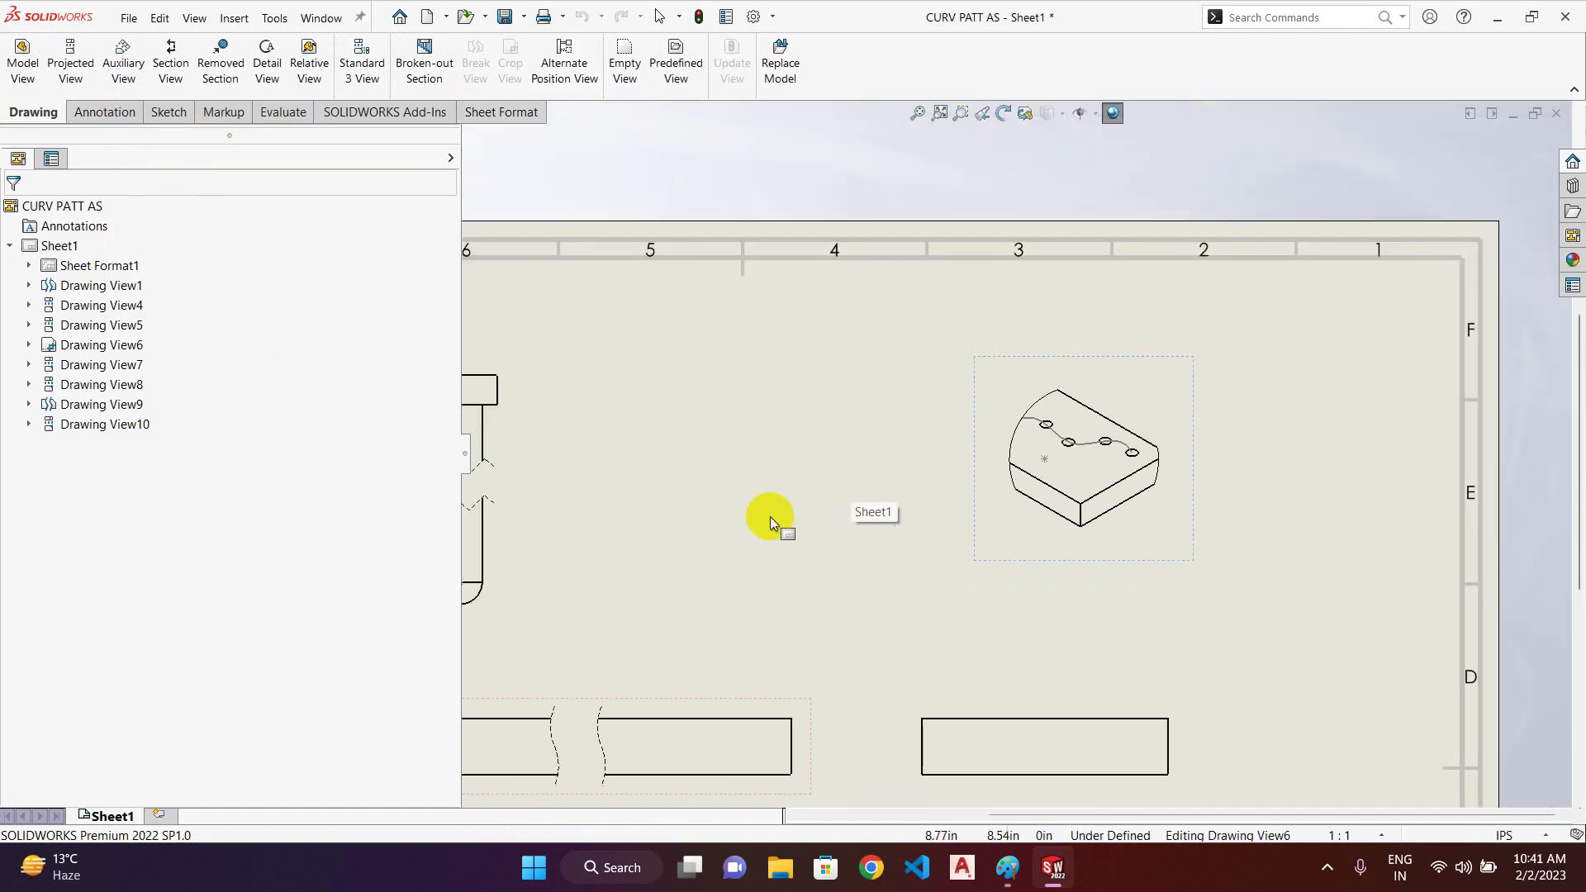
{"action": "scroll", "coordinate": [694, 603], "scroll_direction": "down", "scroll_amount": 1}
{"action": "scroll", "coordinate": [776, 595], "scroll_direction": "up", "scroll_amount": 2}
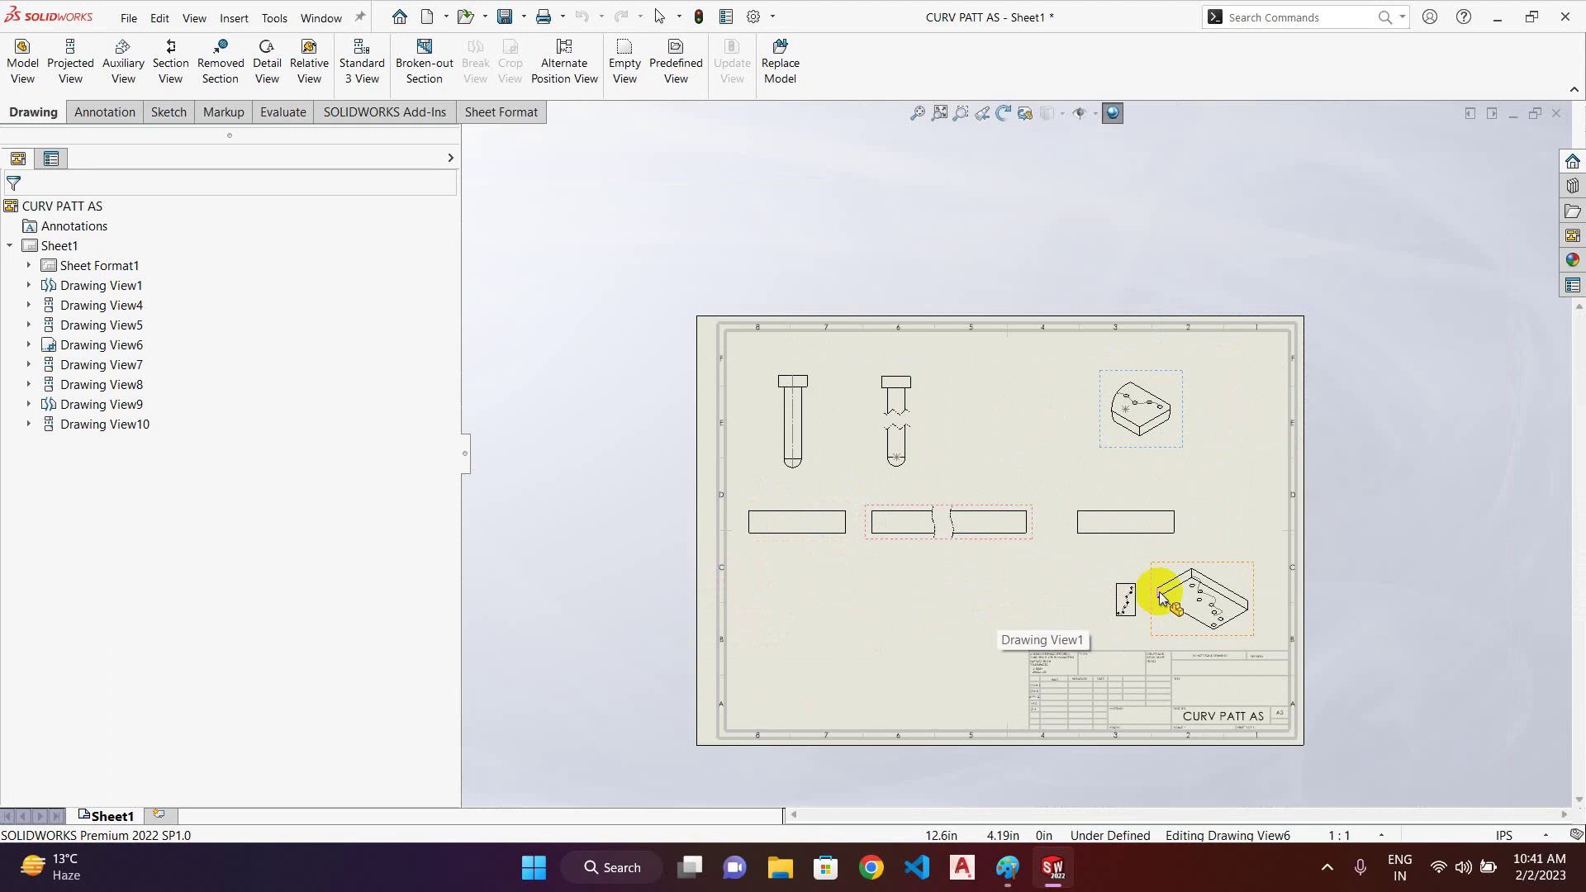
{"action": "scroll", "coordinate": [1159, 602], "scroll_direction": "down", "scroll_amount": 1}
{"action": "scroll", "coordinate": [1066, 570], "scroll_direction": "down", "scroll_amount": 2}
{"action": "scroll", "coordinate": [694, 496], "scroll_direction": "up", "scroll_amount": 3}
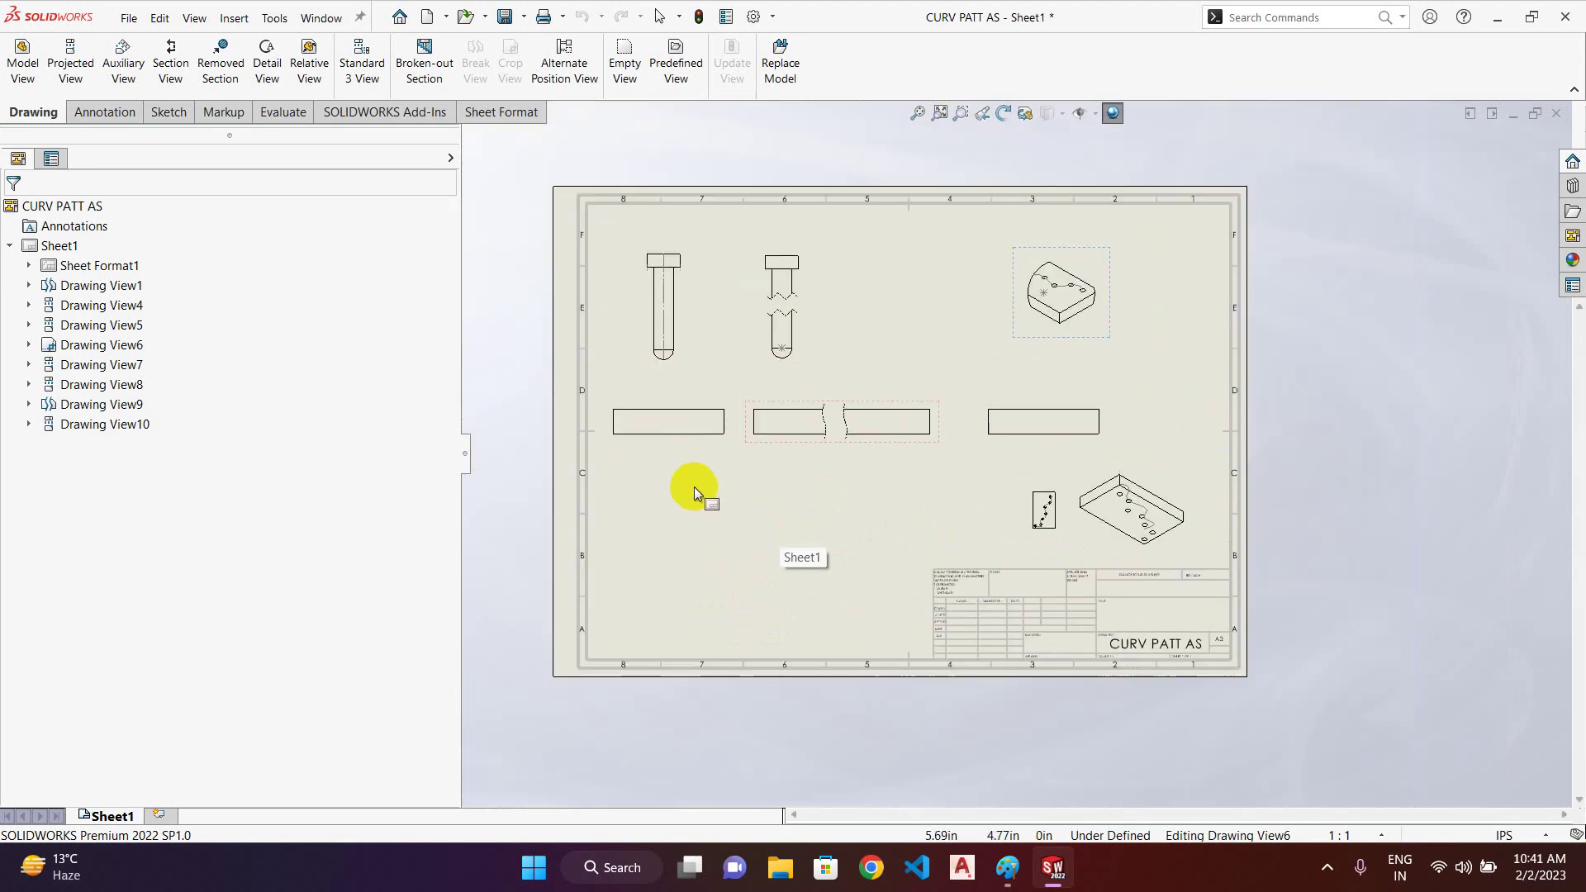
{"action": "scroll", "coordinate": [765, 429], "scroll_direction": "down", "scroll_amount": 2}
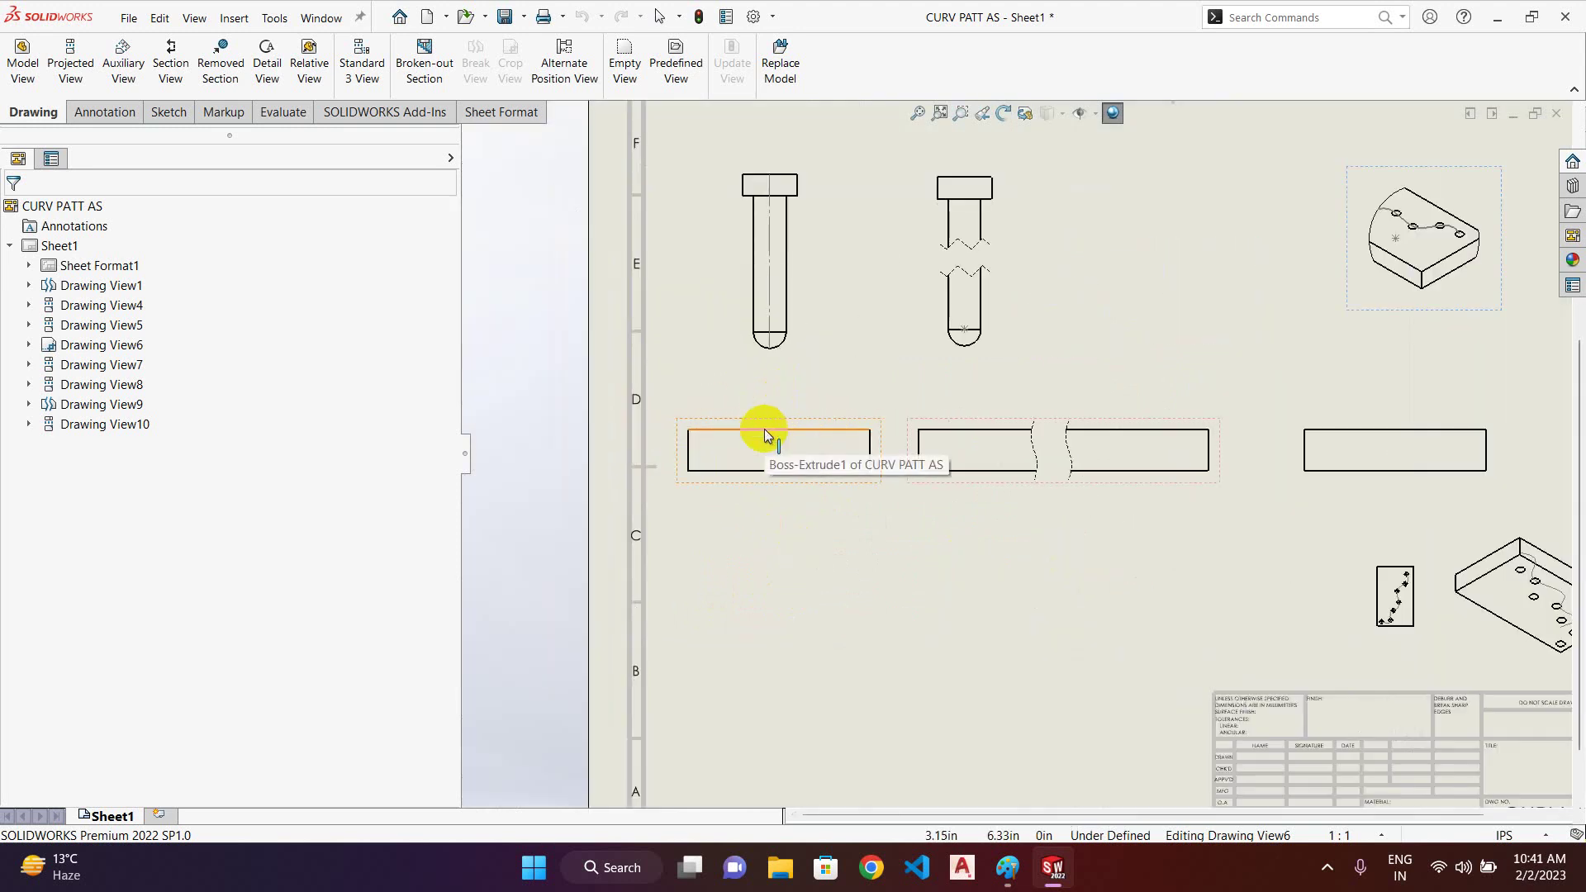
{"action": "scroll", "coordinate": [790, 393], "scroll_direction": "up", "scroll_amount": 1}
{"action": "scroll", "coordinate": [789, 393], "scroll_direction": "down", "scroll_amount": 1}
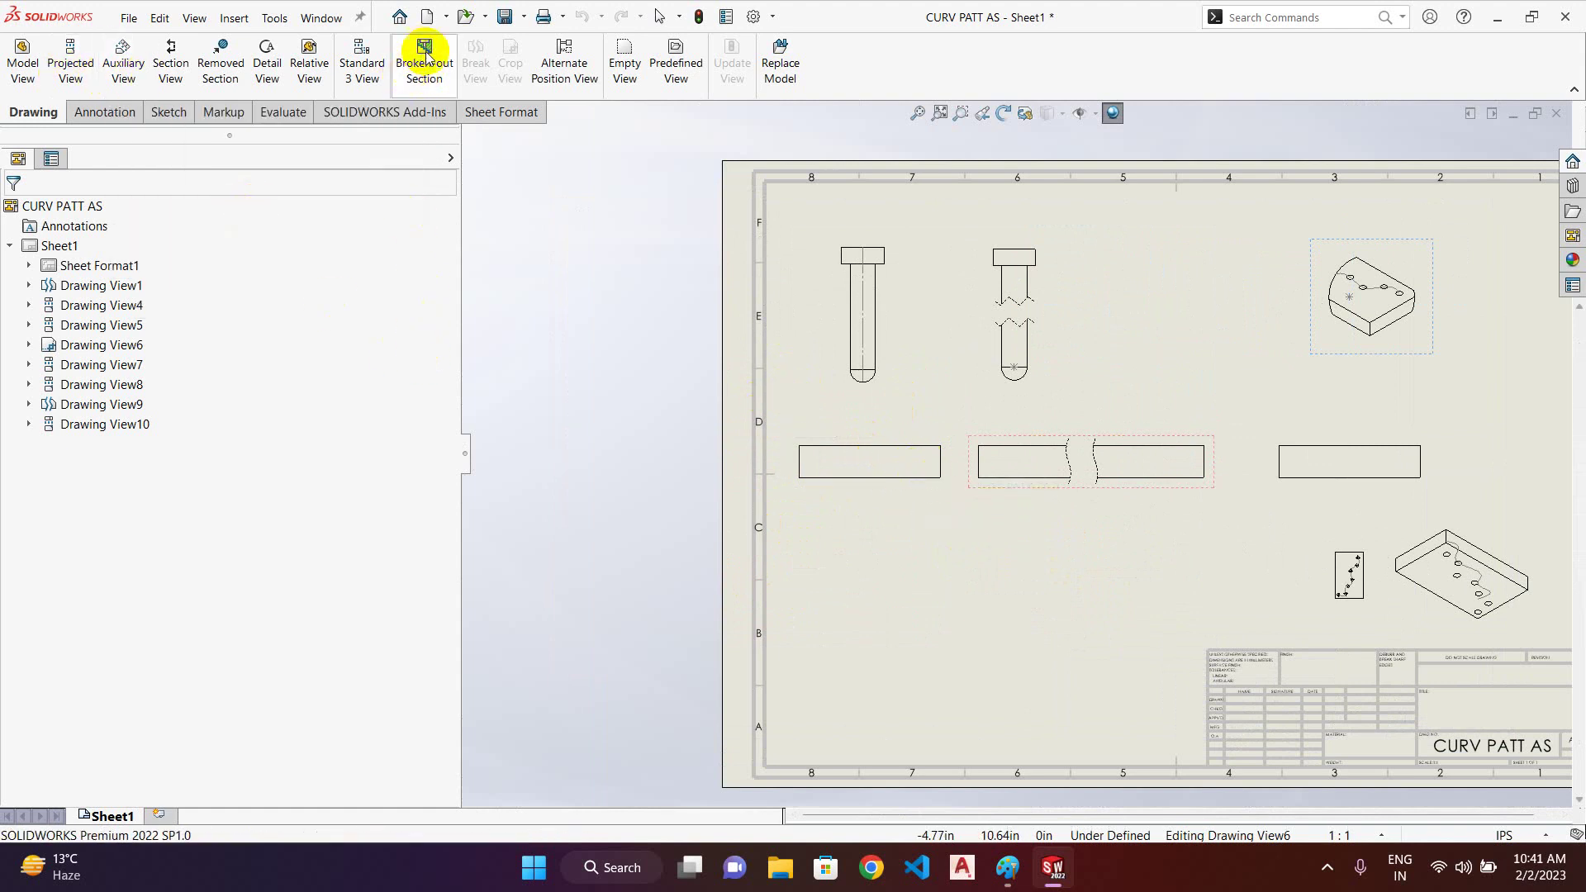
{"action": "left_click", "coordinate": [407, 83]}
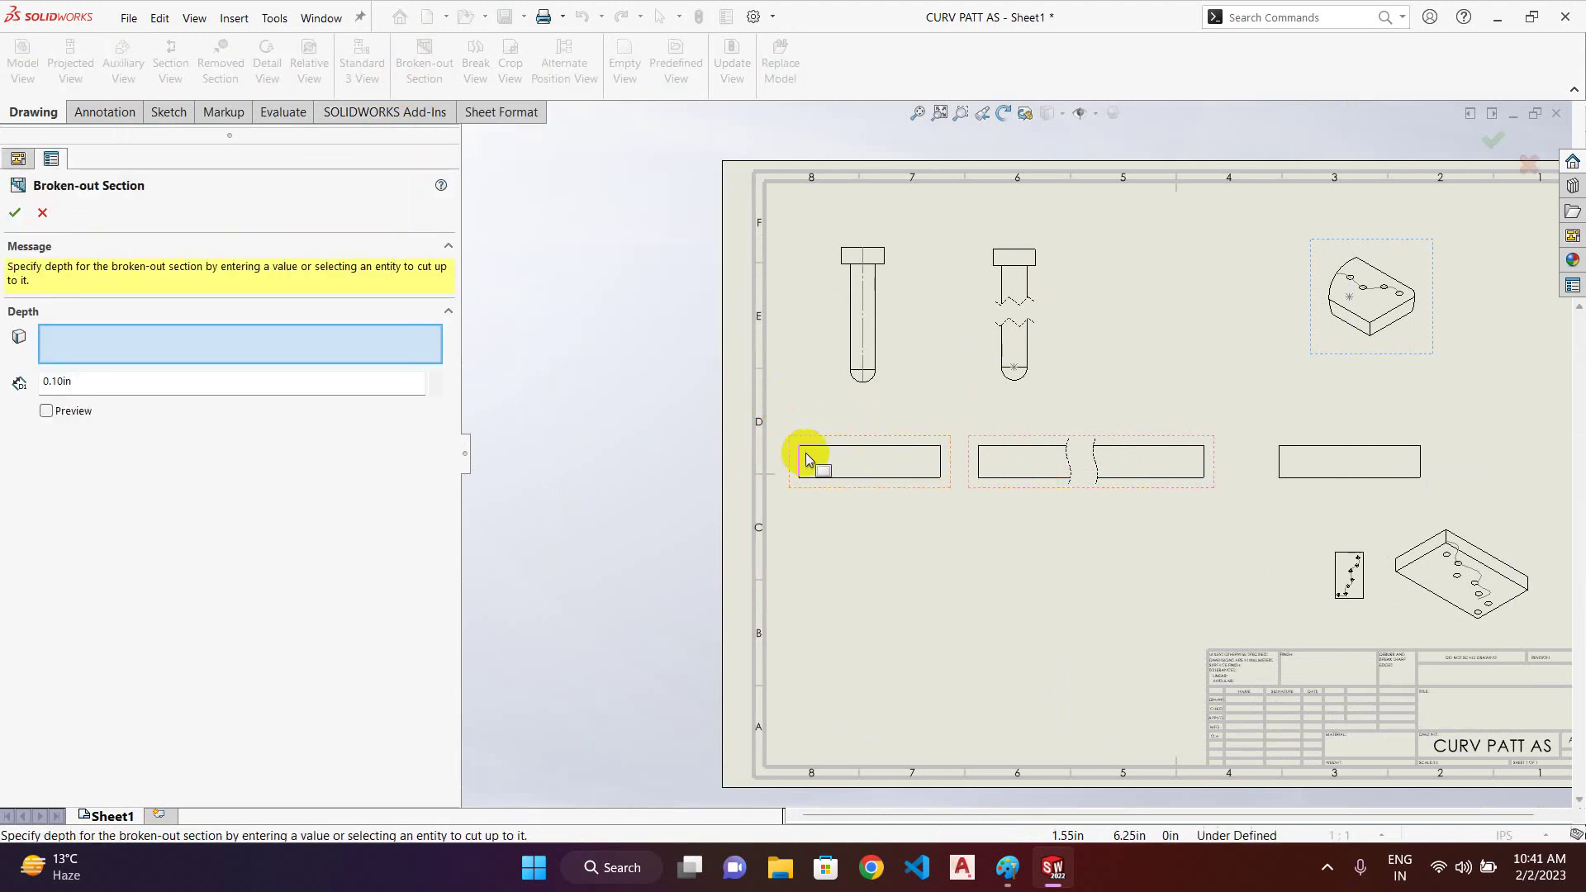
{"action": "left_click", "coordinate": [1025, 449]}
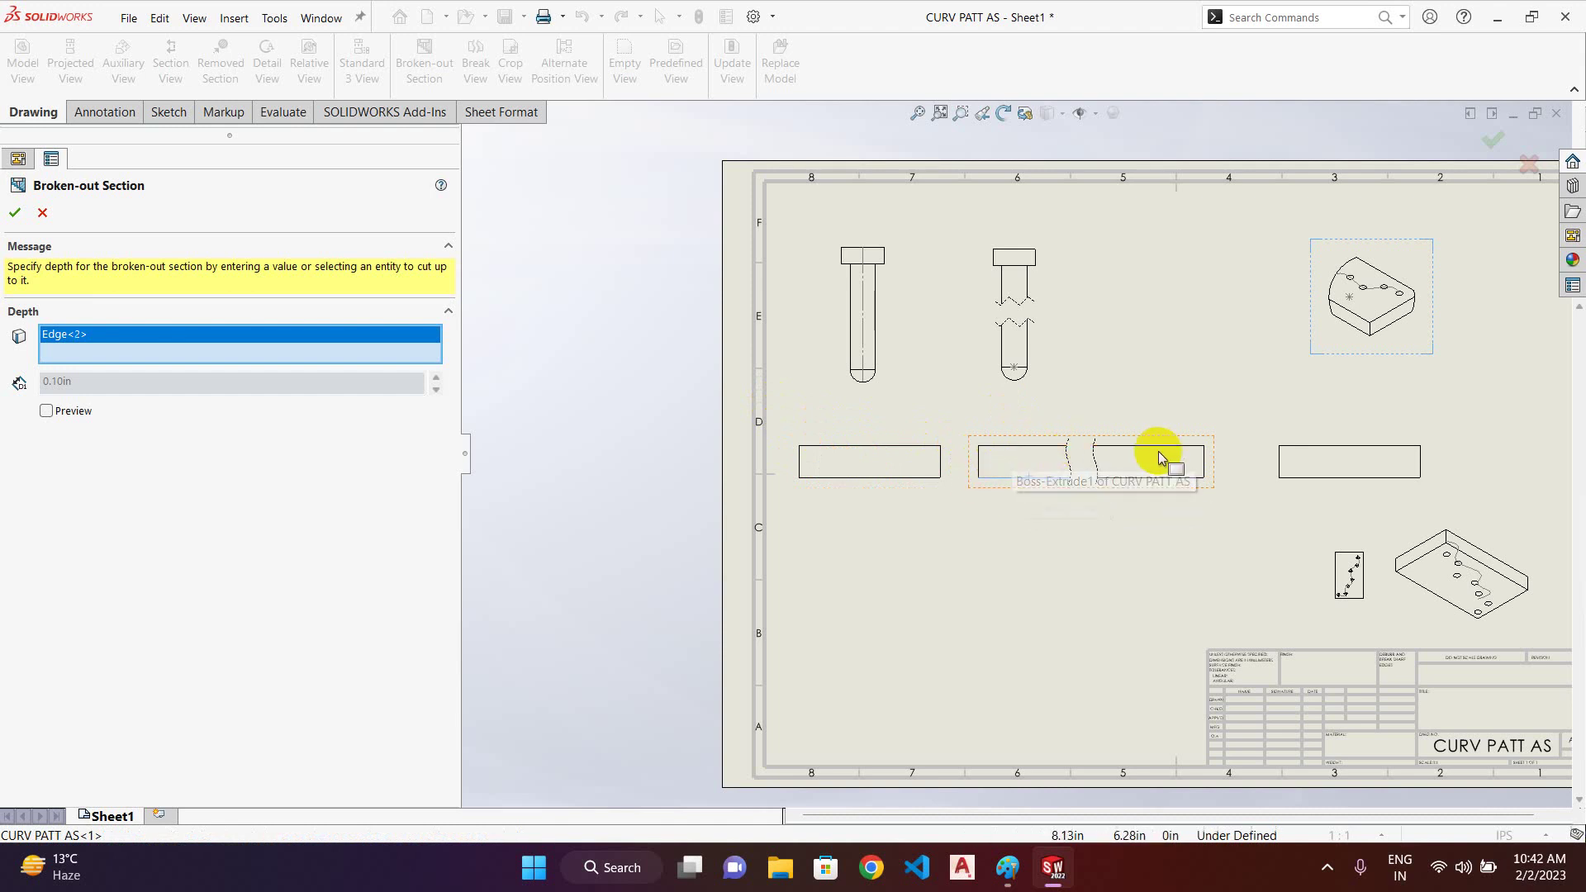
{"action": "left_click", "coordinate": [1466, 541]}
{"action": "middle_click_drag", "start_coordinate": [1494, 495], "coordinate": [1239, 553]}
{"action": "scroll", "coordinate": [1219, 555], "scroll_direction": "down", "scroll_amount": 2}
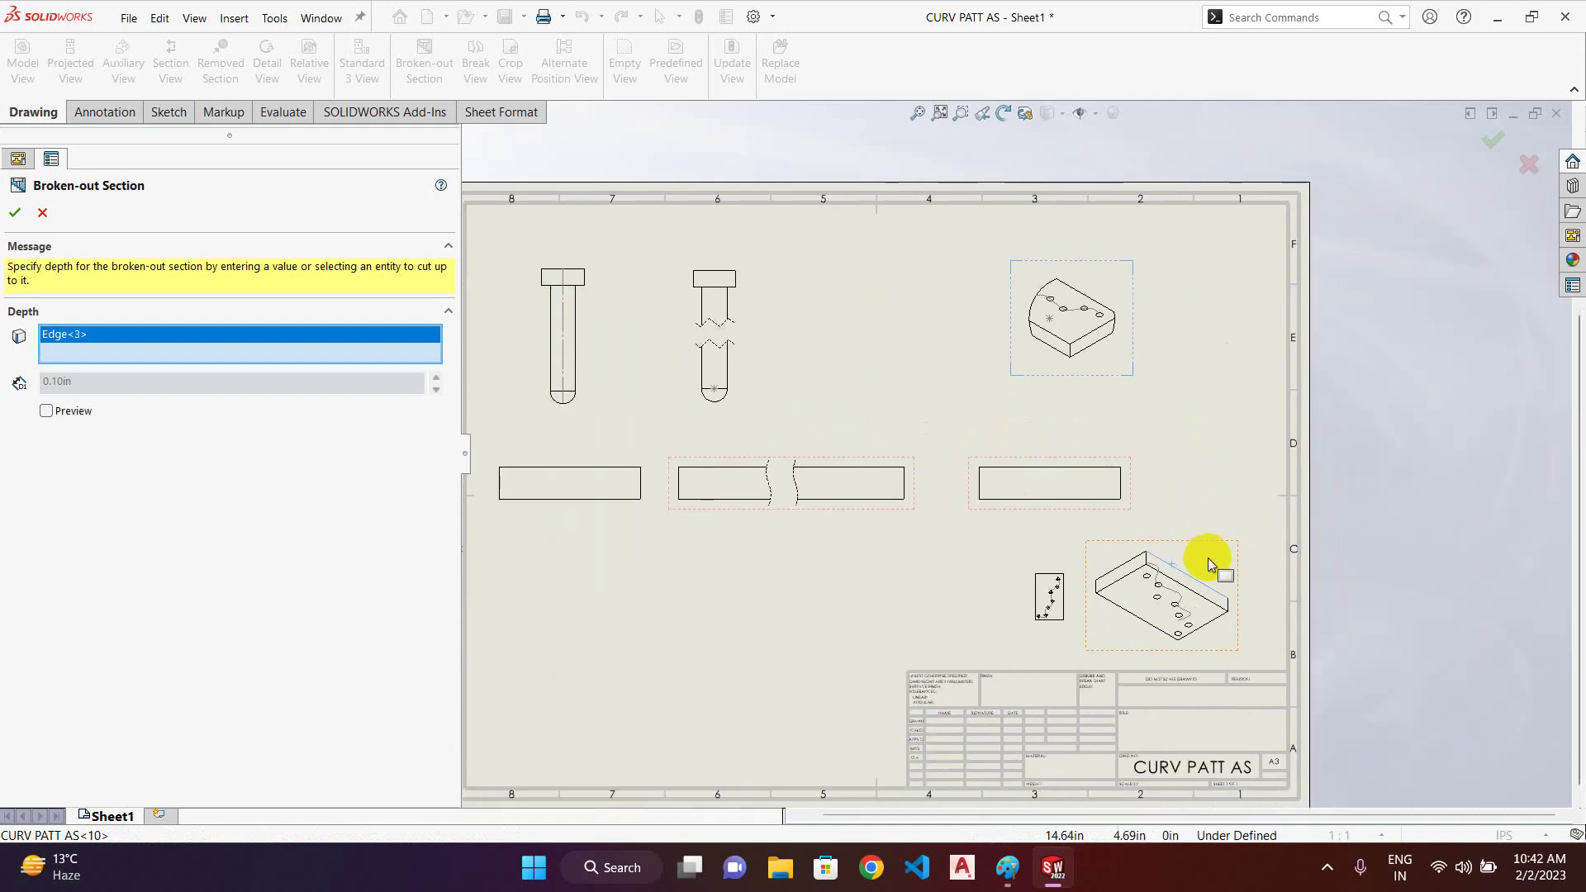
{"action": "scroll", "coordinate": [1157, 537], "scroll_direction": "up", "scroll_amount": 3}
{"action": "scroll", "coordinate": [1128, 525], "scroll_direction": "down", "scroll_amount": 6}
{"action": "scroll", "coordinate": [980, 445], "scroll_direction": "down", "scroll_amount": 2}
{"action": "scroll", "coordinate": [966, 443], "scroll_direction": "up", "scroll_amount": 2}
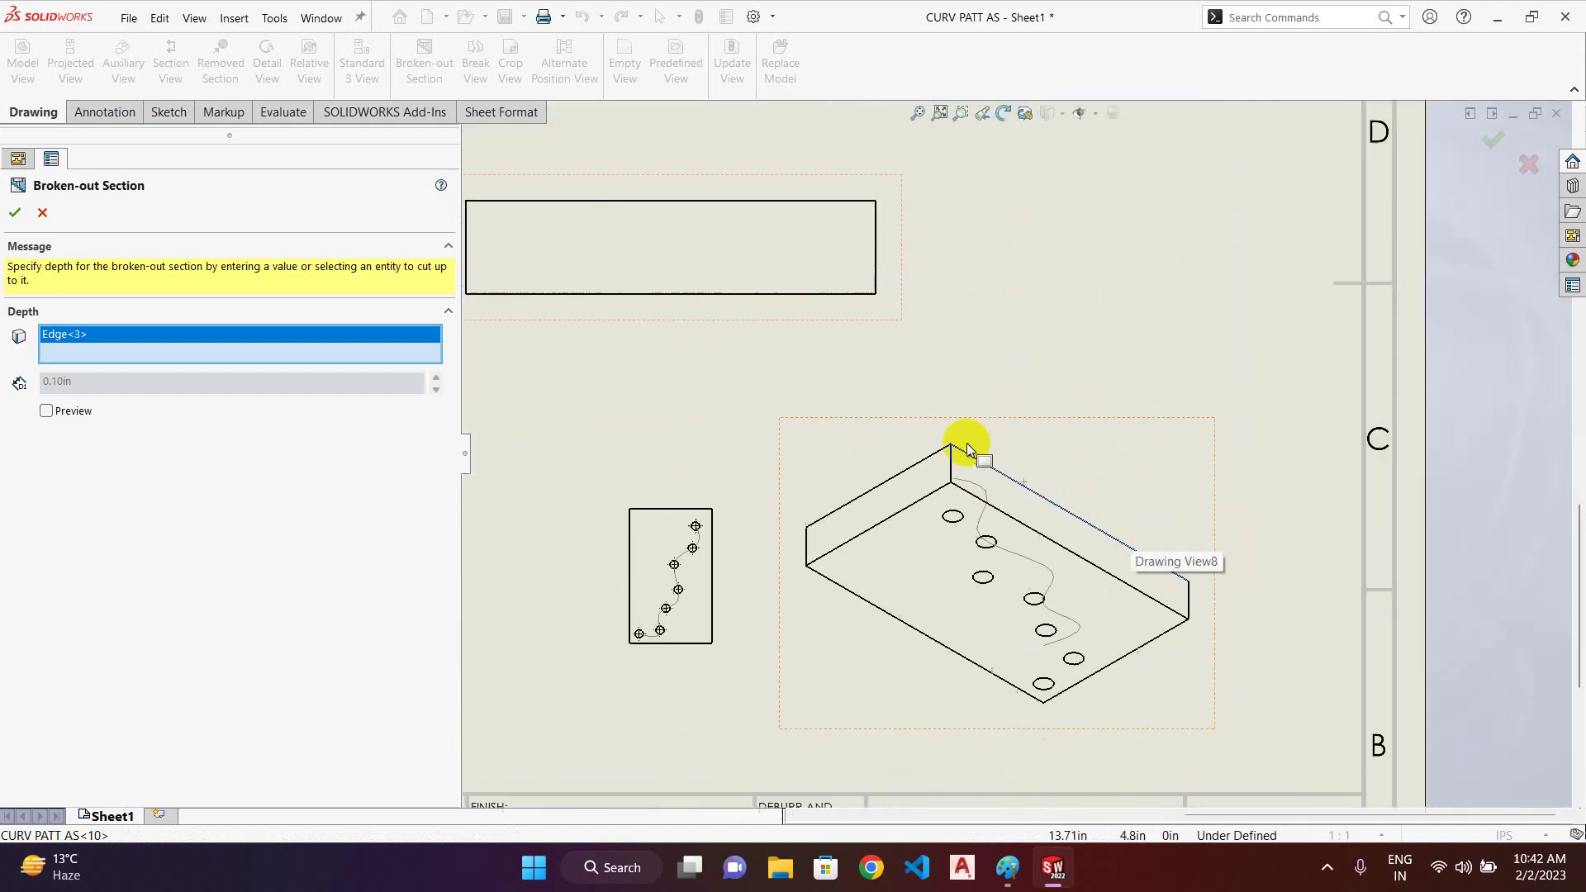
{"action": "left_click", "coordinate": [926, 518]}
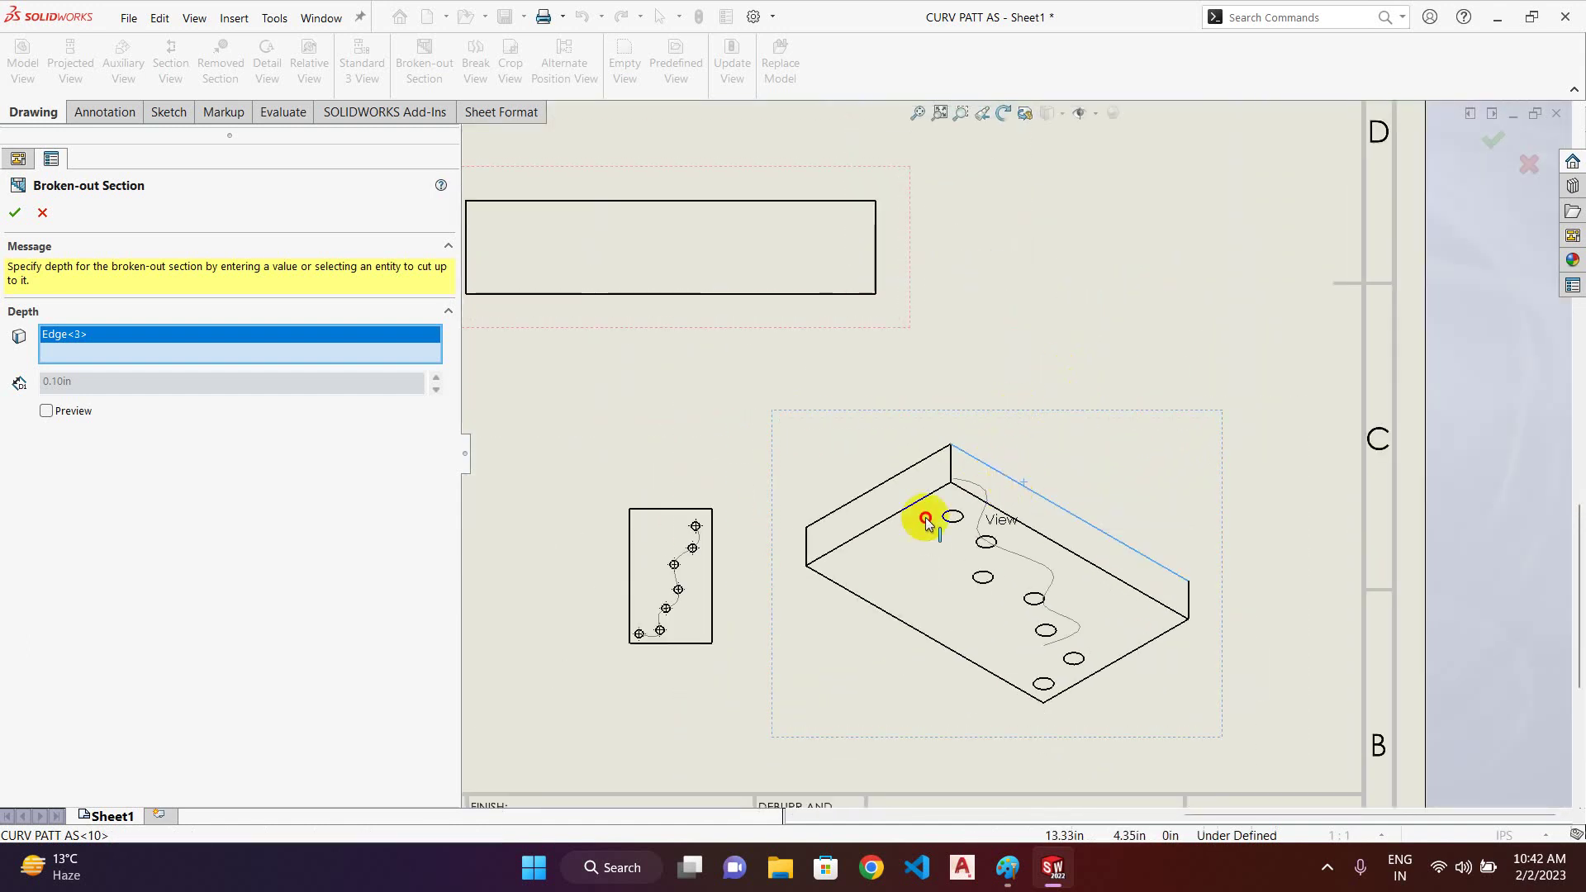
{"action": "left_click_drag", "start_coordinate": [919, 539], "coordinate": [929, 538]}
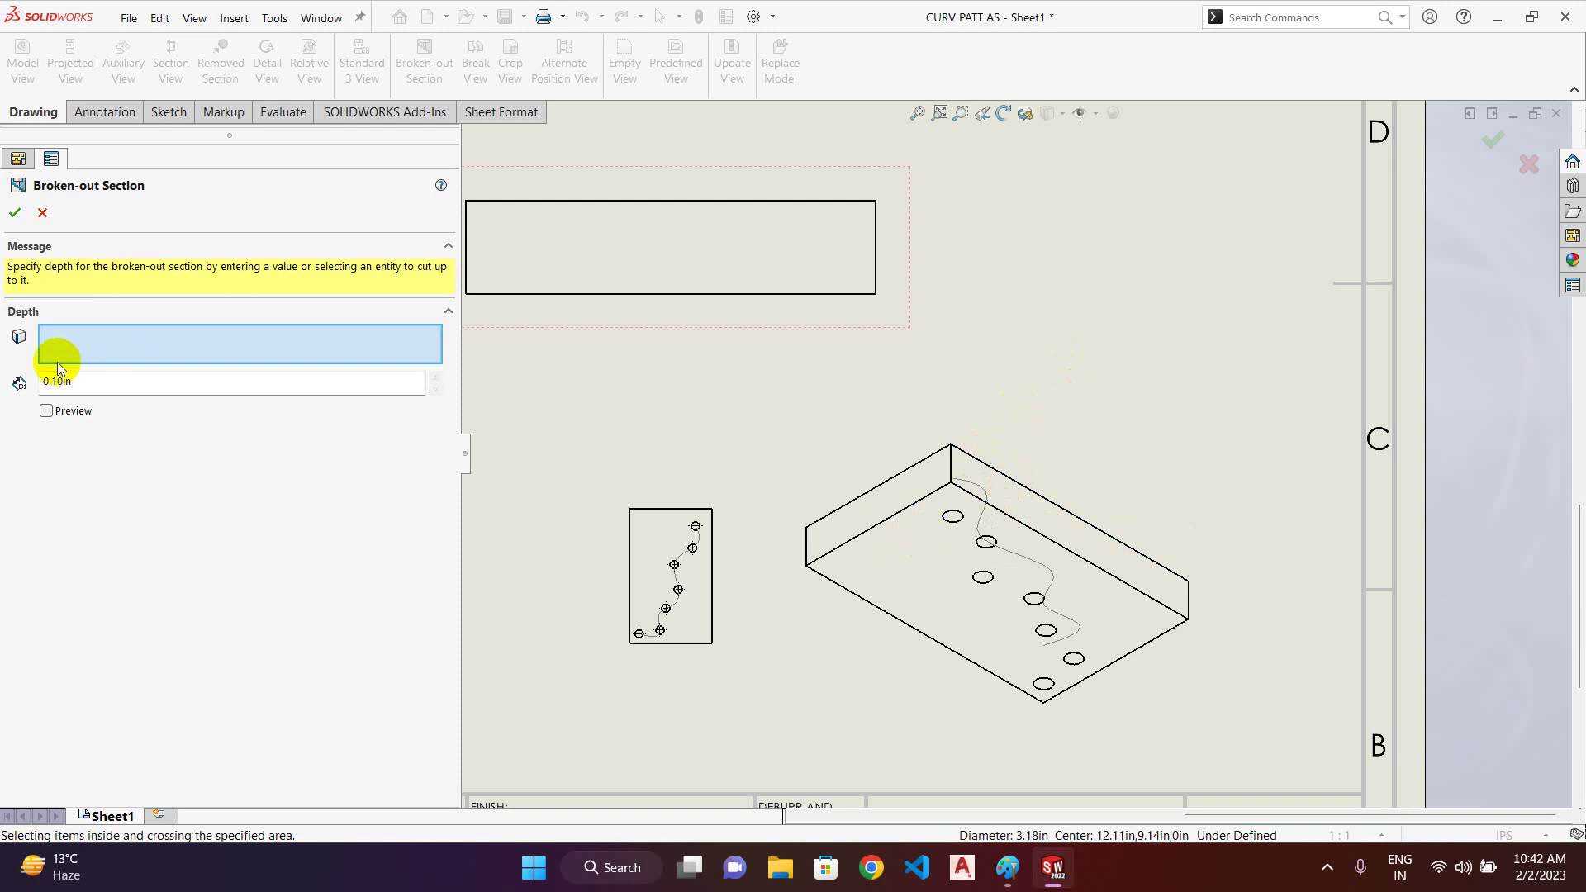
{"action": "left_click", "coordinate": [43, 212]}
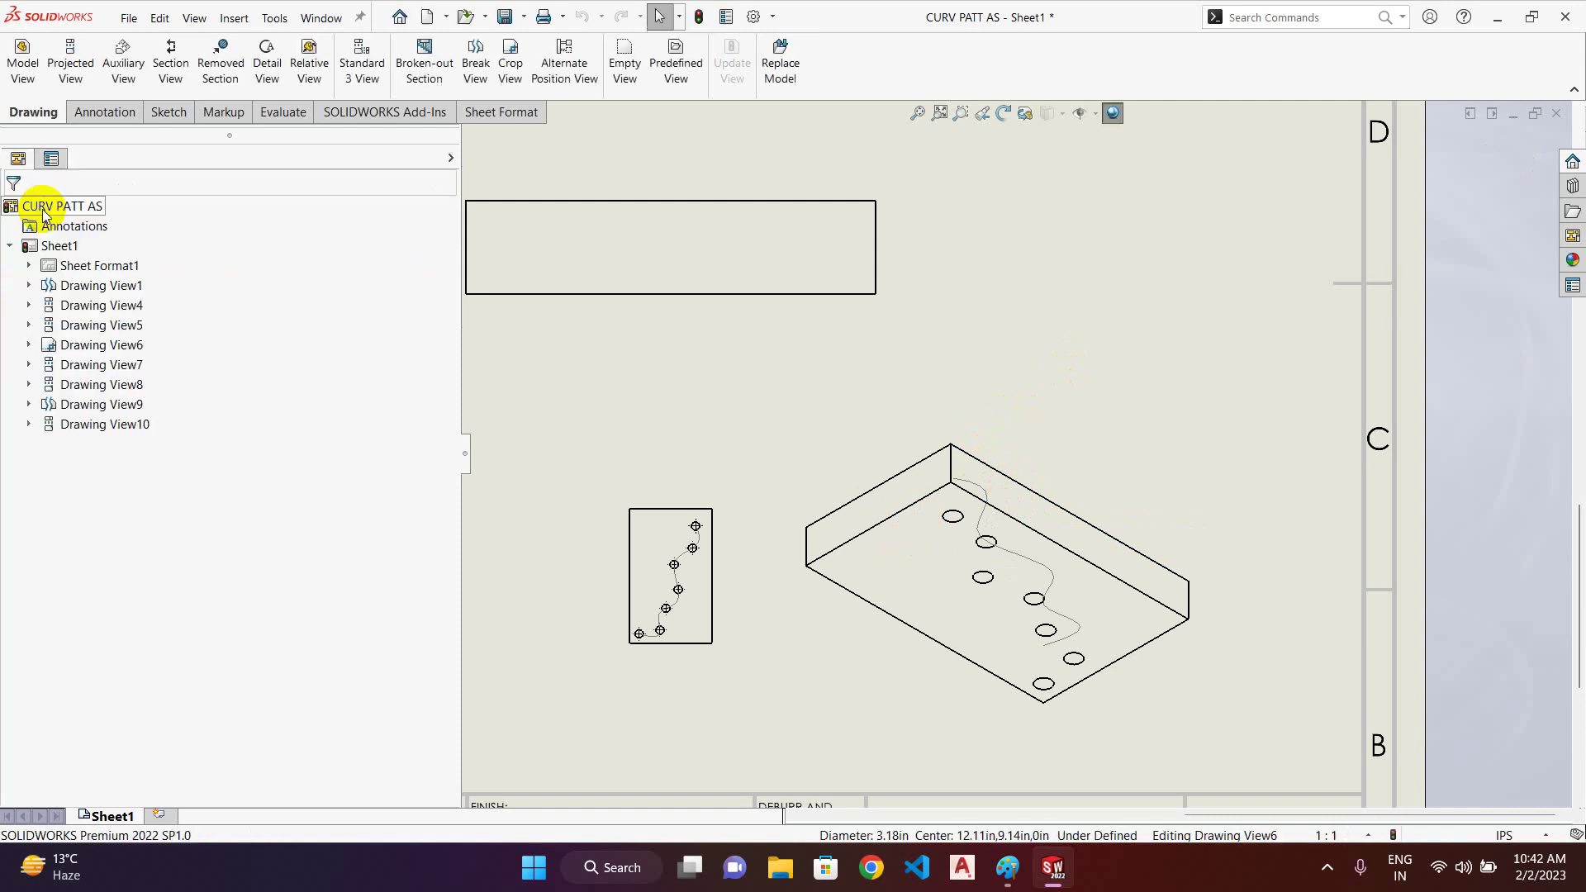
- Start a broken-out section and sketch its closed spline boundary around the back corner of the plate's lower isometric view
{"action": "left_click", "coordinate": [420, 75]}
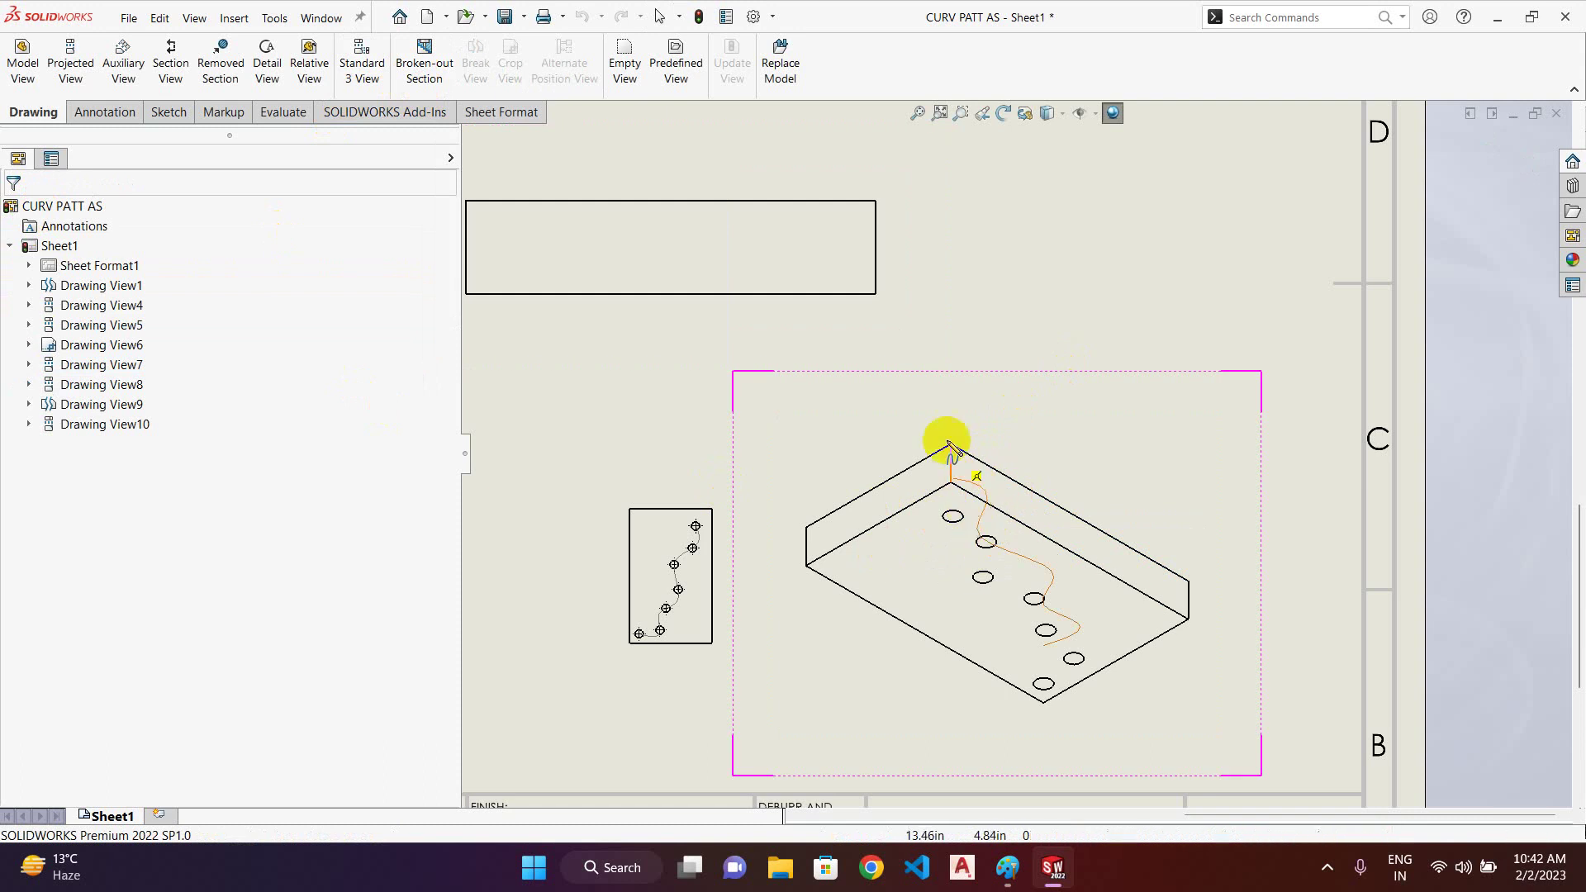
{"action": "left_click", "coordinate": [921, 416]}
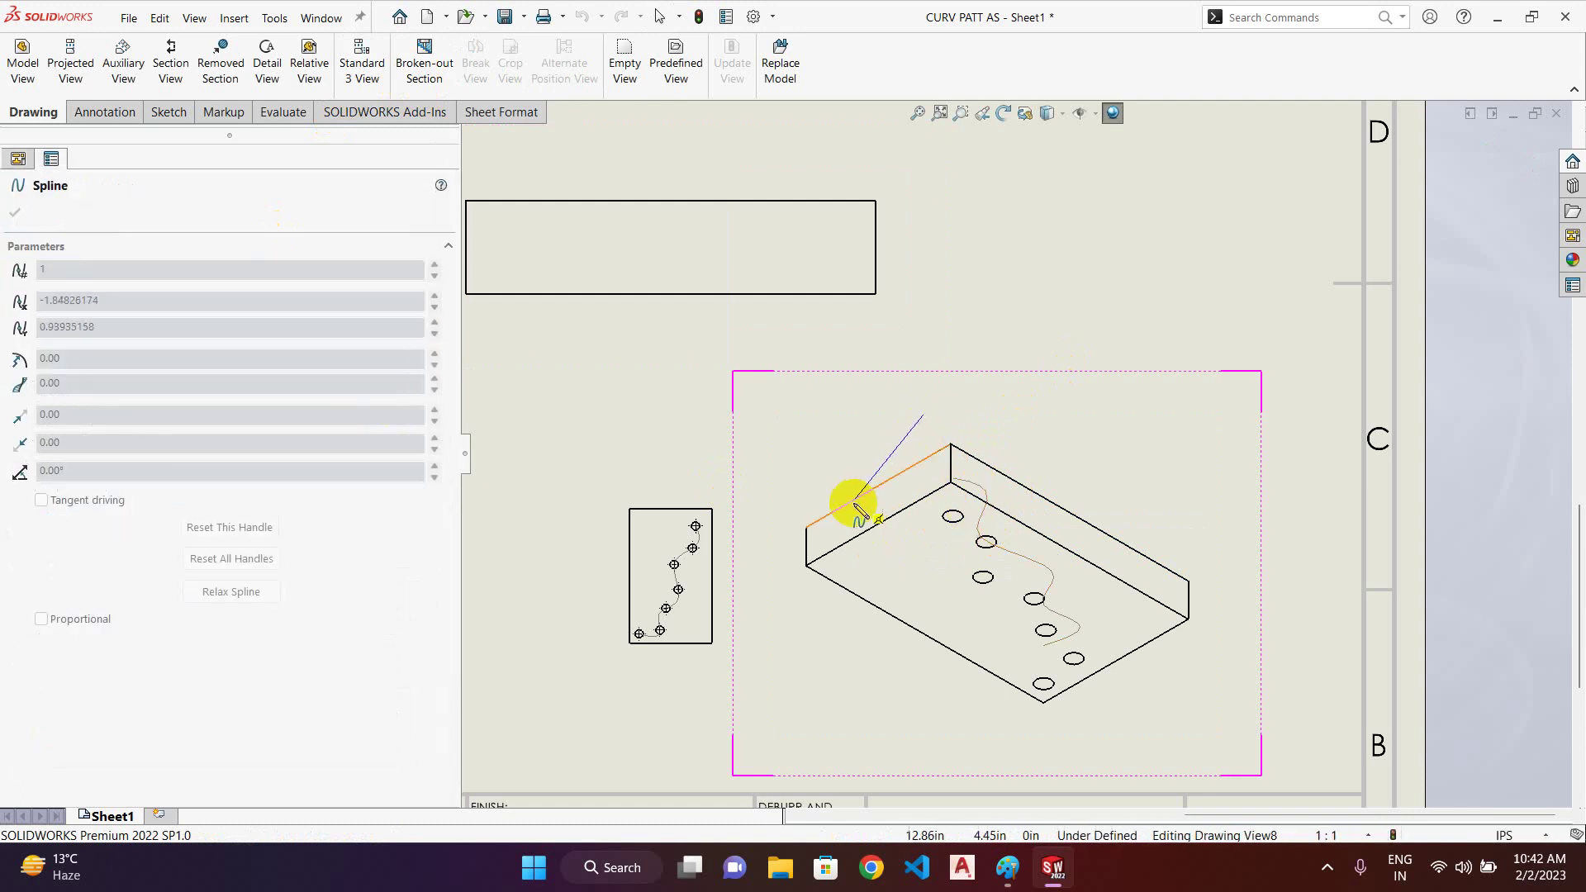
{"action": "left_click", "coordinate": [866, 552]}
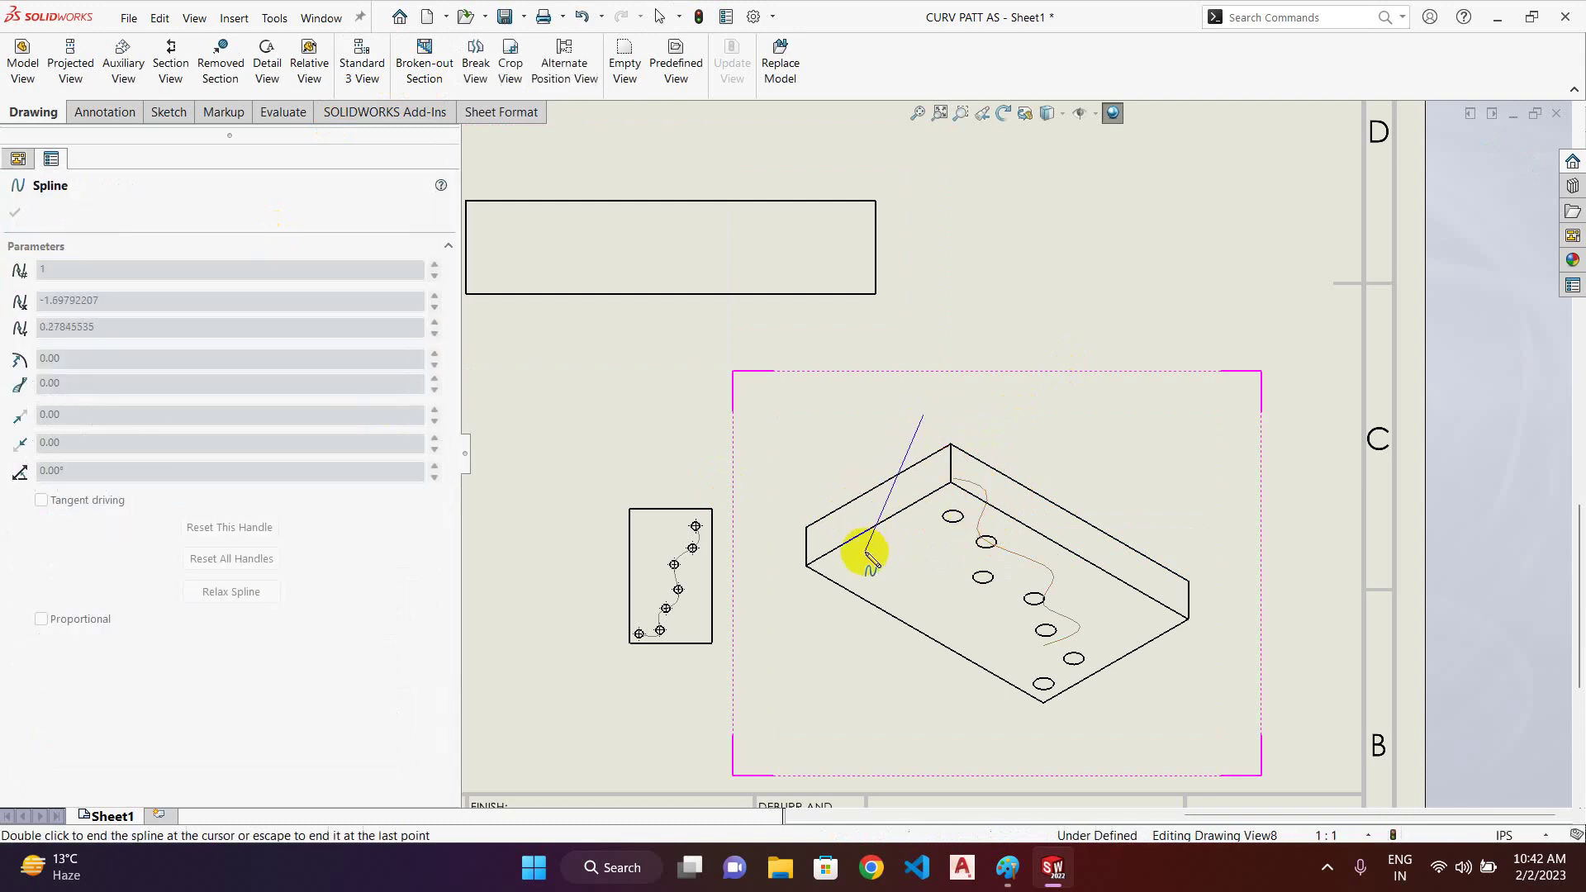
{"action": "left_click", "coordinate": [958, 618]}
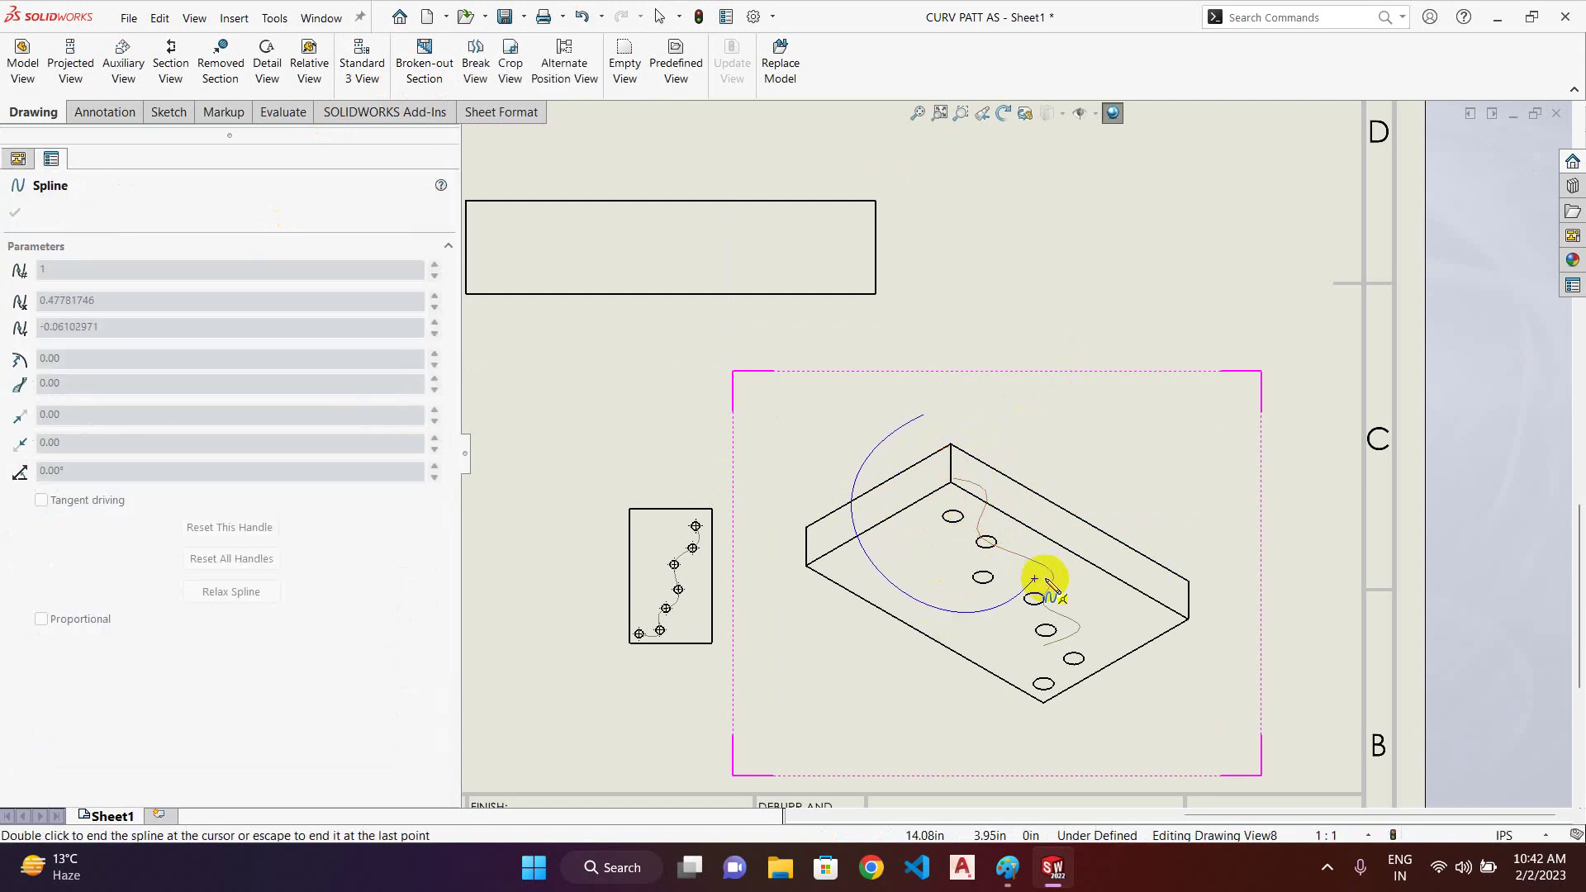
{"action": "left_click", "coordinate": [1082, 483]}
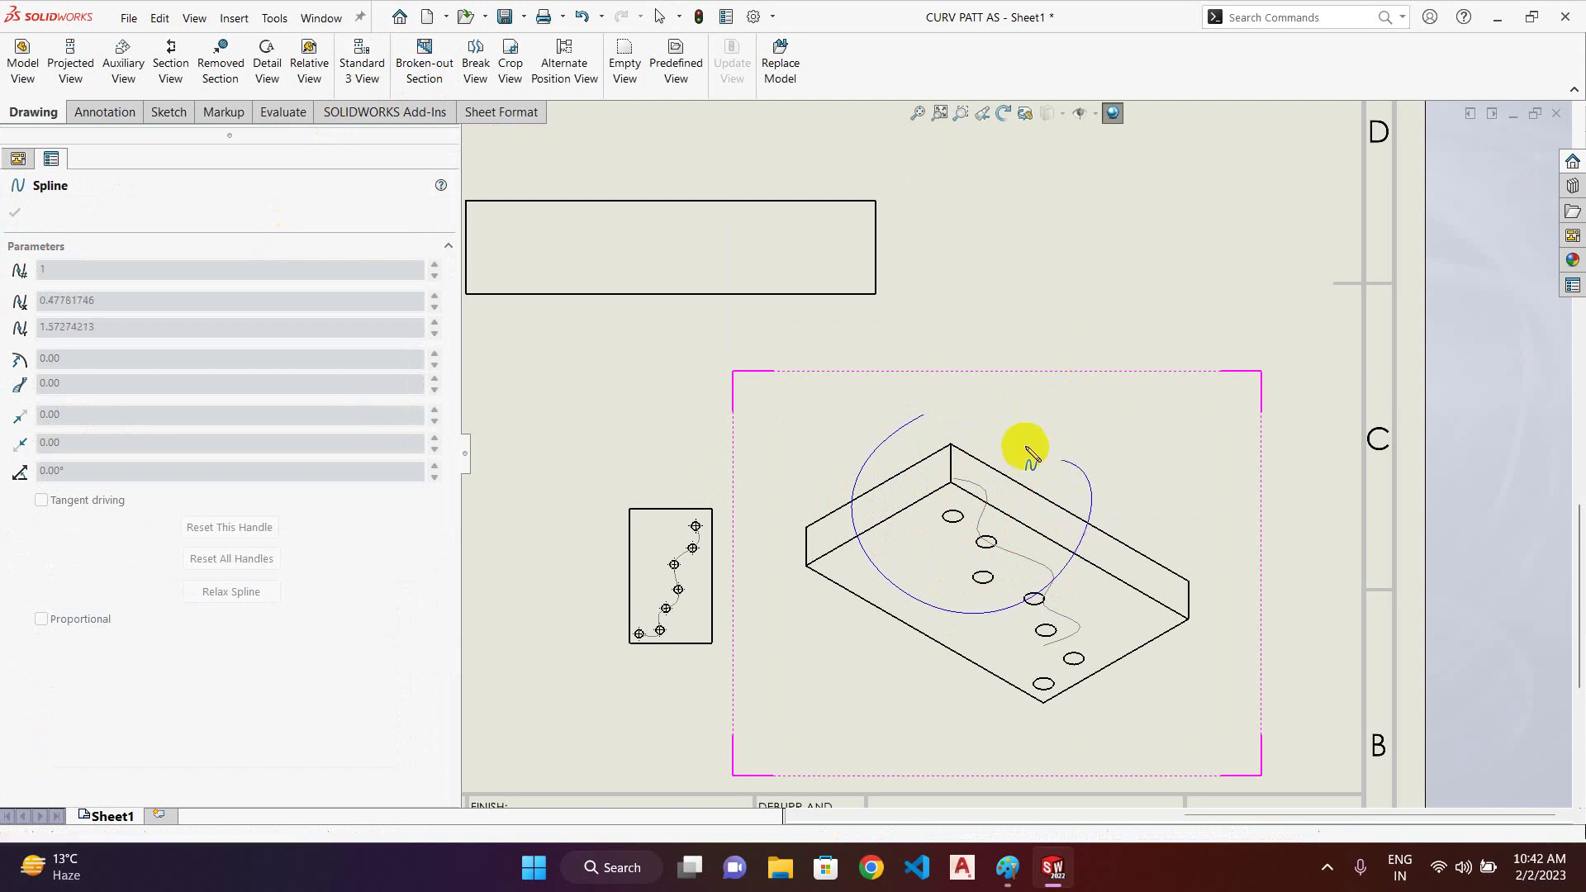
{"action": "left_click", "coordinate": [925, 414]}
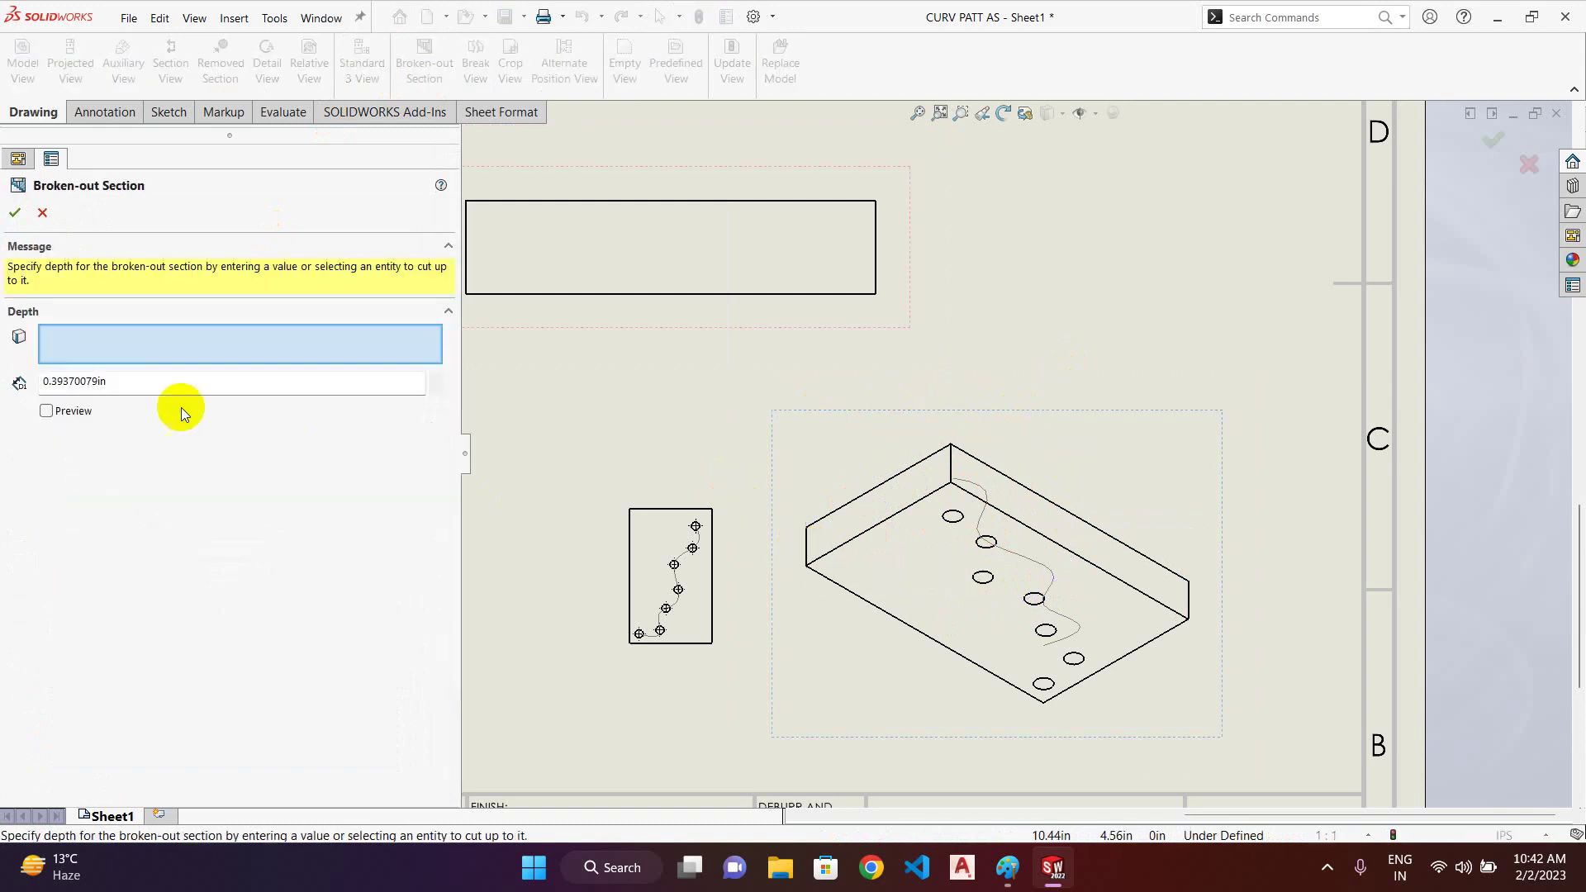
- Use the back corner's short vertical edge as the section's depth reference, preview the cut and accept it
{"action": "left_click", "coordinate": [950, 467]}
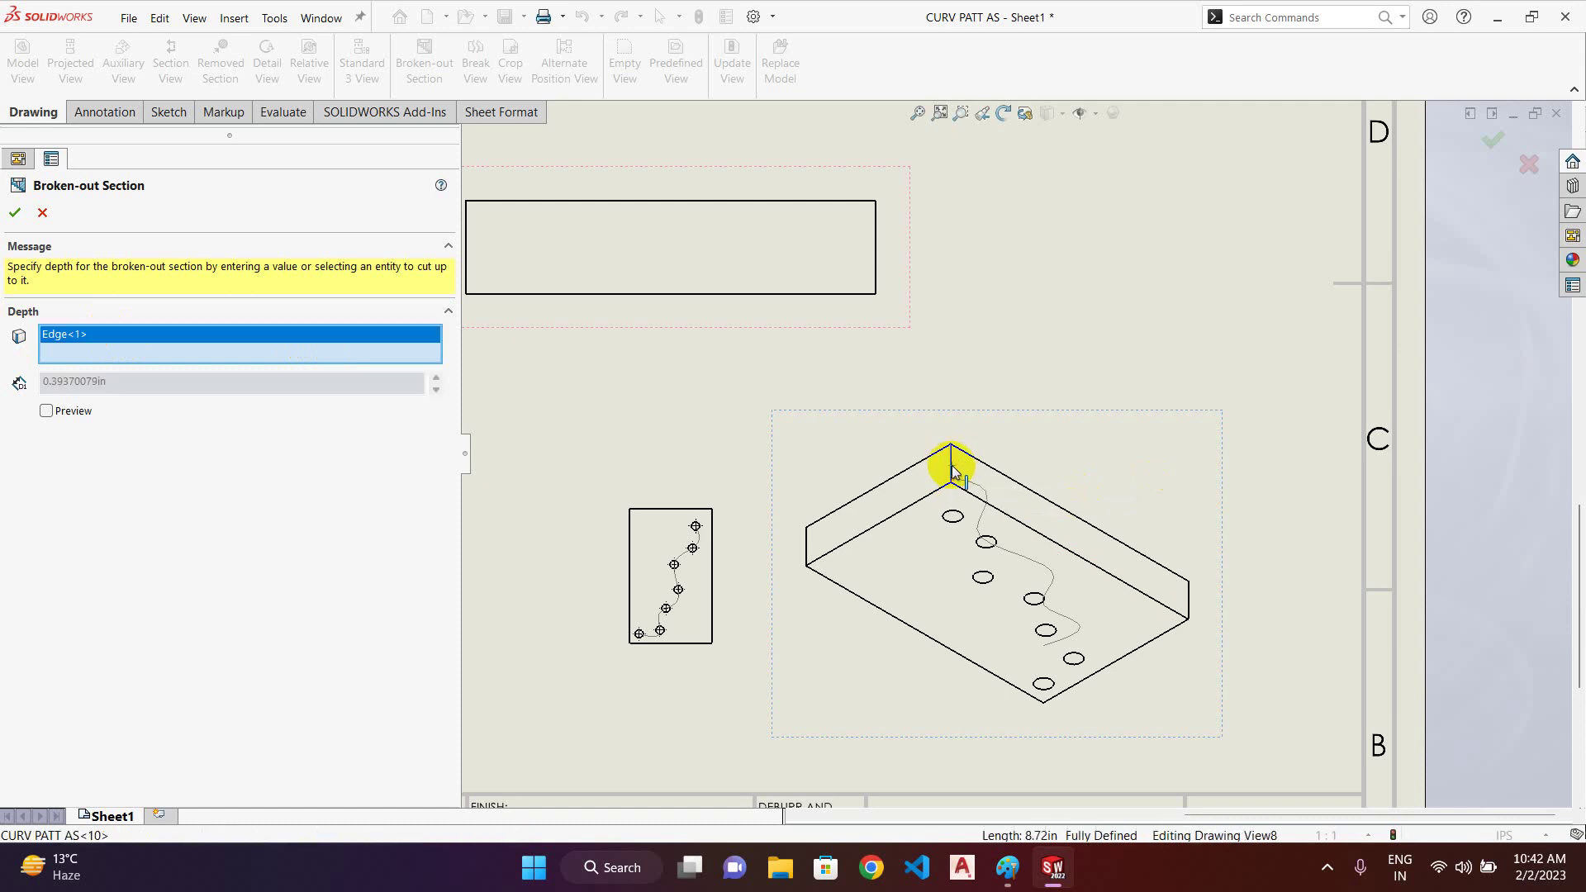
{"action": "left_click", "coordinate": [43, 411]}
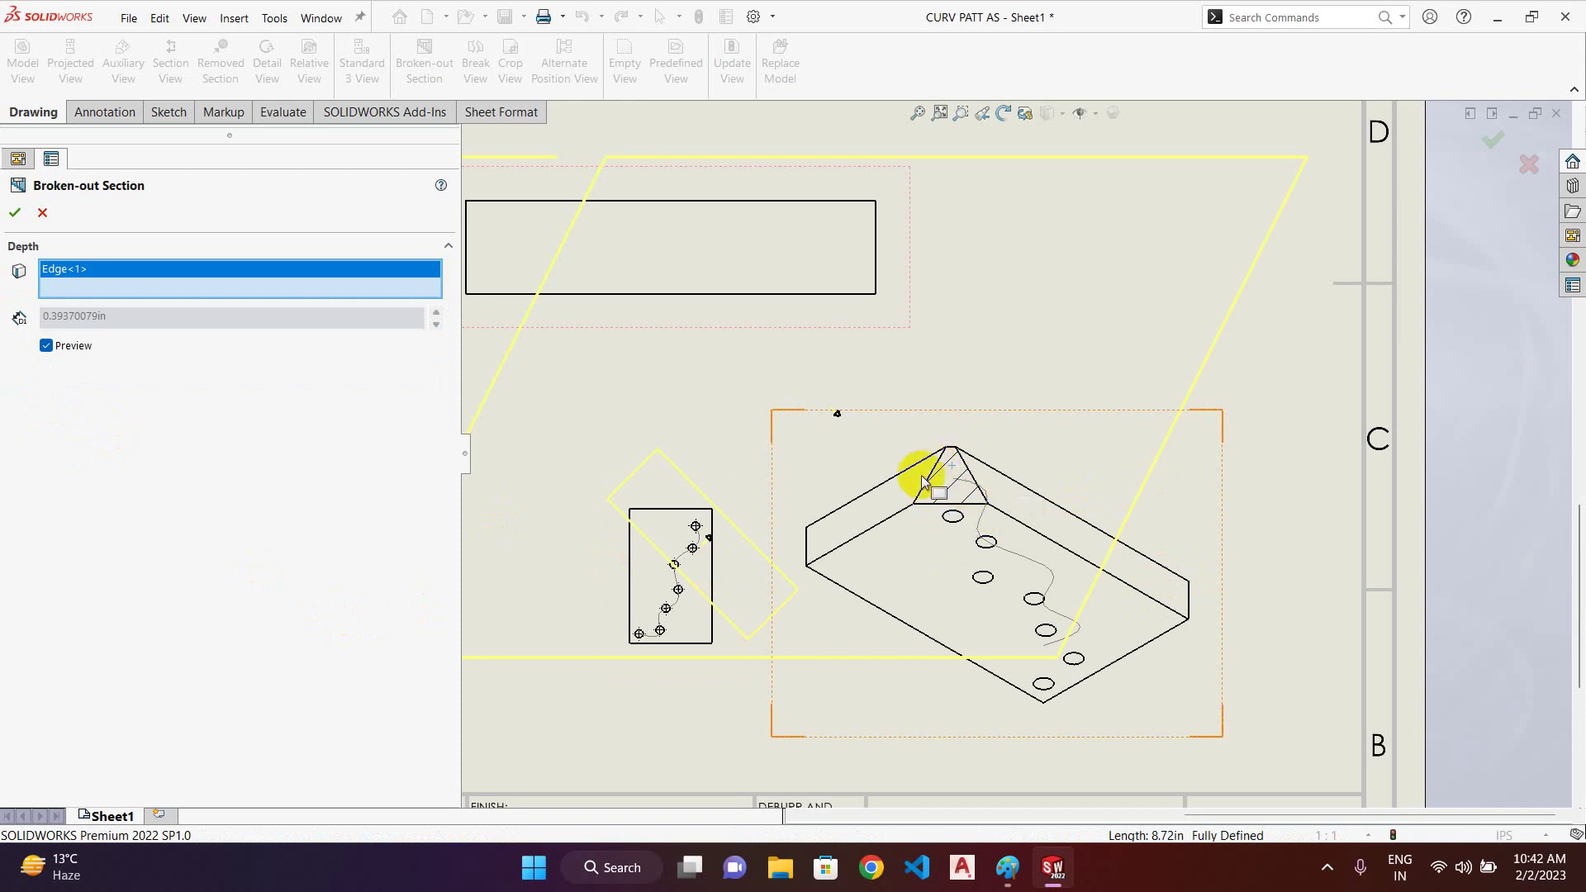
{"action": "left_click", "coordinate": [17, 214]}
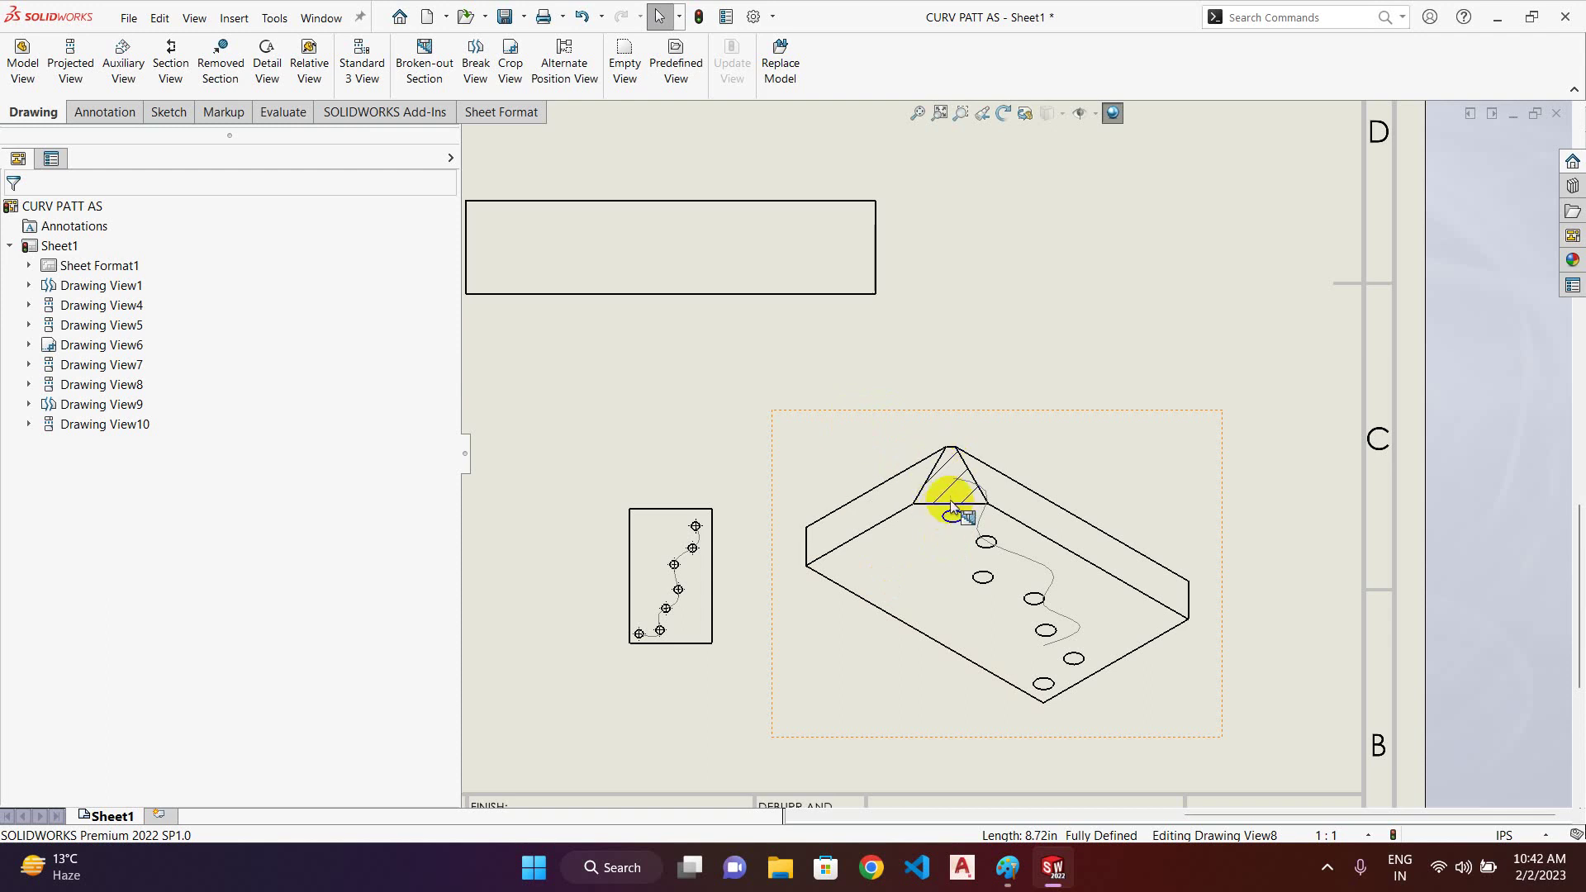
- Start another broken-out section and sketch a closed spline around the left half of the plate's rectangular view above the isometric
{"action": "middle_click_drag", "start_coordinate": [1083, 463], "coordinate": [1055, 413]}
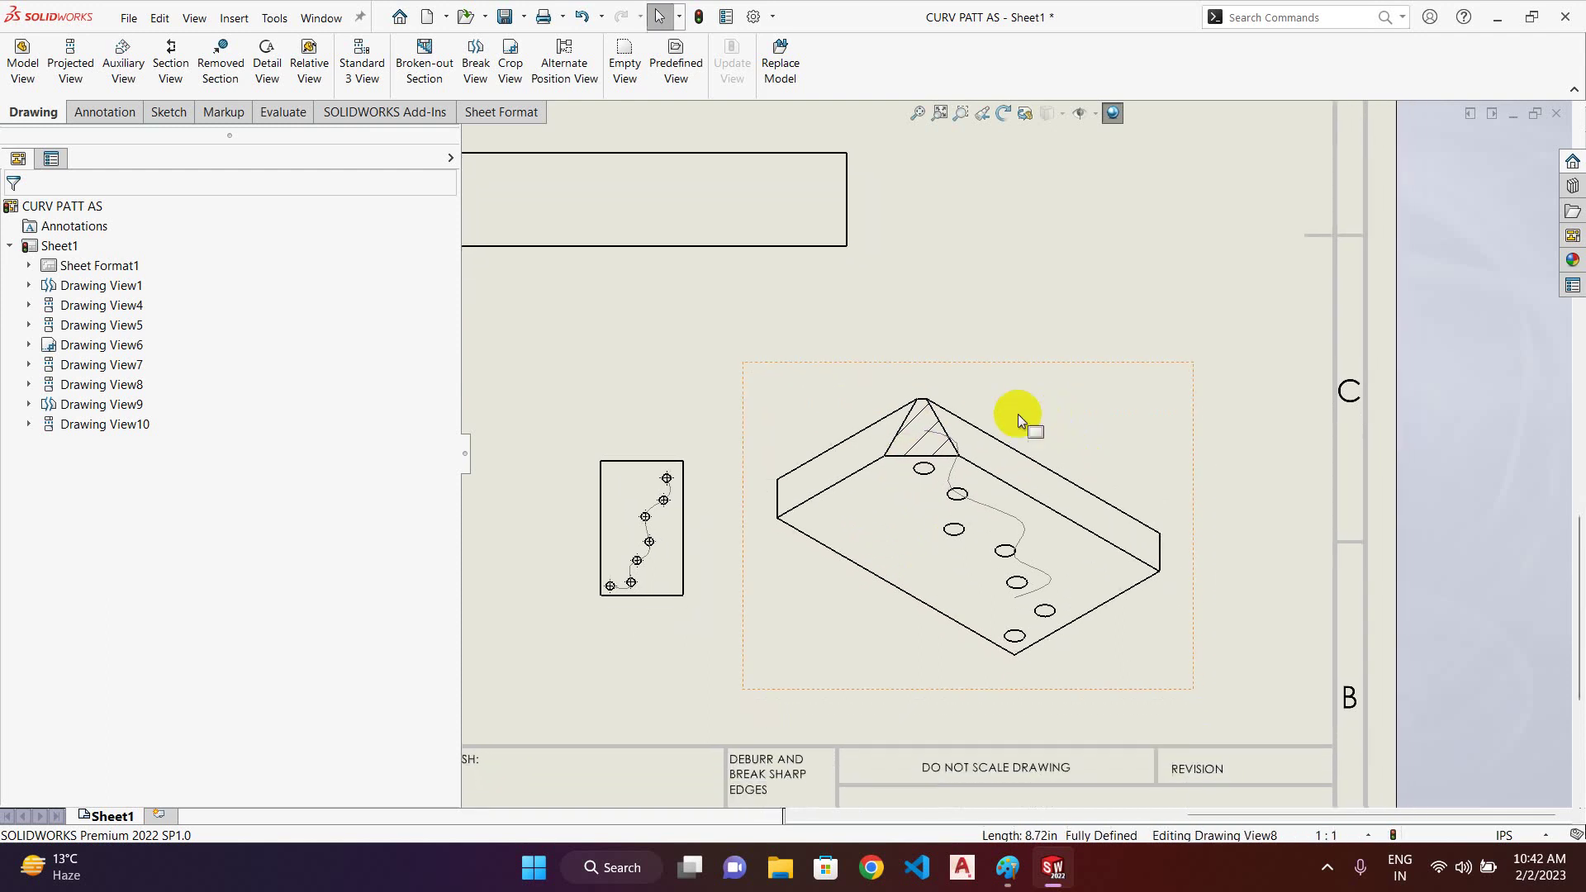
{"action": "scroll", "coordinate": [818, 398], "scroll_direction": "down", "scroll_amount": 1}
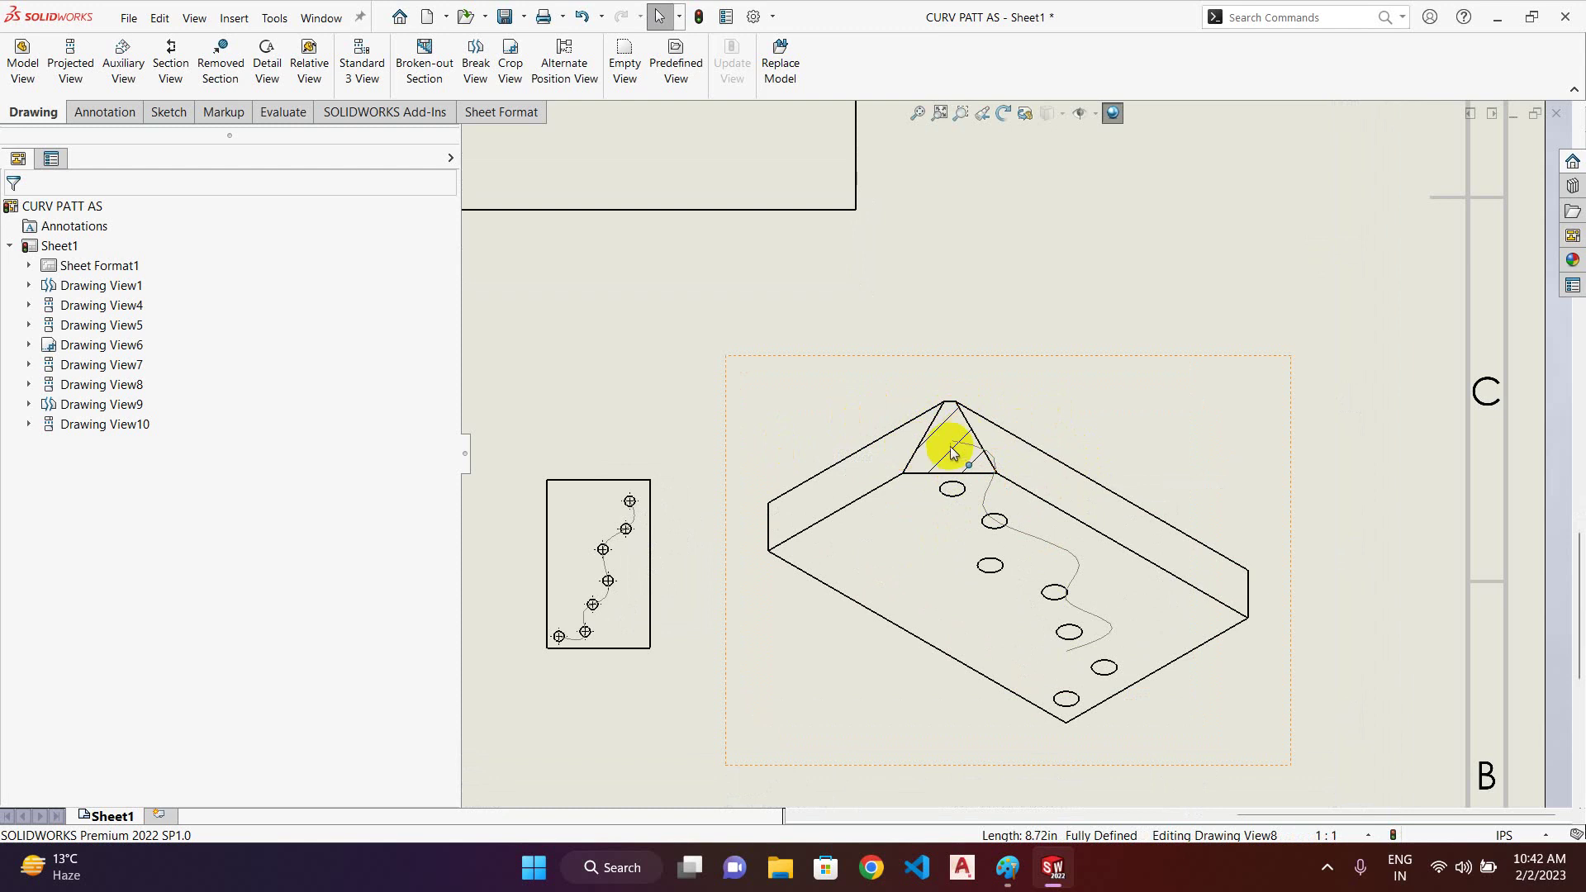
{"action": "scroll", "coordinate": [727, 585], "scroll_direction": "up", "scroll_amount": 3}
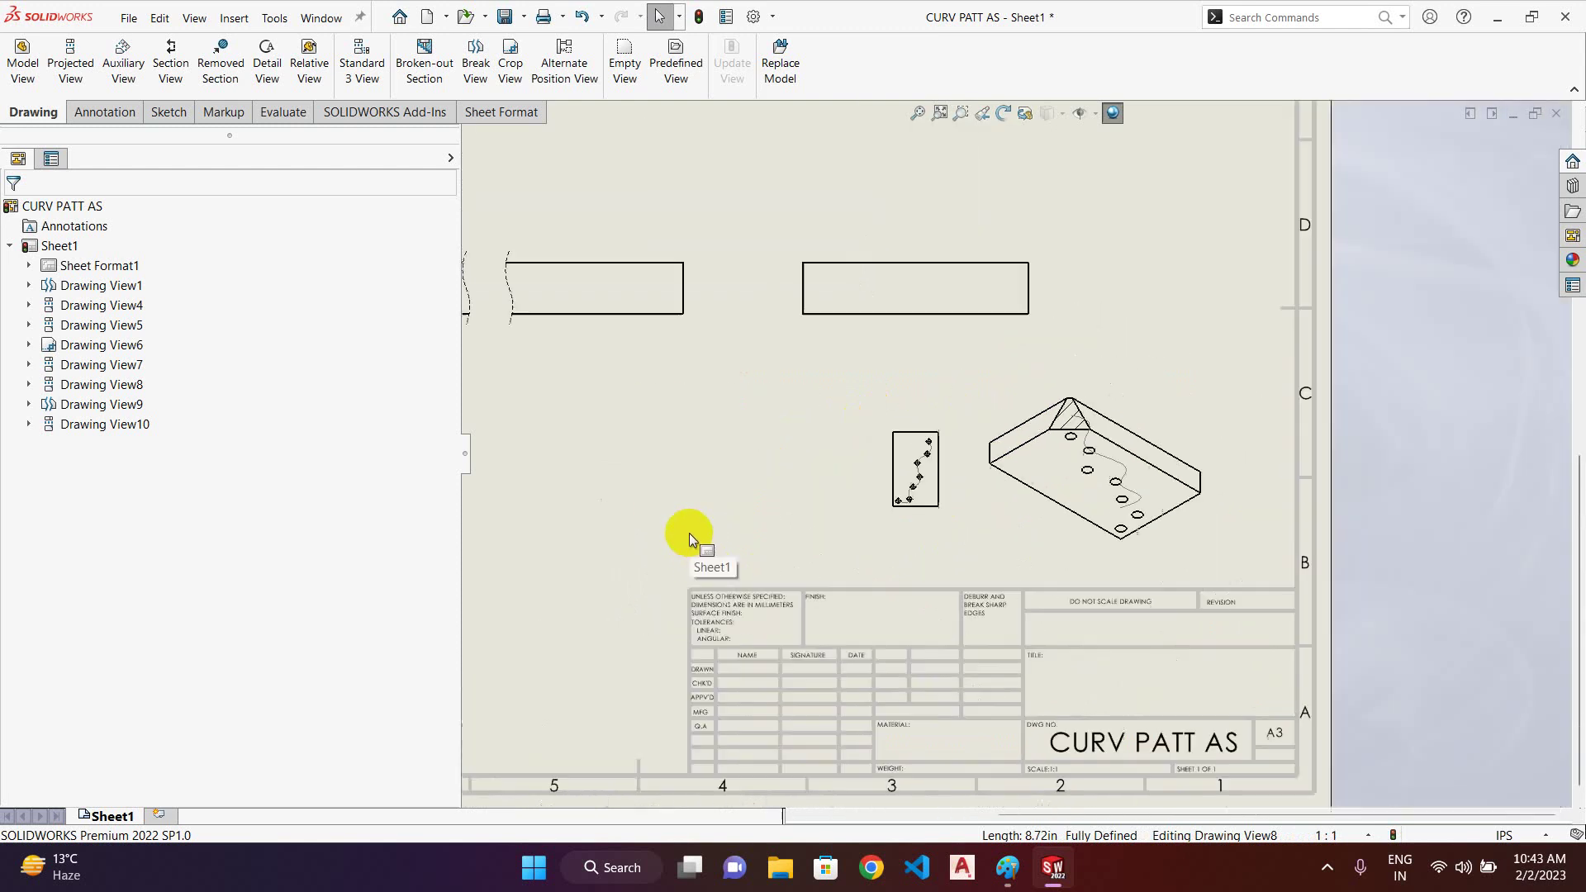
{"action": "scroll", "coordinate": [1008, 341], "scroll_direction": "down", "scroll_amount": 1}
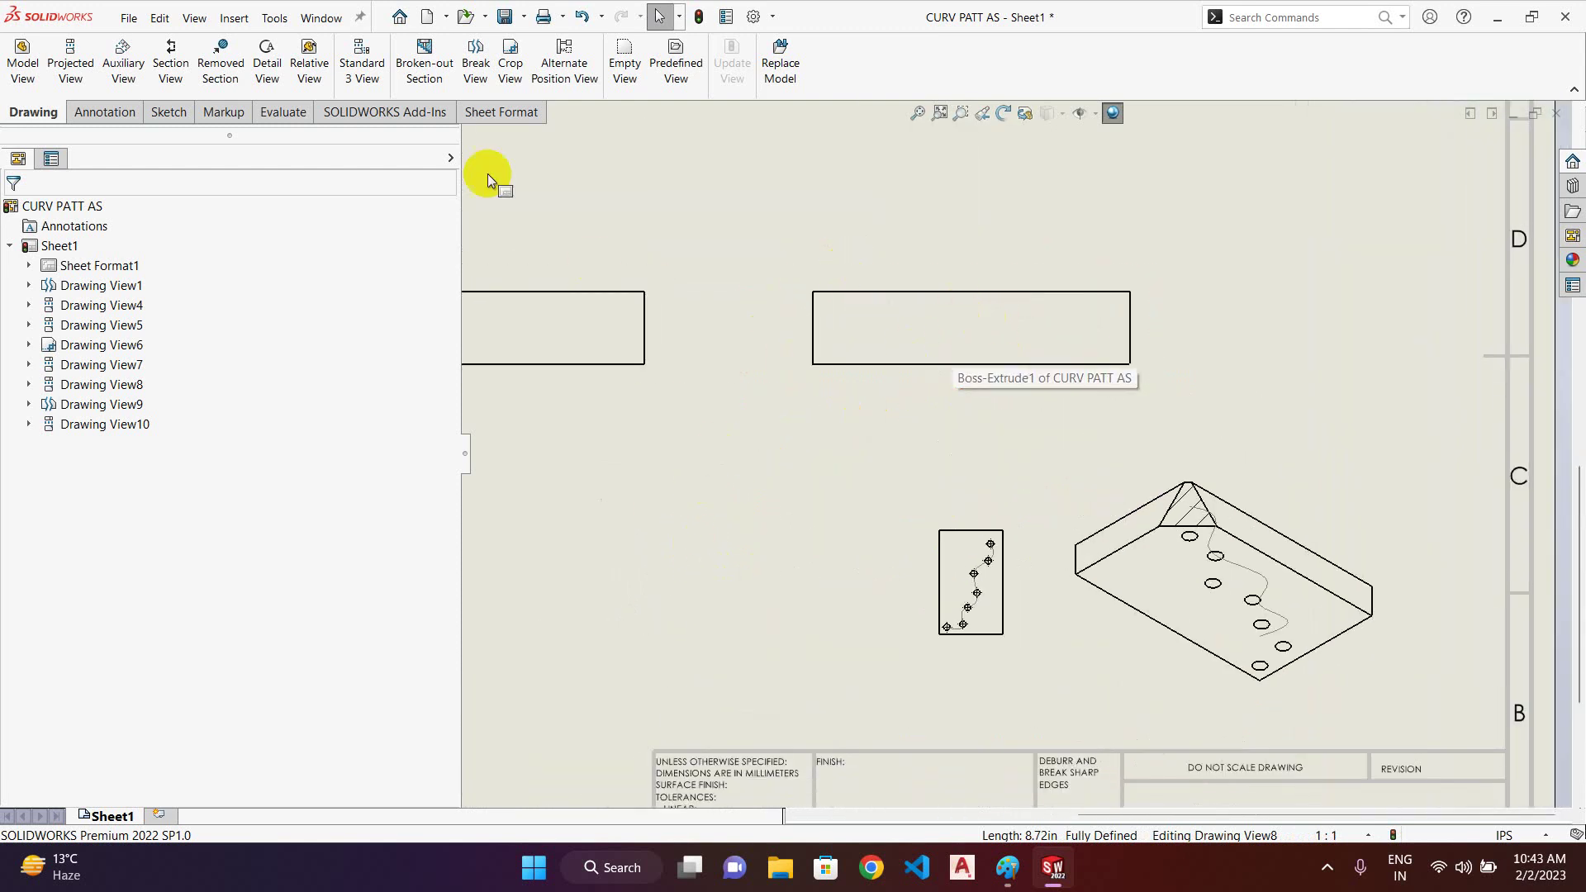
{"action": "left_click", "coordinate": [417, 79]}
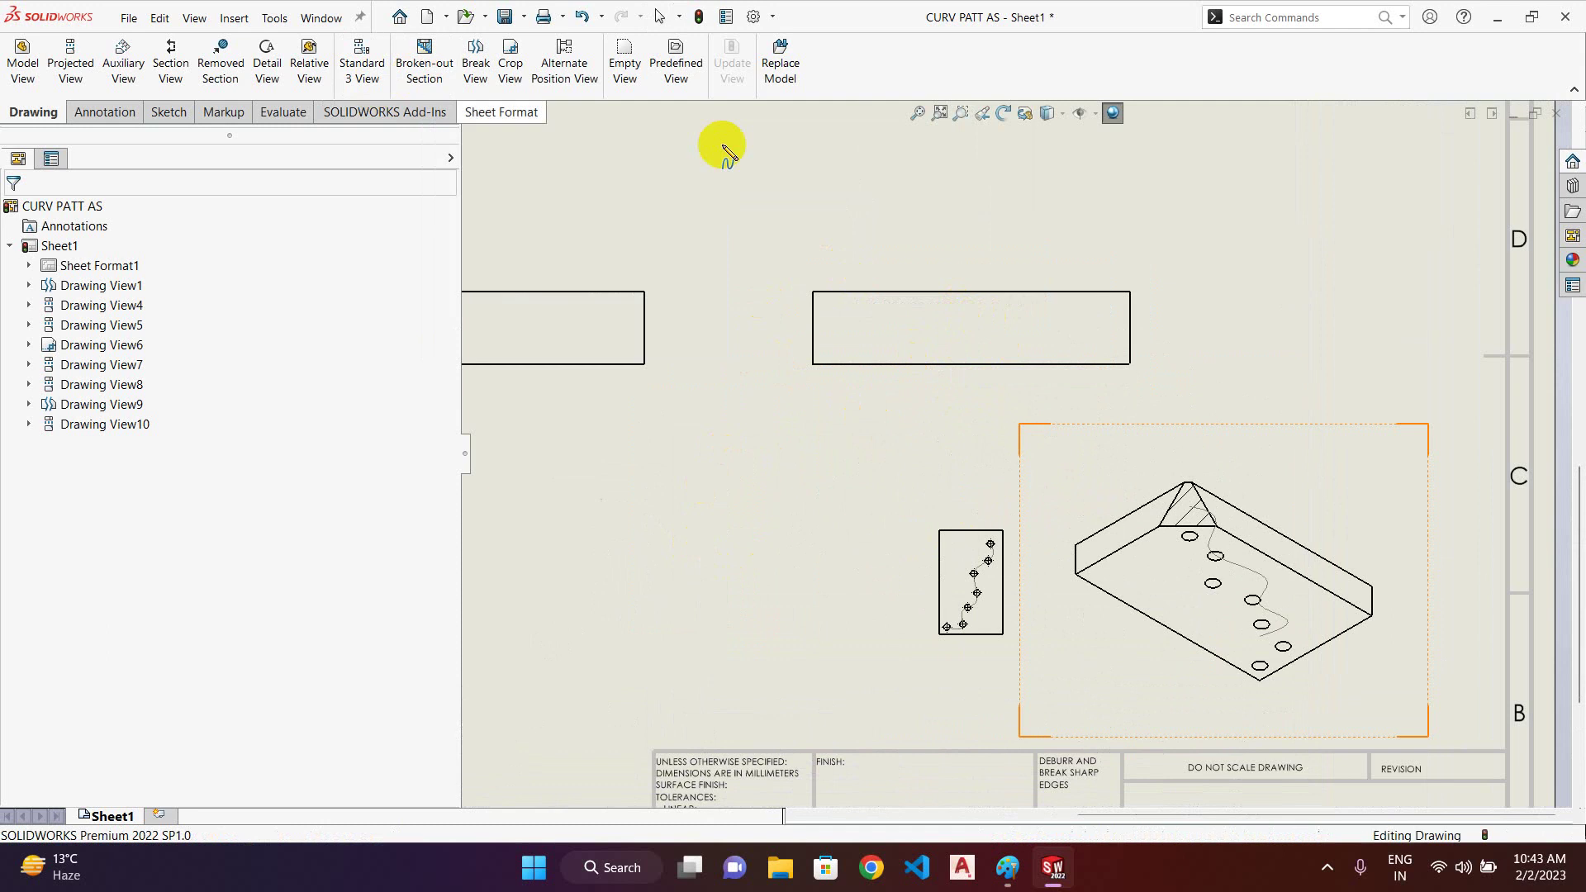
{"action": "left_click", "coordinate": [958, 295]}
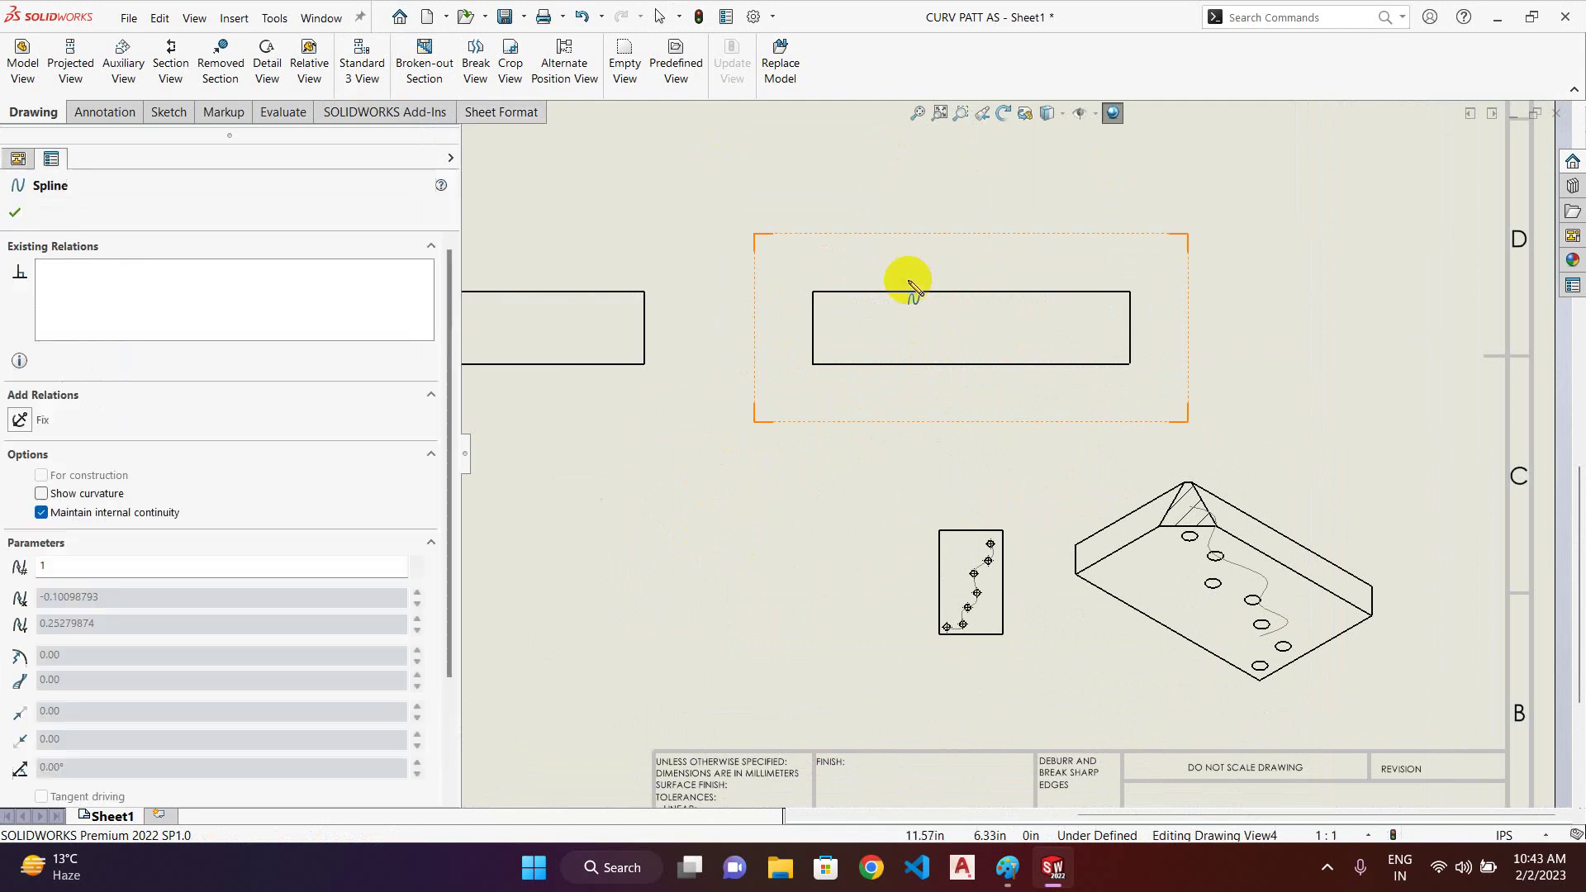
{"action": "left_click", "coordinate": [868, 255]}
{"action": "left_click", "coordinate": [776, 307]}
{"action": "left_click", "coordinate": [796, 382]}
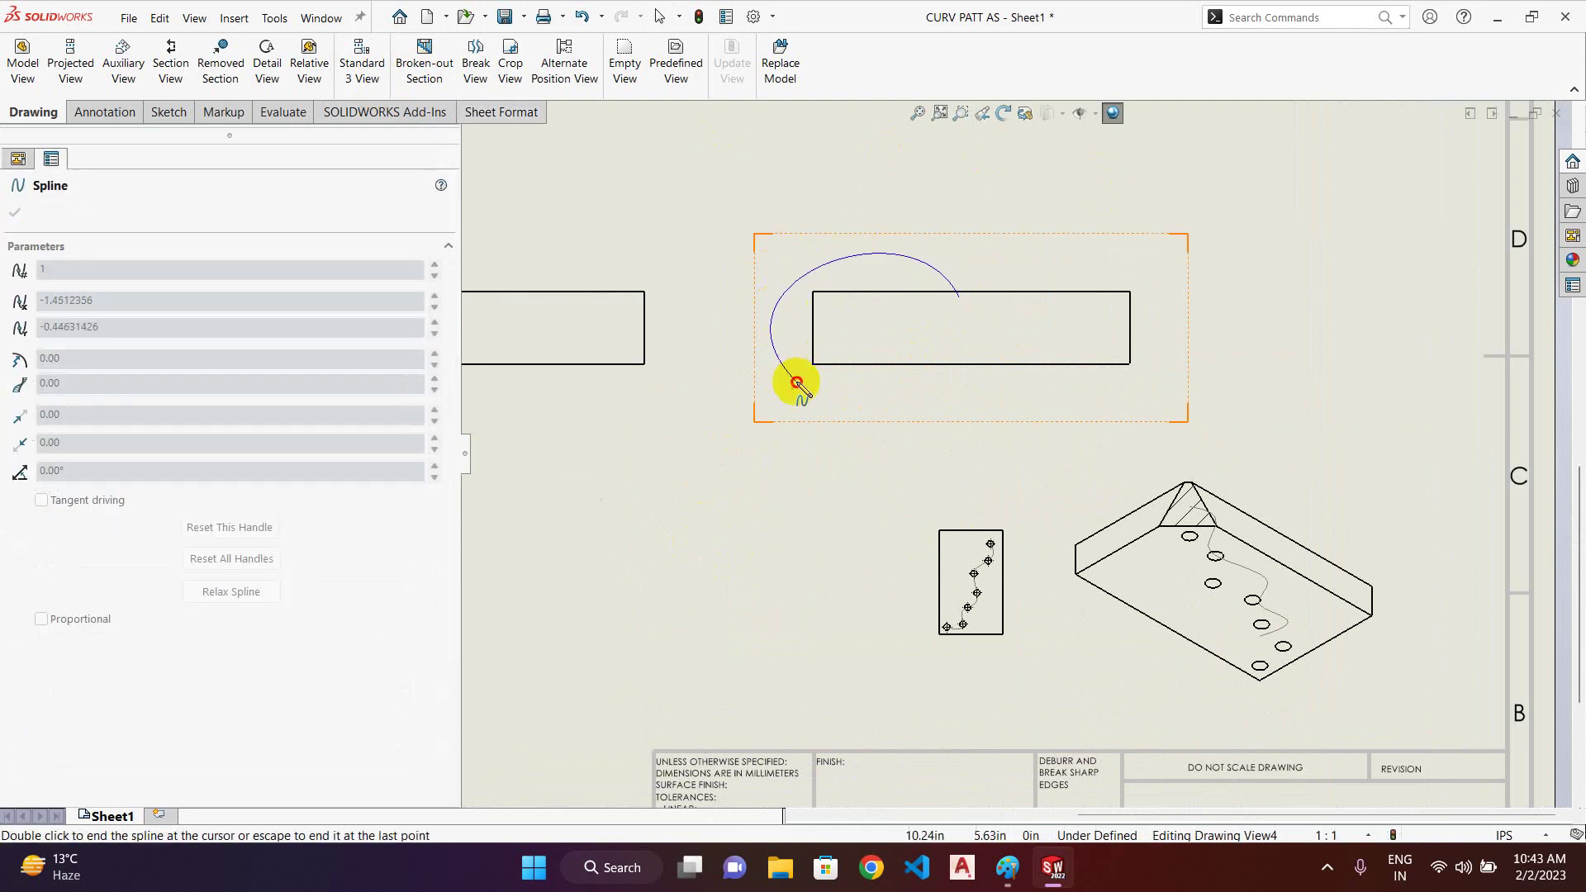
{"action": "left_click", "coordinate": [925, 394]}
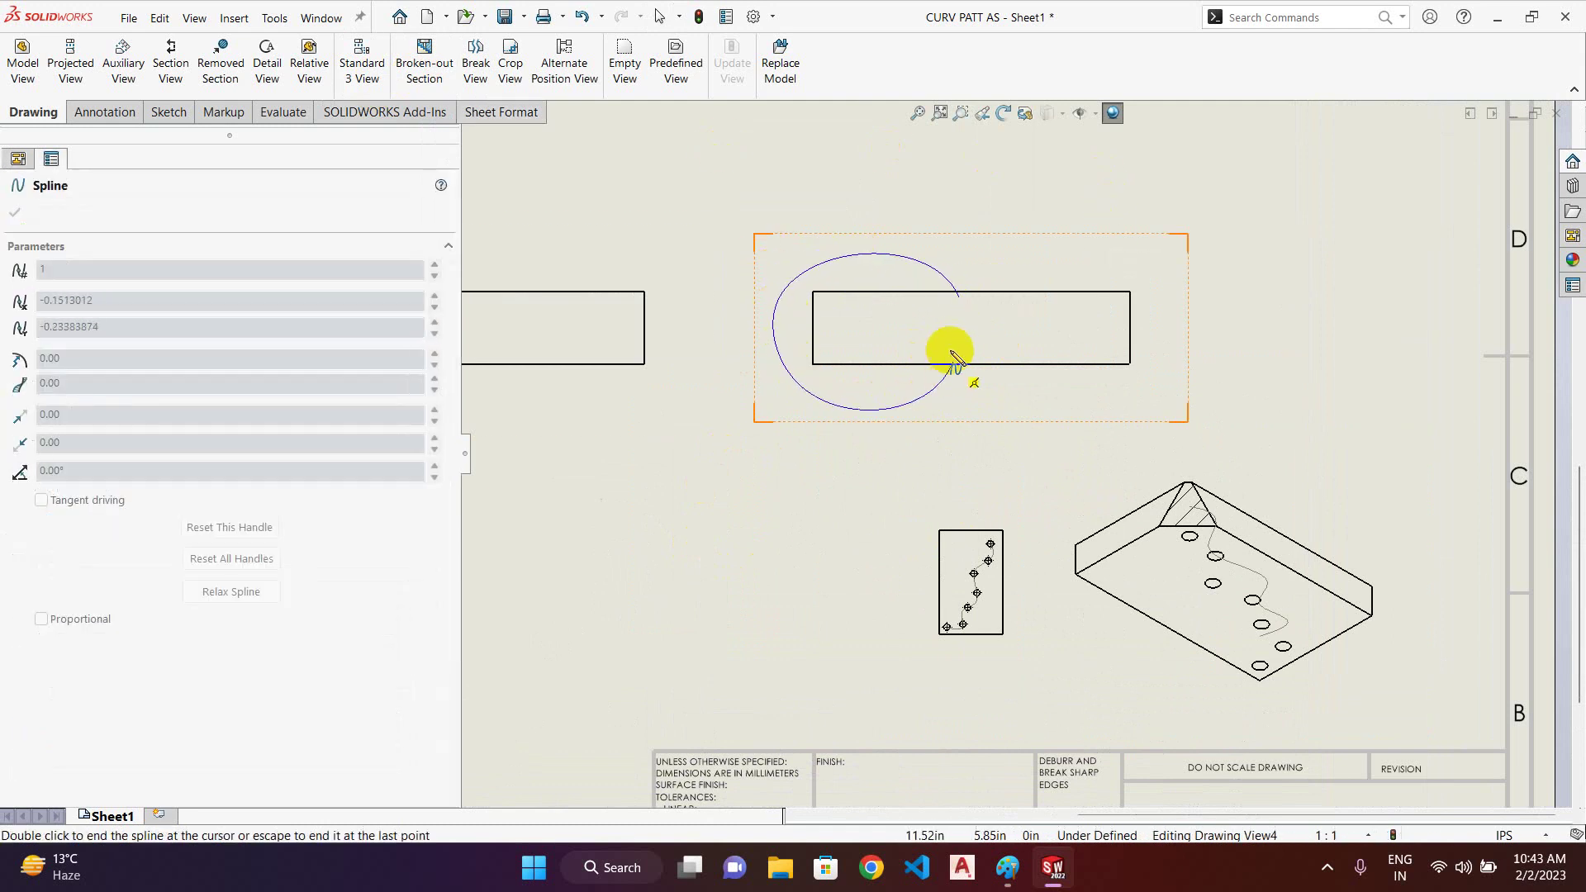
{"action": "left_click", "coordinate": [952, 303]}
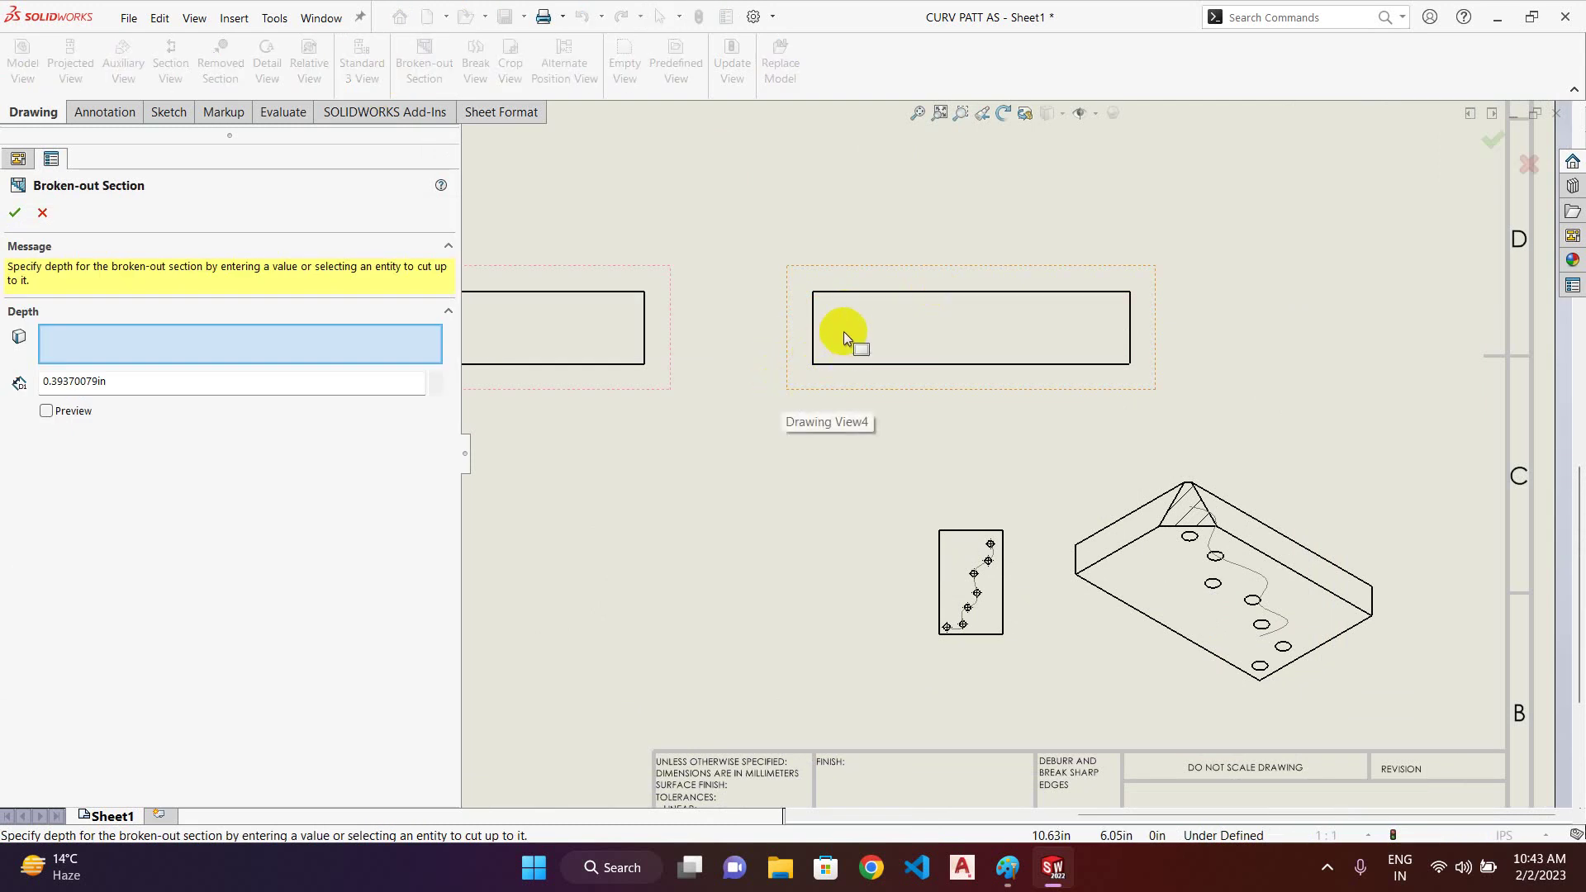
- Preview the rectangular view's broken-out section, clear its edge depth reference and accept it with a depth of 0.00000394 in
{"action": "left_click", "coordinate": [884, 296]}
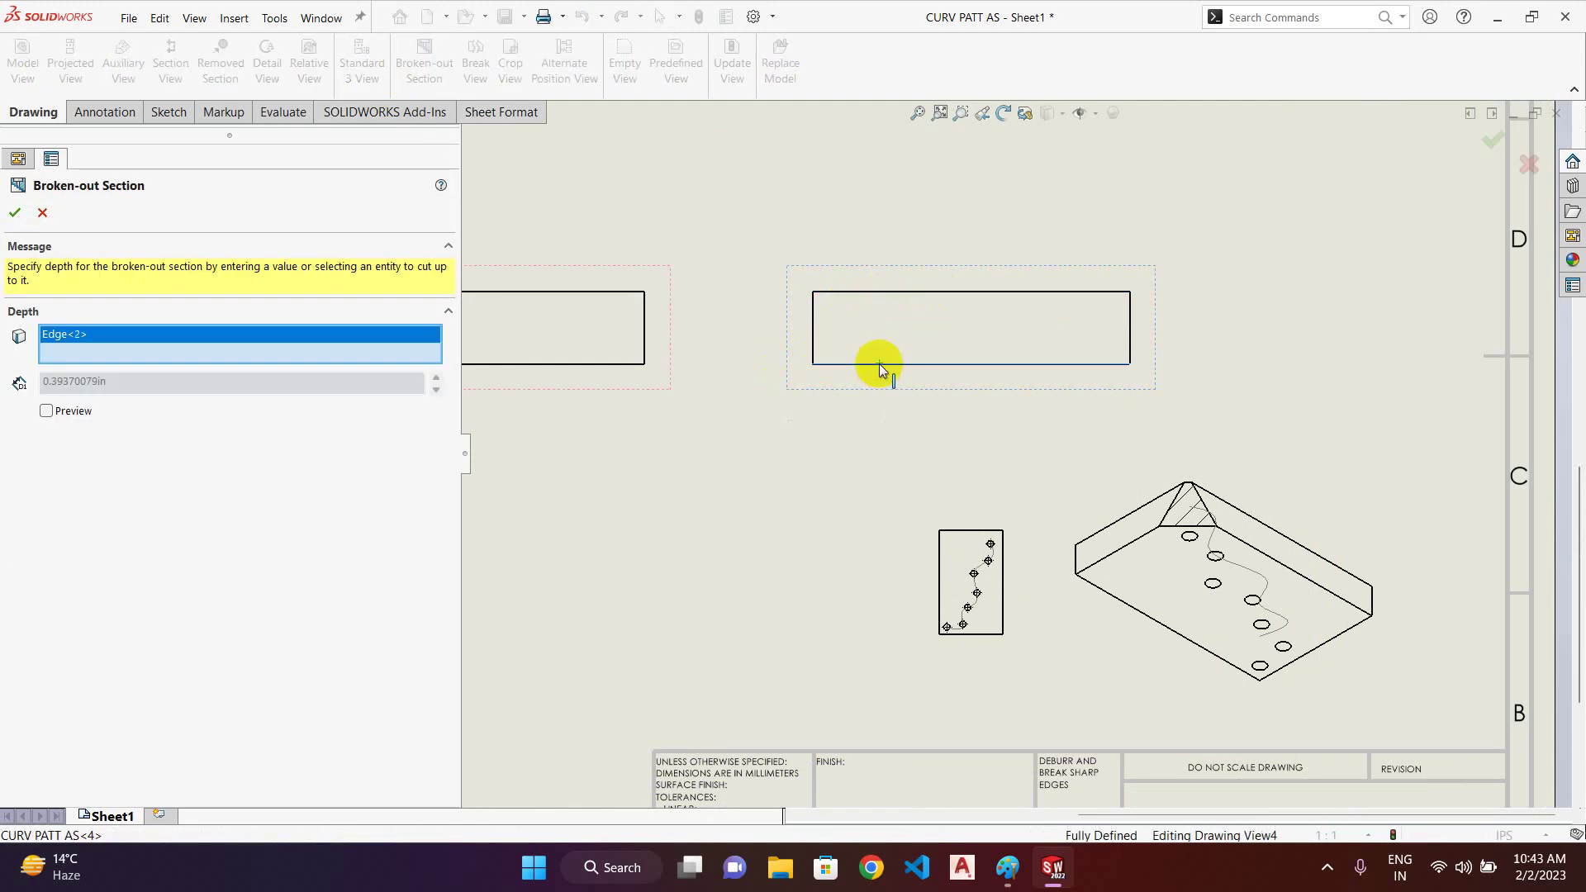
{"action": "left_click", "coordinate": [47, 410]}
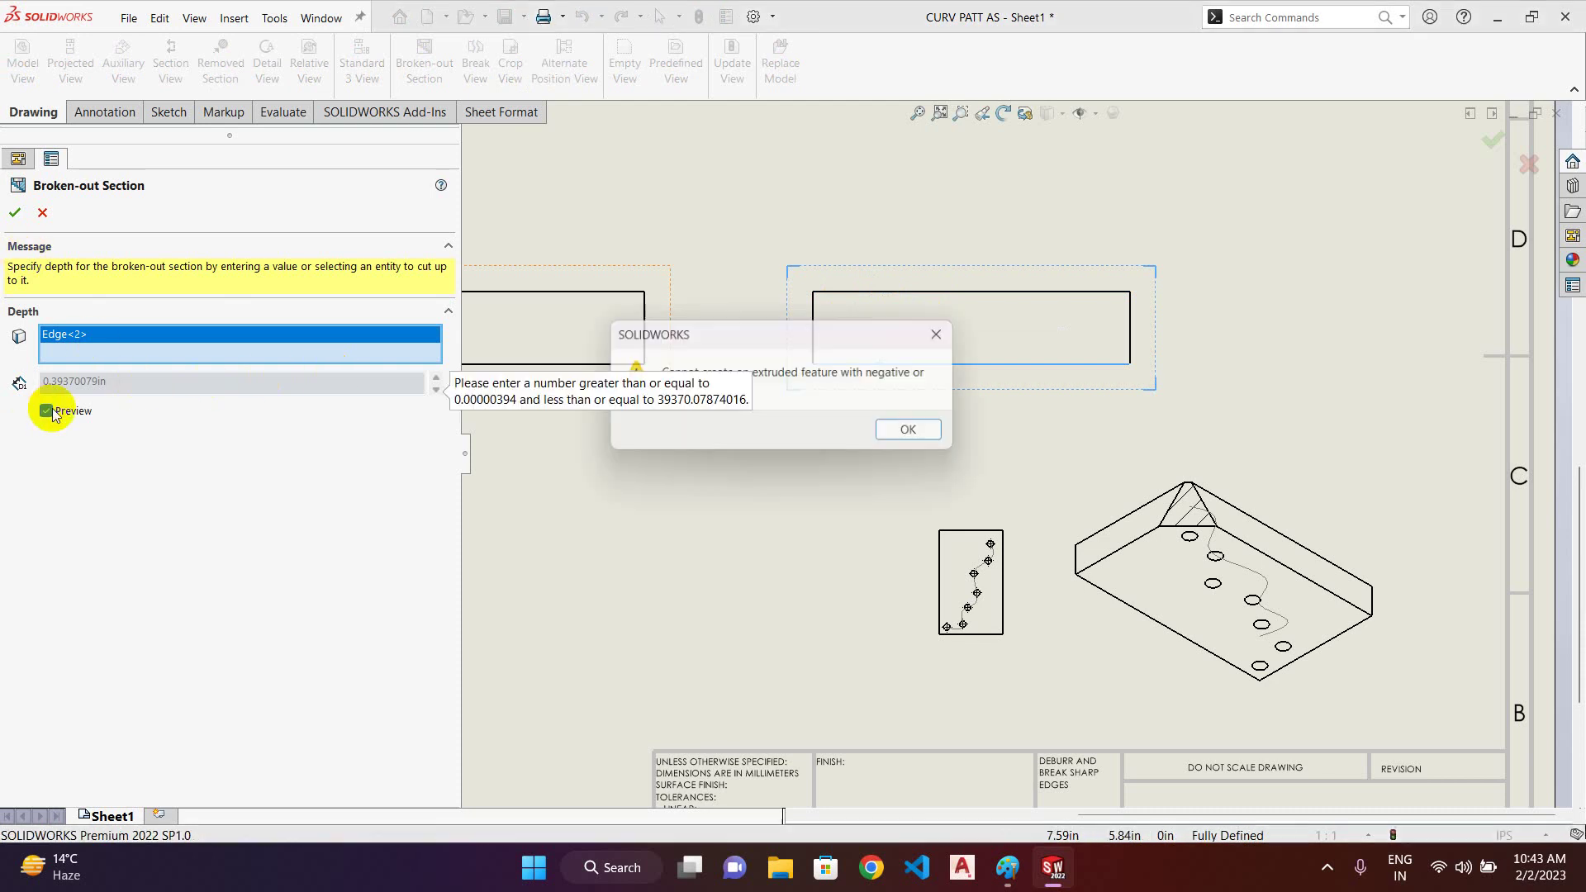
{"action": "left_click", "coordinate": [915, 433]}
{"action": "left_click", "coordinate": [814, 329]}
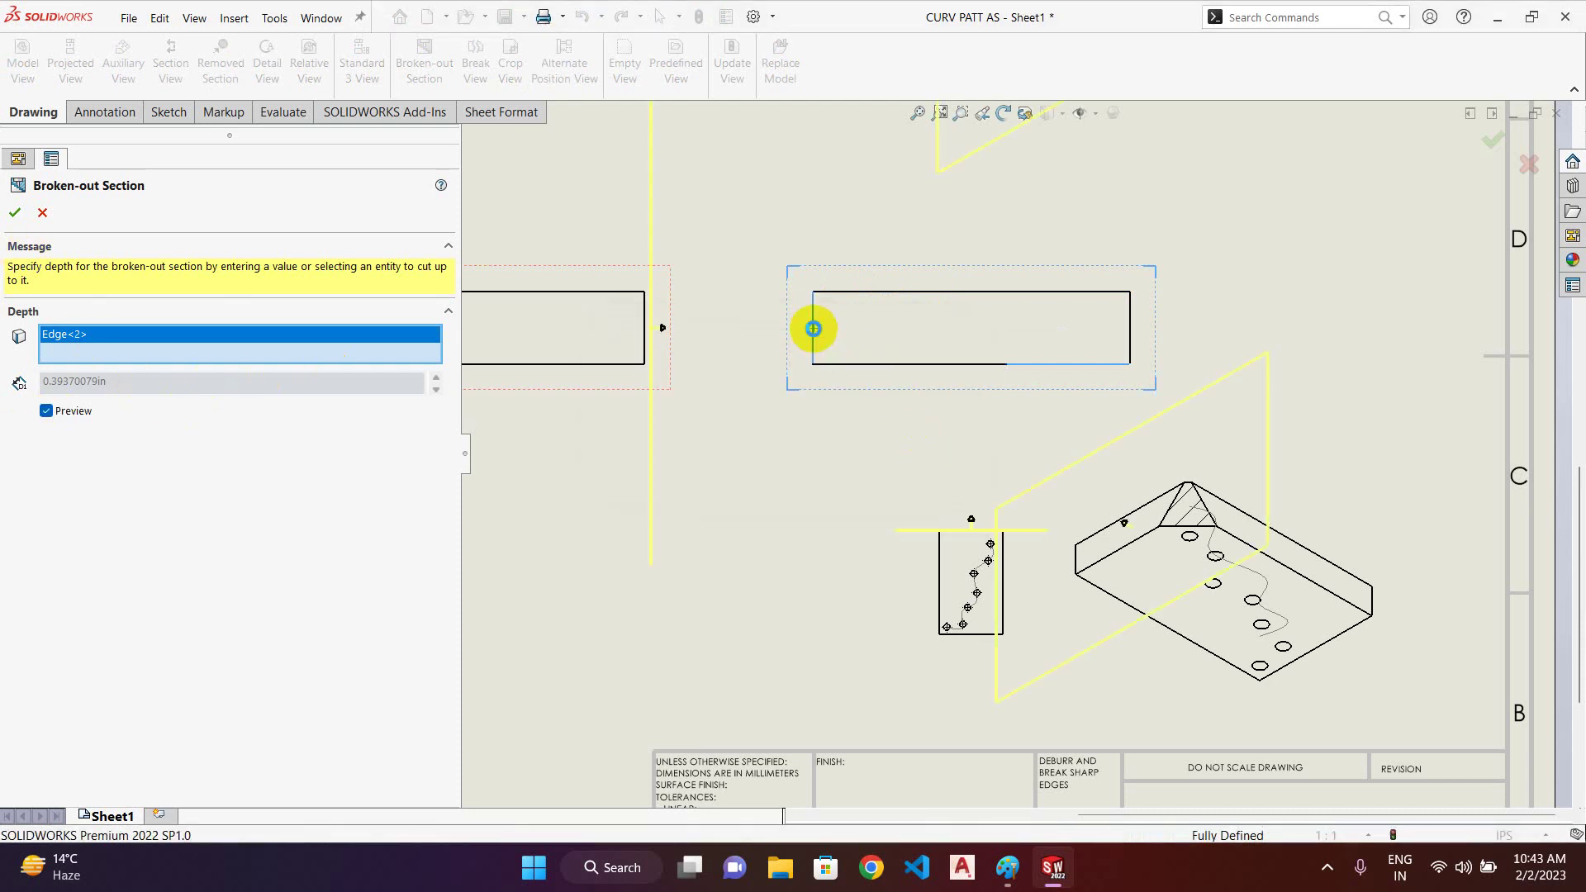
{"action": "left_click", "coordinate": [920, 435]}
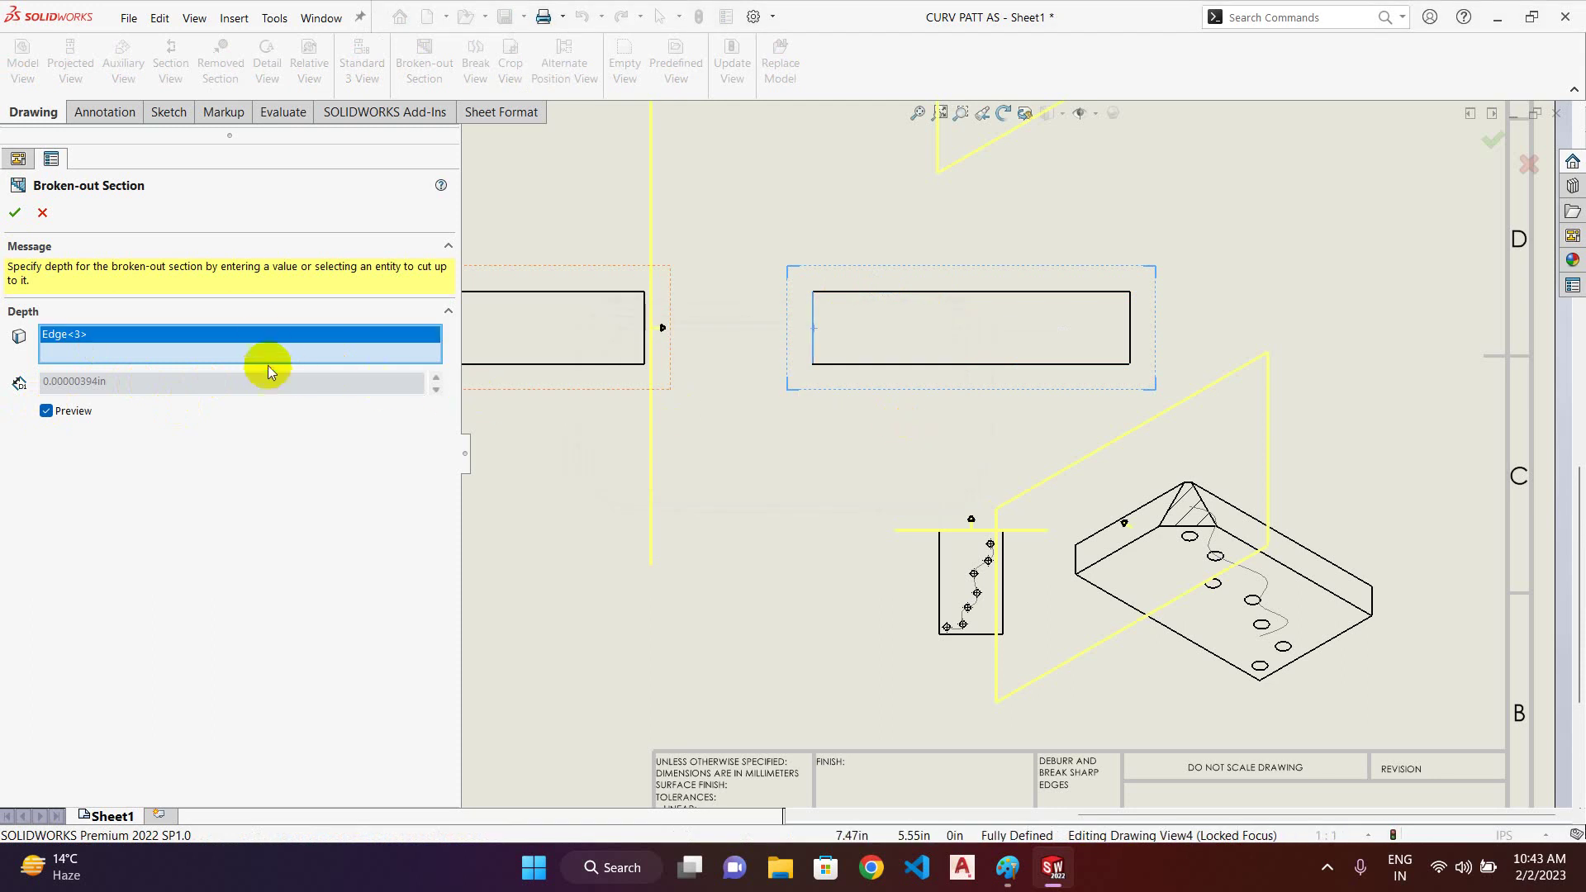
{"action": "right_click", "coordinate": [265, 339]}
{"action": "left_click", "coordinate": [314, 347]}
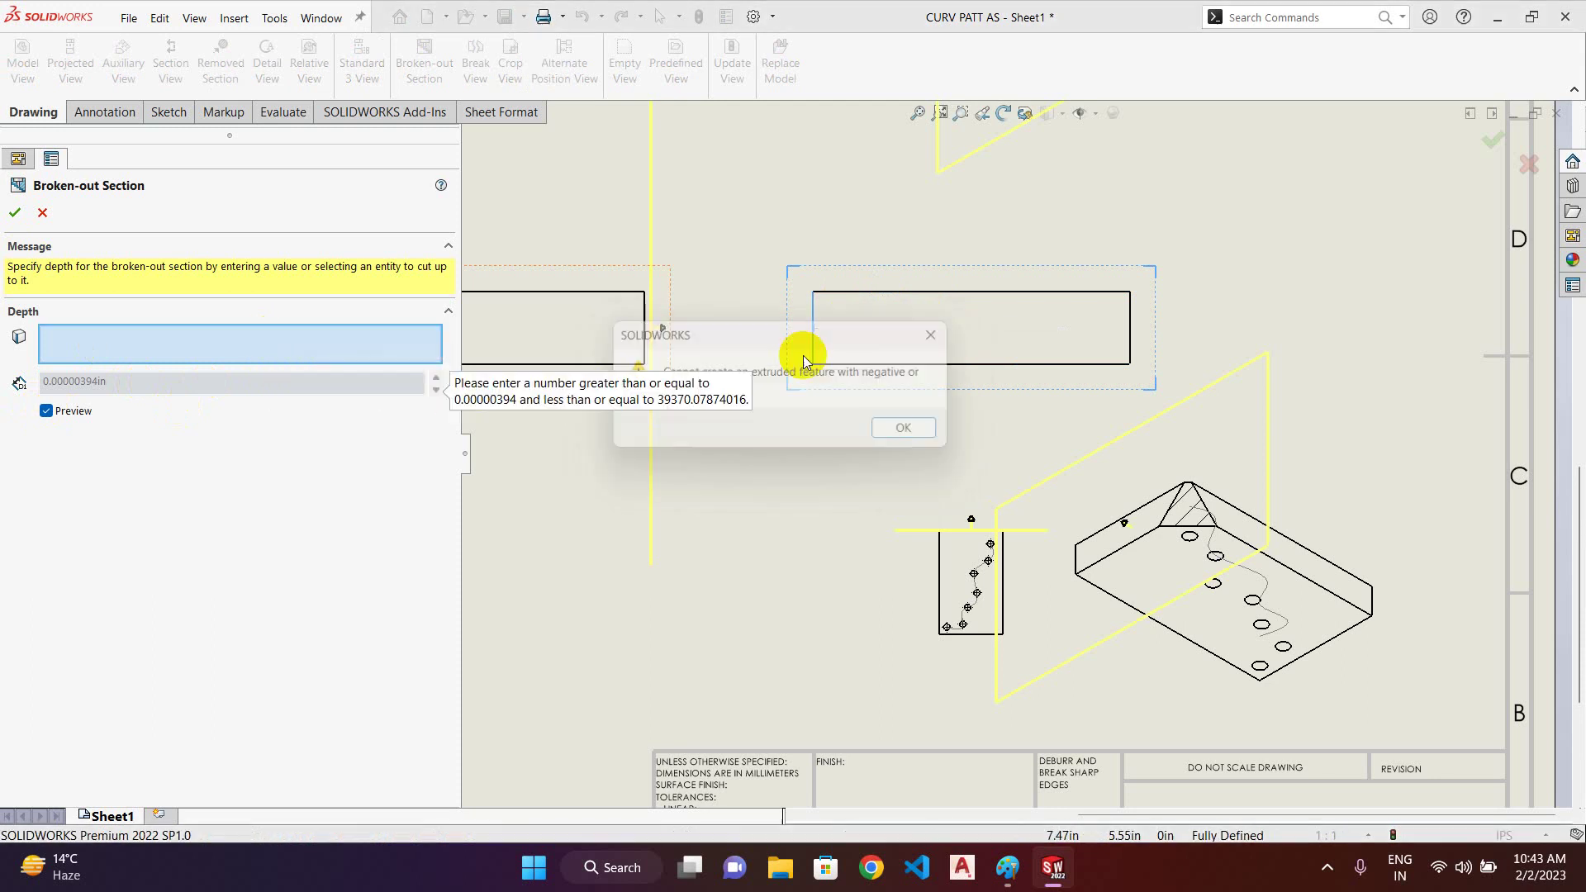
{"action": "left_click", "coordinate": [918, 428]}
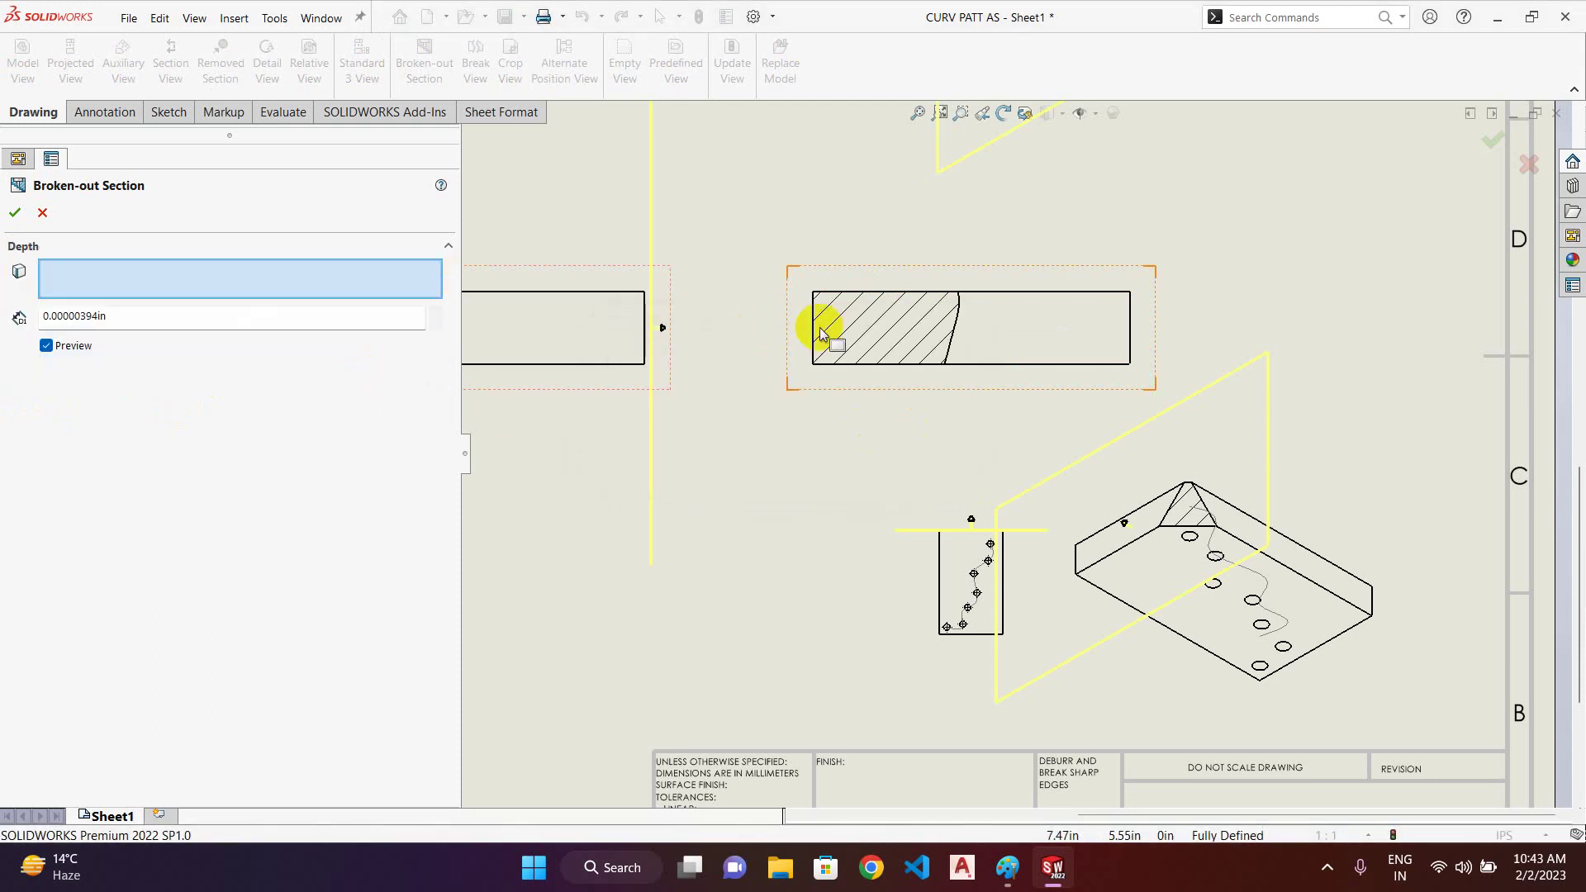
{"action": "left_click", "coordinate": [15, 213]}
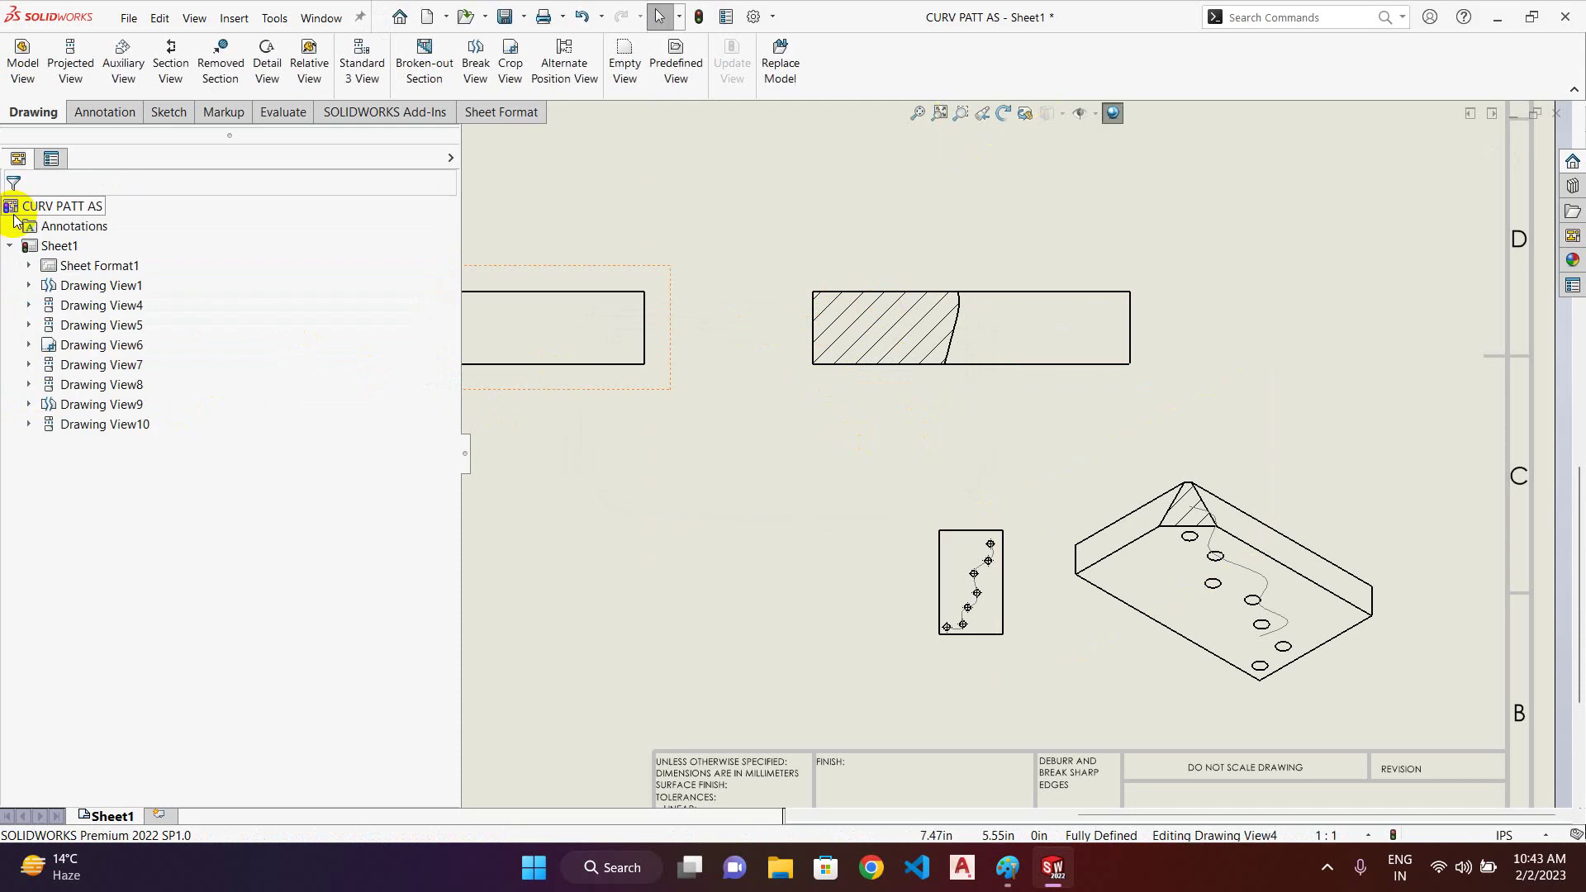
{"action": "scroll", "coordinate": [956, 322], "scroll_direction": "up", "scroll_amount": 2}
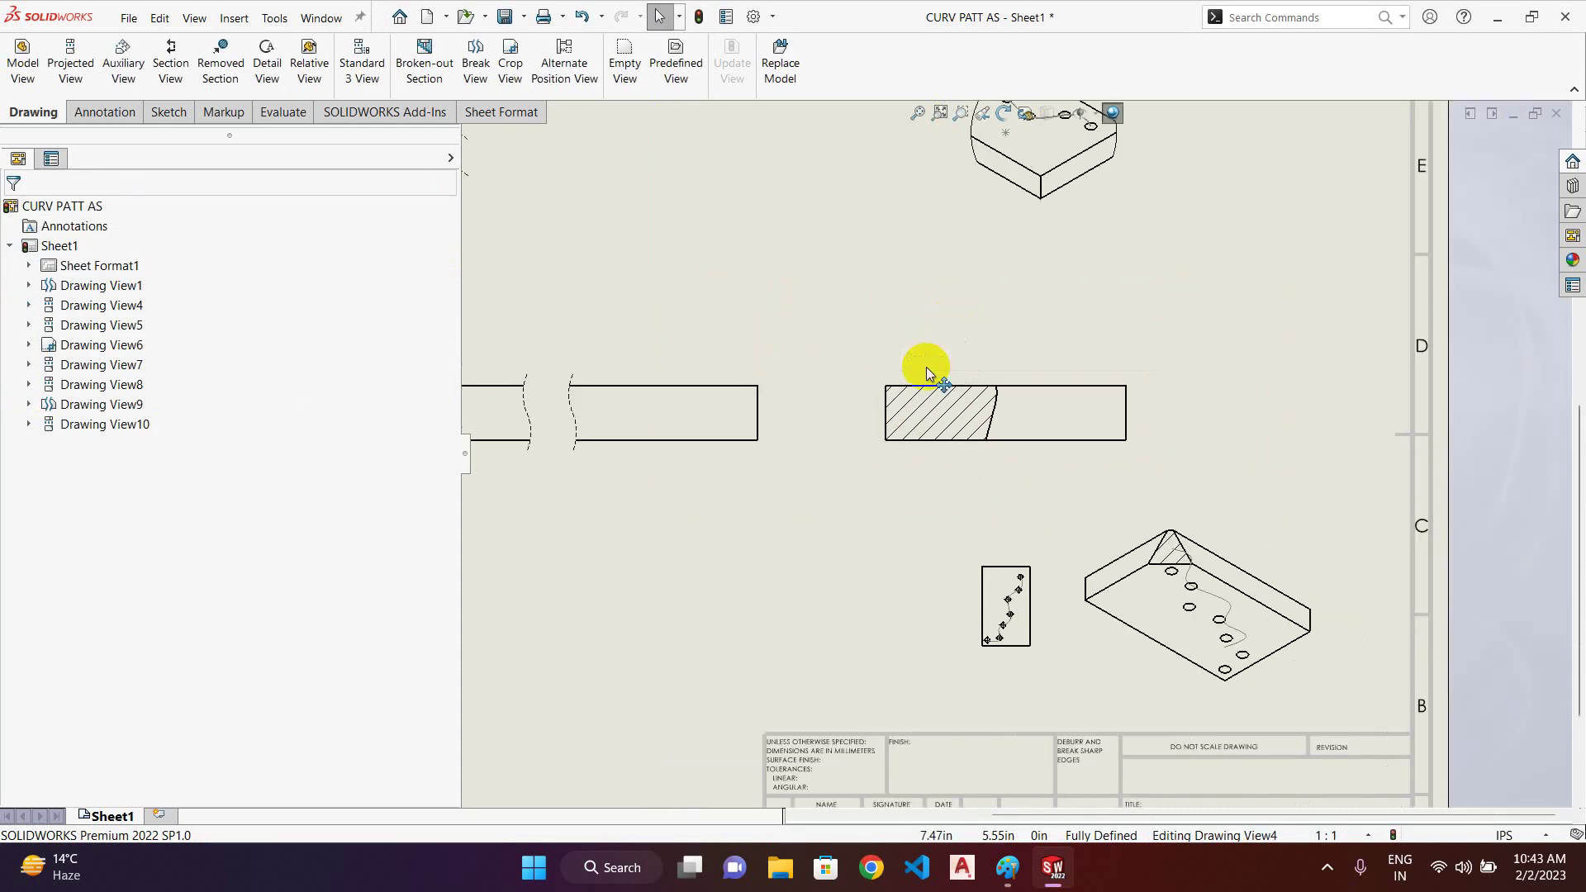
{"action": "scroll", "coordinate": [926, 371], "scroll_direction": "up", "scroll_amount": 3}
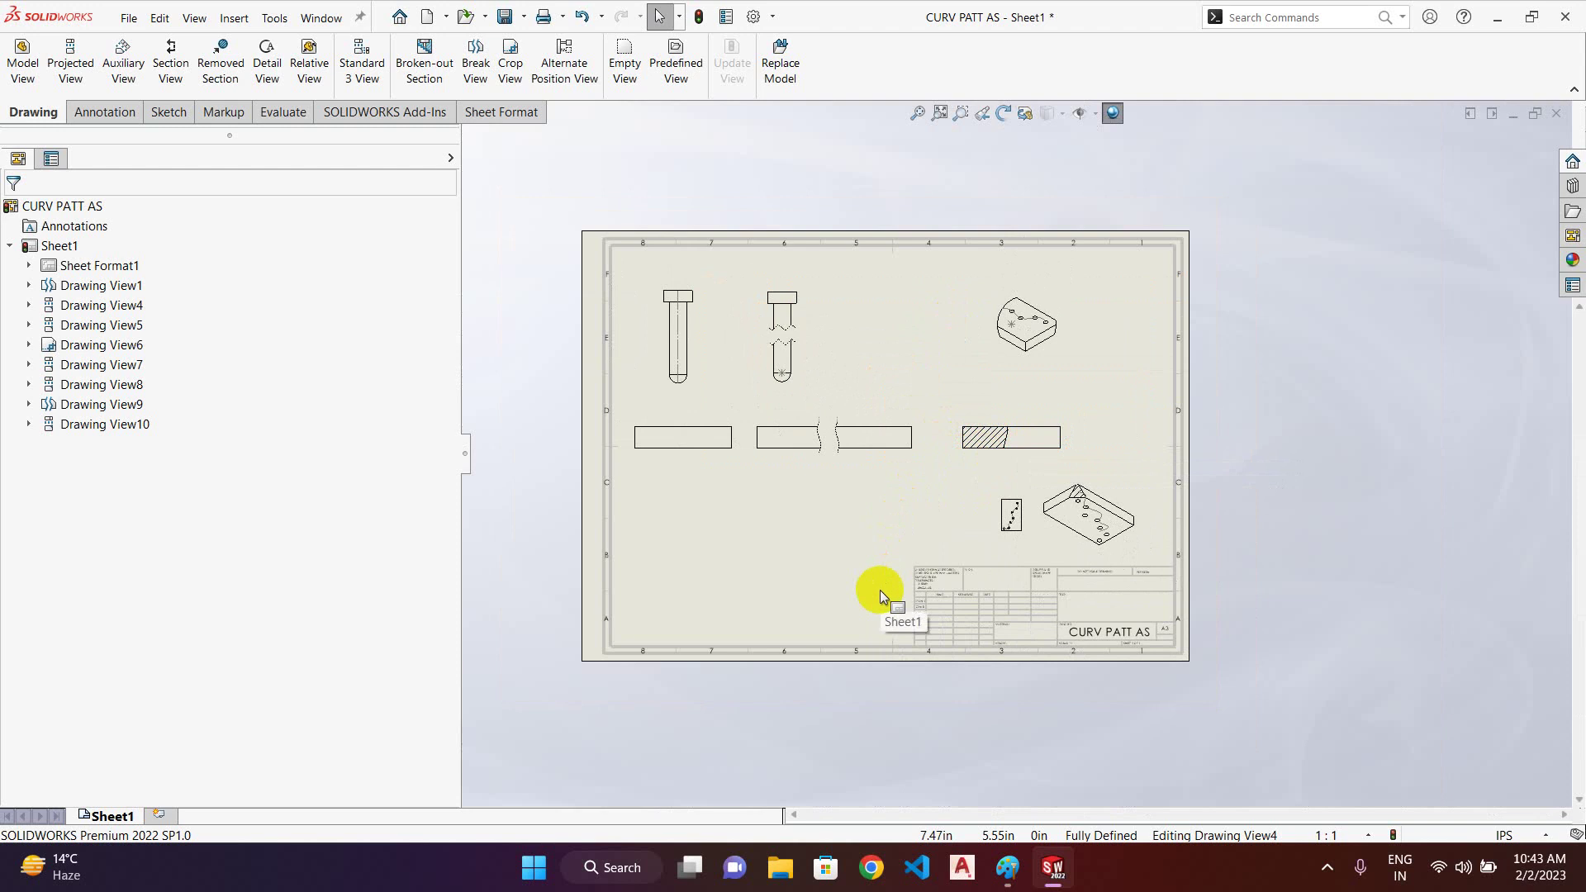
{"action": "scroll", "coordinate": [978, 397], "scroll_direction": "down", "scroll_amount": 2}
{"action": "scroll", "coordinate": [978, 397], "scroll_direction": "down", "scroll_amount": 2}
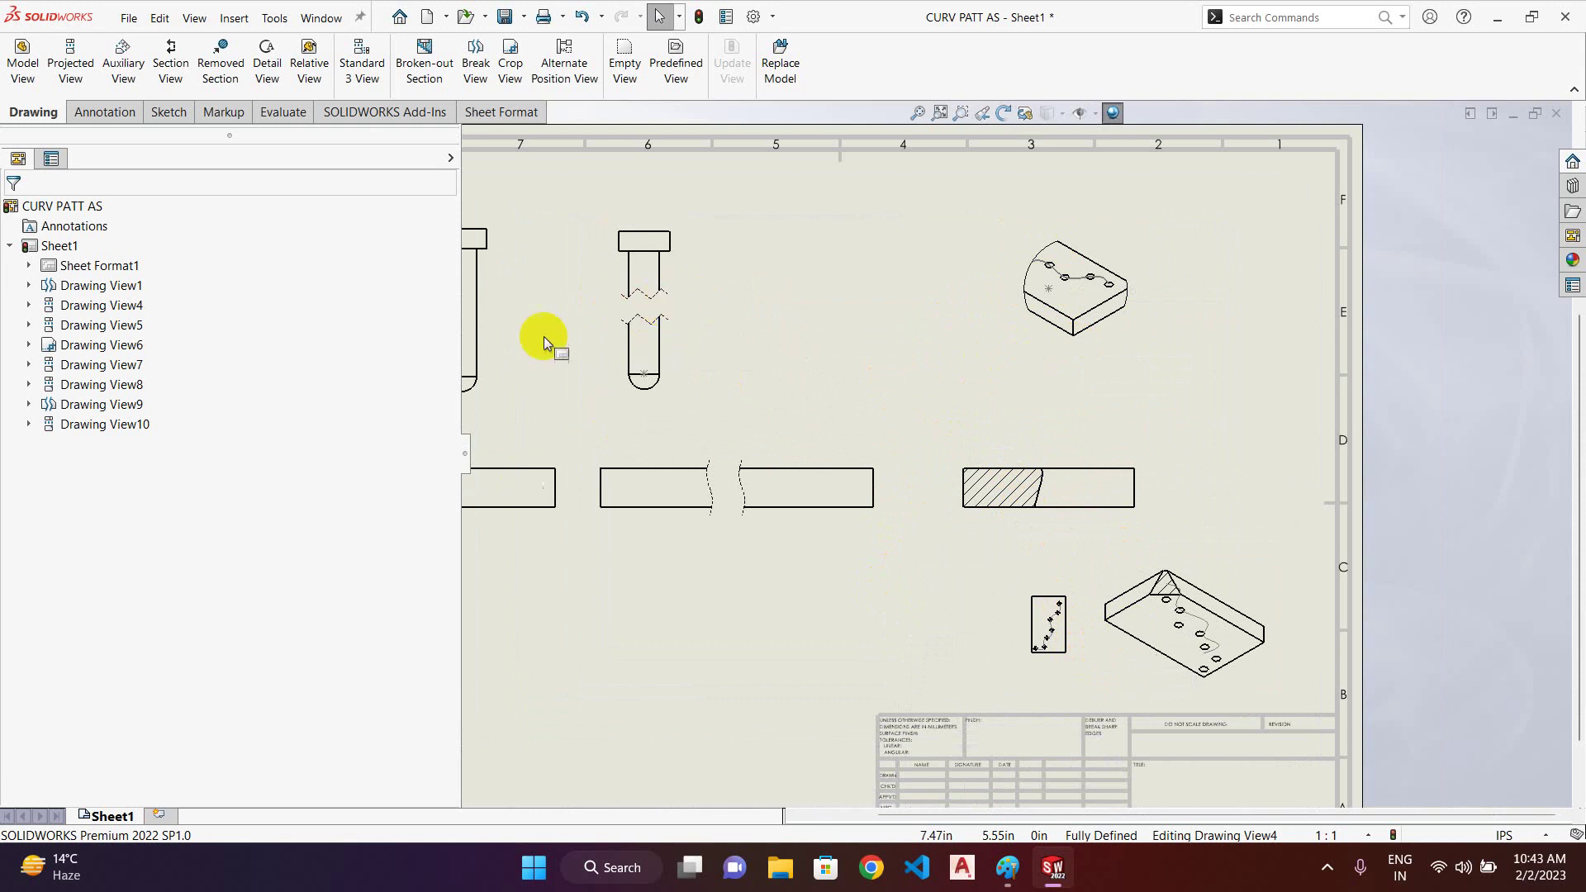
- Project a view from the leftmost unbroken rectangular plate view, place it directly below that view and finish the command
{"action": "scroll", "coordinate": [831, 440], "scroll_direction": "up", "scroll_amount": 3}
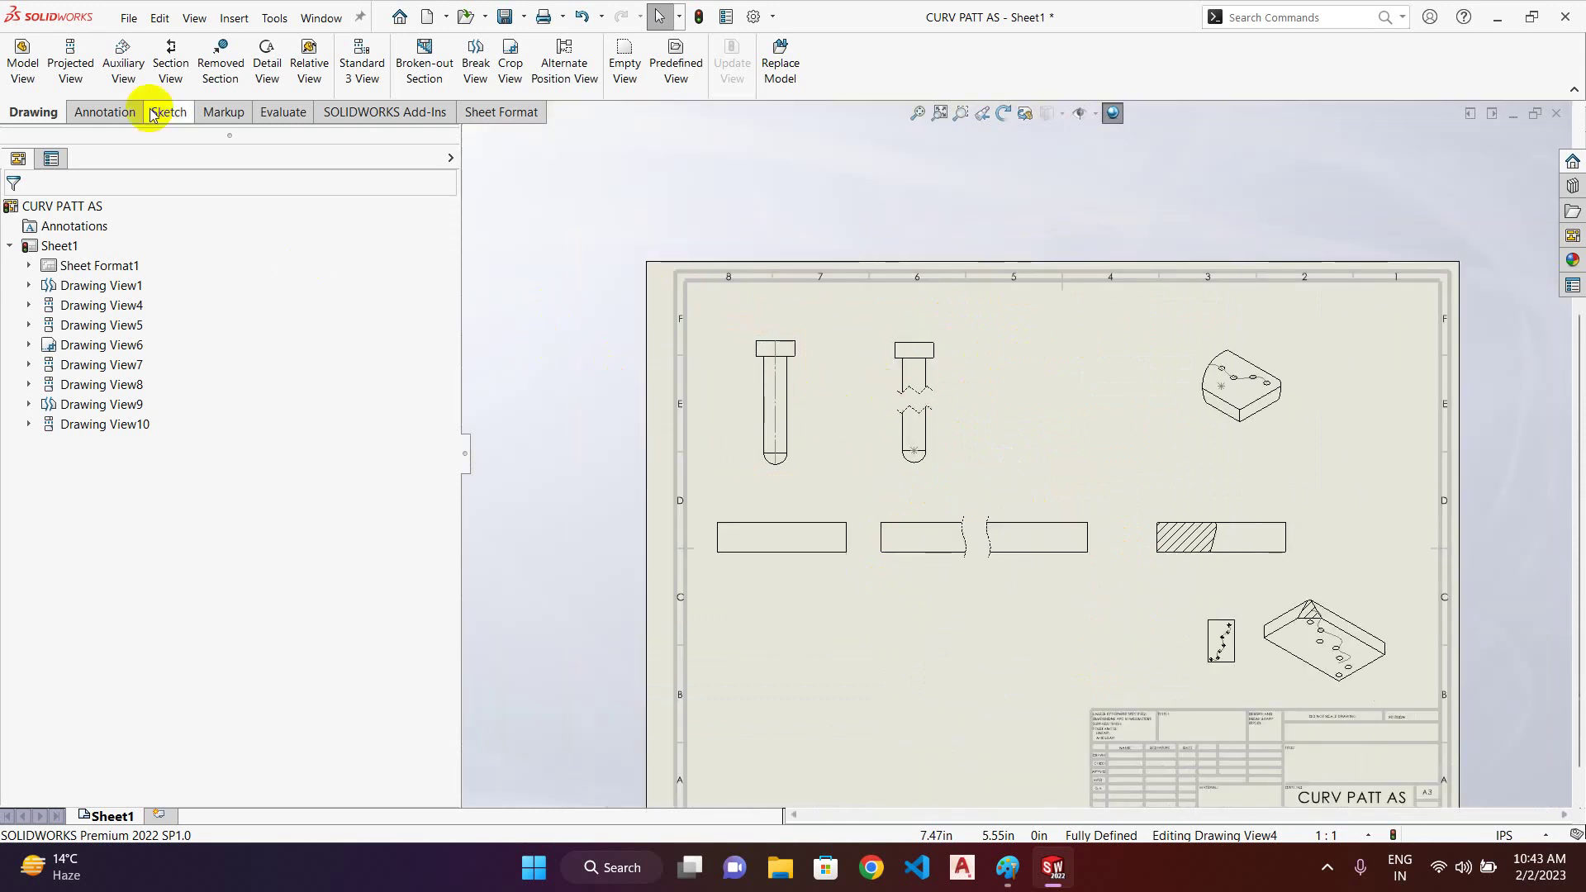
{"action": "left_click", "coordinate": [68, 62]}
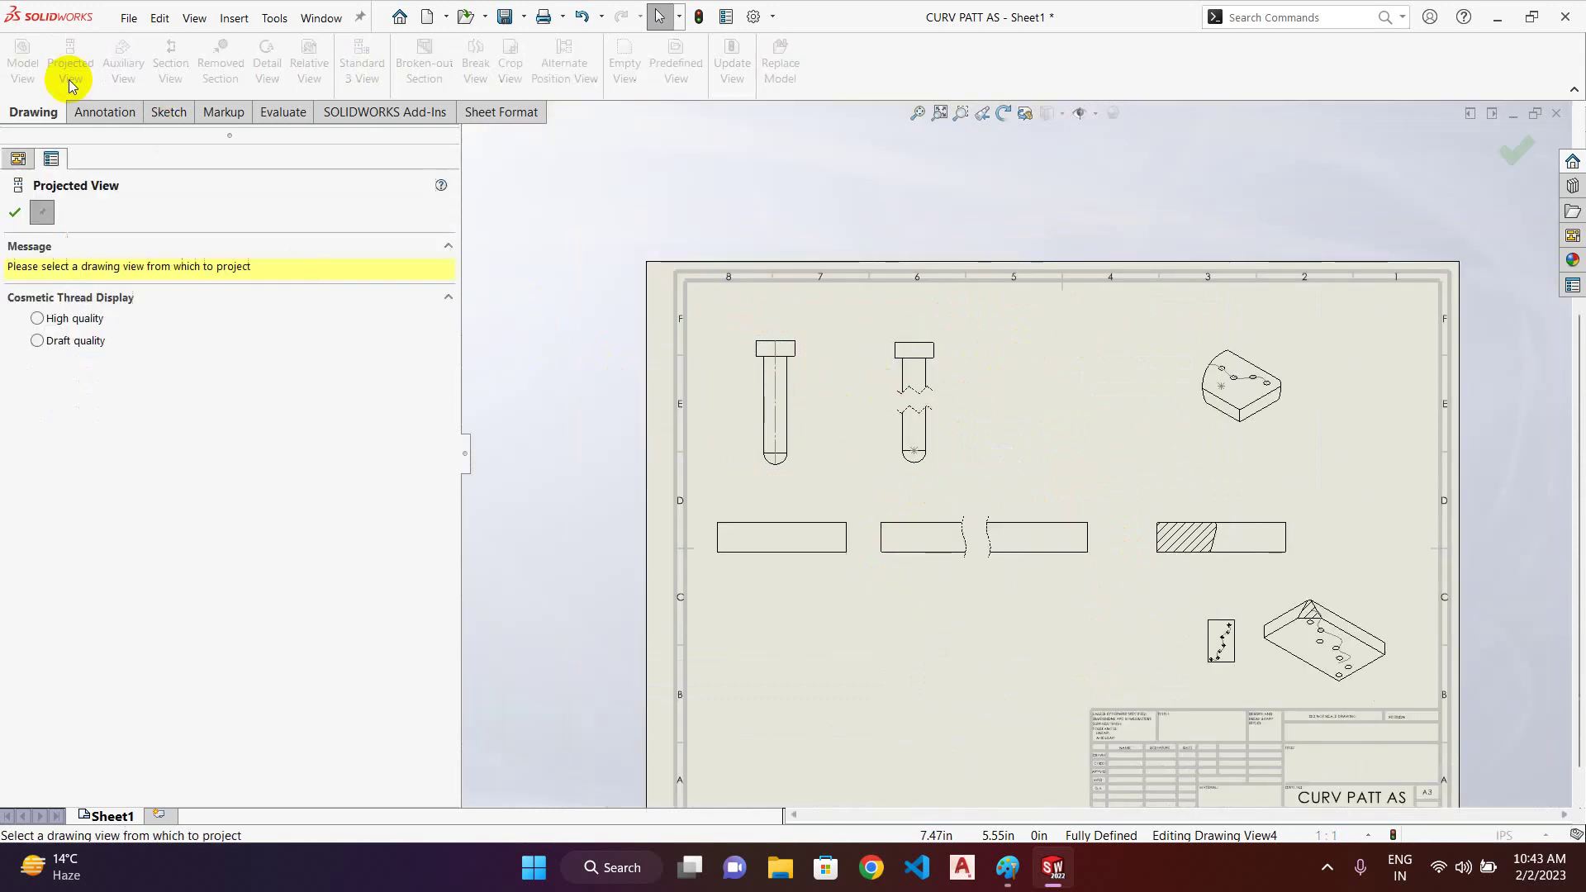
{"action": "left_click", "coordinate": [772, 530]}
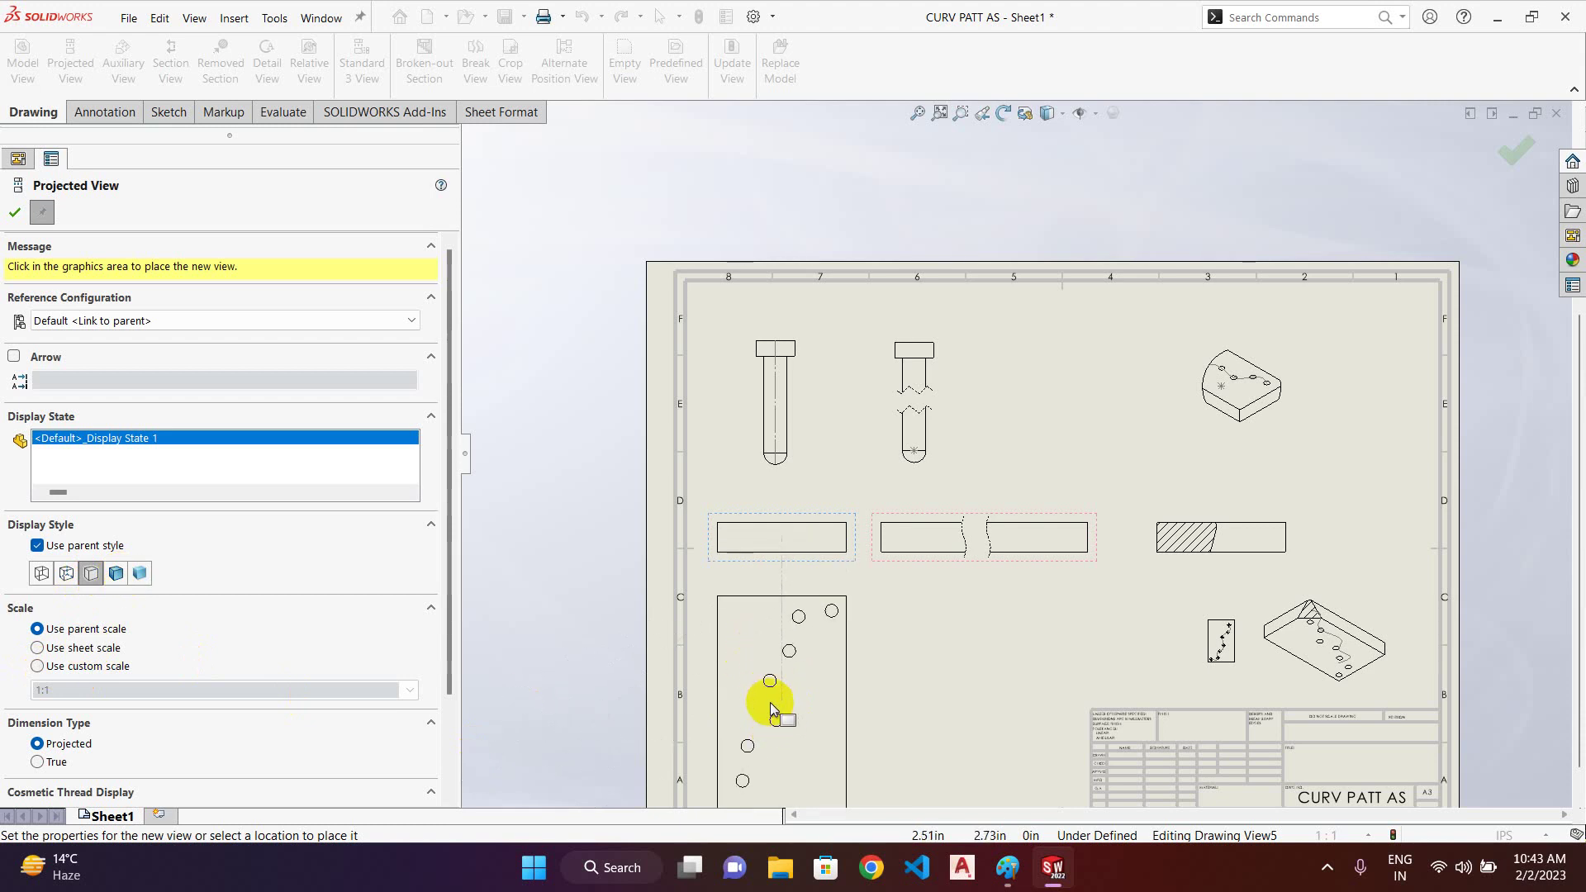
{"action": "left_click", "coordinate": [770, 700]}
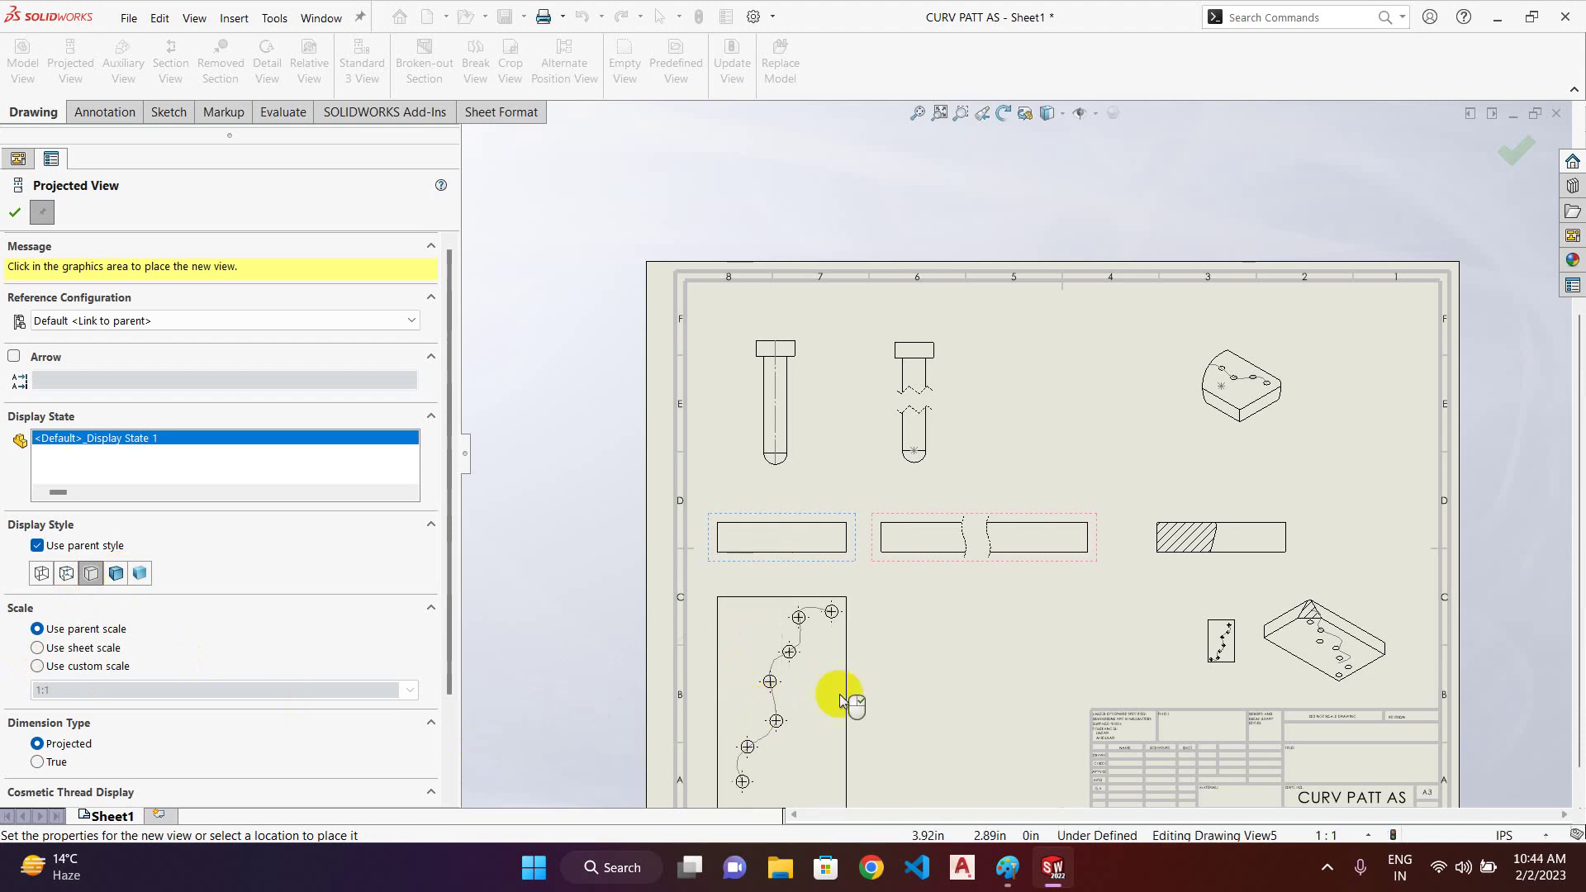
{"action": "left_click", "coordinate": [14, 213]}
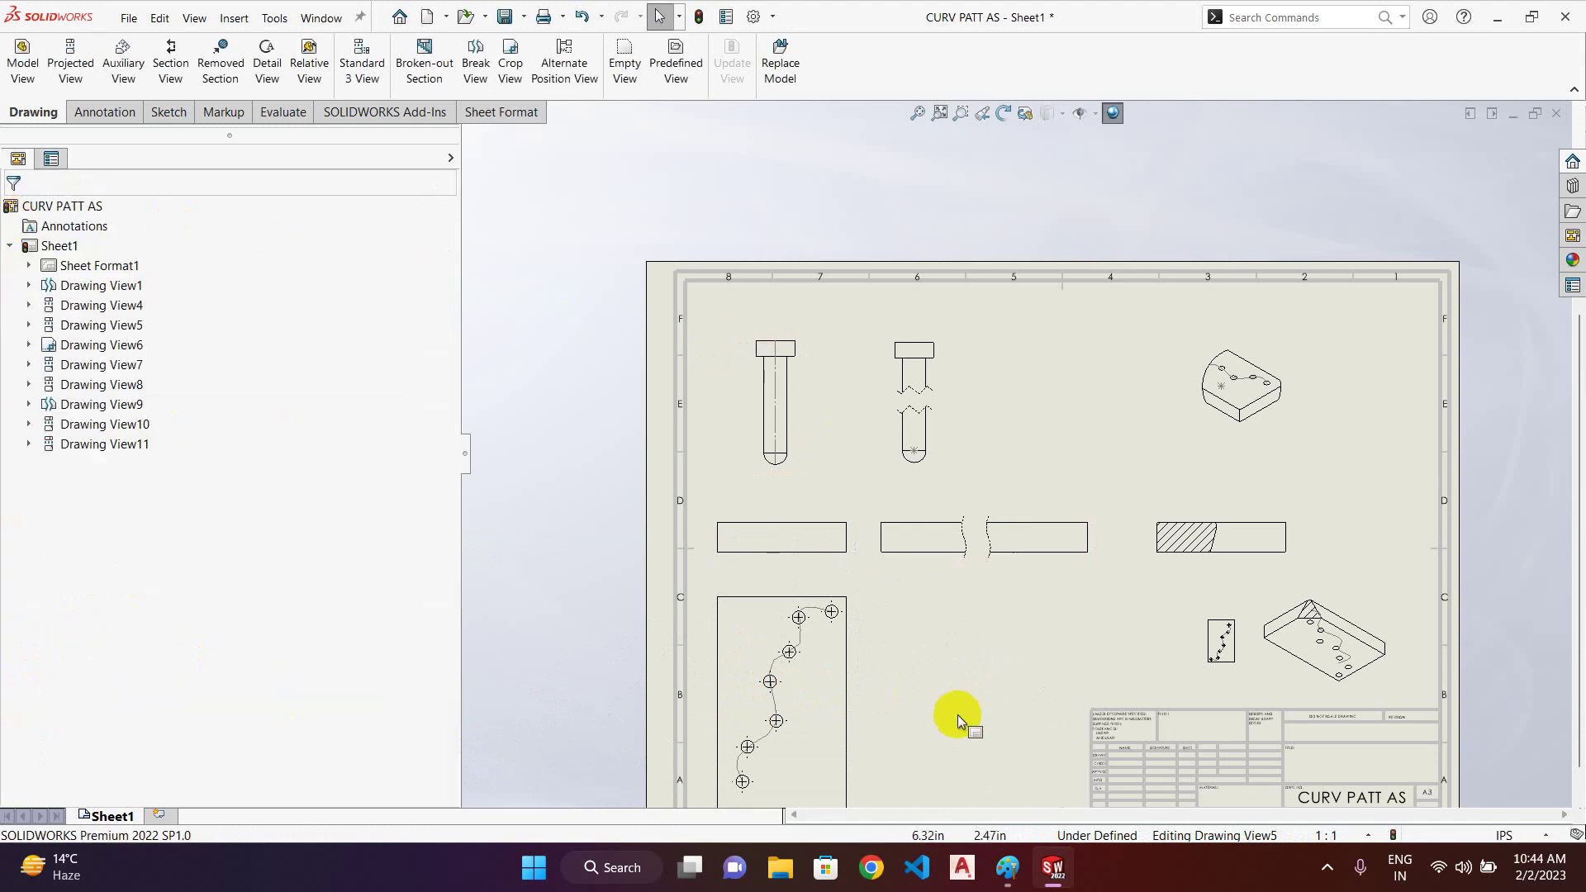
- Switch to Paint to review the written outline of drawing topics
{"action": "left_click", "coordinate": [1004, 867]}
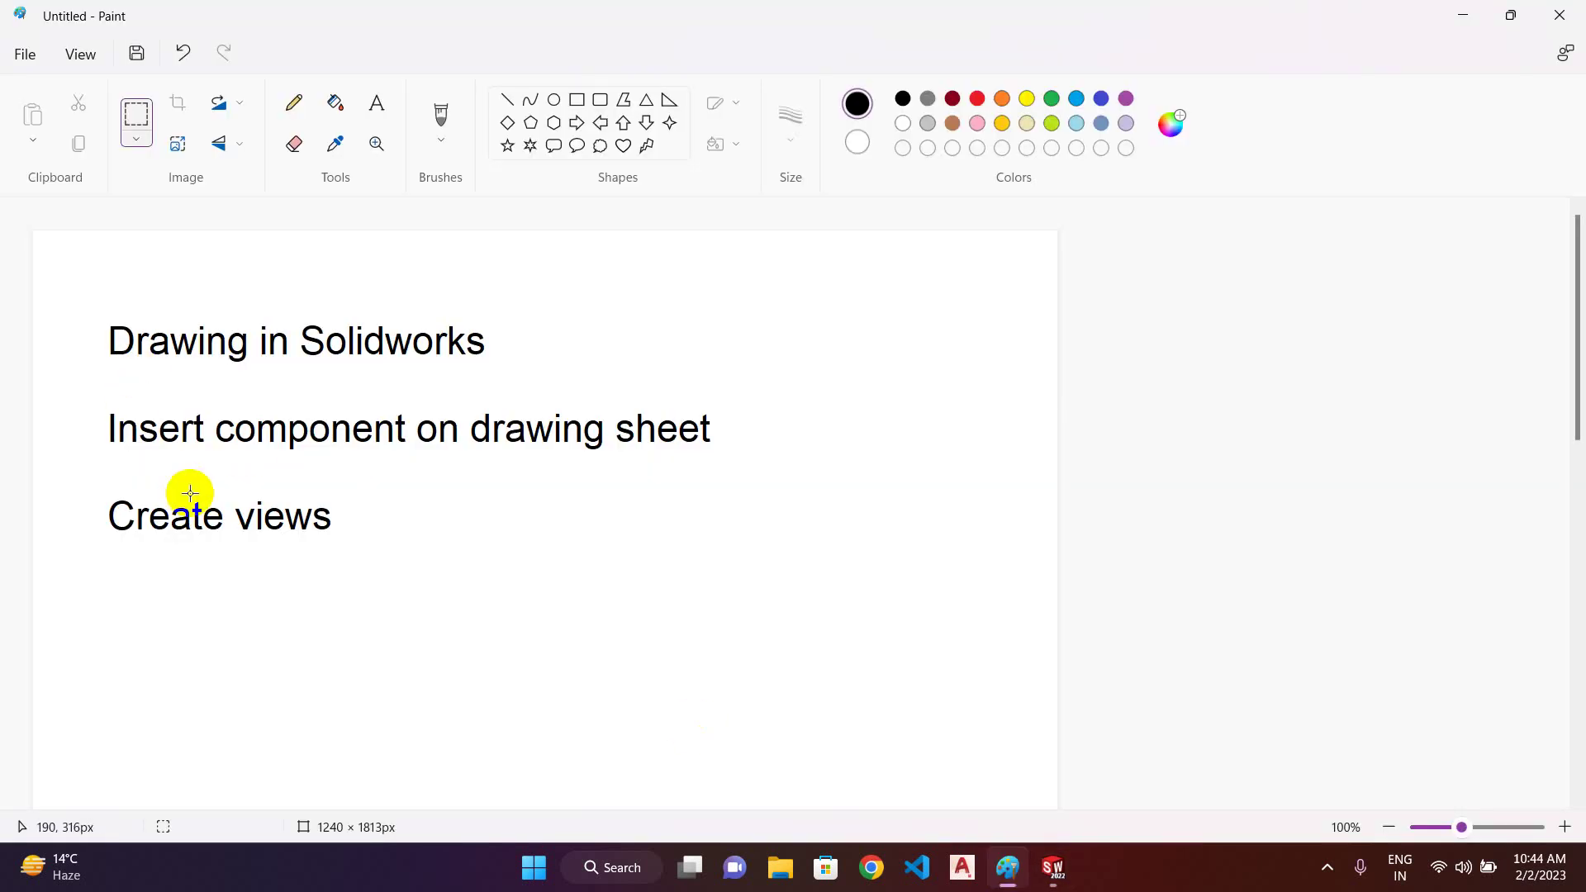